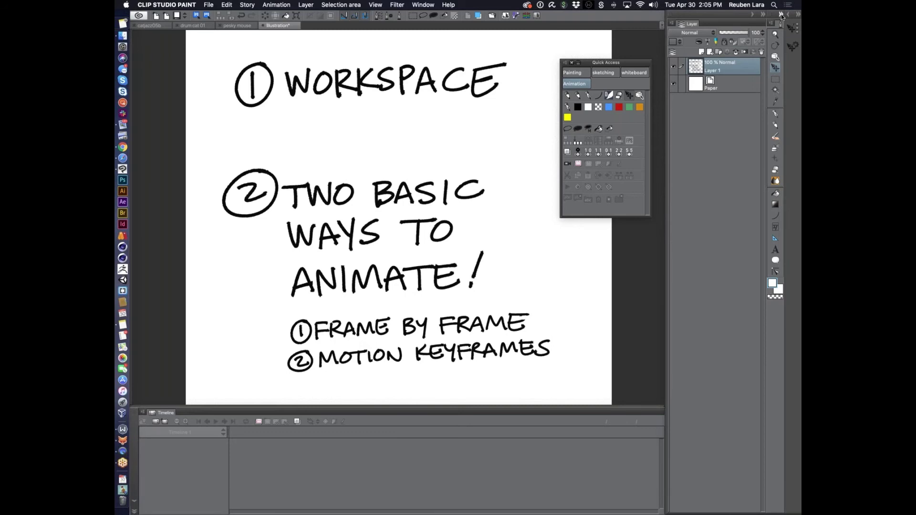
Step: Collapse the tool palette column beside the Layer palette and move the floating Quick Access palette slightly up
click(781, 16)
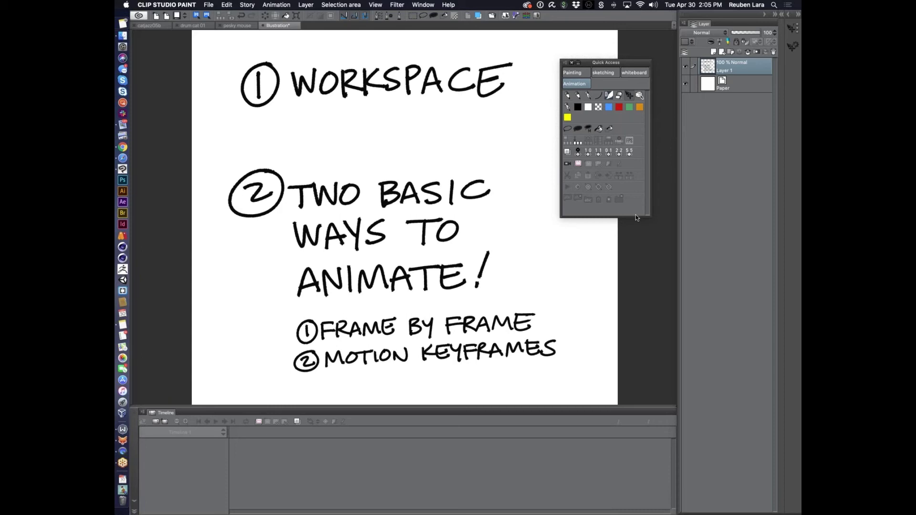
drag(634, 57, 640, 47)
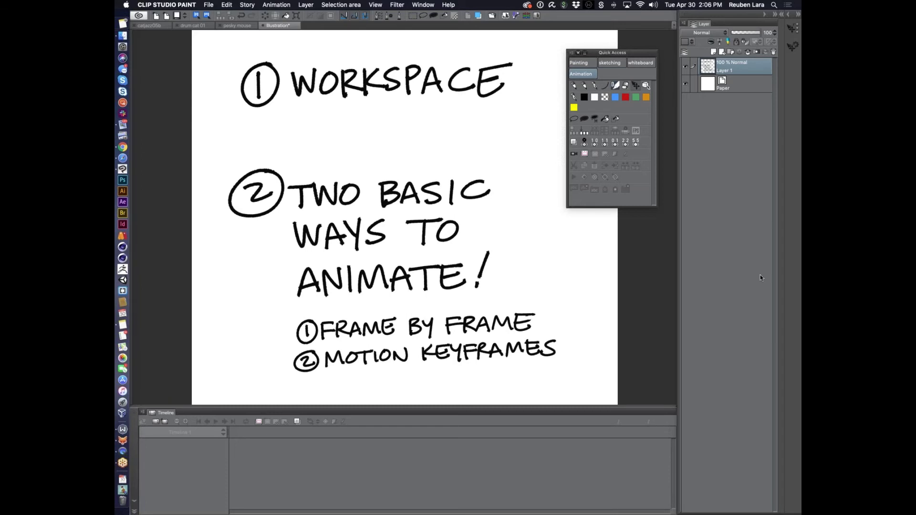
Step: Switch to Safari to view the YouTube channel's Clip Studio Paint setup video listing, and return to Clip Studio Paint
click(123, 156)
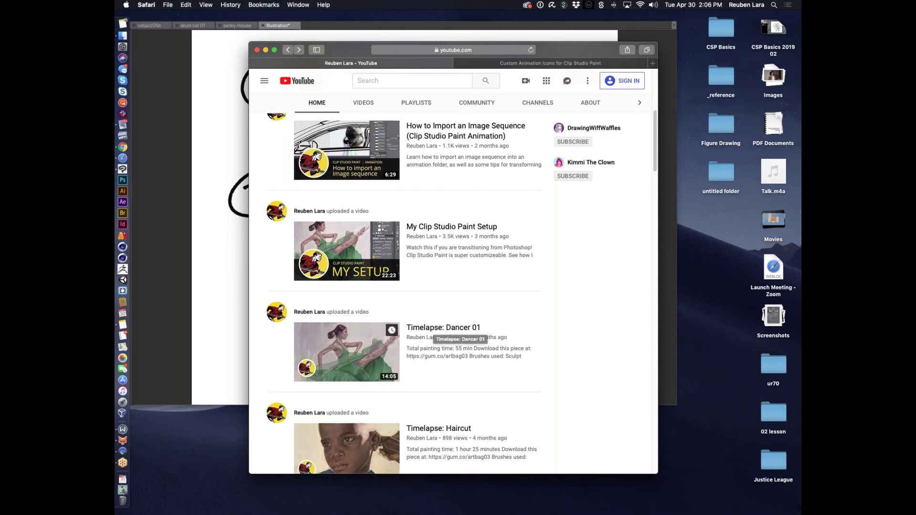
click(187, 323)
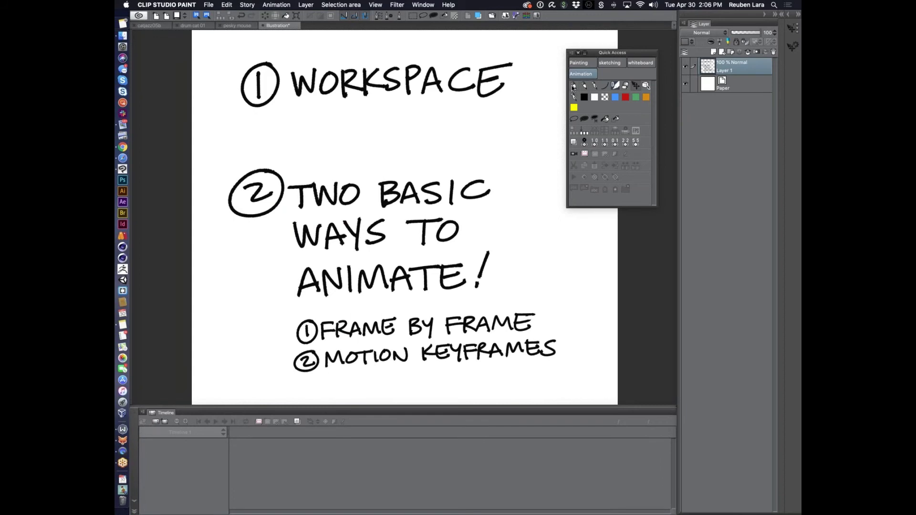
click(646, 87)
click(637, 88)
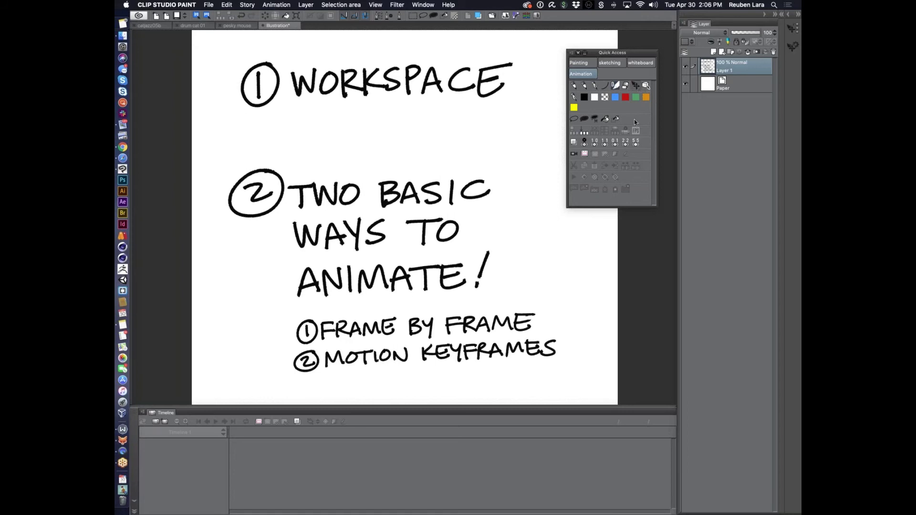
click(647, 86)
Step: Show the Color Wheel palette and choose a medium yellow-green as the drawing color
click(423, 6)
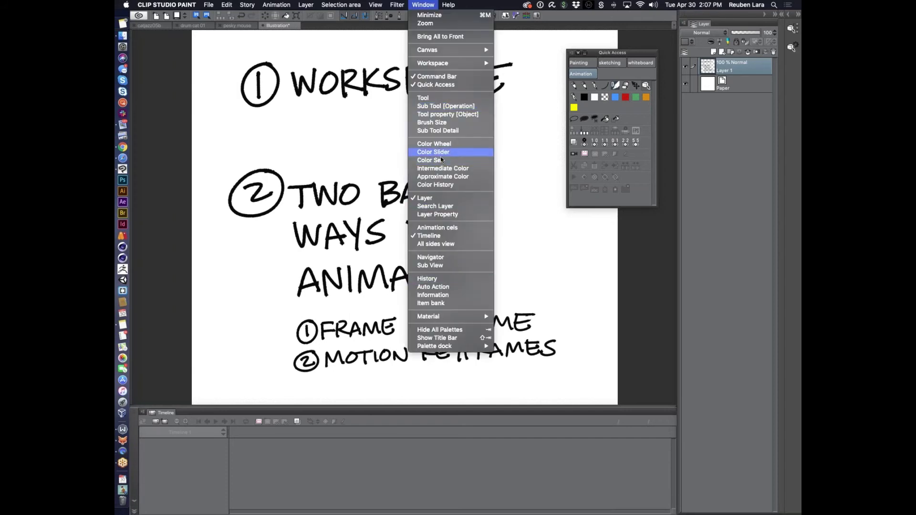
click(437, 144)
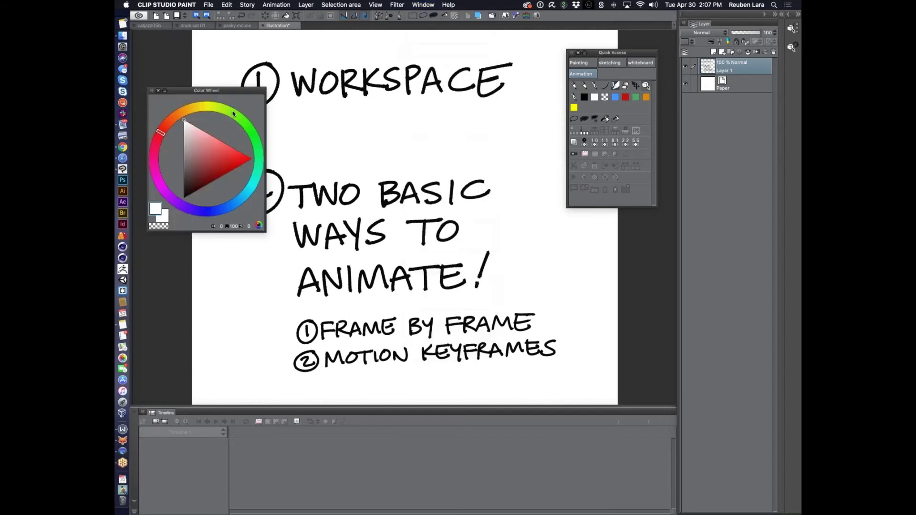
click(233, 114)
click(221, 160)
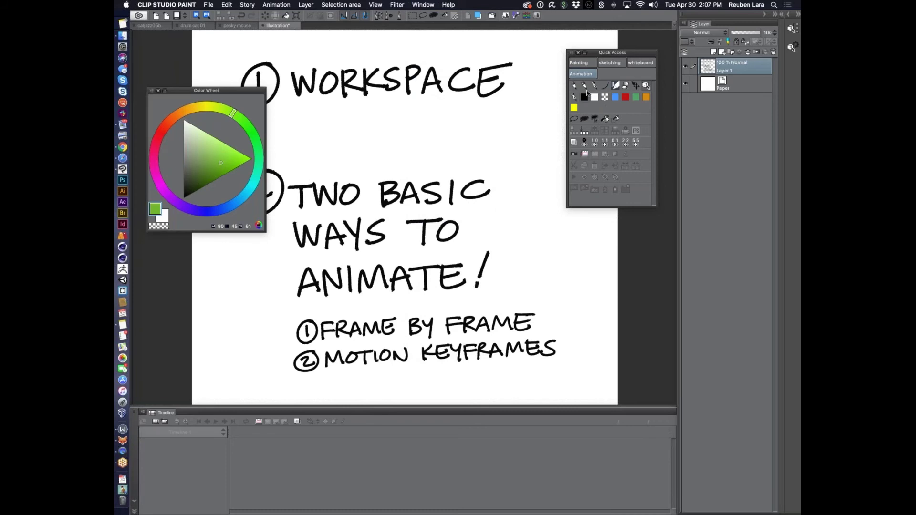
click(572, 53)
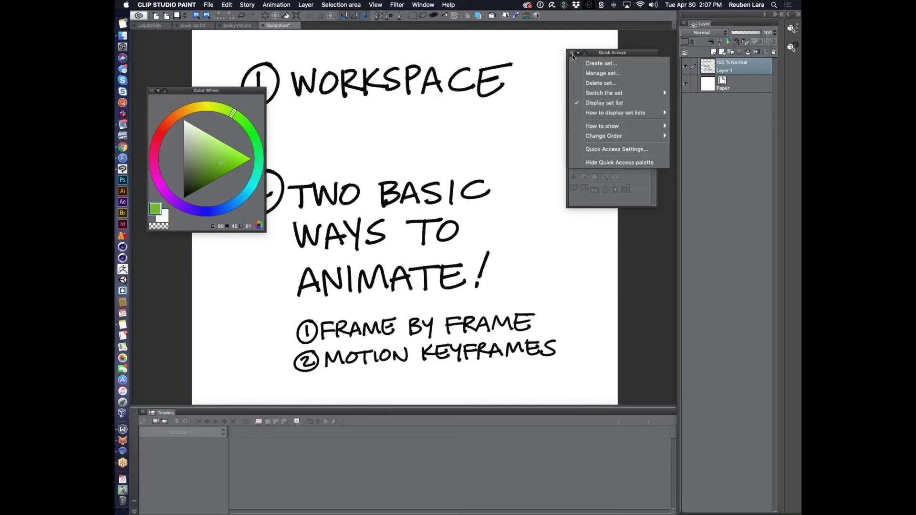
click(609, 150)
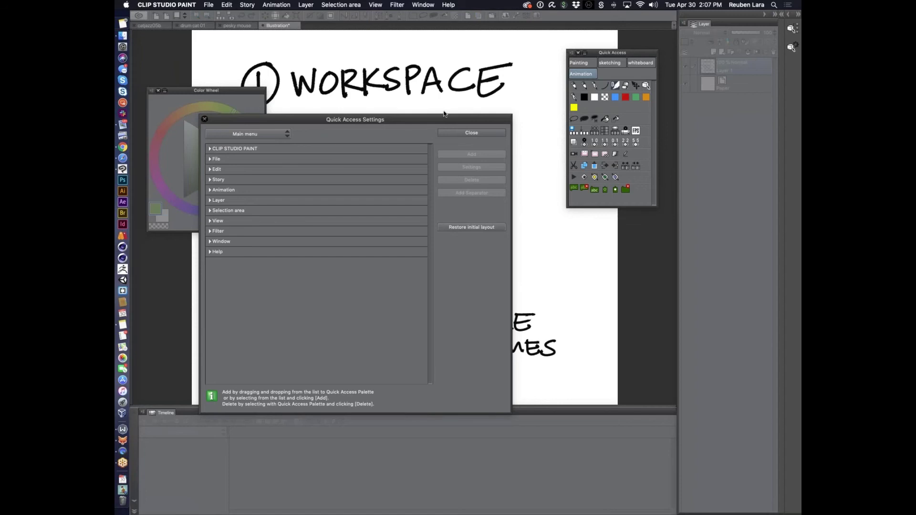
click(472, 132)
click(572, 53)
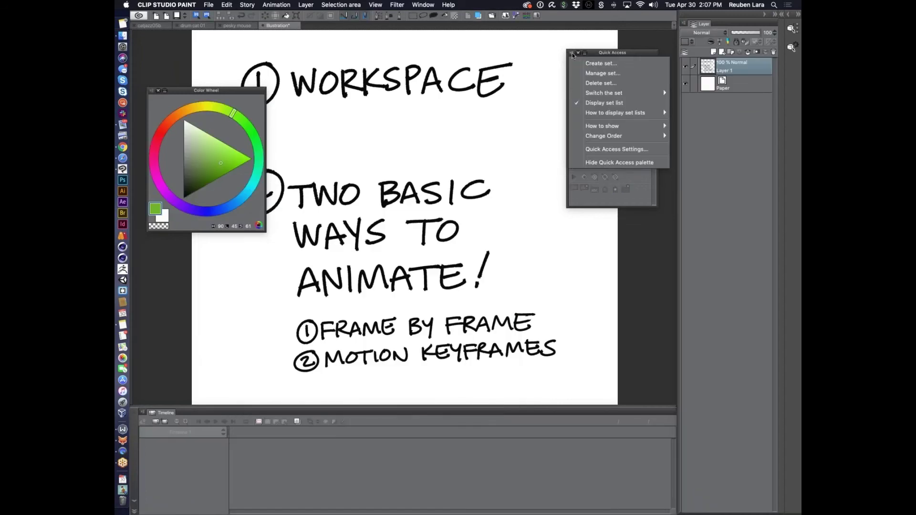
click(572, 54)
Step: Add the current green drawing color to the Animation set of Quick Access, and close the Color Wheel palette
right_click(593, 107)
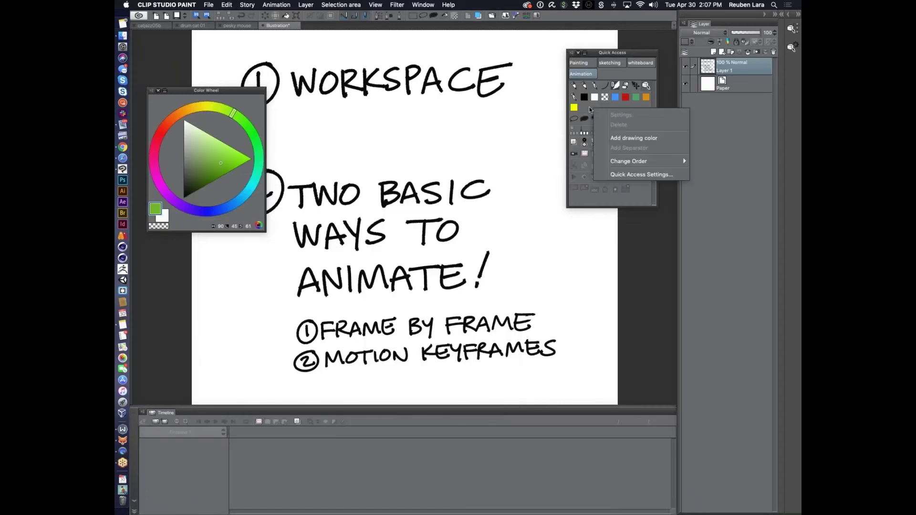
click(621, 139)
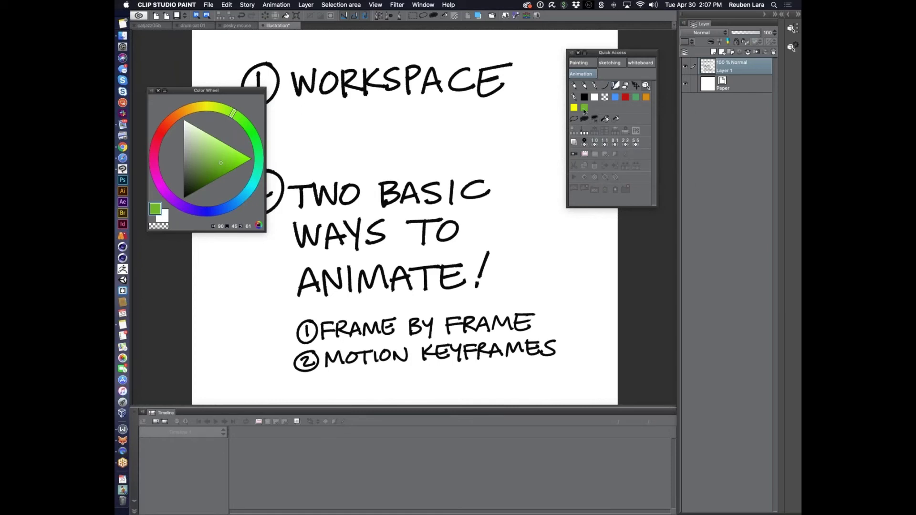
click(160, 90)
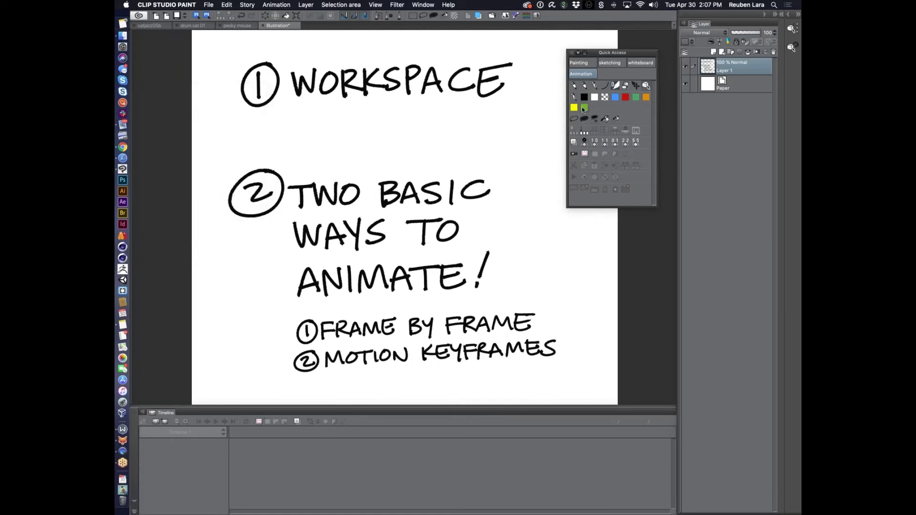
Step: Delete the newly added green swatch from the Animation set of Quick Access
right_click(584, 108)
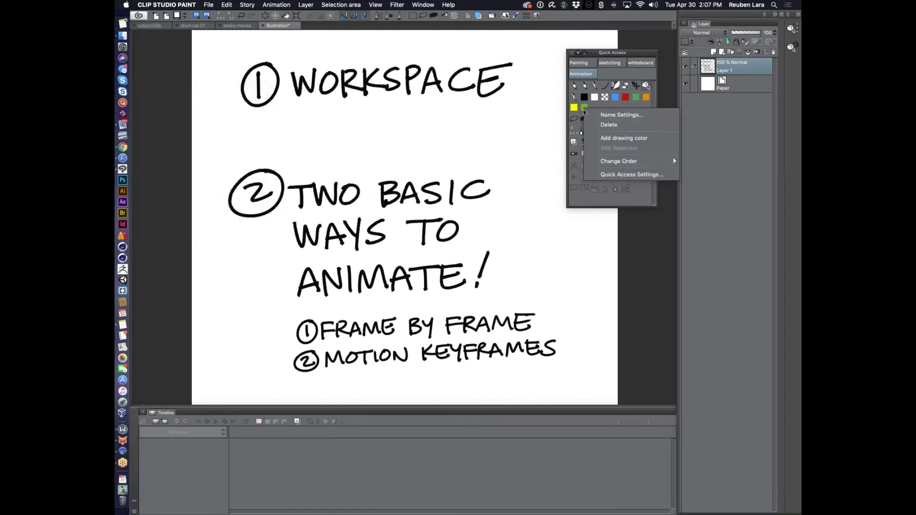
click(609, 125)
Step: Move the Quick Access palette slightly and look through the available animation commands, including animation curve, timeline and playback settings
drag(627, 53, 614, 47)
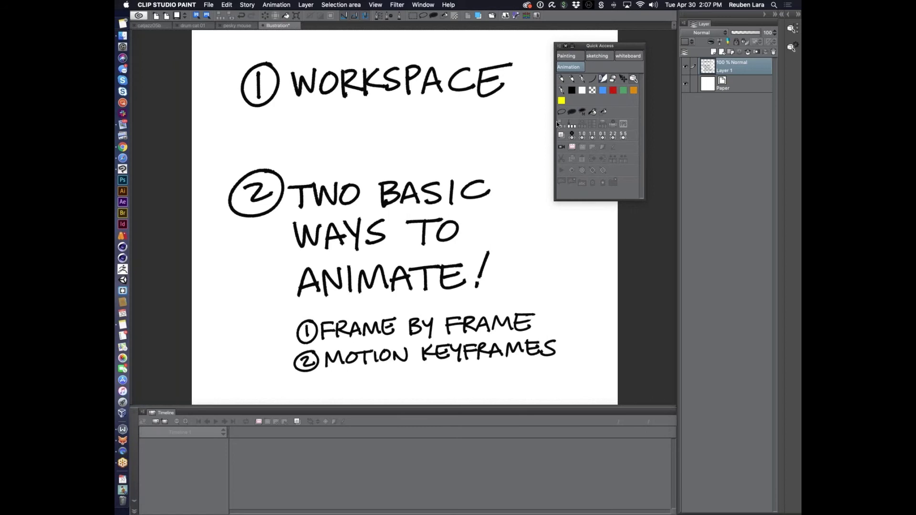
click(273, 10)
mouse_move(297, 37)
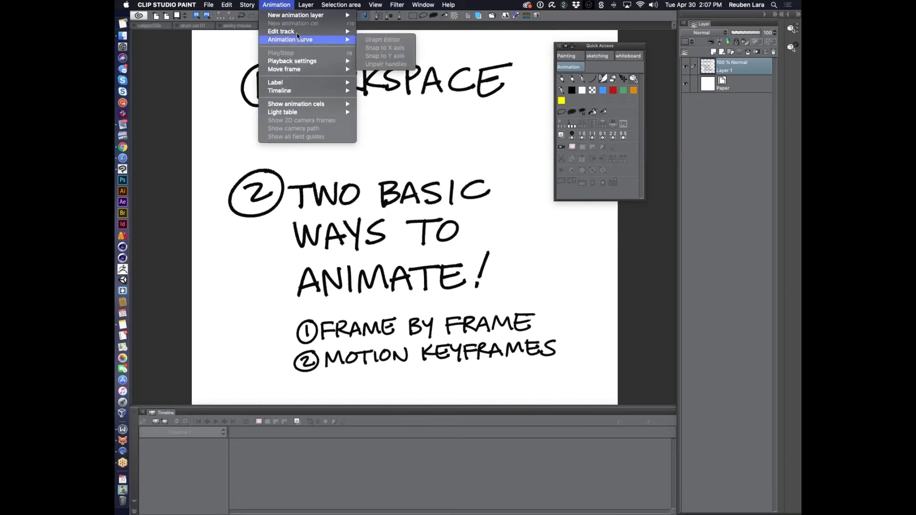
mouse_move(295, 18)
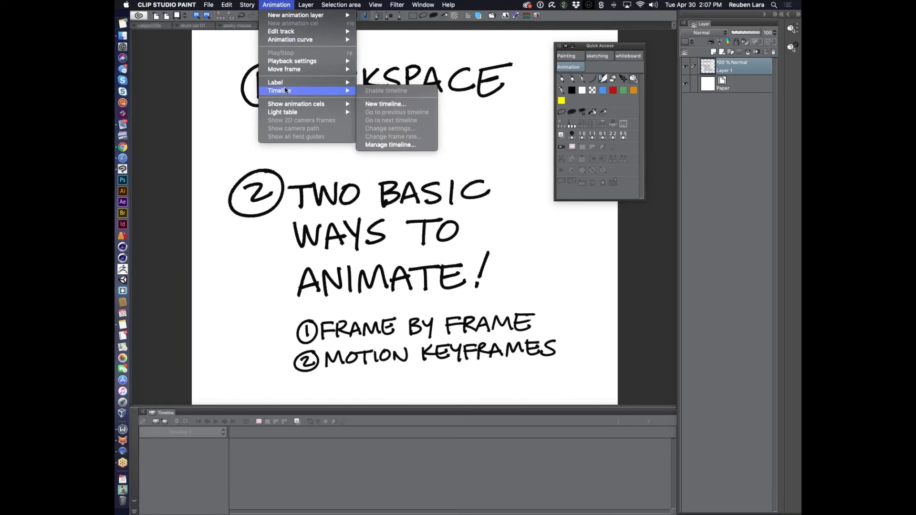
mouse_move(305, 62)
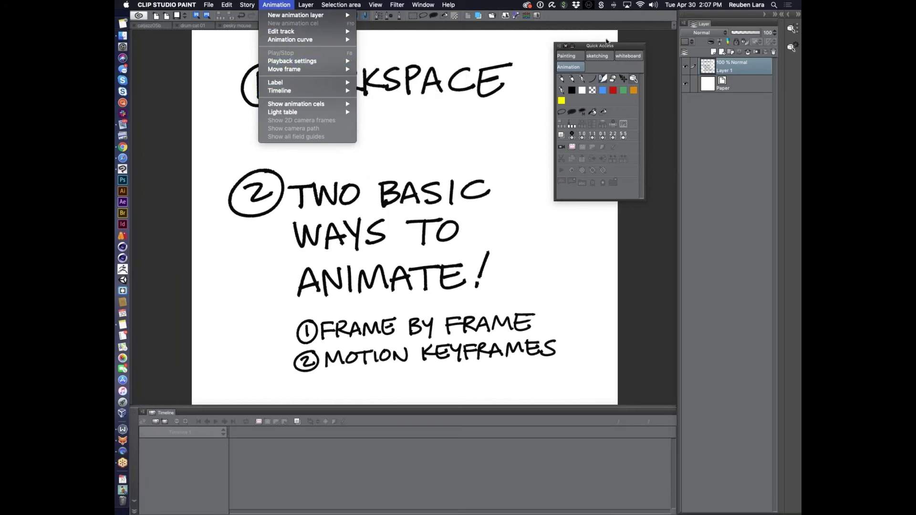
click(605, 44)
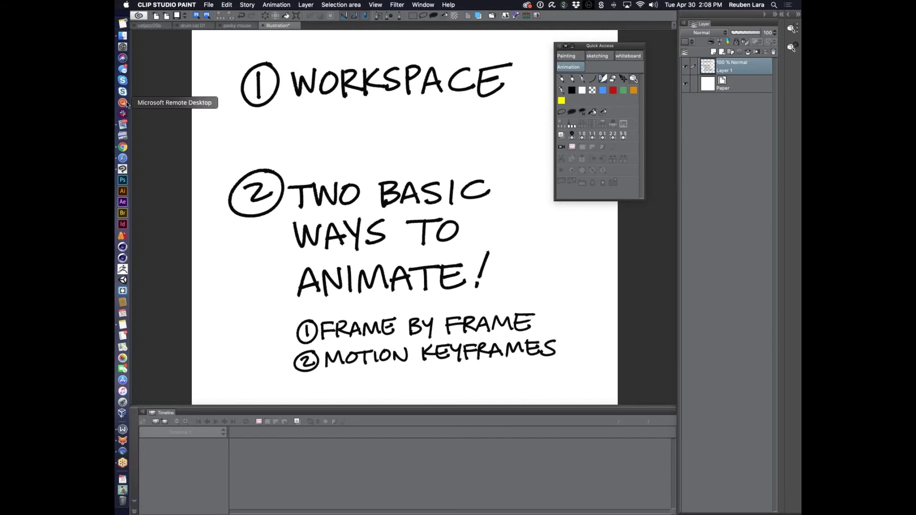
Step: Switch to Safari, show the Custom Animation Icons for Clip Studio Paint page and view its default versus custom icons image
click(123, 159)
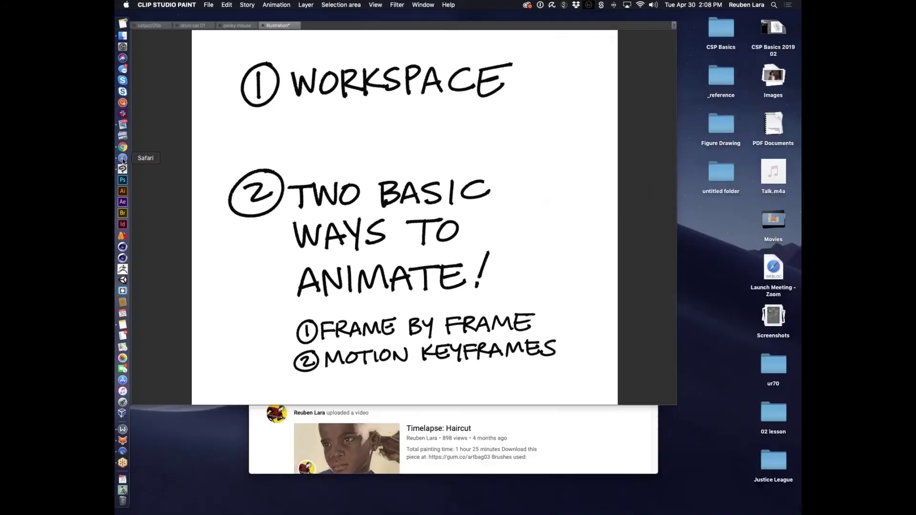
click(510, 65)
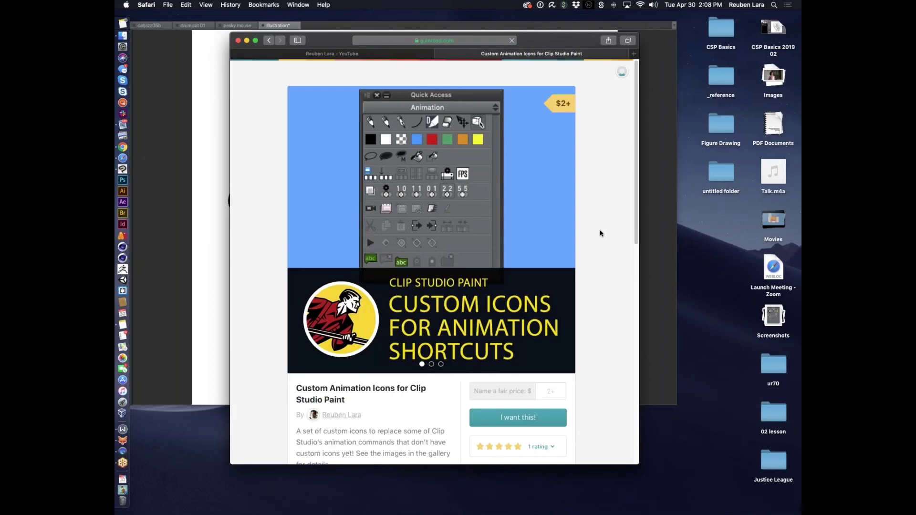
click(562, 235)
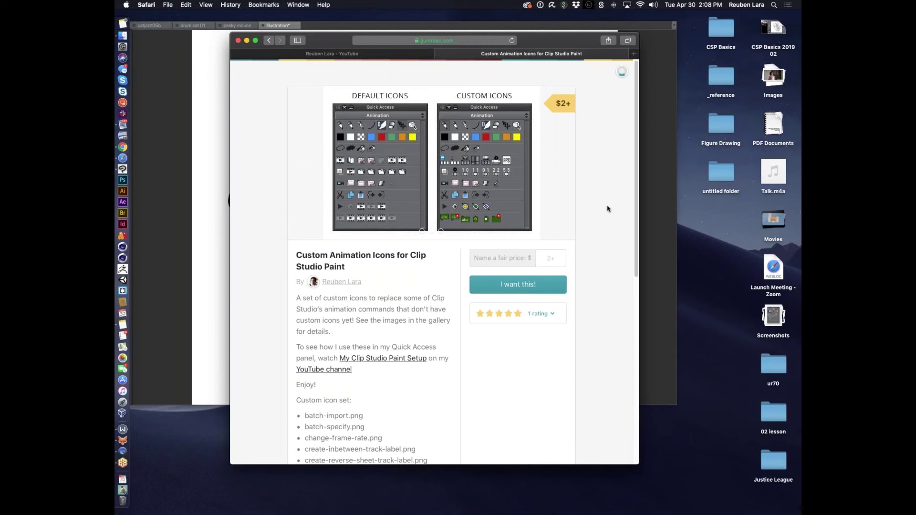
Step: Review the list of files in the custom icon set on the product page and return to the comparison image
scroll(372, 300, down, 1)
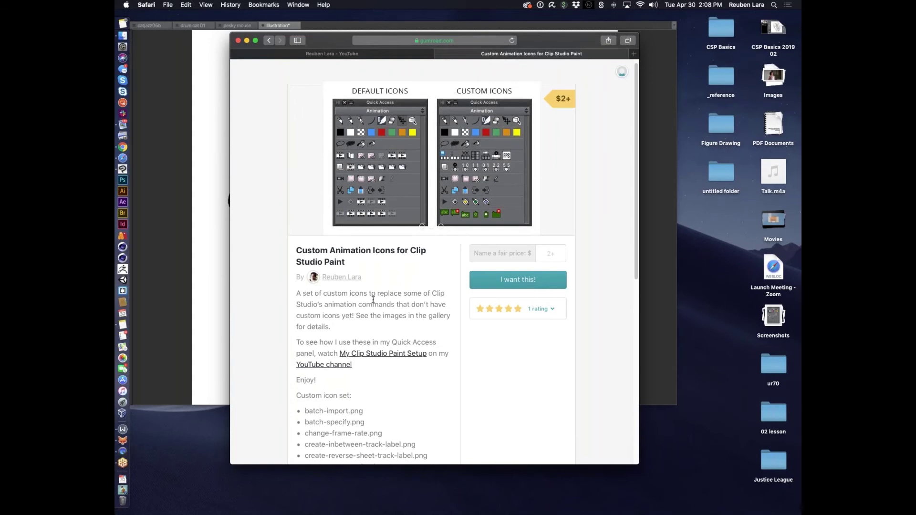
scroll(373, 299, down, 5)
scroll(425, 299, down, 5)
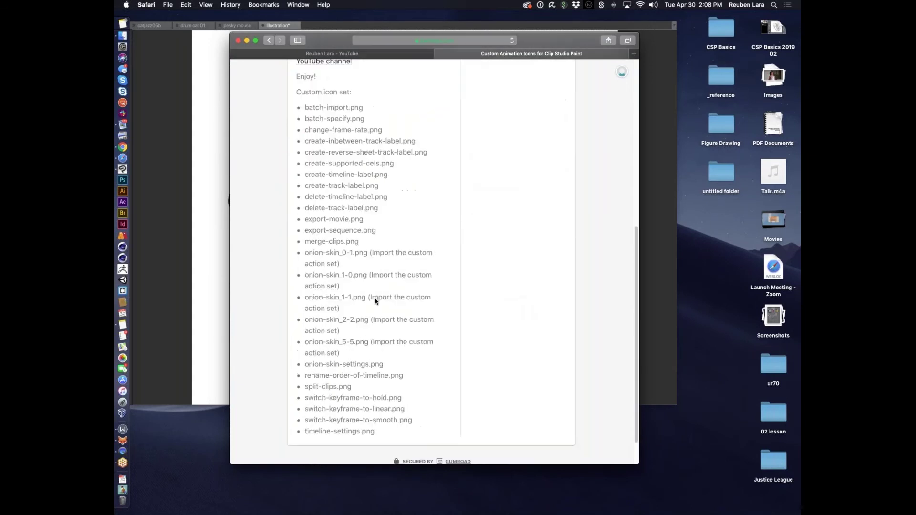
scroll(425, 299, up, 10)
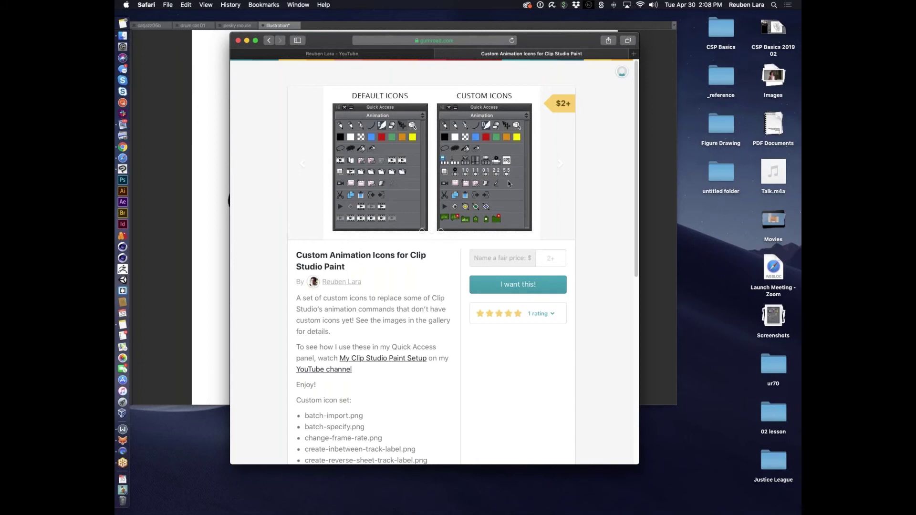
Step: Switch back to Clip Studio Paint, bring up the catjazz05b document and enlarge the Timeline palette to show more tracks
click(198, 166)
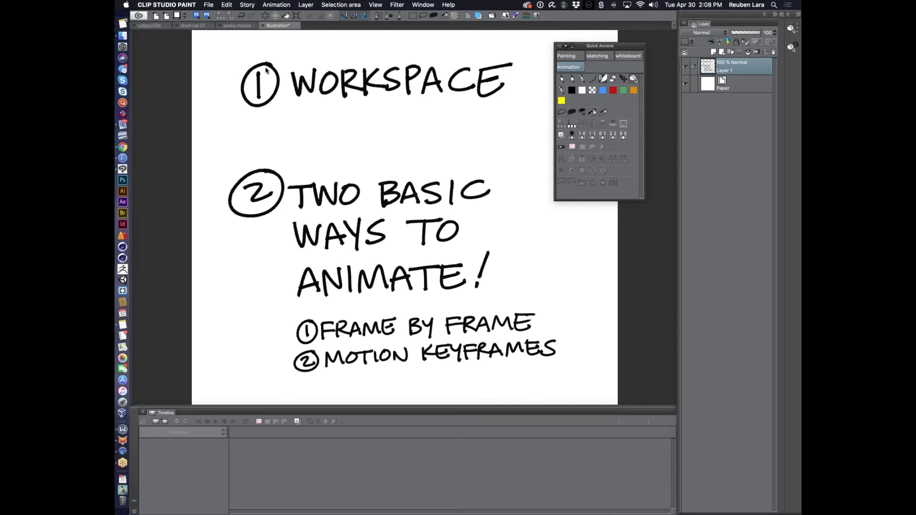
click(158, 25)
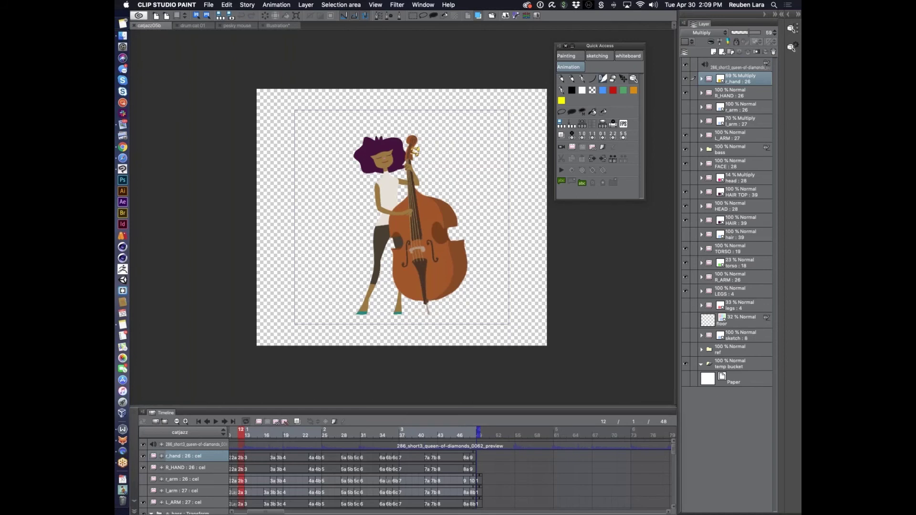
drag(250, 408, 250, 341)
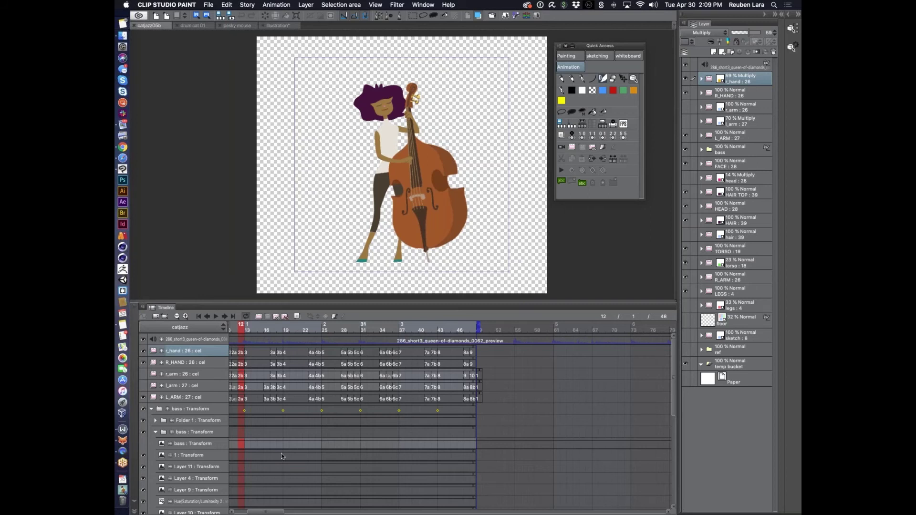
Step: Switch to QuickTime Player and play International Jazz Day.m4v from the beginning with the volume raised
click(126, 491)
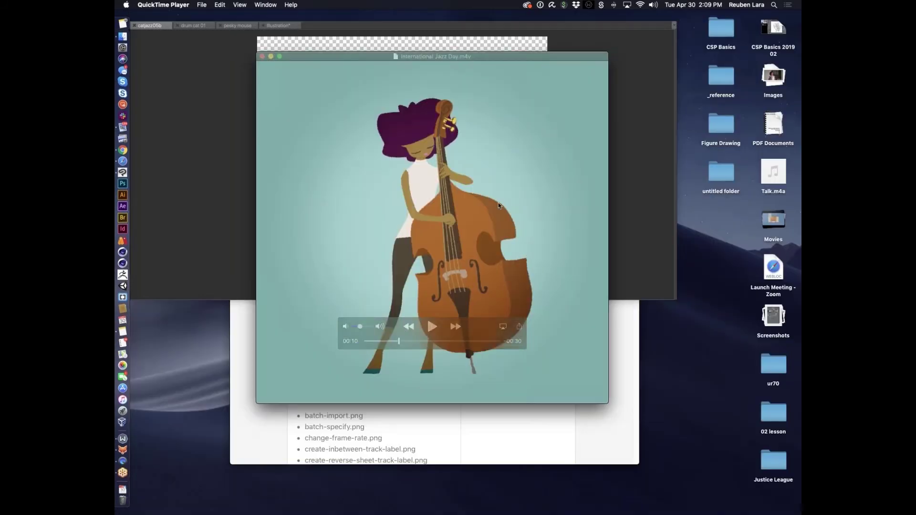
drag(398, 341, 357, 341)
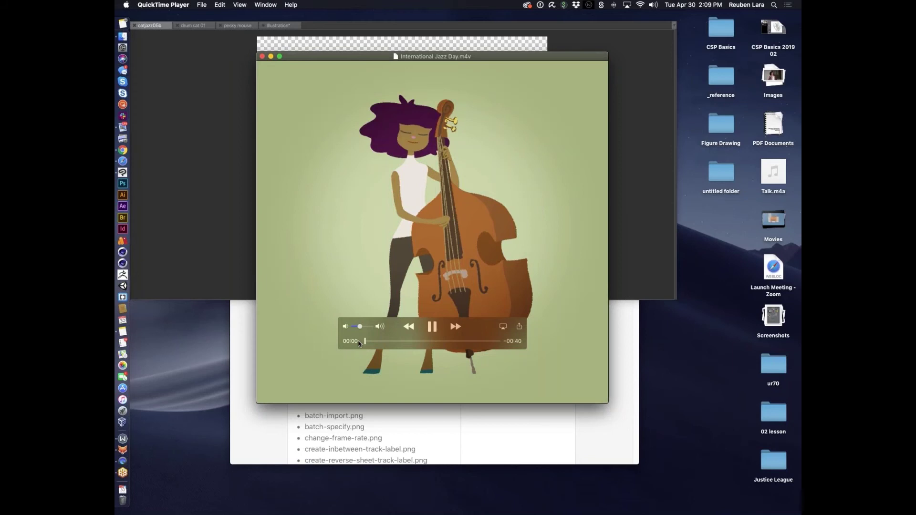
key(XF86AudioRaiseVolume)
key(space)
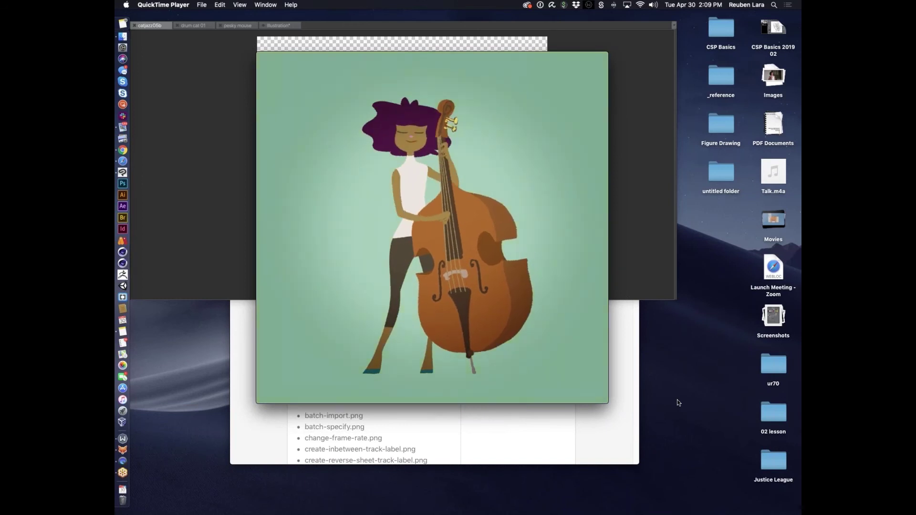
key(XF86AudioRaiseVolume)
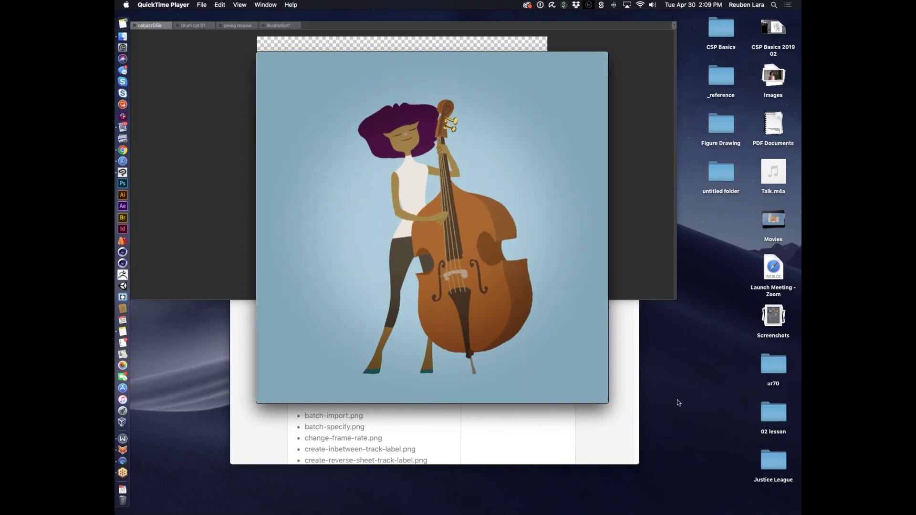
Step: Return to Clip Studio Paint, bring up the drum cat 01 document and reduce the height of the Timeline palette
click(204, 113)
click(193, 25)
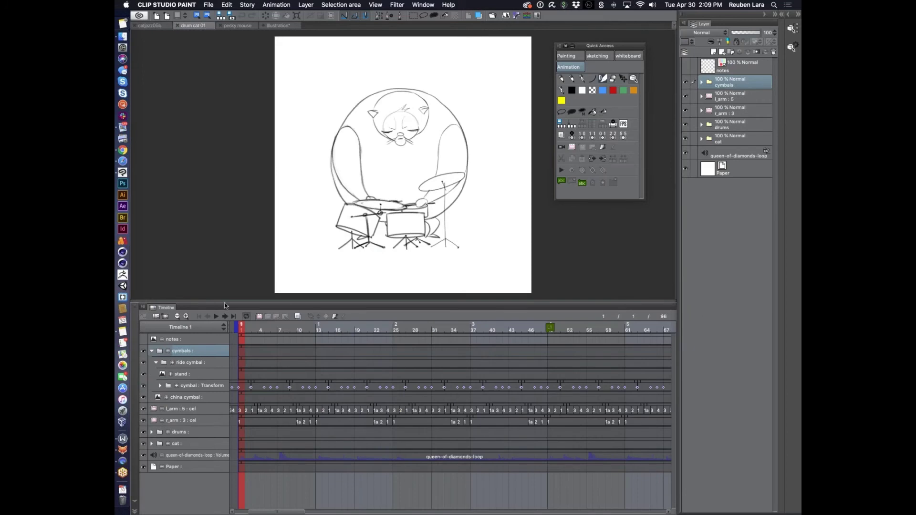
drag(223, 303, 223, 326)
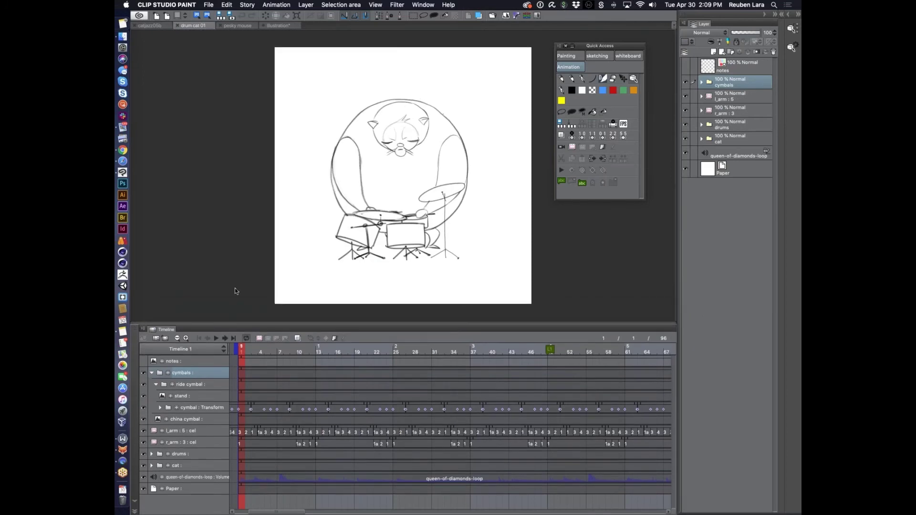
Step: Fit the canvas in the window, preview the drum cat animation and look inside the cymbals layer folder
key(super+0)
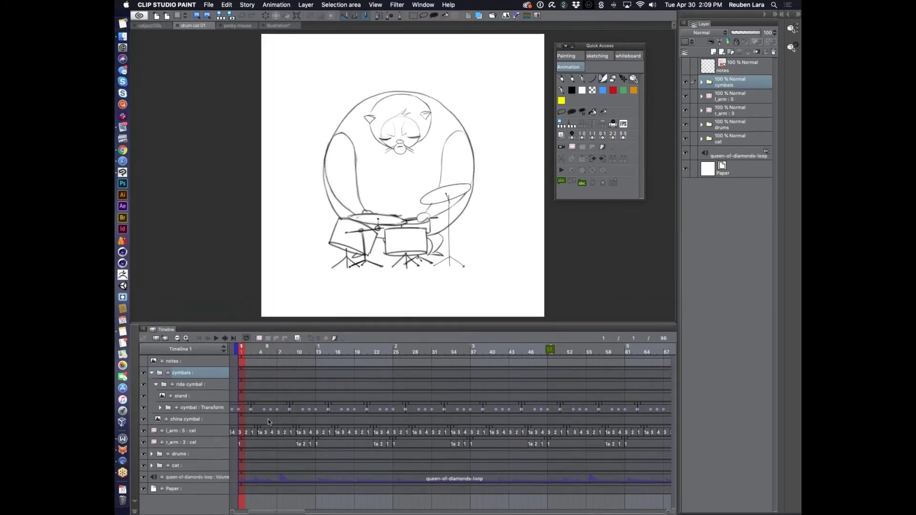
click(218, 339)
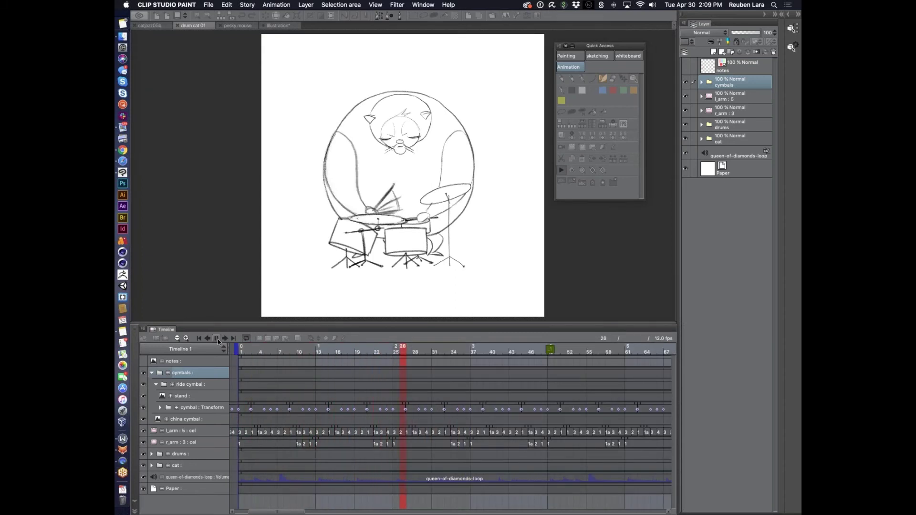
click(217, 339)
click(702, 83)
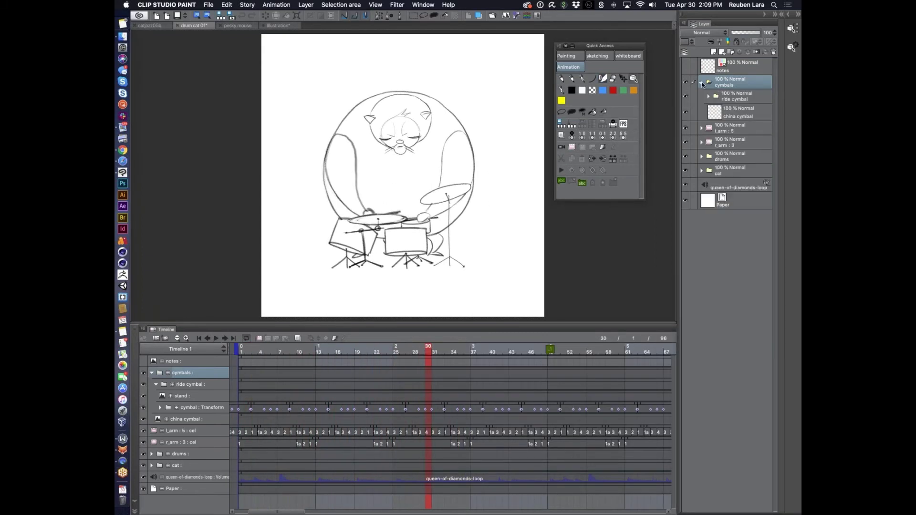
click(702, 83)
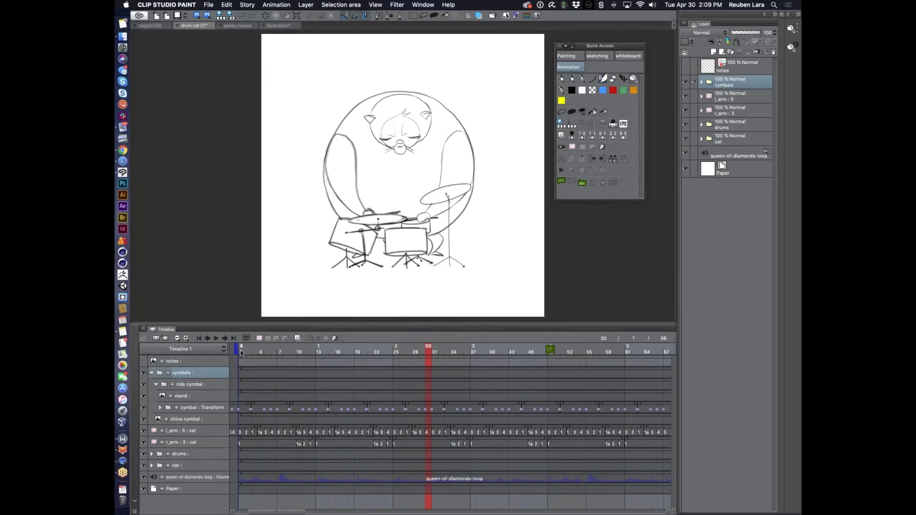
Step: Zoom out the timeline to cover the whole animation and set the current frame to 13
click(177, 338)
scroll(365, 358, right, 2)
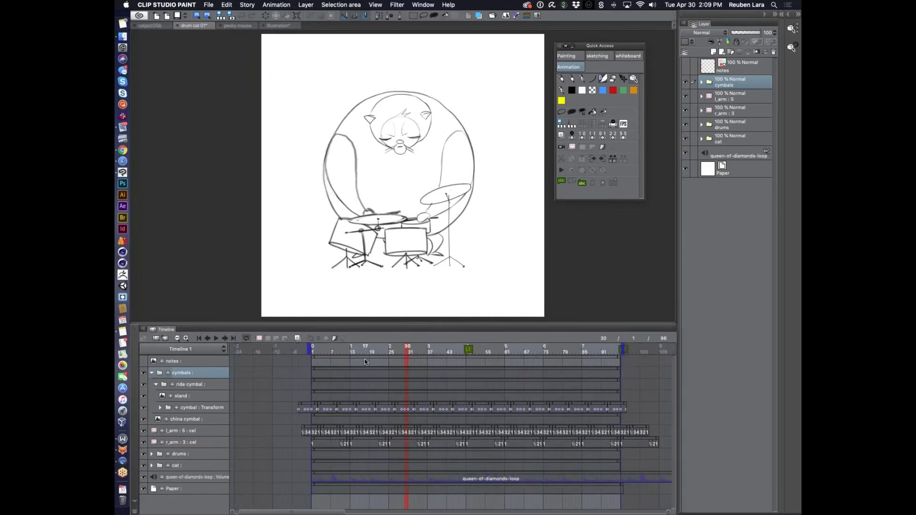
mouse_move(392, 353)
mouse_down()
mouse_move(334, 351)
mouse_move(348, 350)
mouse_up()
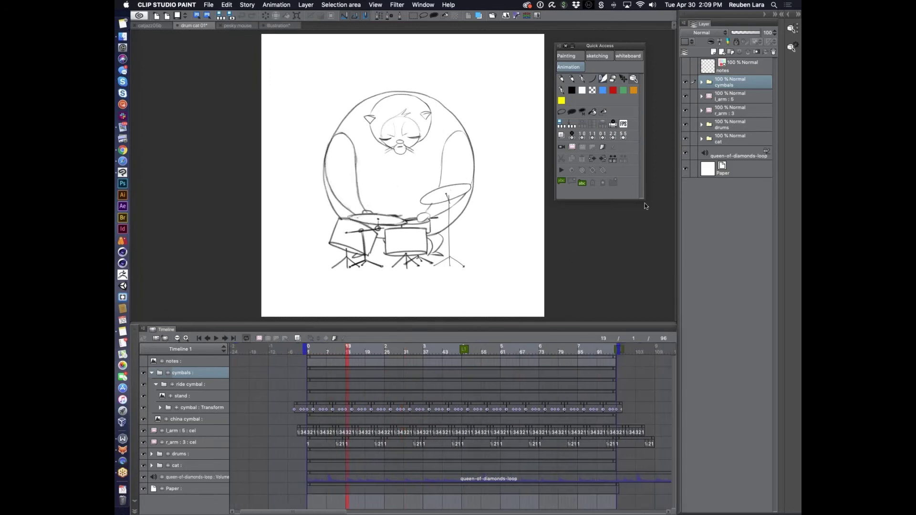
Step: Show the notes layer and preview the animation from frame 13 with the sound volume lowered
click(686, 66)
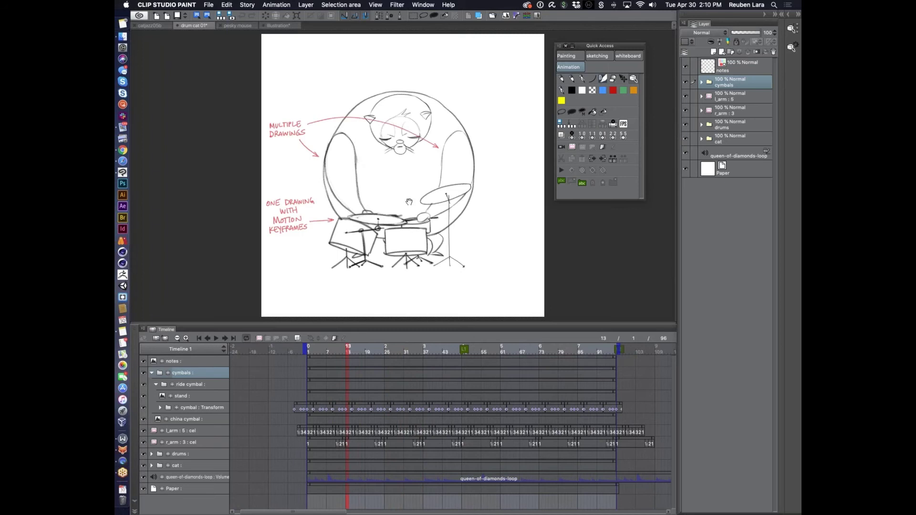
scroll(471, 187, up, 1)
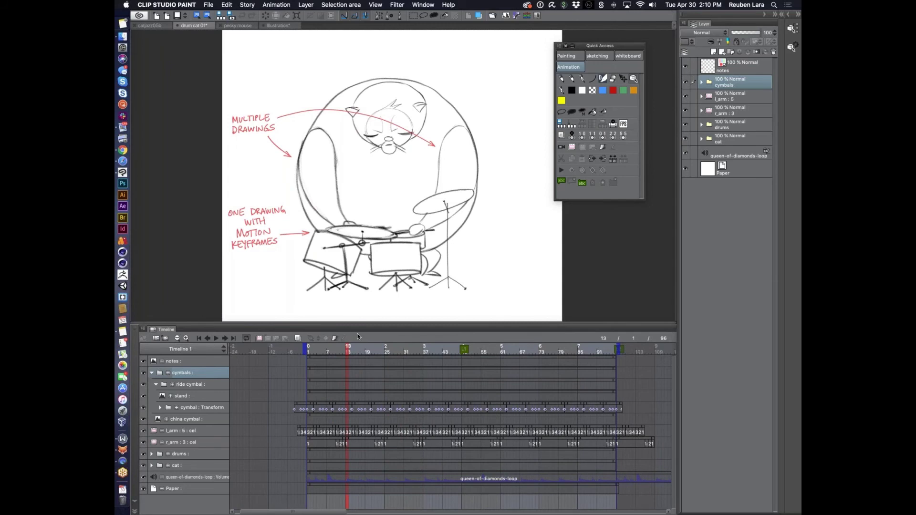
click(215, 338)
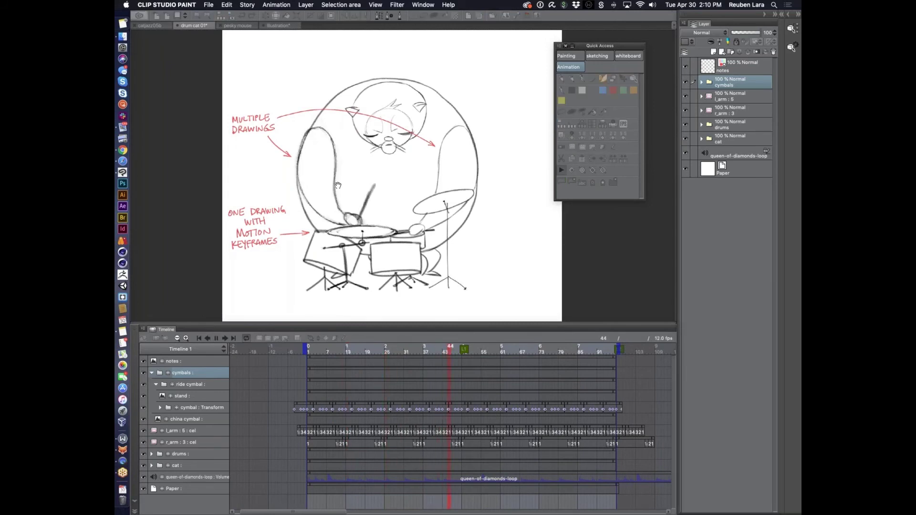
key(XF86AudioLowerVolume)
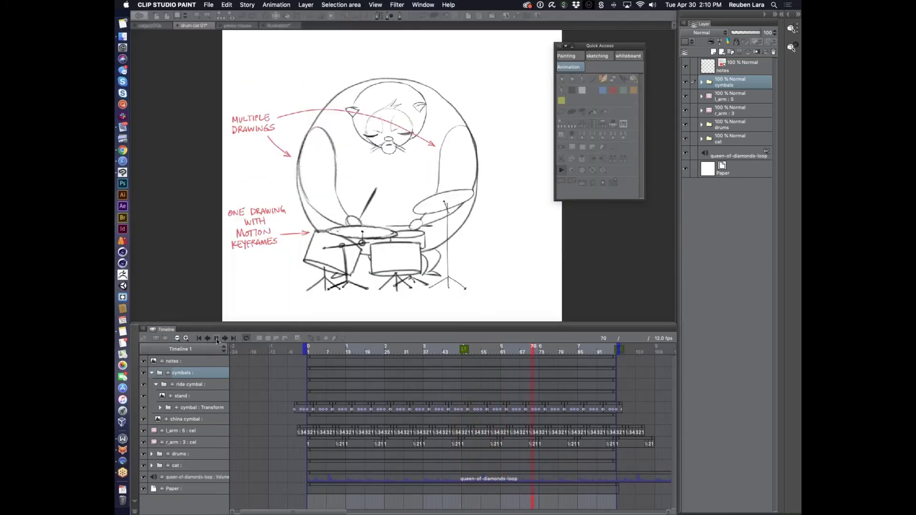
click(217, 339)
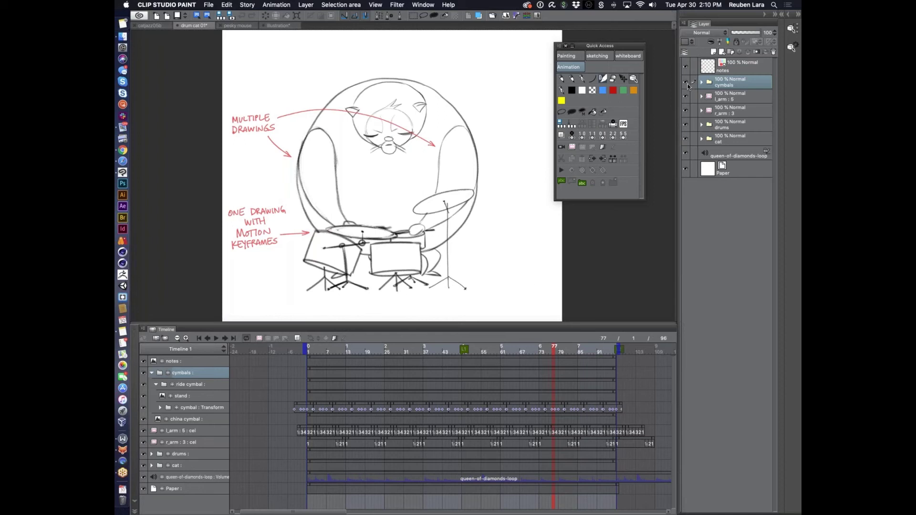
Step: Hide the notes, cymbals, arm and drums layers to isolate the cat folder, and collapse the cymbals track in the timeline
drag(687, 82, 685, 138)
drag(686, 65, 689, 145)
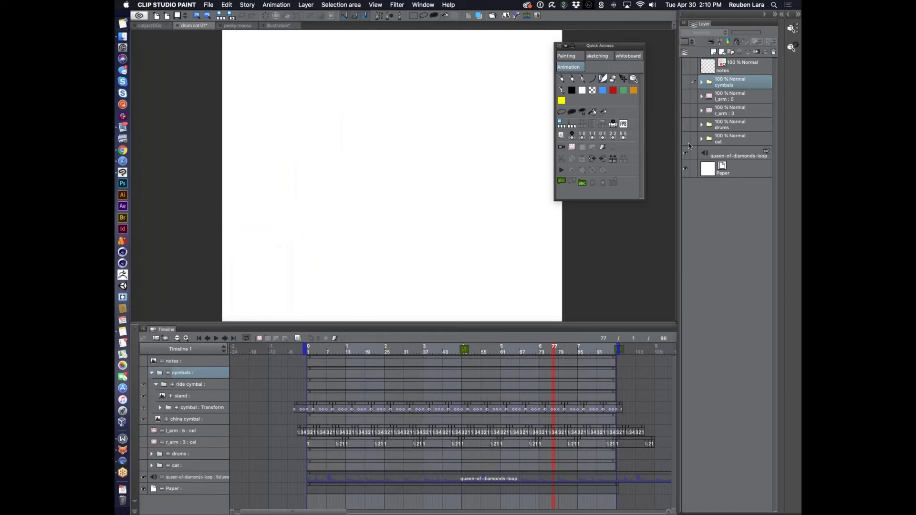
click(687, 138)
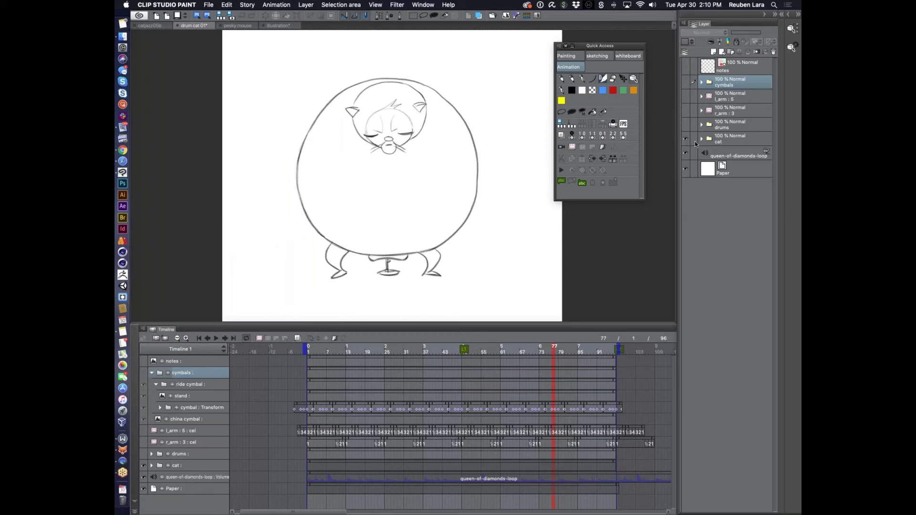
click(702, 139)
click(702, 140)
click(152, 373)
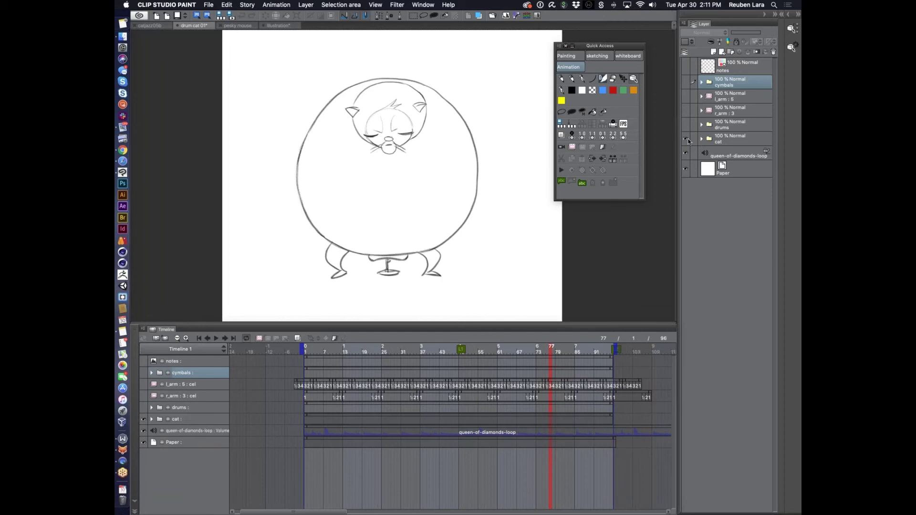
Step: Add a new raster layer directly above the cat folder and delete it again
click(723, 139)
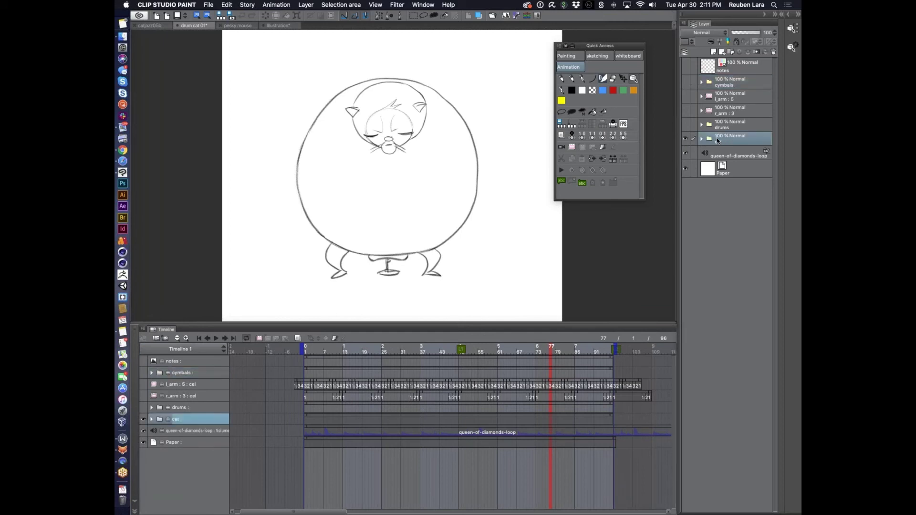
click(714, 51)
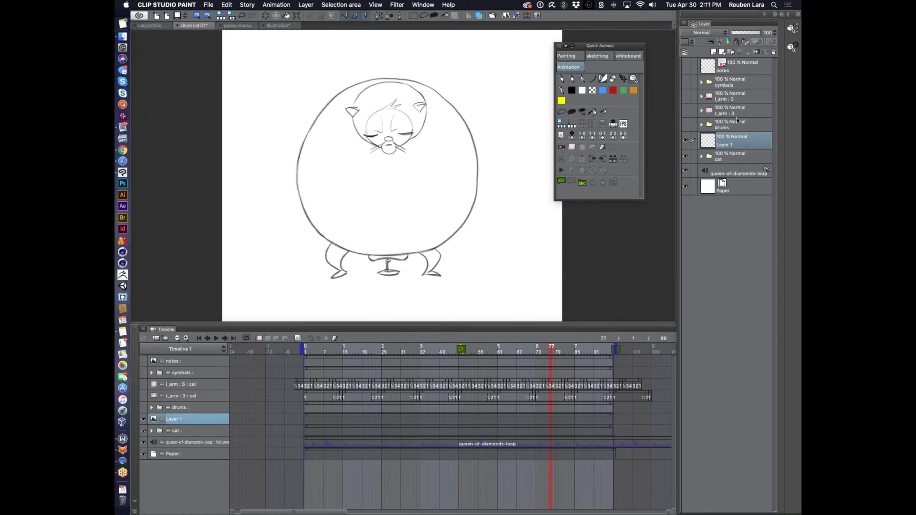
click(774, 52)
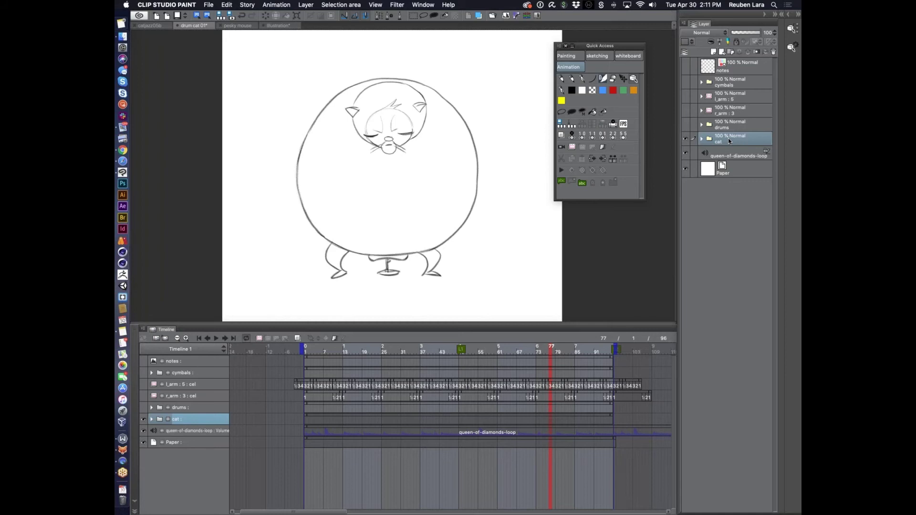
click(328, 351)
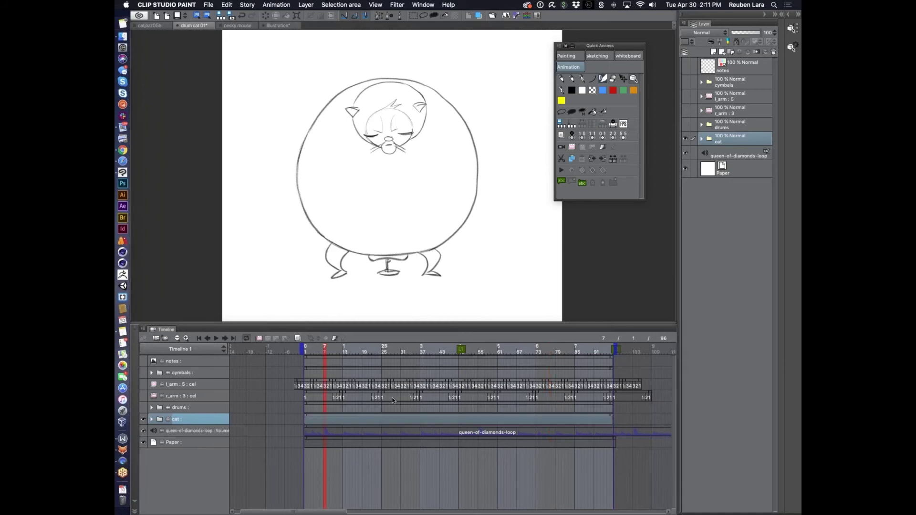
click(367, 352)
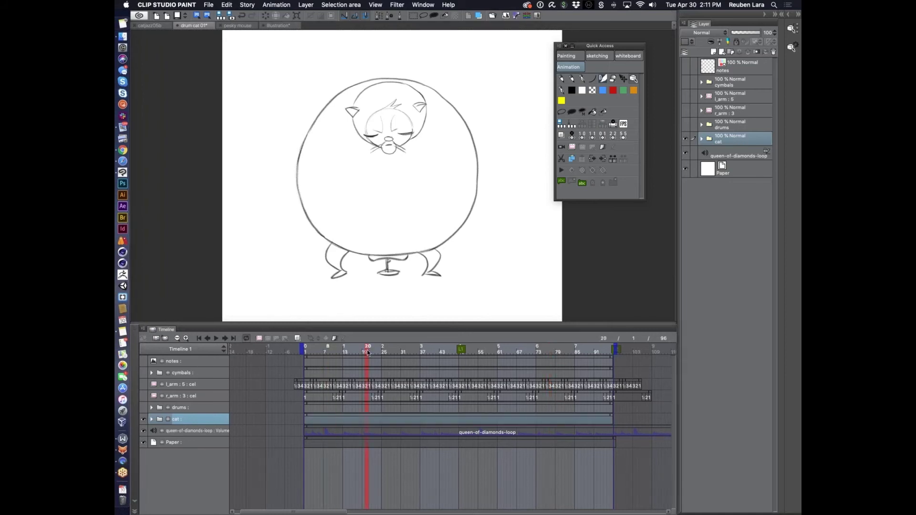
right_click(368, 417)
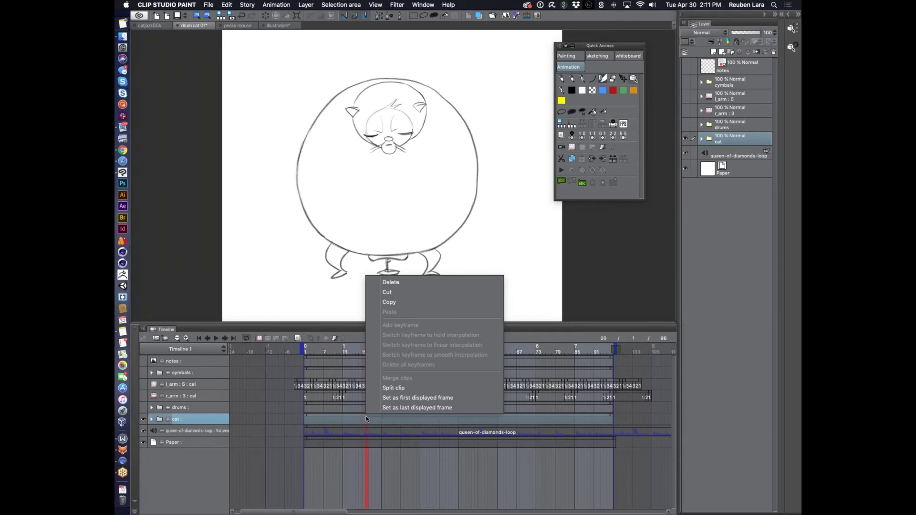
click(348, 416)
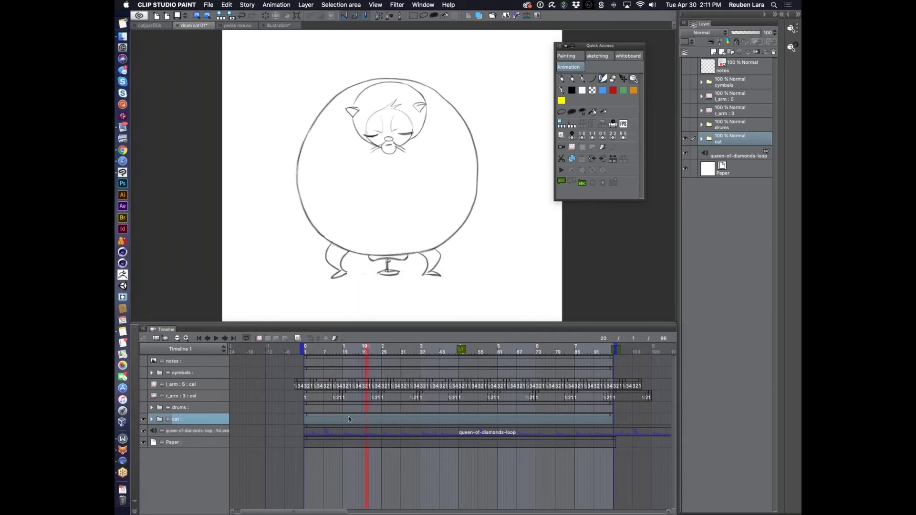
Step: Split the cat folder's clip at frame 22
click(376, 352)
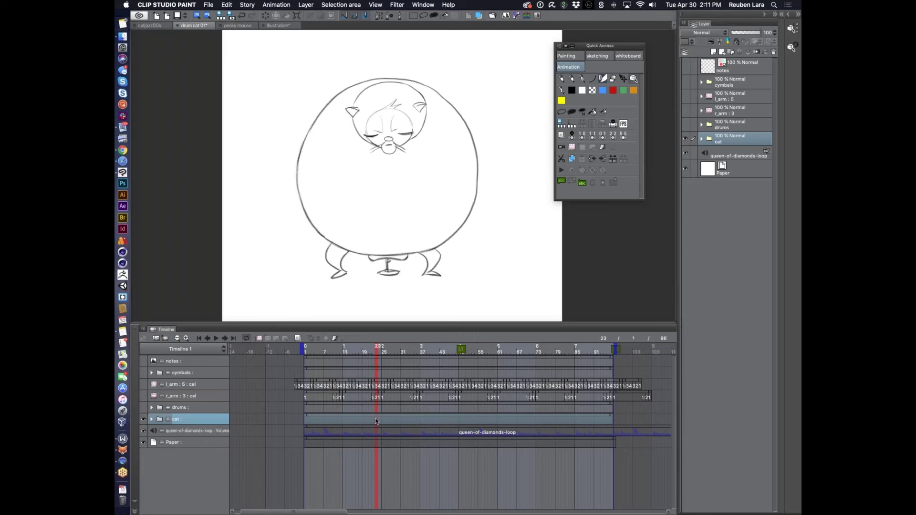
click(373, 352)
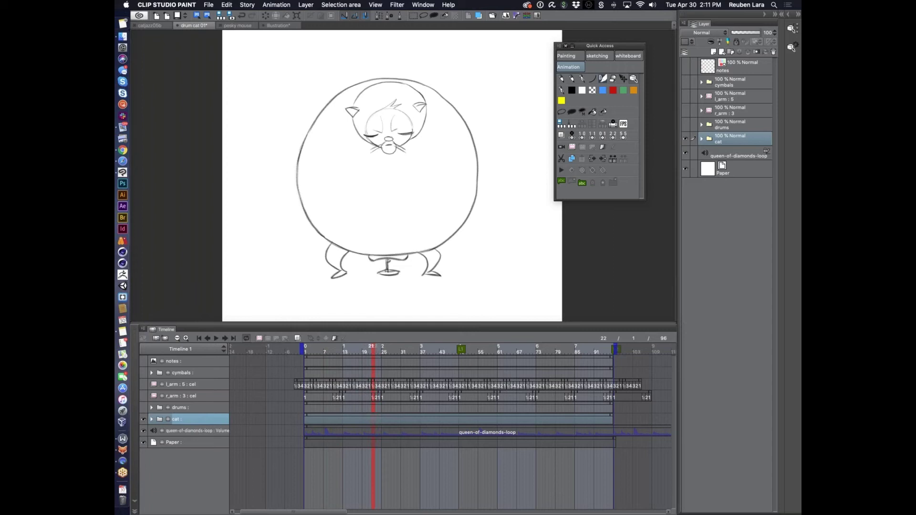
right_click(372, 416)
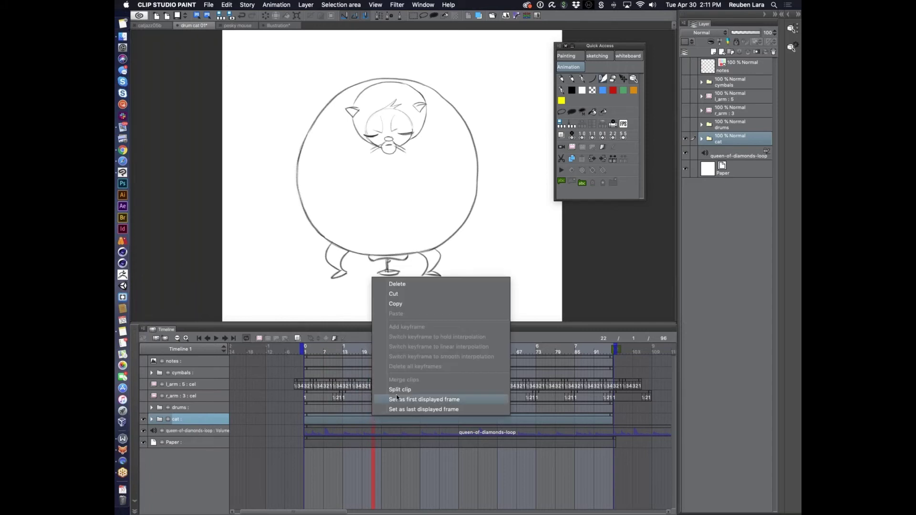
click(594, 193)
click(614, 160)
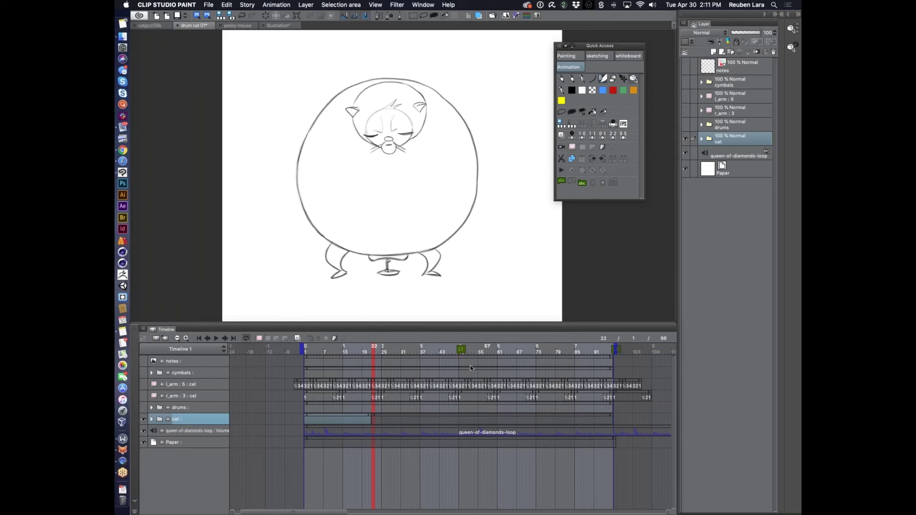
Step: Trim the start of the second cat clip to about frame 39 and scrub the timeline across the gap
click(379, 417)
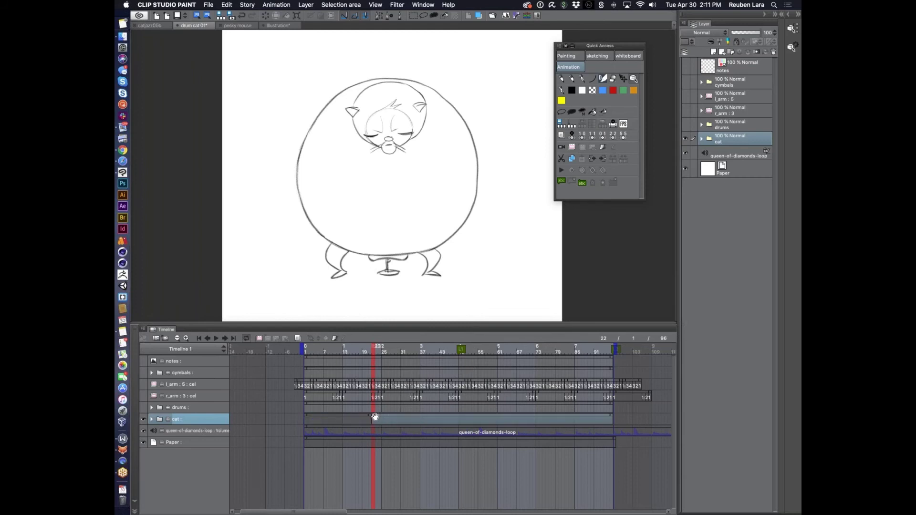
drag(377, 415, 427, 415)
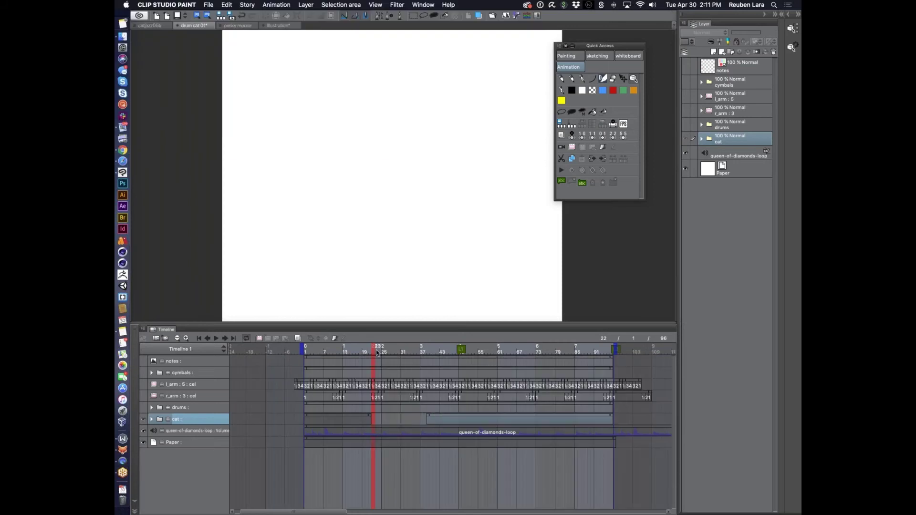
mouse_move(376, 350)
mouse_down()
mouse_move(348, 353)
mouse_move(530, 353)
mouse_up()
drag(421, 354, 366, 357)
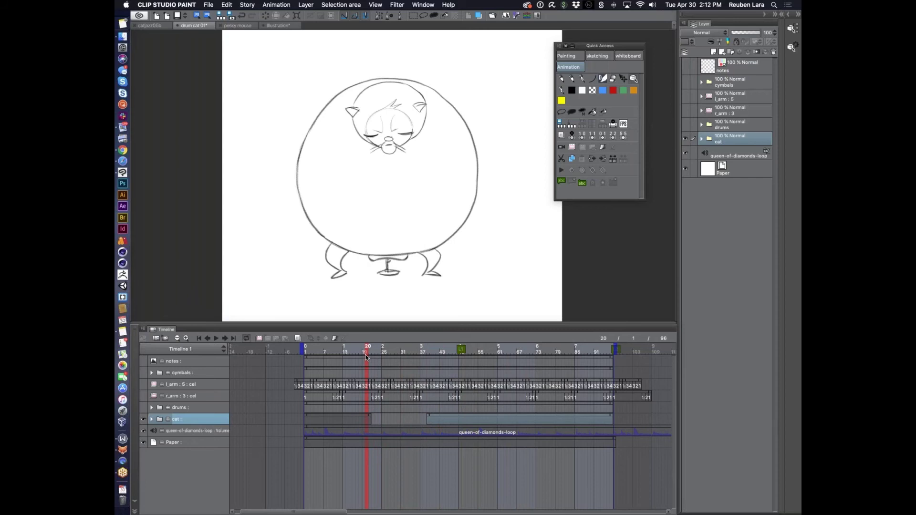
Step: Extend the start of the second cat clip back to the first clip and merge the two clips
drag(428, 418, 383, 417)
click(361, 415)
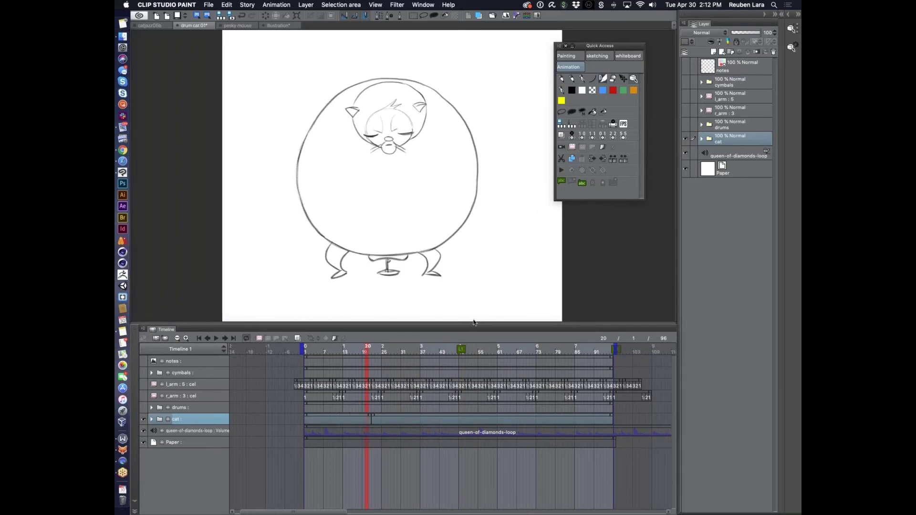
right_click(380, 416)
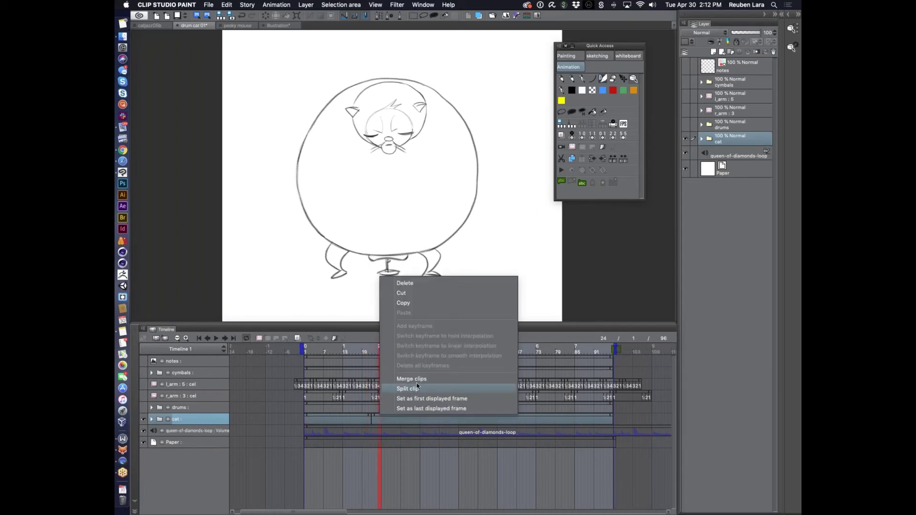
click(619, 182)
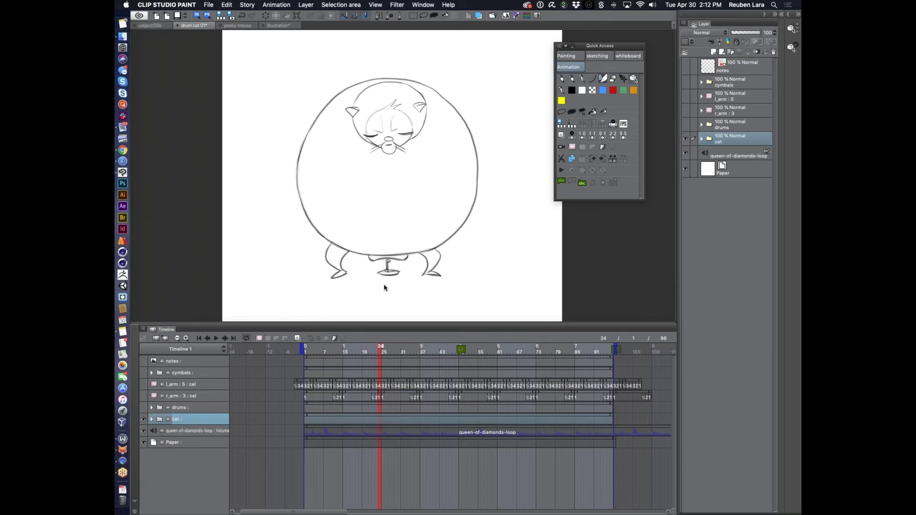
Step: Move to frame 21, make the drums folder visible and check the toms and snare layers inside it
click(358, 353)
drag(358, 353, 371, 353)
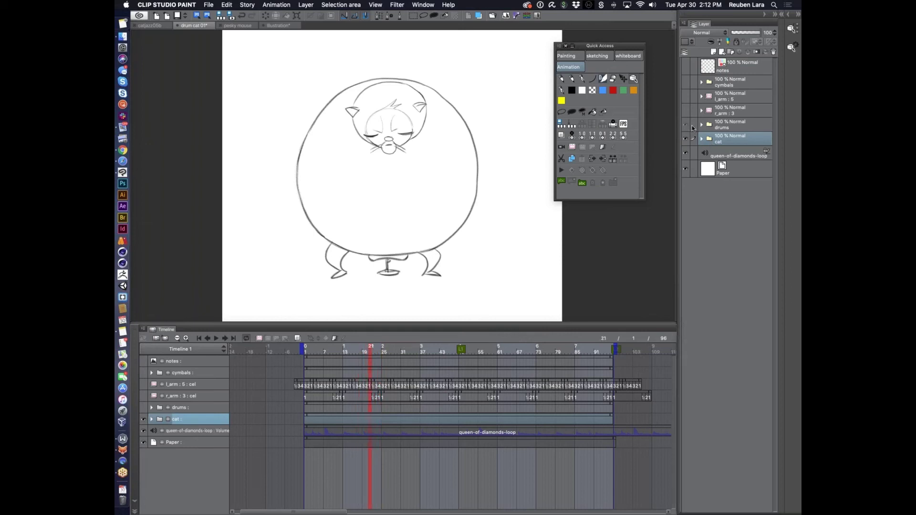
click(686, 125)
click(701, 125)
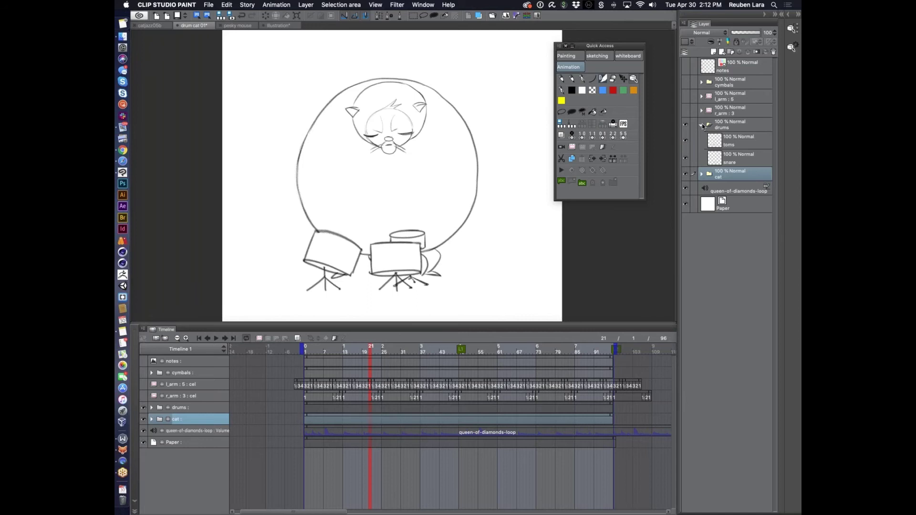
click(701, 125)
click(686, 124)
click(686, 124)
Step: Show the r_arm animation folder, expand it and select its cel 1
click(686, 110)
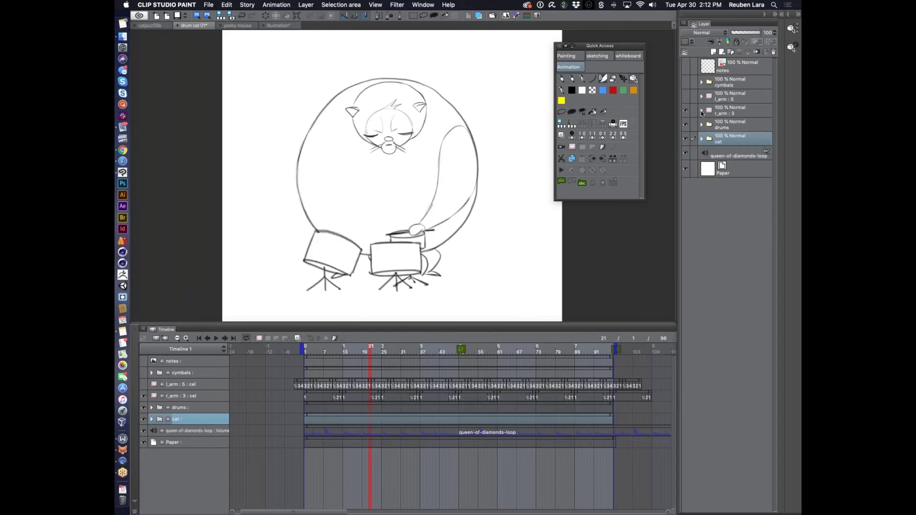
click(701, 111)
click(728, 163)
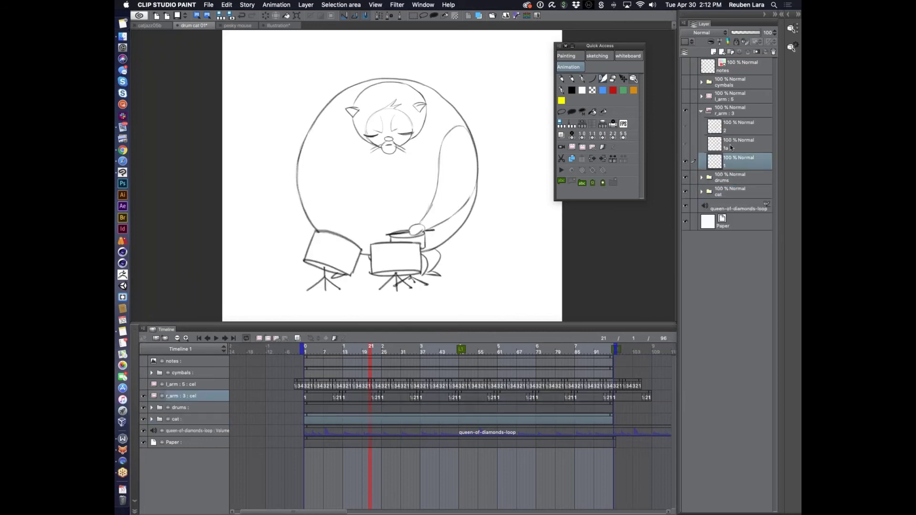
Step: Switch repeatedly between cels 1a, 2 and 1 of the r_arm animation folder to compare the arm's poses
click(730, 143)
click(730, 131)
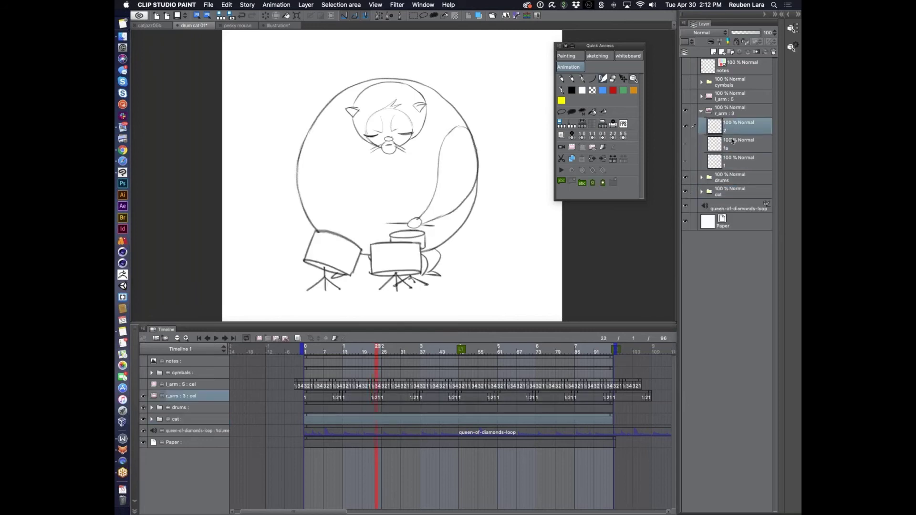
click(733, 144)
click(732, 128)
click(735, 142)
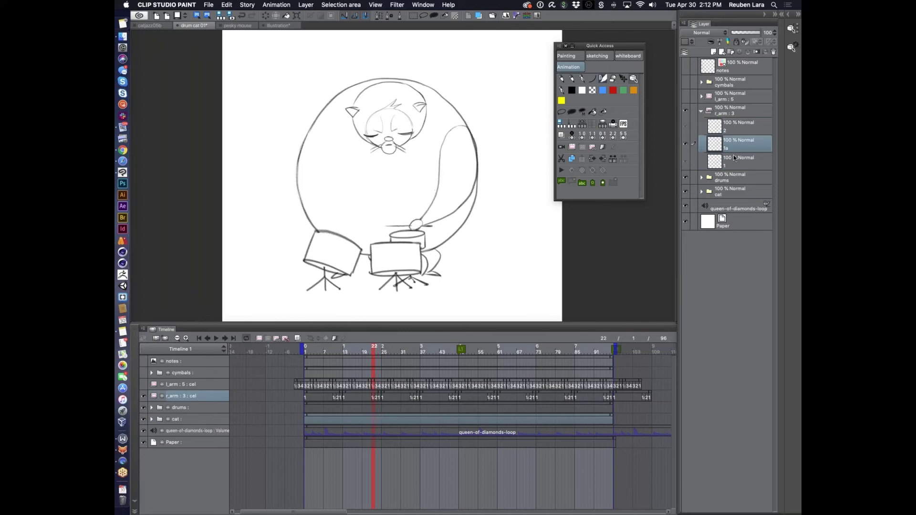
click(734, 154)
click(734, 127)
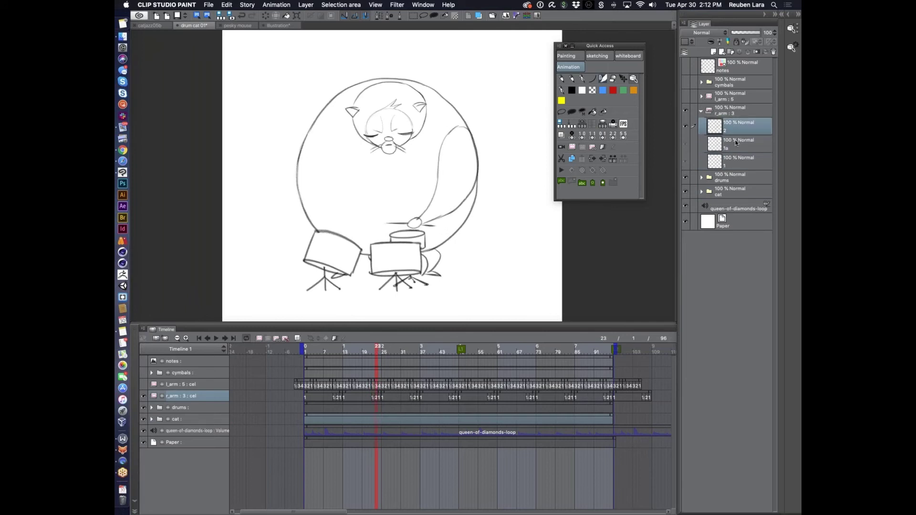
click(736, 156)
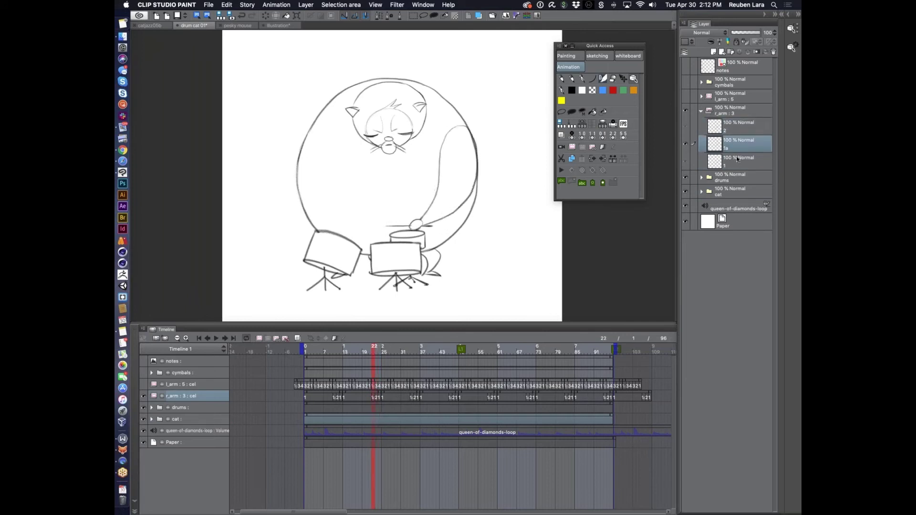
Step: Examine how the r_arm cels 1a, 2 and 1 are placed on the timeline at frames 22 to 24
click(186, 338)
click(186, 339)
click(186, 339)
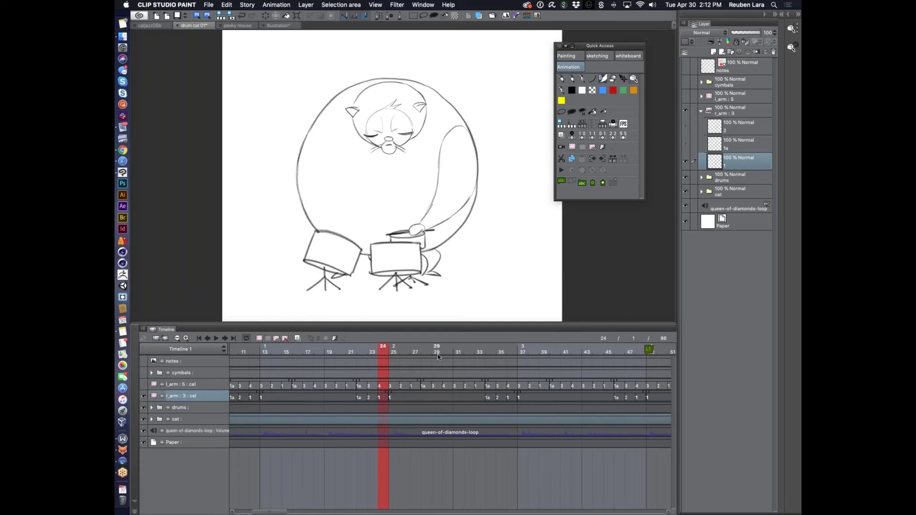
click(737, 145)
click(735, 131)
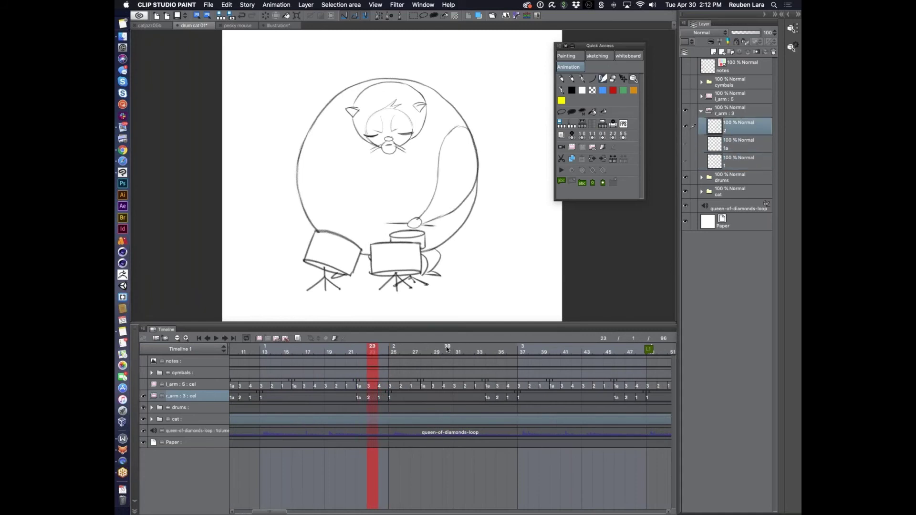
key(Left)
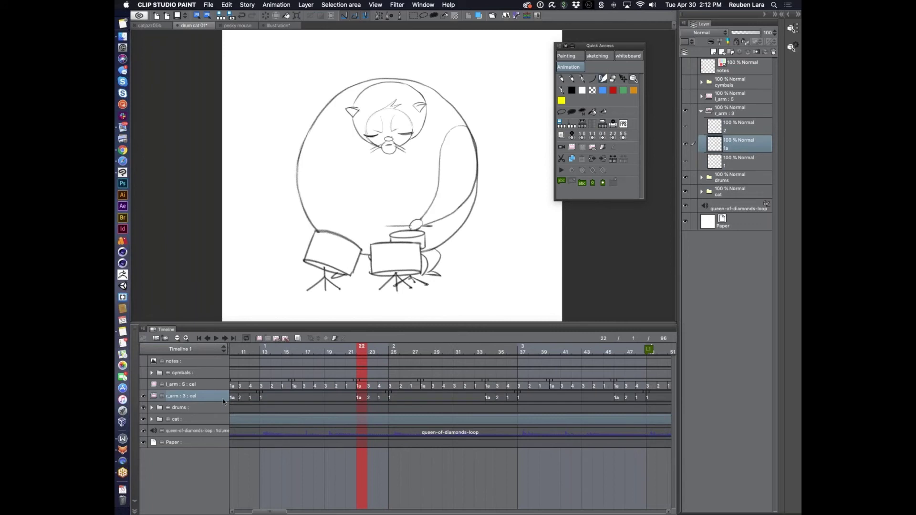
click(713, 154)
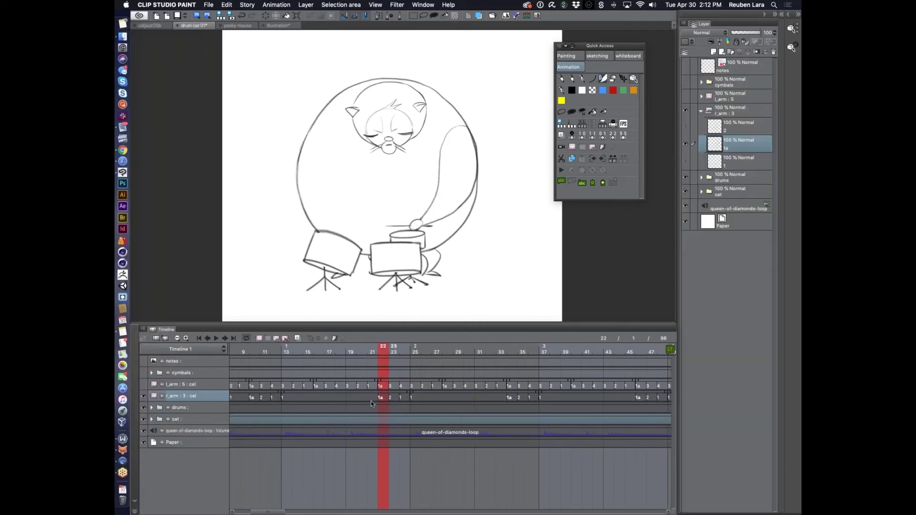
Step: Move to frame 4 and select the repeated r_arm clips one after another to inspect the loop
click(178, 338)
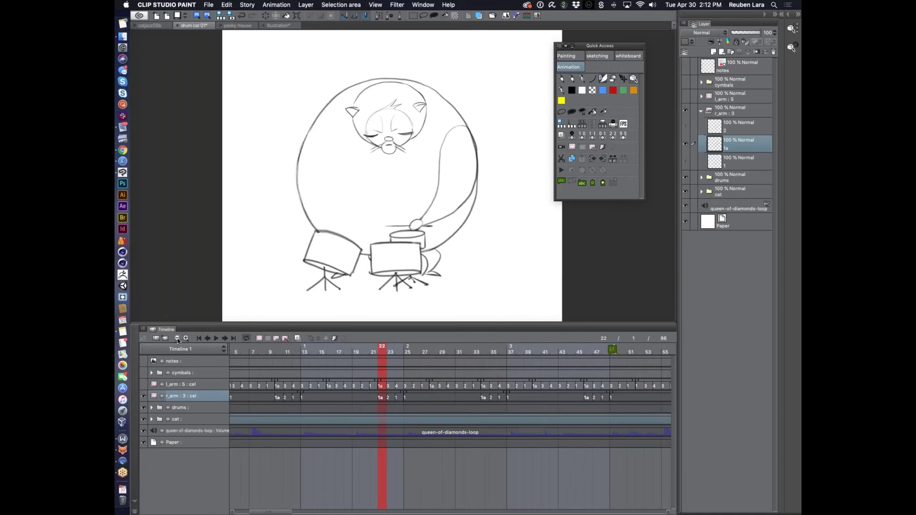
click(178, 339)
drag(332, 351, 265, 350)
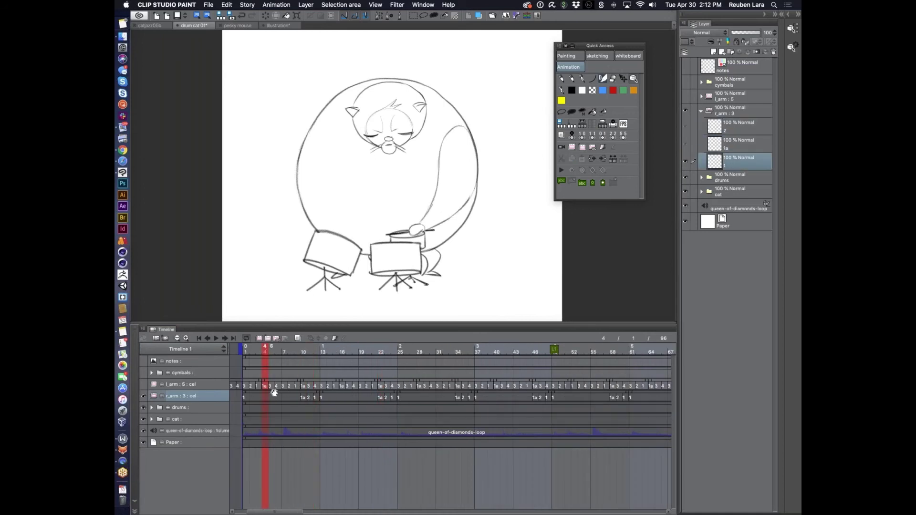
drag(321, 398, 396, 397)
click(425, 392)
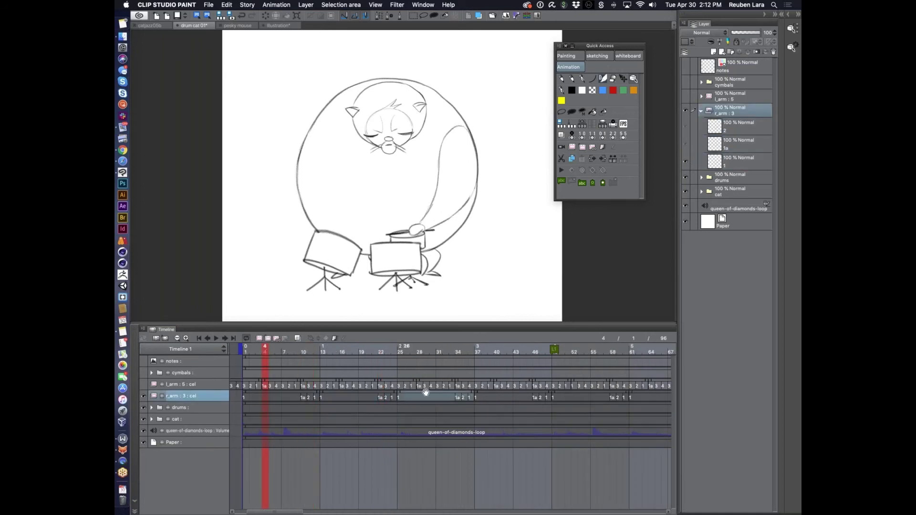
click(498, 392)
Step: Play the animation to check the right arm's repeating drum hit and stop it at frame 80
click(215, 338)
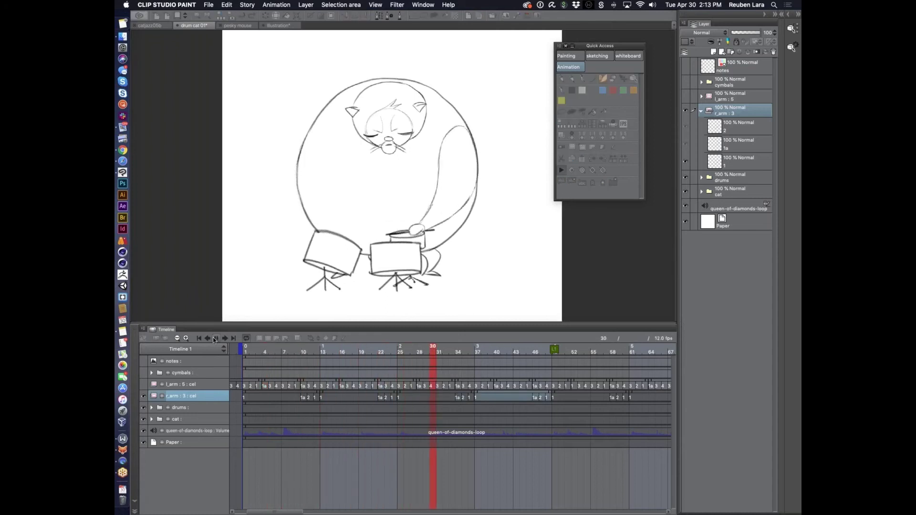
click(215, 338)
click(216, 339)
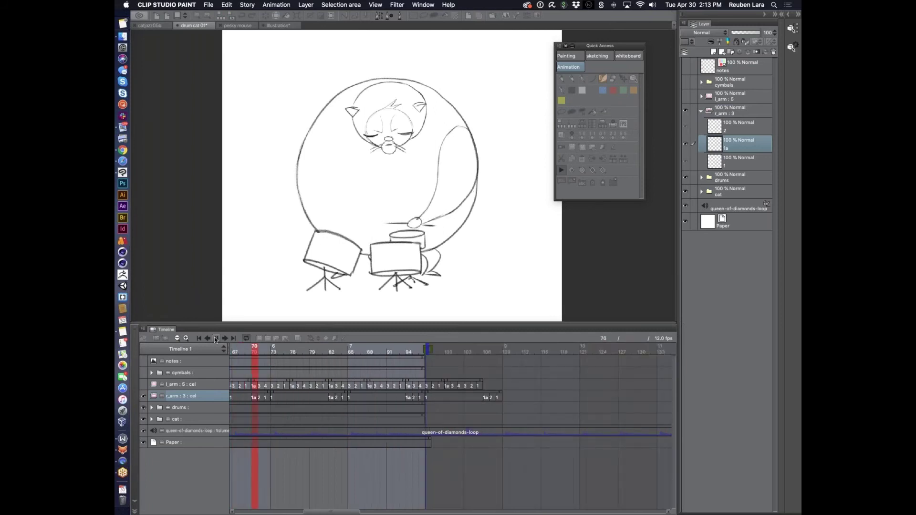
key(space)
Step: Select all r_arm clips after the first one and delete them from the timeline
scroll(316, 384, left, 5)
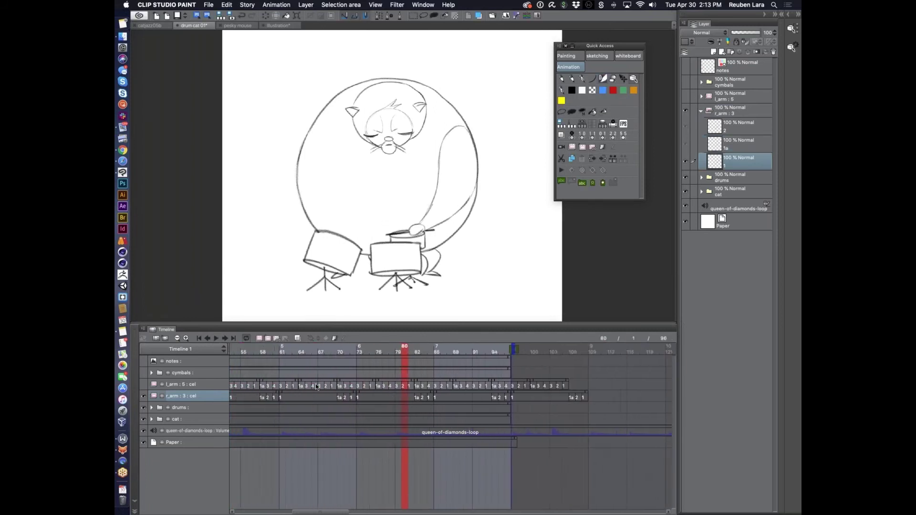
scroll(316, 383, left, 5)
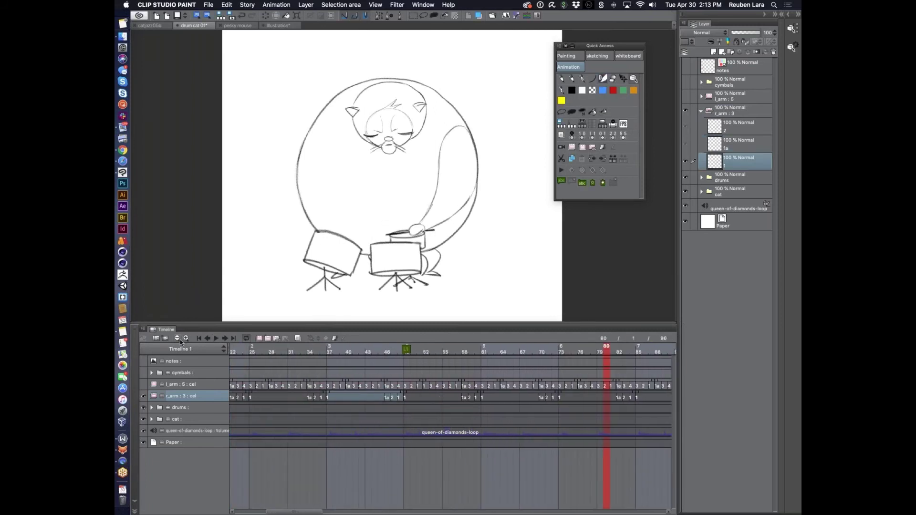
scroll(343, 400, right, 2)
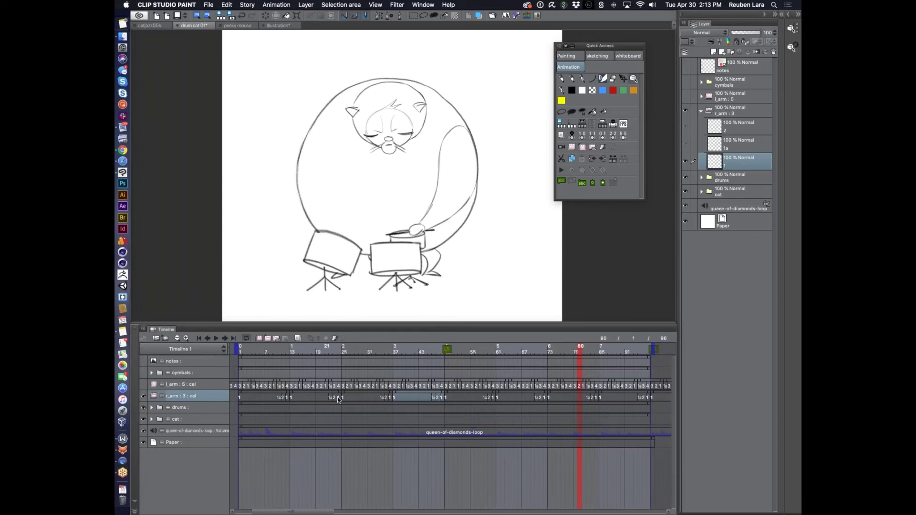
click(177, 339)
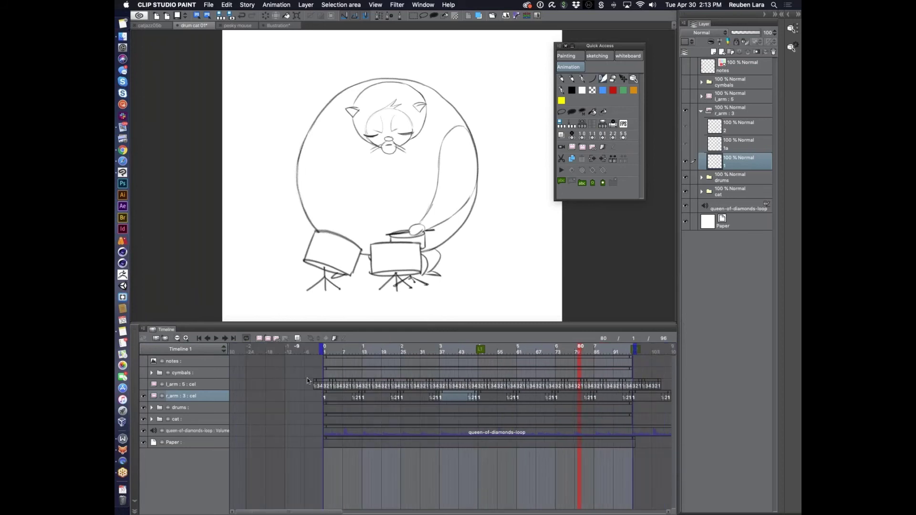
scroll(307, 379, right, 1)
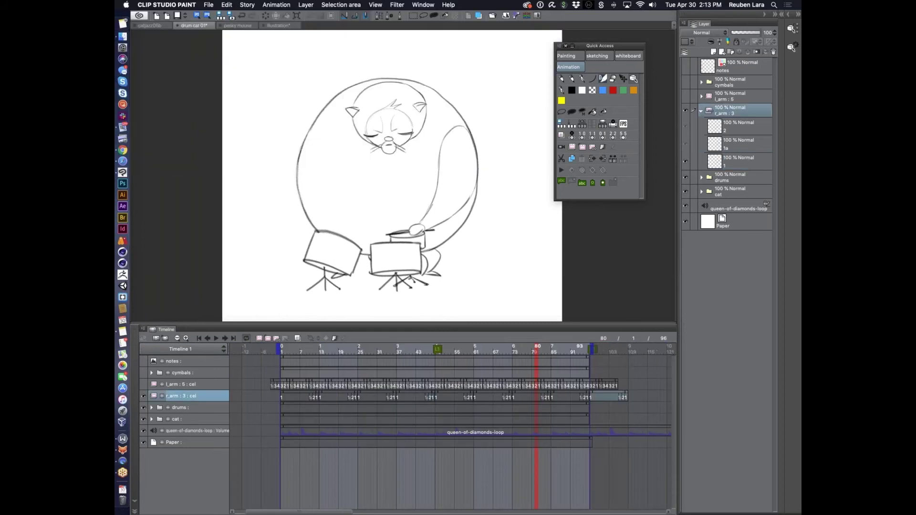
drag(590, 397, 336, 393)
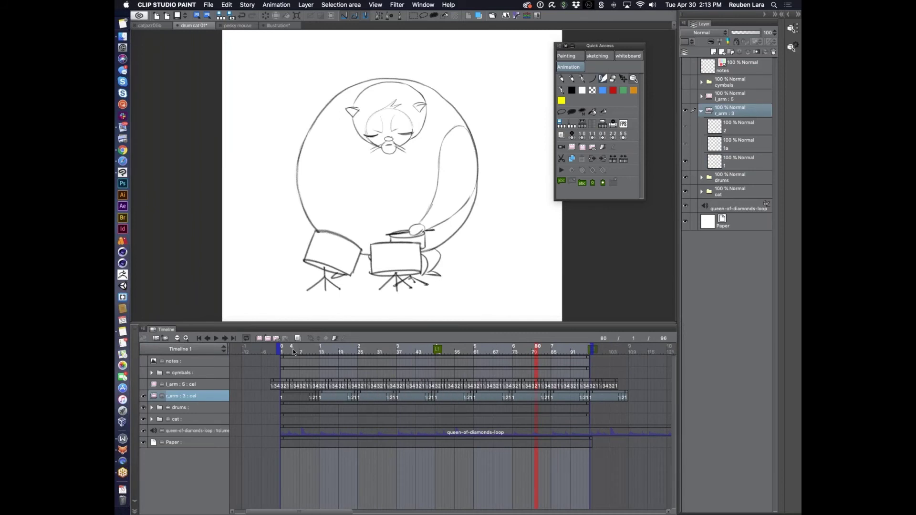
right_click(337, 392)
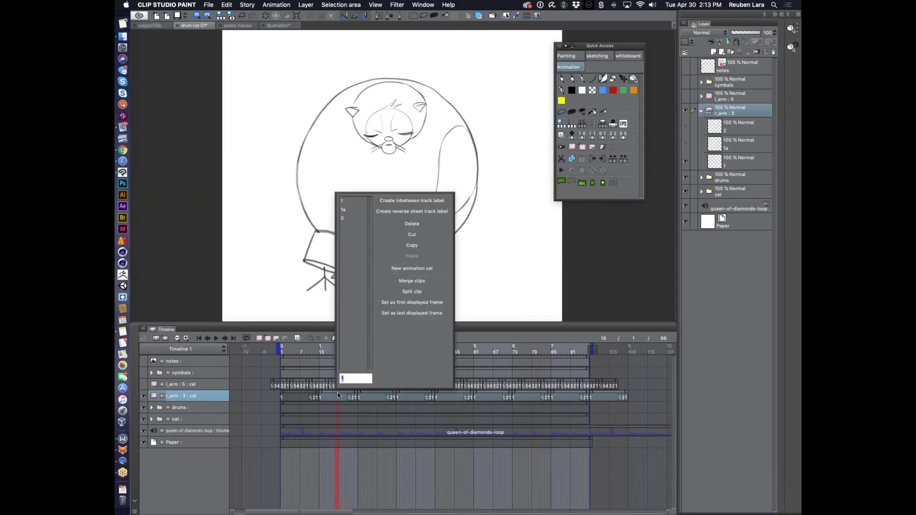
click(418, 225)
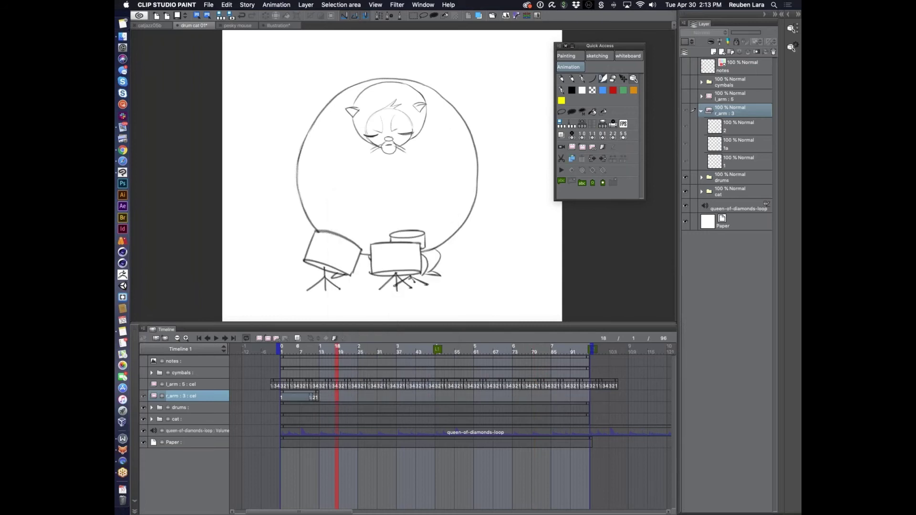
Step: Copy the remaining first r_arm clip and paste it directly after itself at frame 13
drag(304, 348, 305, 349)
right_click(297, 396)
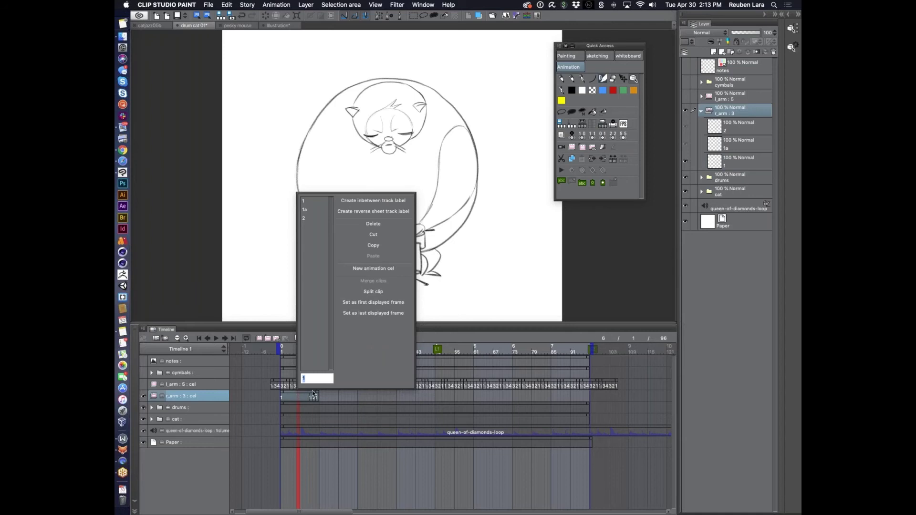
click(389, 245)
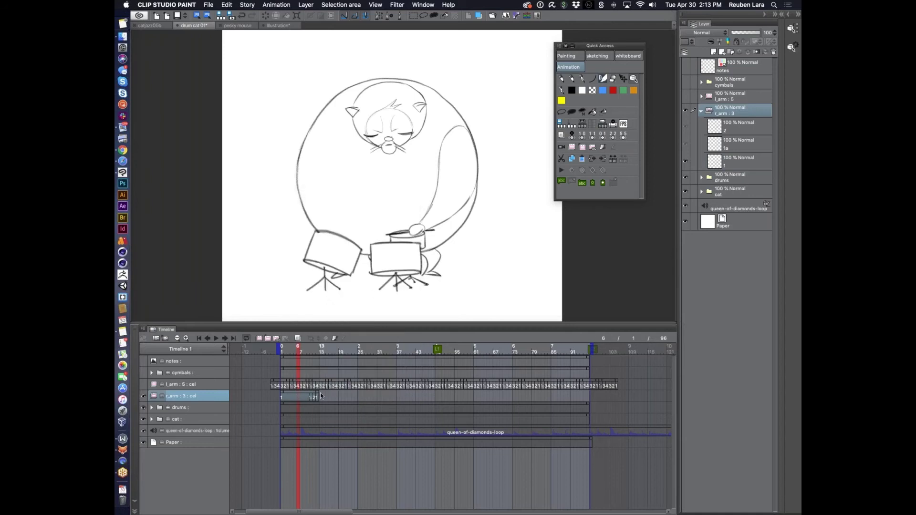
right_click(320, 393)
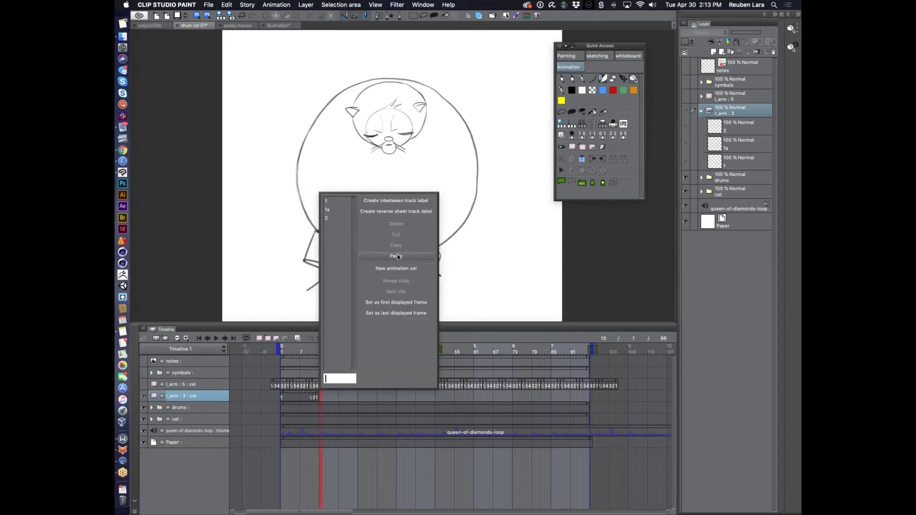
click(397, 254)
Step: Copy both r_arm clips and paste them at frame 25, and duplicate the resulting four clips from frame 49
click(308, 395)
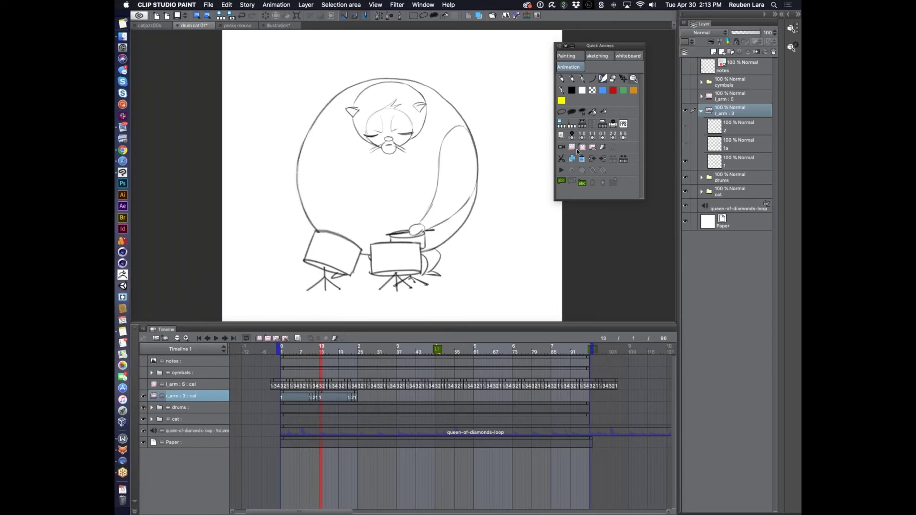
click(570, 161)
click(580, 184)
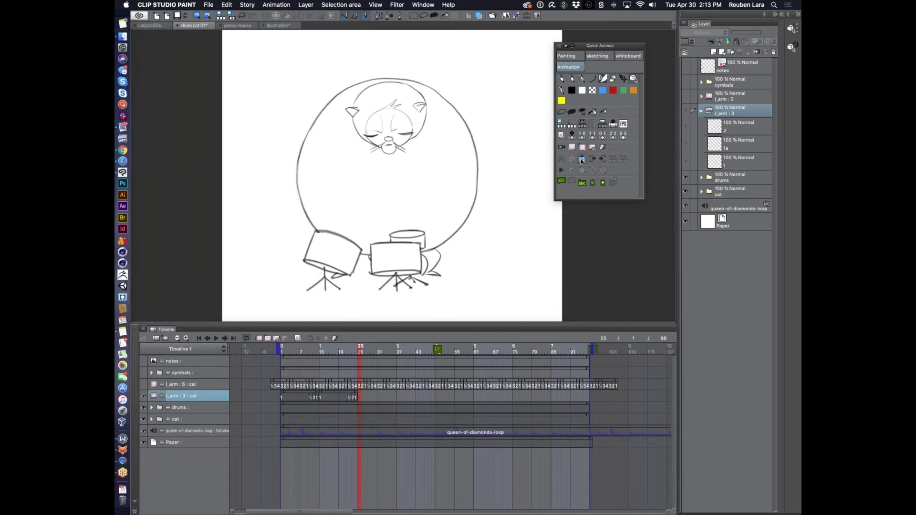
click(582, 160)
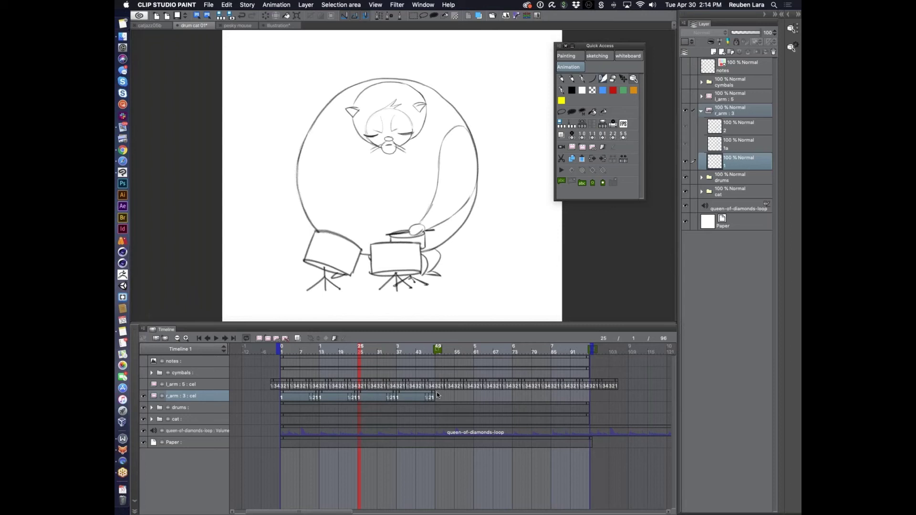
key(super+v)
Step: Return to about frame 5 and play the animation to check the rebuilt r_arm loop
click(324, 350)
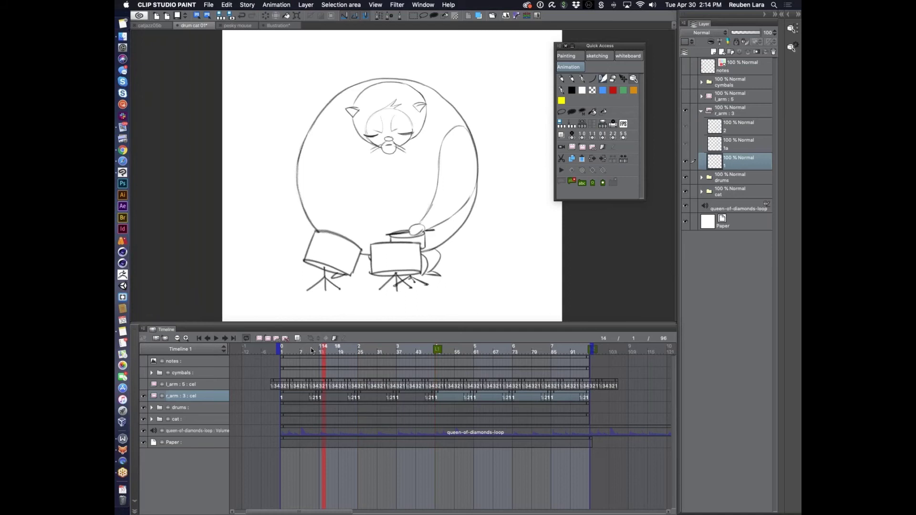
drag(311, 351, 295, 351)
click(217, 338)
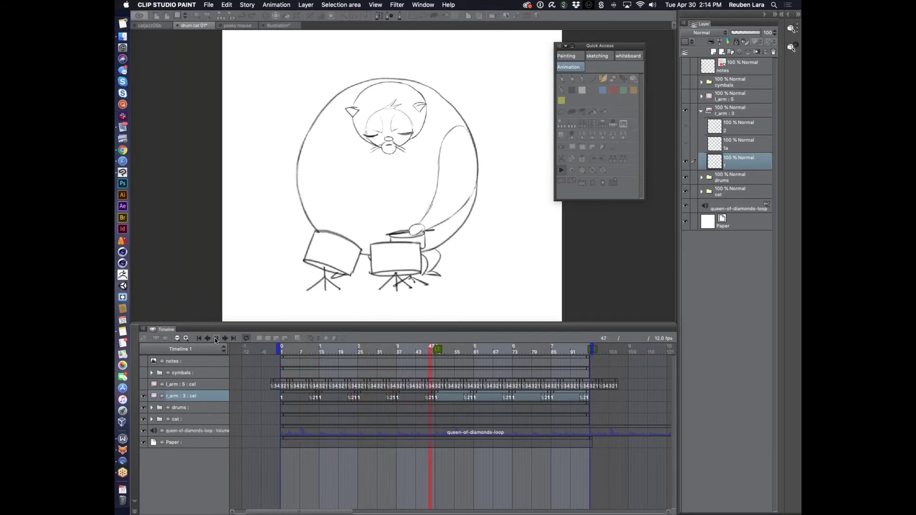
click(217, 338)
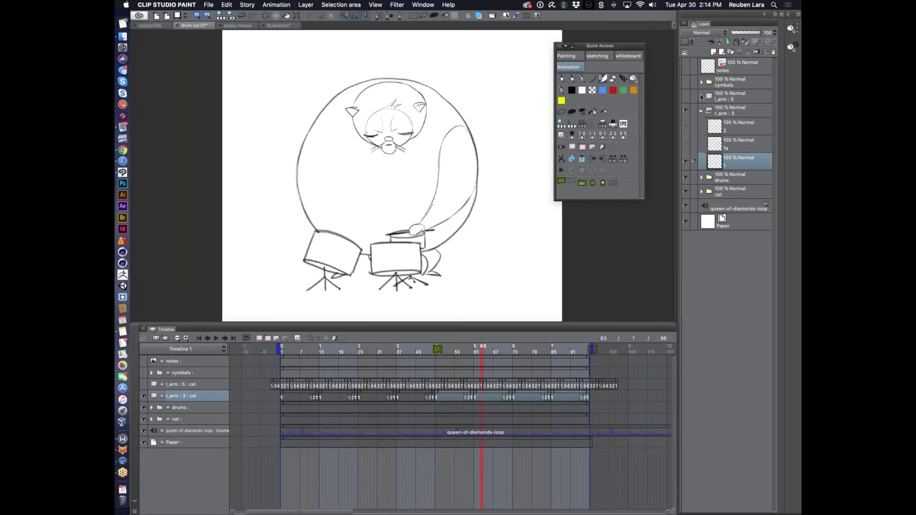
Step: Collapse the r_arm folder, then show, expand and select the l_arm animation folder
click(701, 111)
click(685, 97)
click(697, 97)
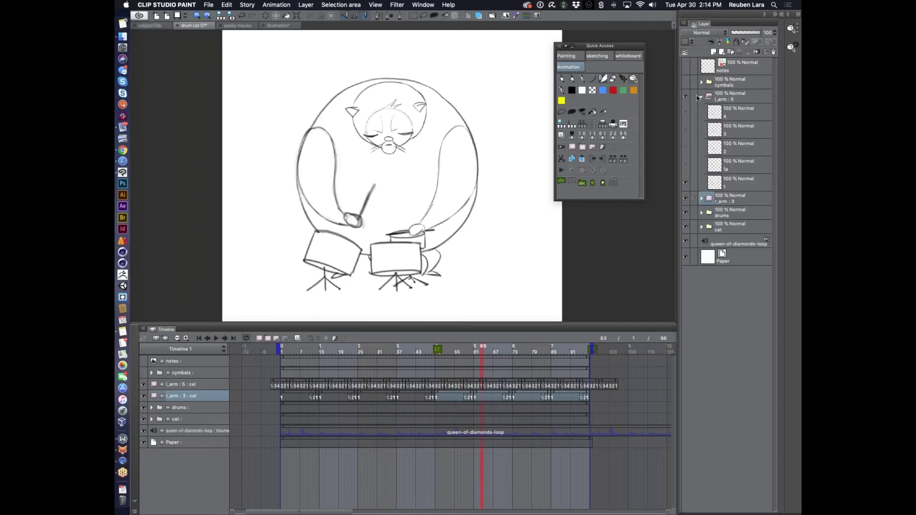
click(711, 100)
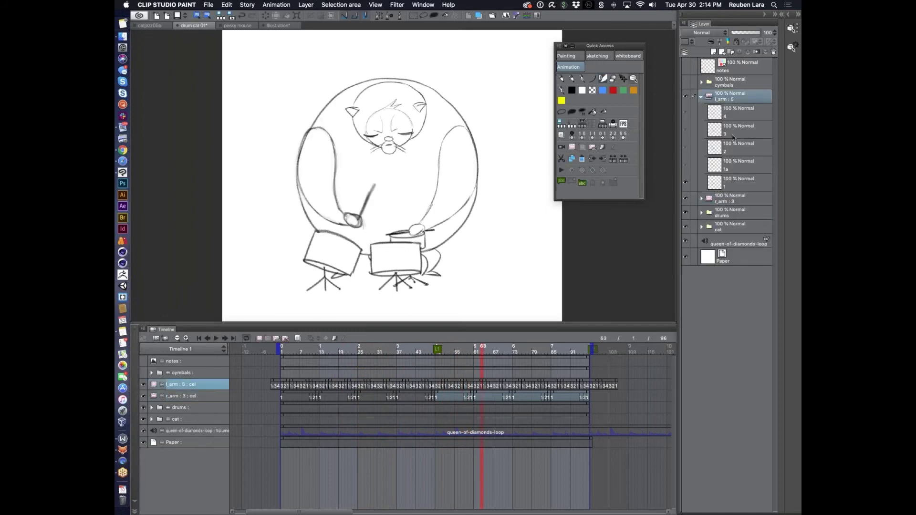
Step: Scrub the timeline from frame 5 to frame 33 to check the l_arm cels, and collapse the l_arm folder
click(297, 350)
click(295, 350)
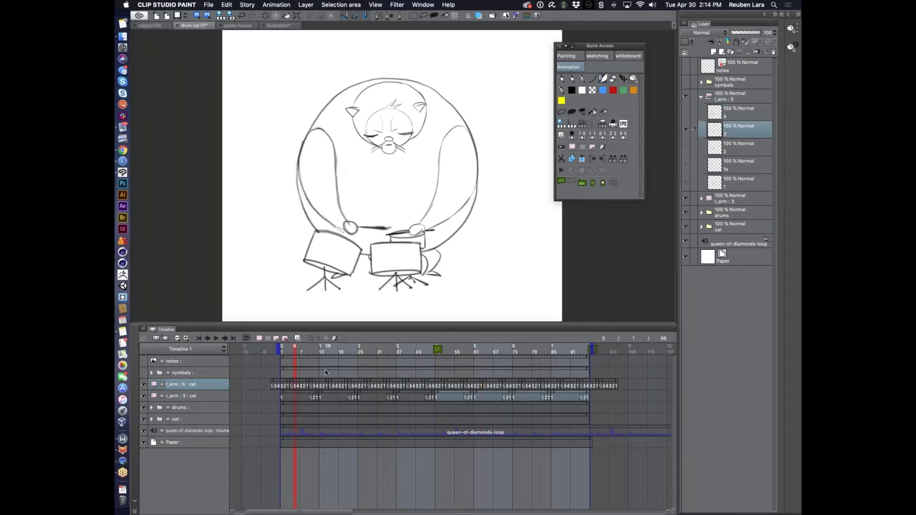
scroll(342, 353, up, 2)
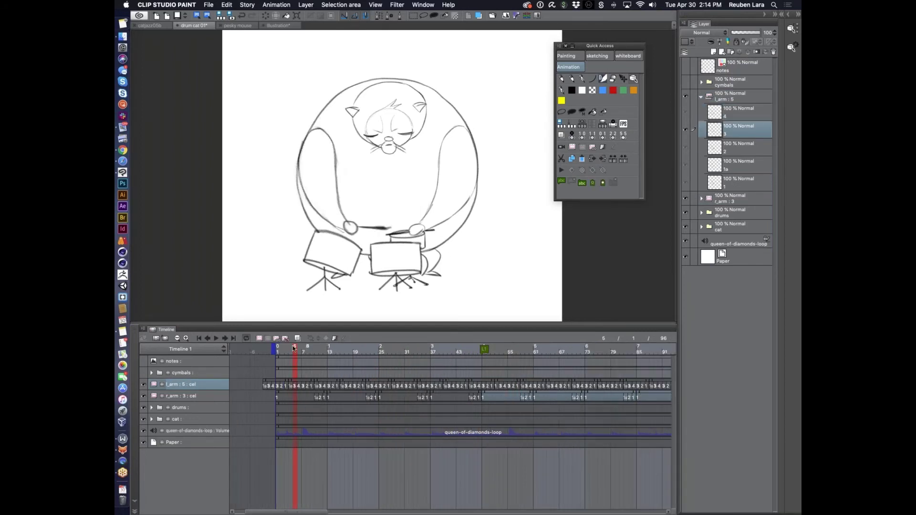
click(308, 349)
drag(314, 348, 415, 346)
click(702, 97)
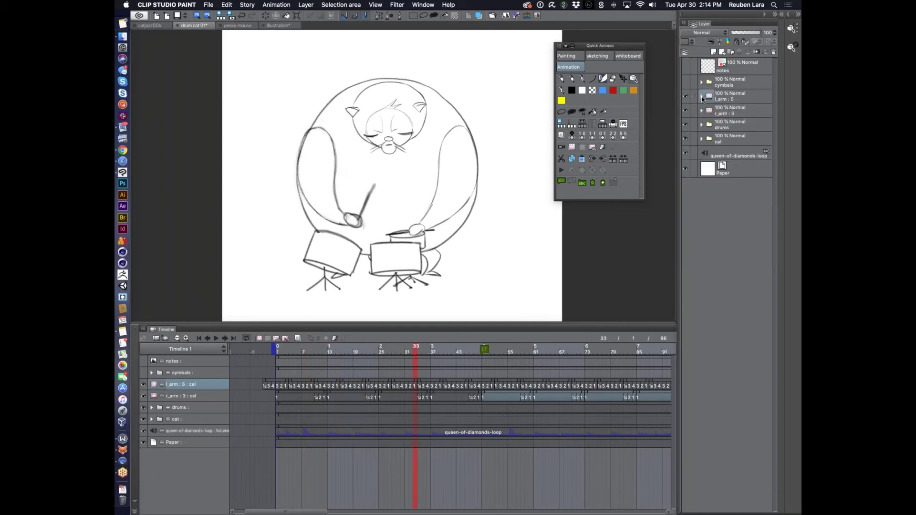
Step: Show and expand the cymbals folder, and toggle the visibility of china cymbal and ride cymbal to check their contents
click(701, 84)
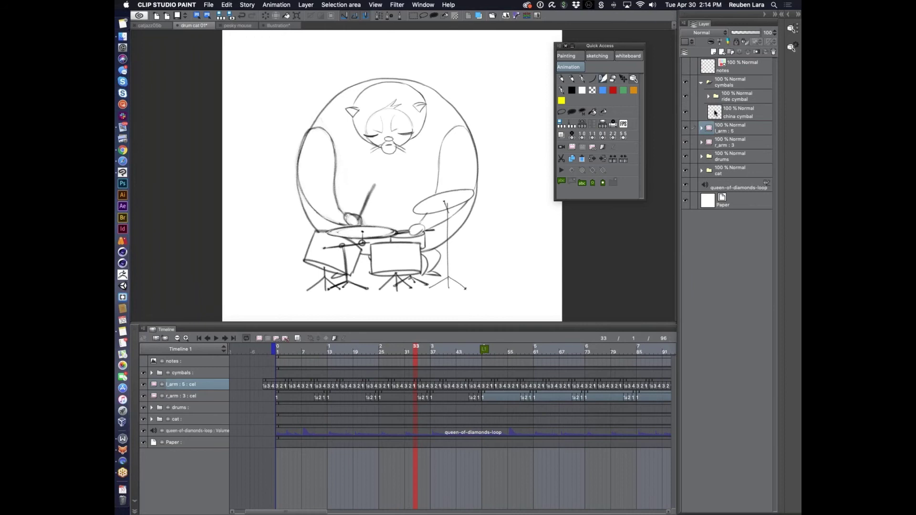
click(714, 113)
click(685, 113)
click(685, 112)
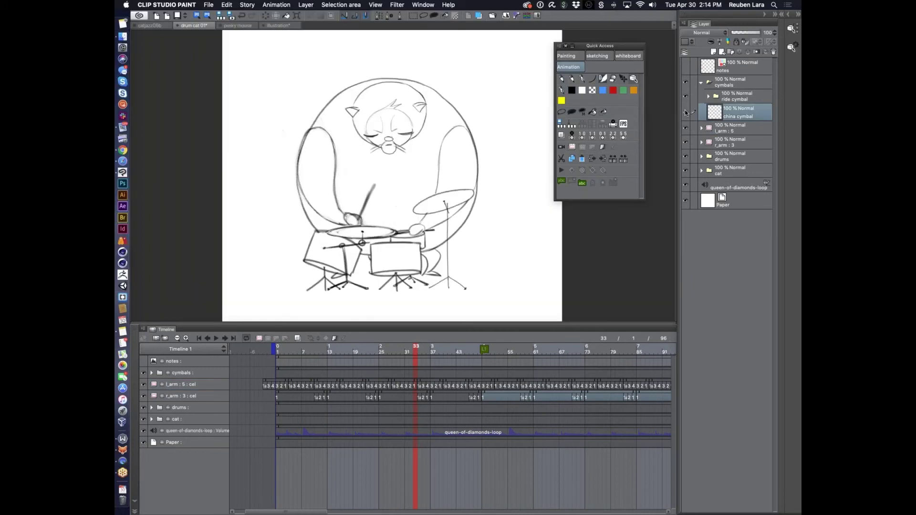
click(685, 97)
click(685, 98)
Step: Expand the ride cymbal folder, toggle the stand layer's visibility to check it, and select the cymbal subfolder
click(709, 96)
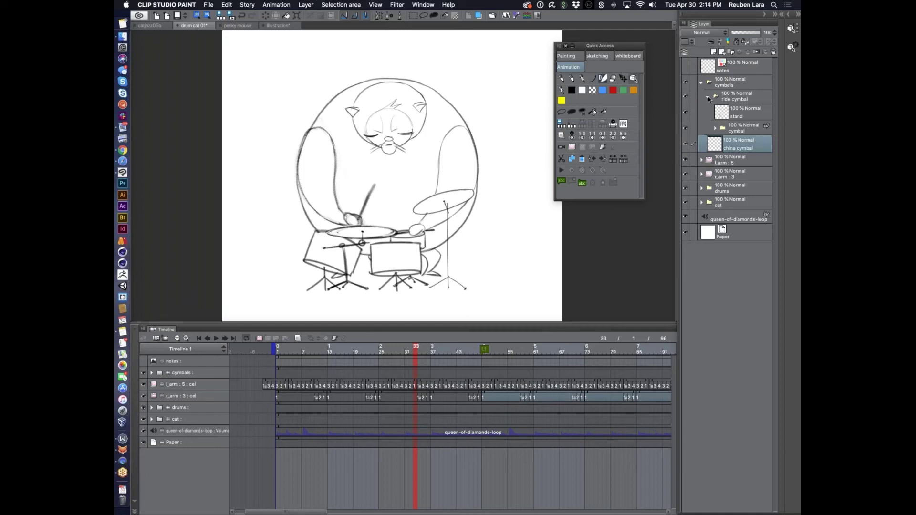
click(707, 113)
click(686, 114)
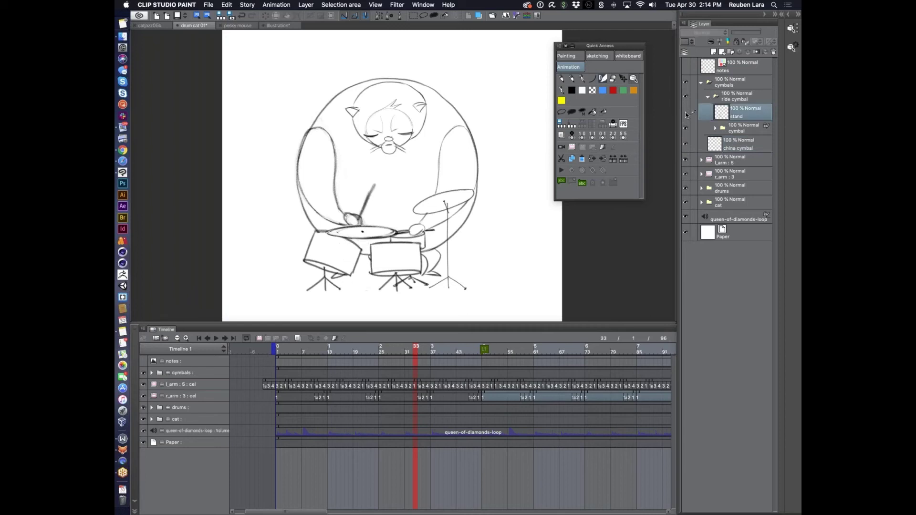
click(714, 130)
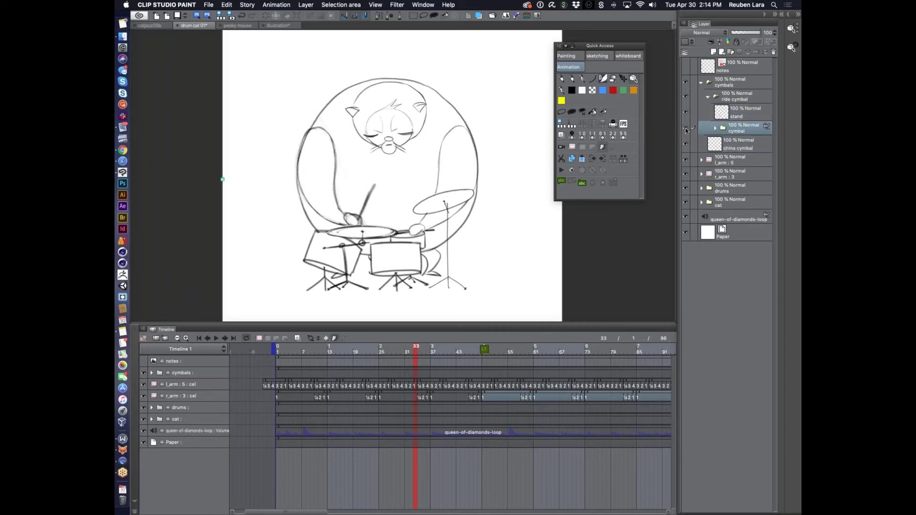
click(715, 129)
click(716, 128)
scroll(387, 190, down, 2)
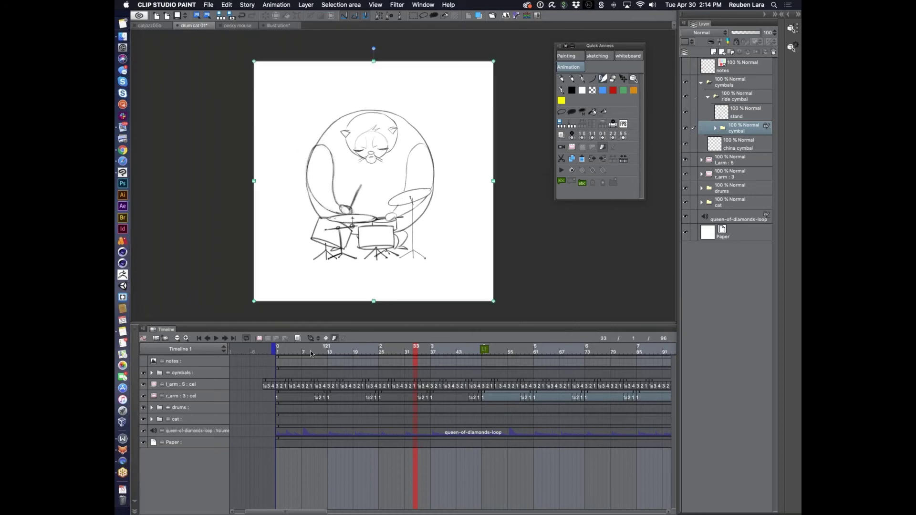
Step: Expand the cymbals folder in the timeline and reveal the cymbal track's Transform properties with their keyframes
click(151, 373)
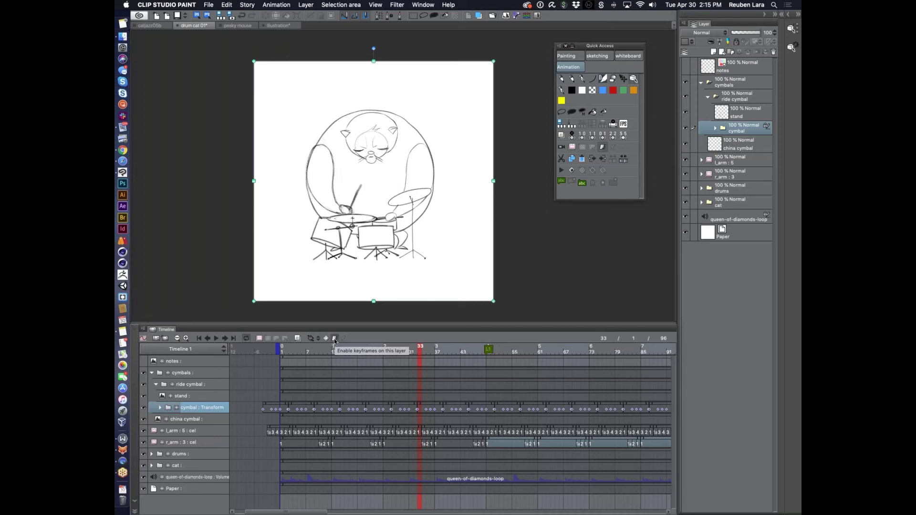
click(177, 408)
click(177, 409)
click(178, 409)
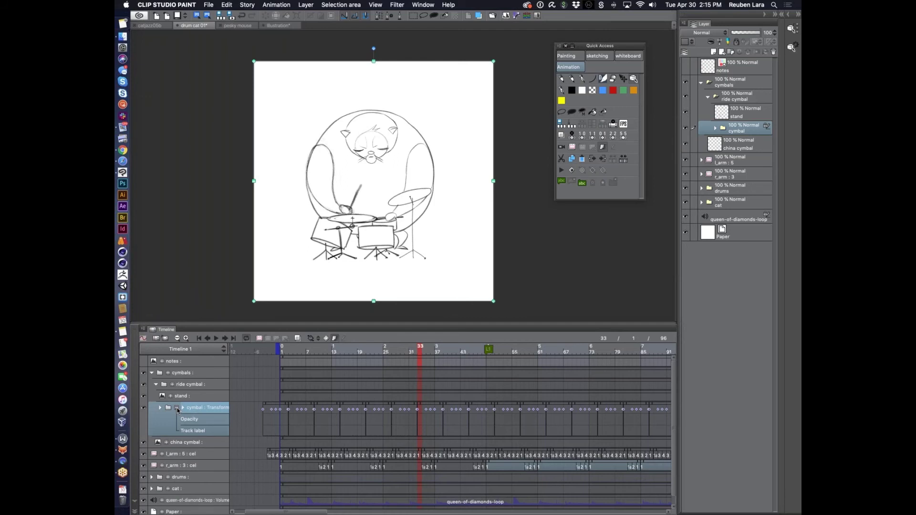
click(182, 409)
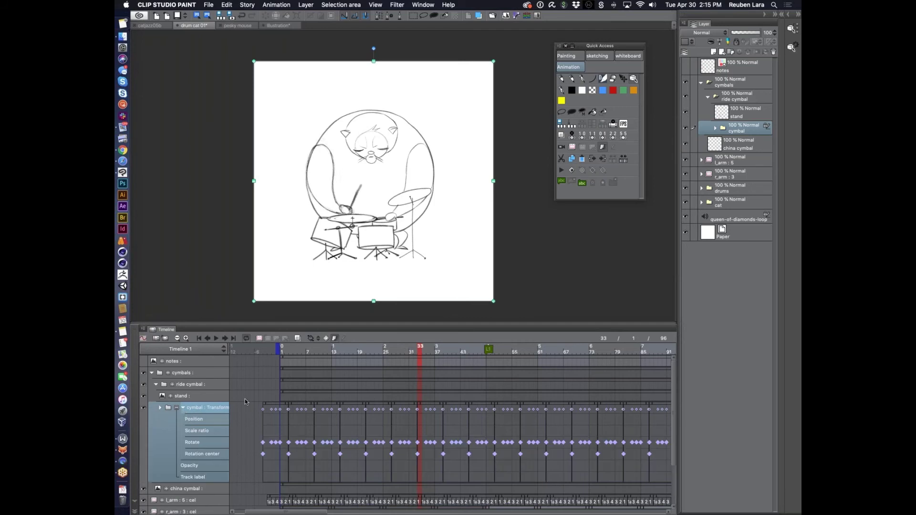
Step: Step from frame 4 to frame 7 and scrub on to frame 42 to examine the cymbal's Rotate keyframes
click(292, 353)
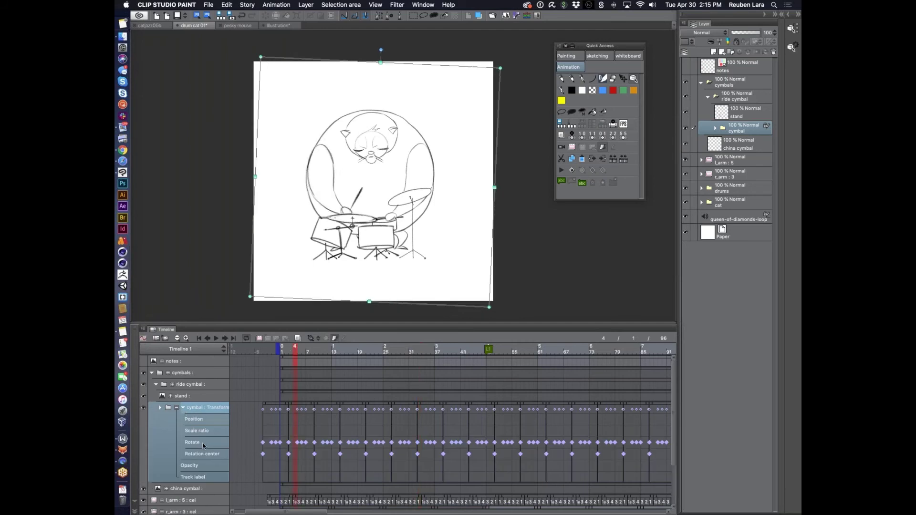
key(Right)
key(Right)
key(Right)
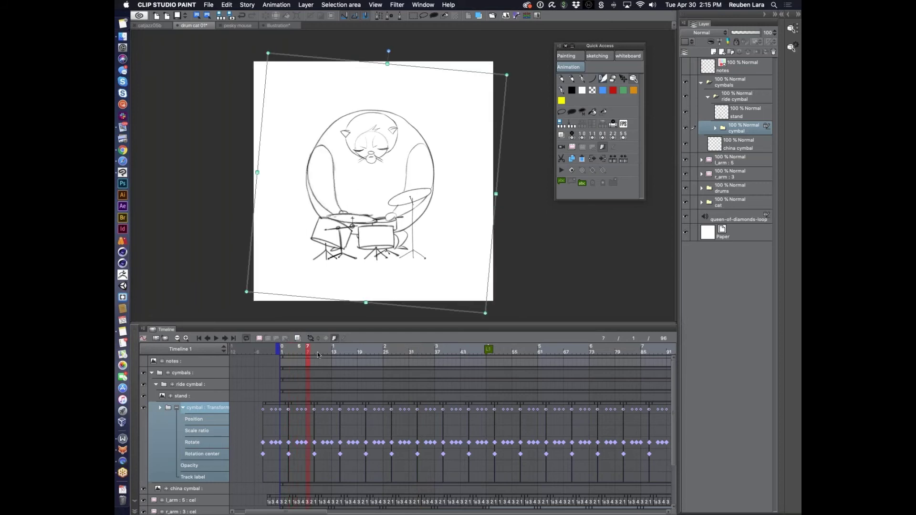
drag(318, 354, 458, 350)
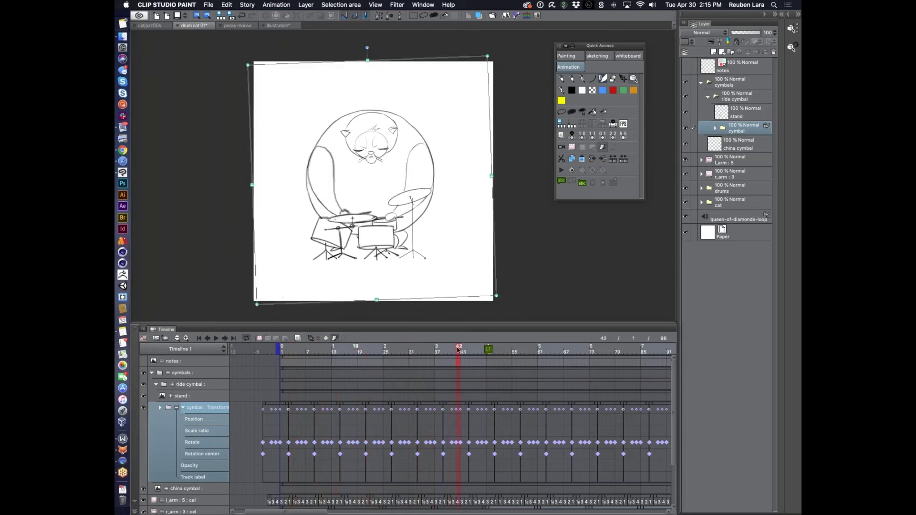
Step: Select the cymbal track's clip between frames 3 and 8, and scrub the repeated clips, ending at frame 1
click(325, 349)
click(305, 408)
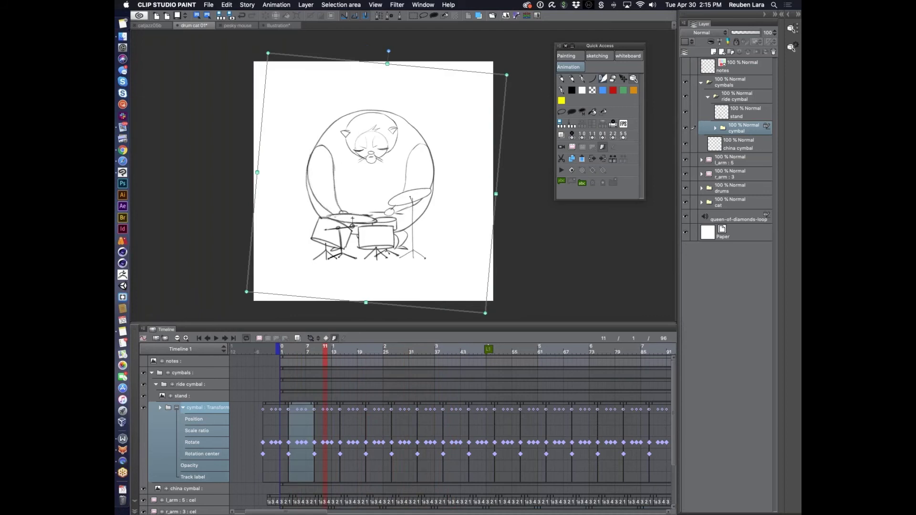
click(329, 349)
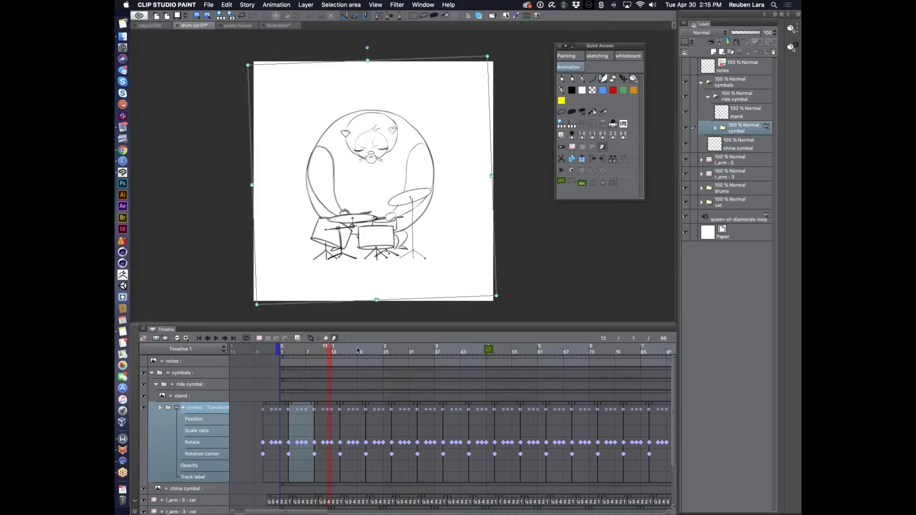
drag(357, 350, 436, 352)
drag(462, 353, 411, 352)
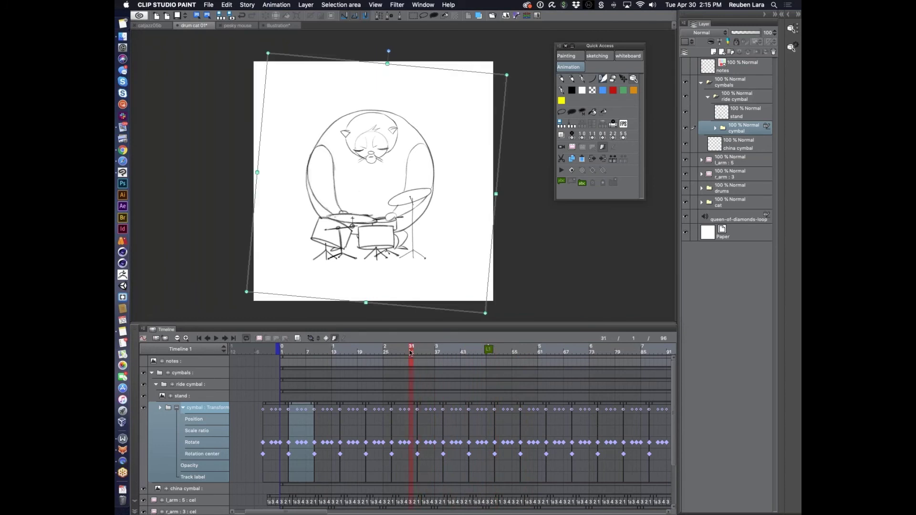
drag(410, 353, 280, 352)
Step: Collapse the cymbal track and ride cymbal folder in the timeline, and limit the playback range to frames 25 through 72
click(177, 409)
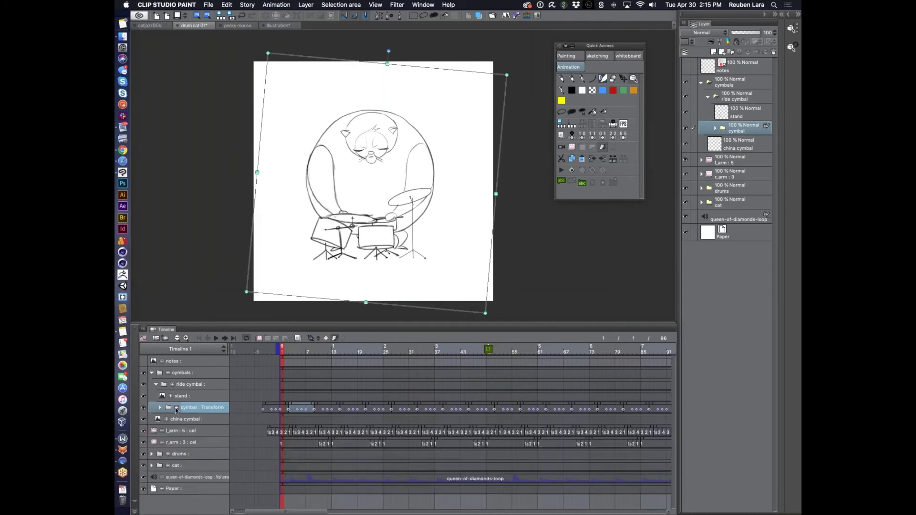
click(156, 384)
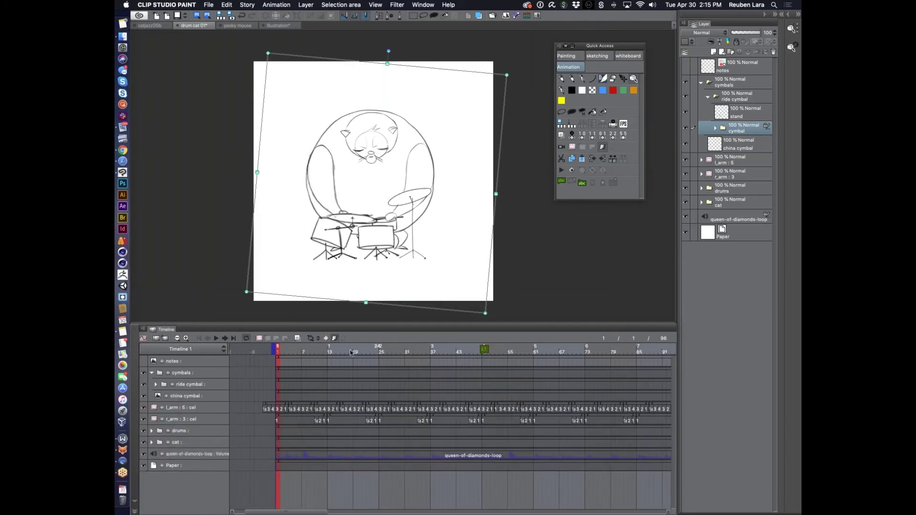
click(424, 354)
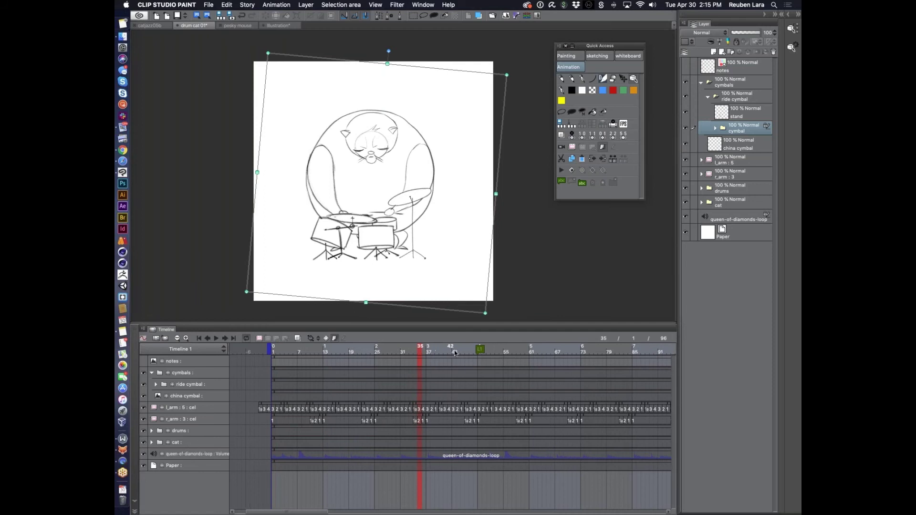
scroll(454, 350, right, 1)
drag(390, 354, 337, 352)
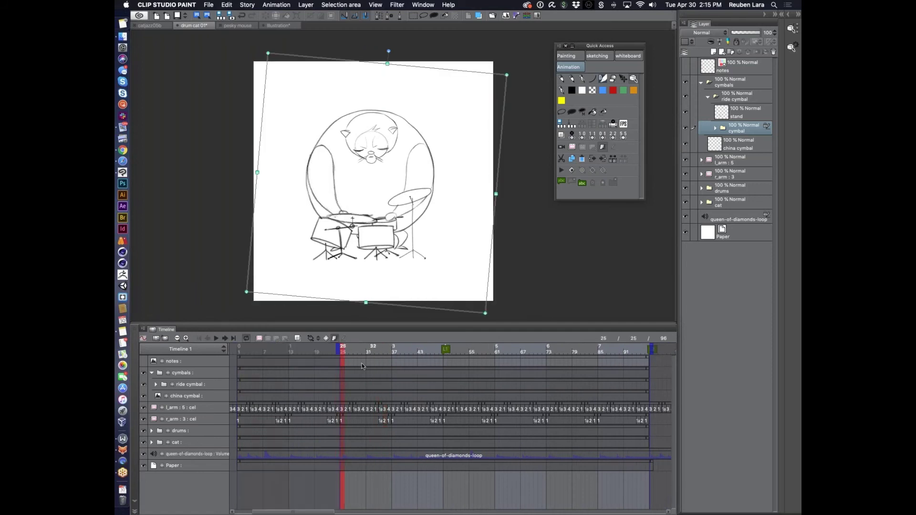
click(341, 352)
click(548, 352)
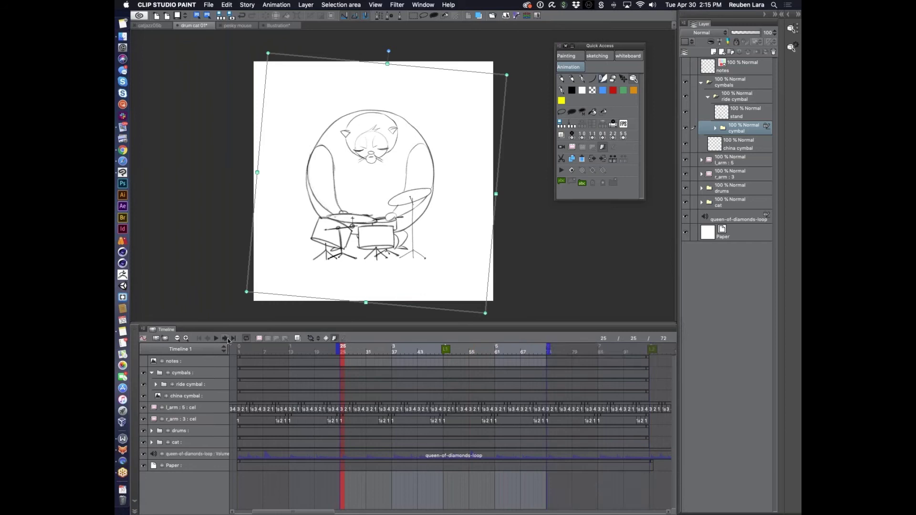
Step: Play the limited range at a raised volume to check the drumming loop against the audio, and stop playback
click(216, 339)
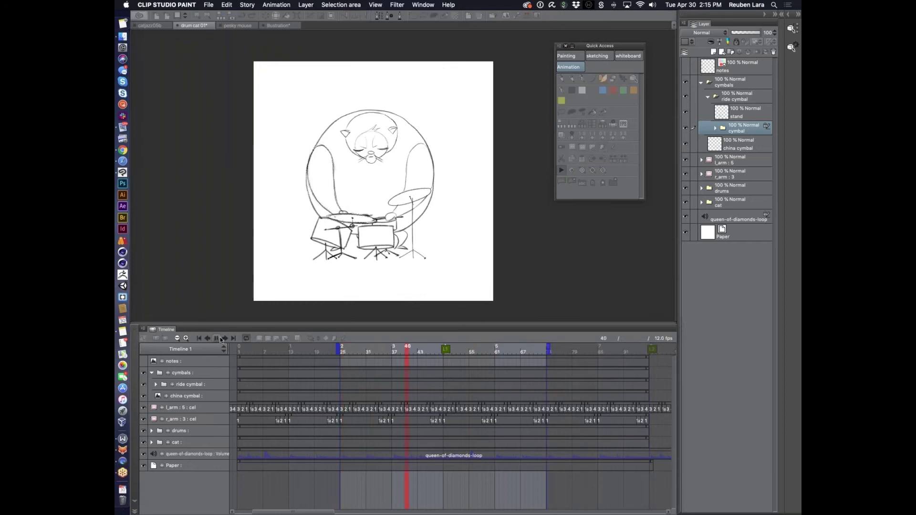
key(XF86AudioRaiseVolume)
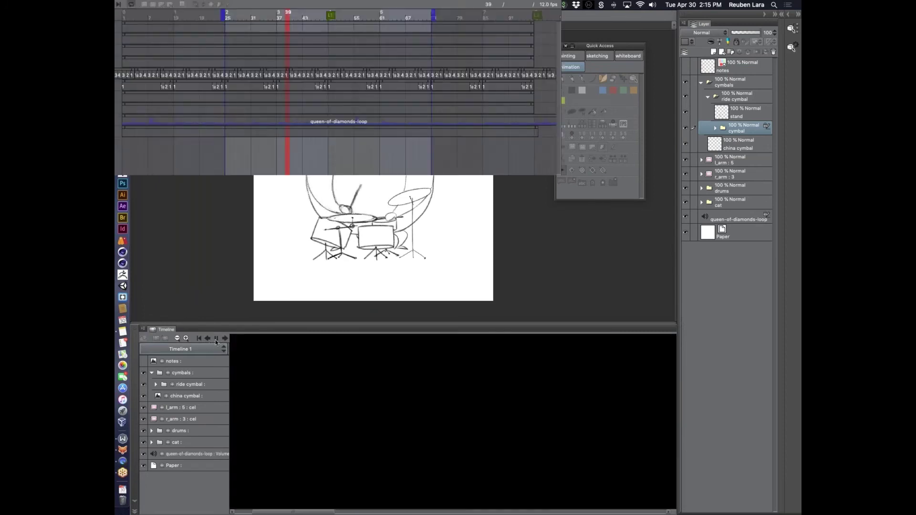
click(215, 339)
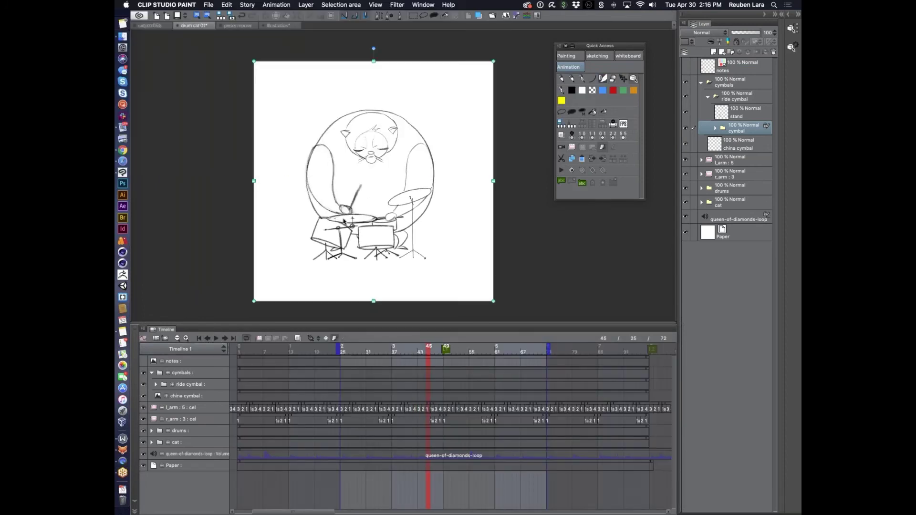
click(216, 338)
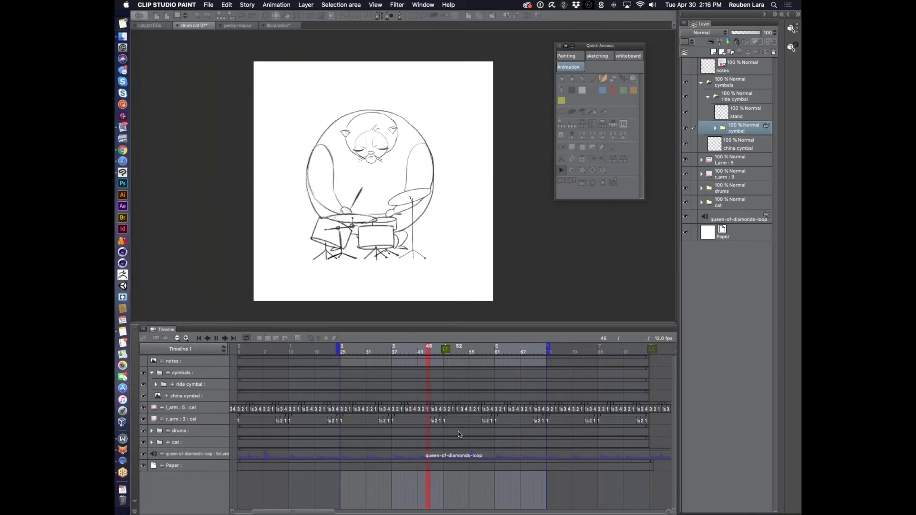
click(216, 340)
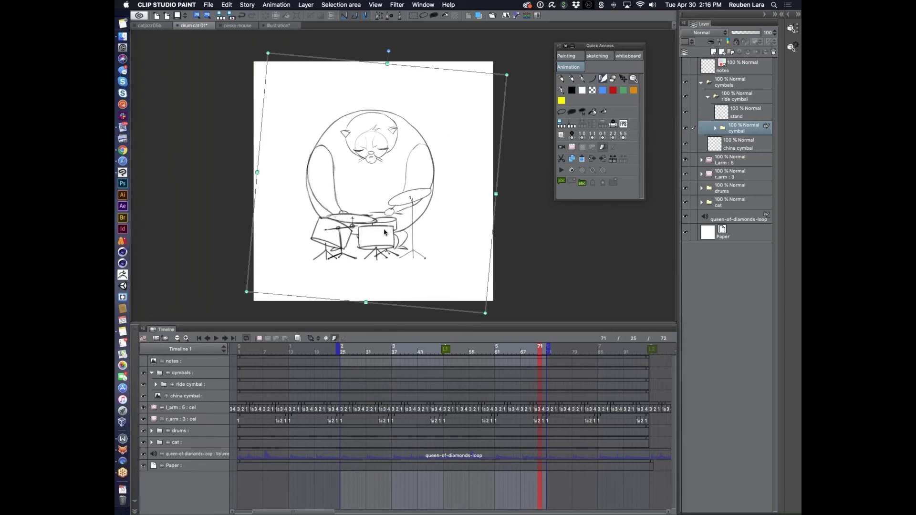
scroll(384, 232, up, 1)
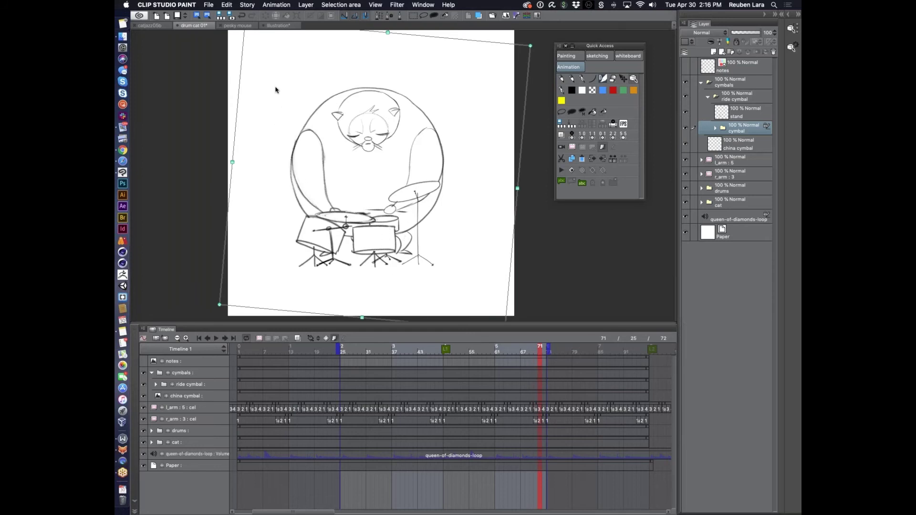
Step: Switch to the pesky mouse document, examine the mouse poses around the drums up close, and return the timeline to frame 1
click(242, 27)
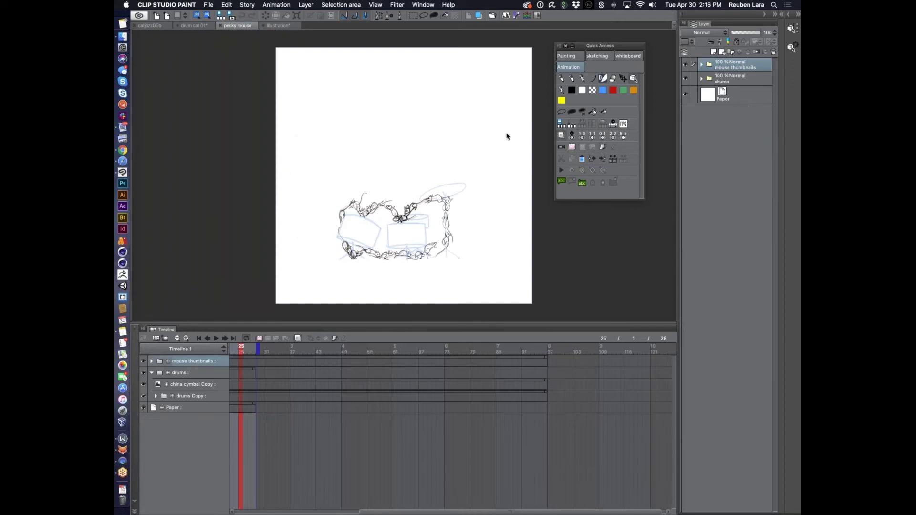
scroll(437, 213, up, 2)
scroll(441, 215, up, 3)
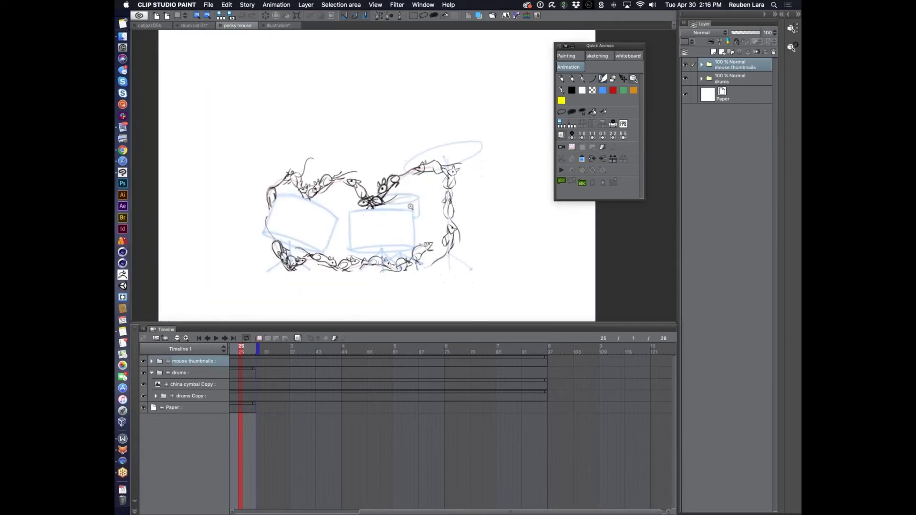
drag(422, 208, 423, 206)
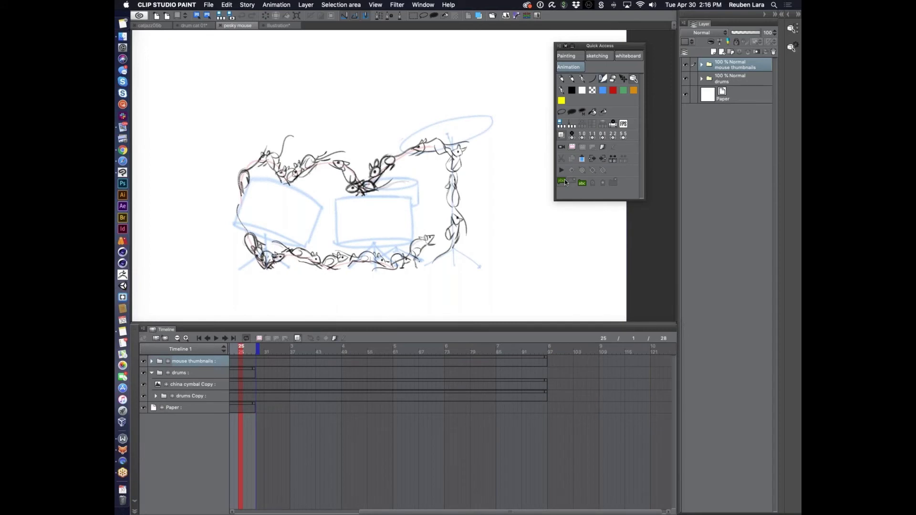
scroll(347, 388, left, 5)
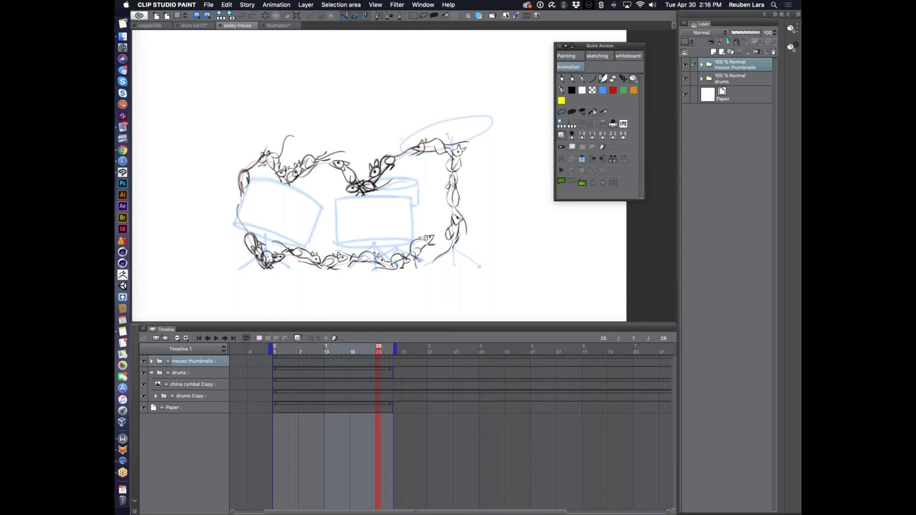
click(360, 350)
click(275, 351)
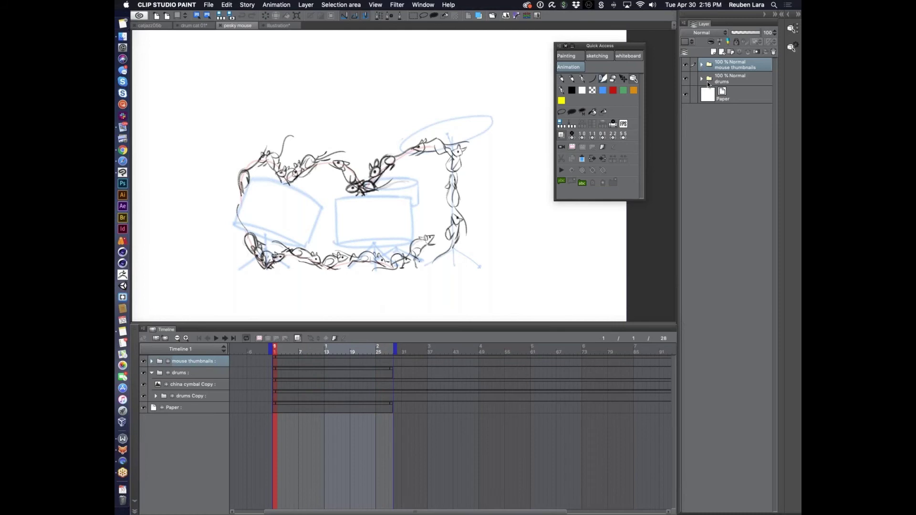
Step: Expand the mouse thumbnails folder and hide all its layers, from Layer 17 Copy down to line of action Copy
click(702, 65)
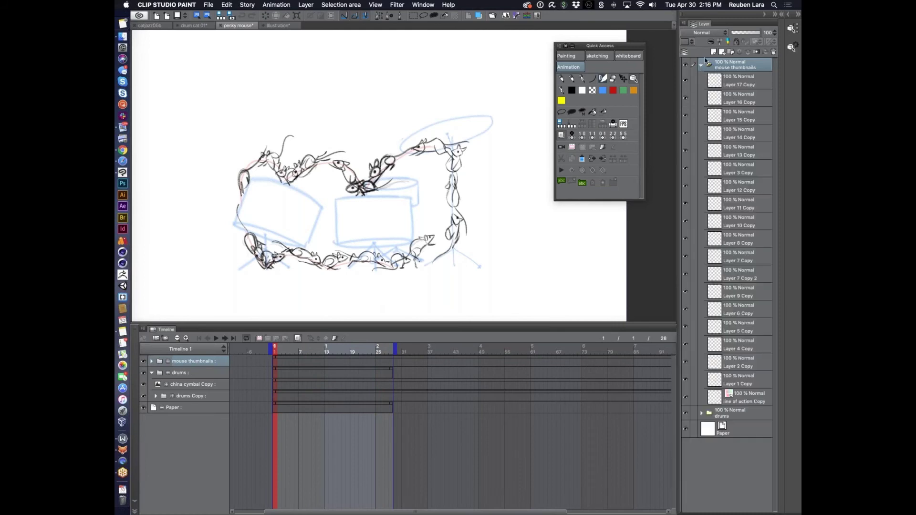
drag(687, 82, 687, 378)
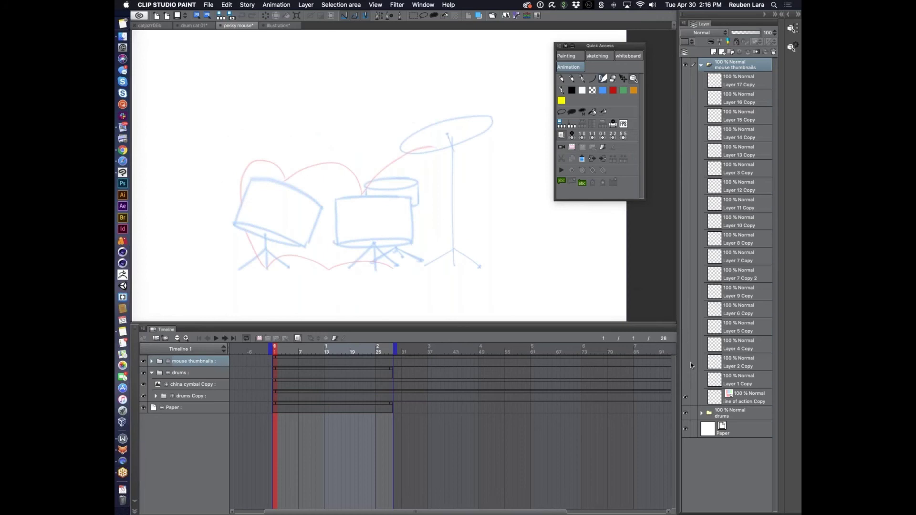
scroll(461, 222, down, 5)
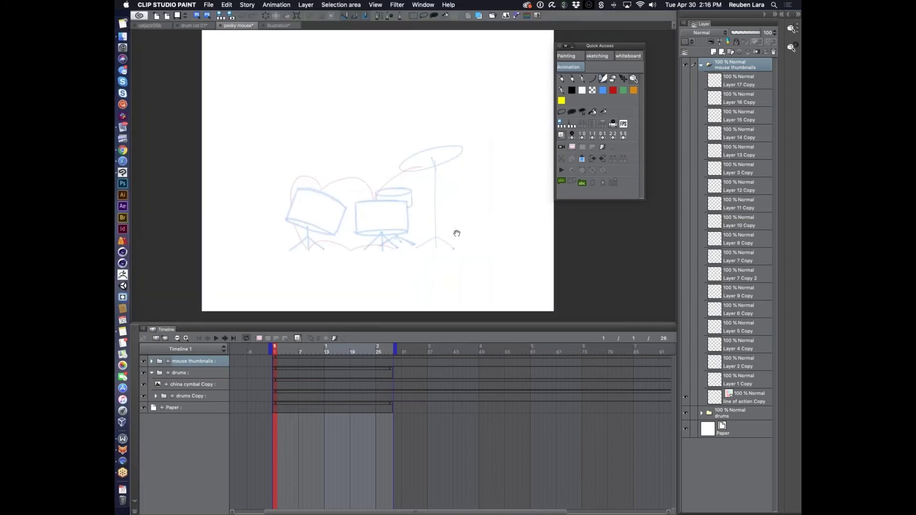
drag(456, 233, 454, 239)
click(685, 398)
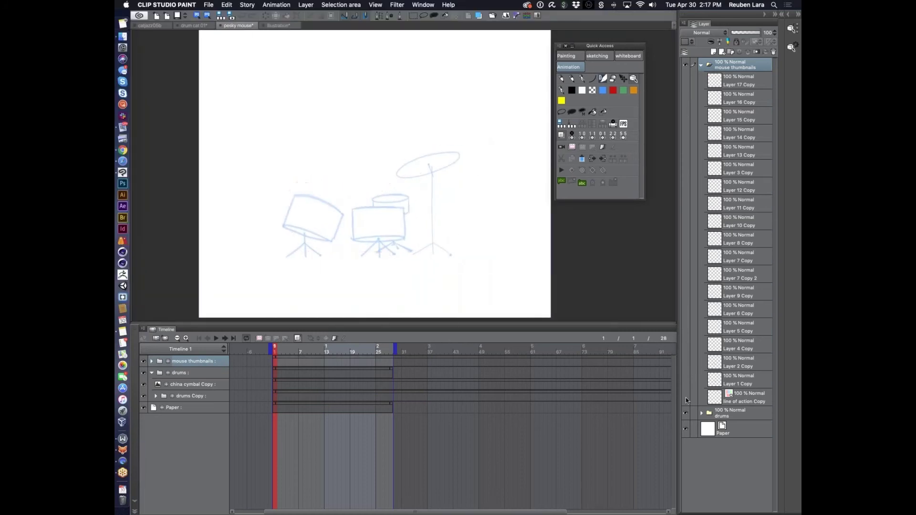
Step: Show the line of action Copy and Layer 1 Copy layers to present the path and first mouse pose
click(685, 399)
click(722, 395)
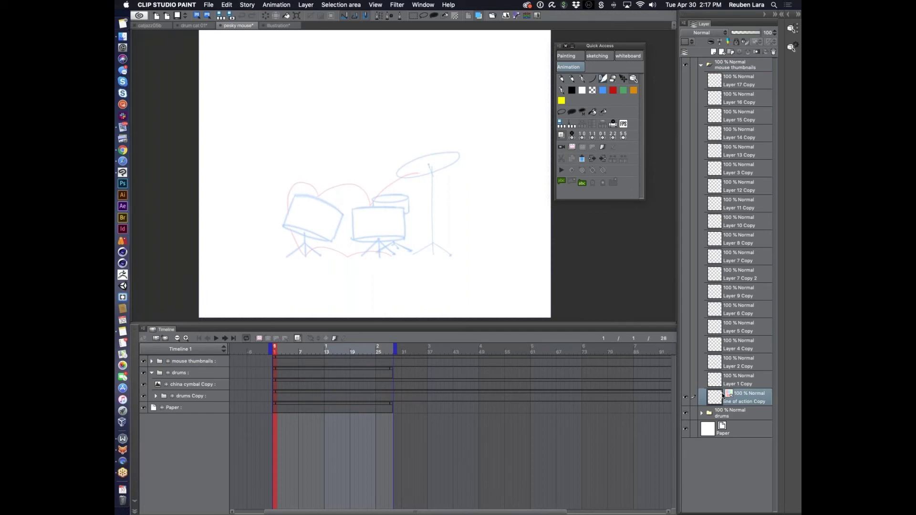
click(685, 379)
click(423, 217)
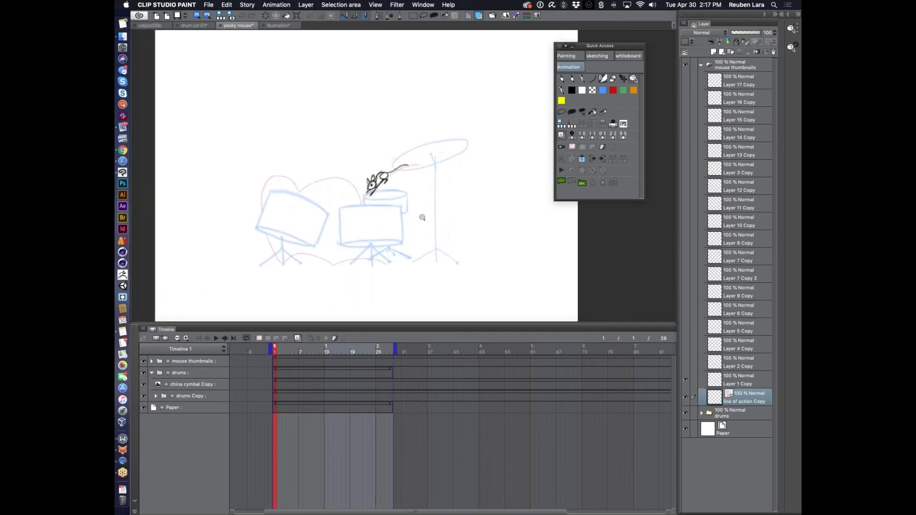
drag(421, 223, 420, 229)
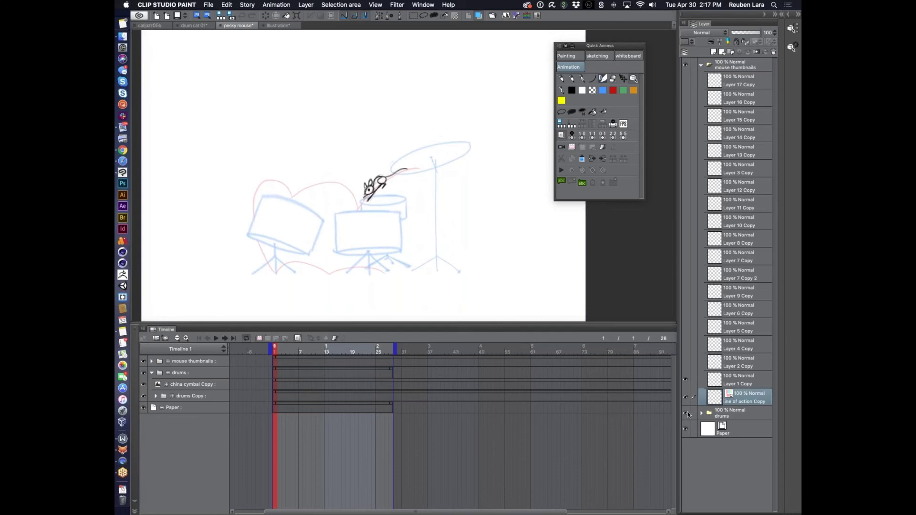
Step: Reveal the remaining mouse pose layers in path order, from Layer 2 Copy up to Layer 17 Copy
click(686, 364)
click(685, 328)
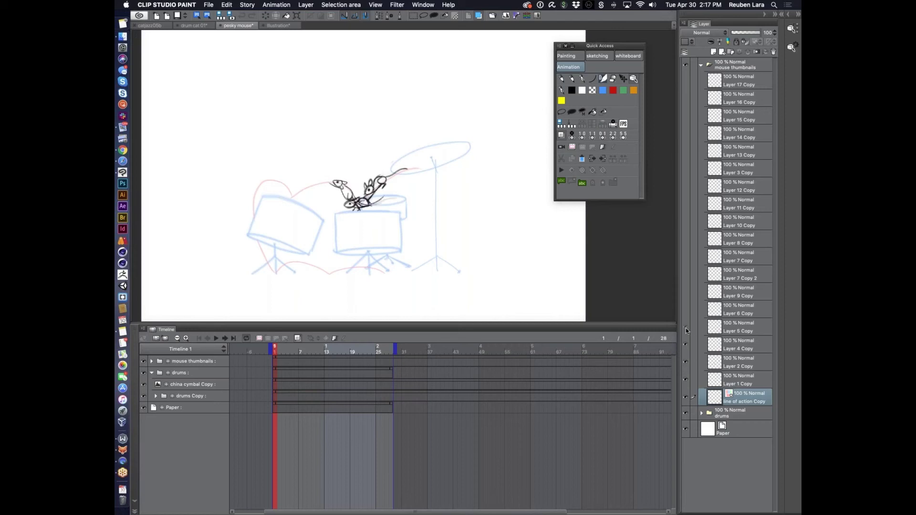
click(686, 310)
click(685, 291)
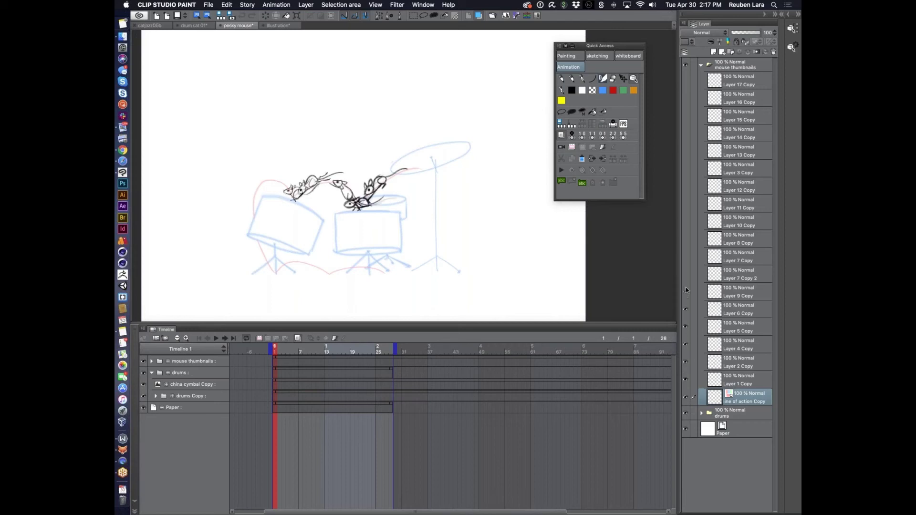
click(686, 256)
click(686, 243)
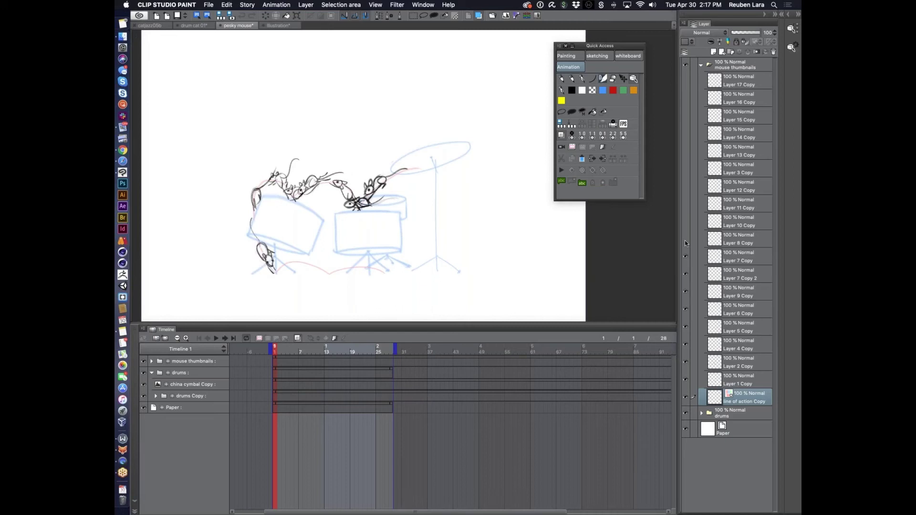
click(686, 238)
click(685, 221)
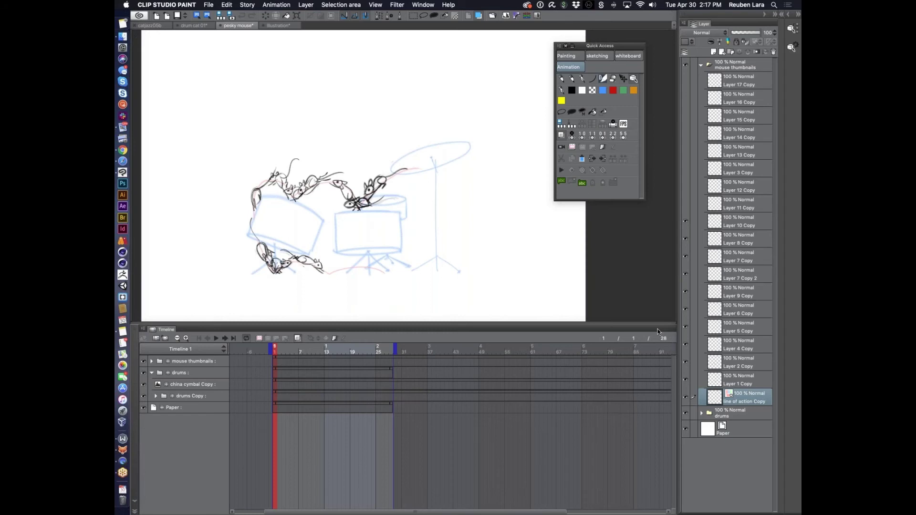
click(685, 203)
drag(687, 180, 687, 81)
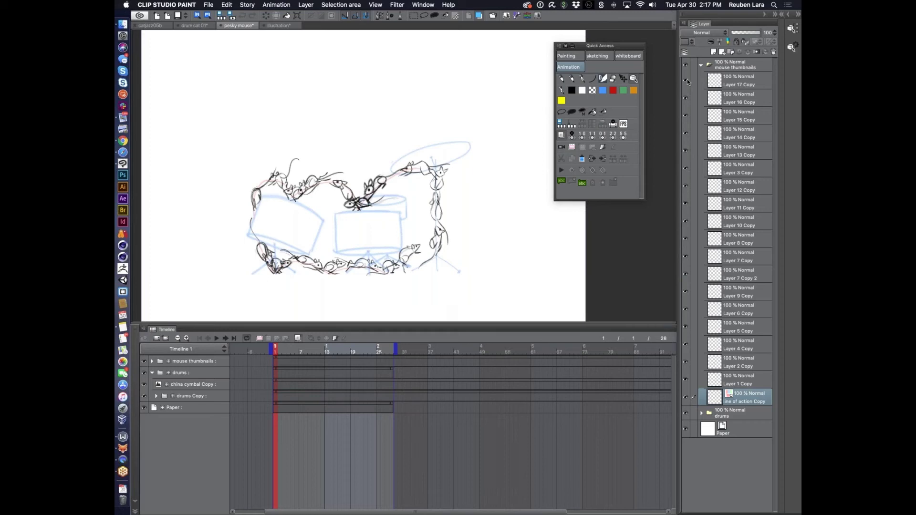
Step: Collapse the mouse thumbnails folder and check the contents of the drums folder and the mouse layers with the timeline temporarily hidden
click(701, 65)
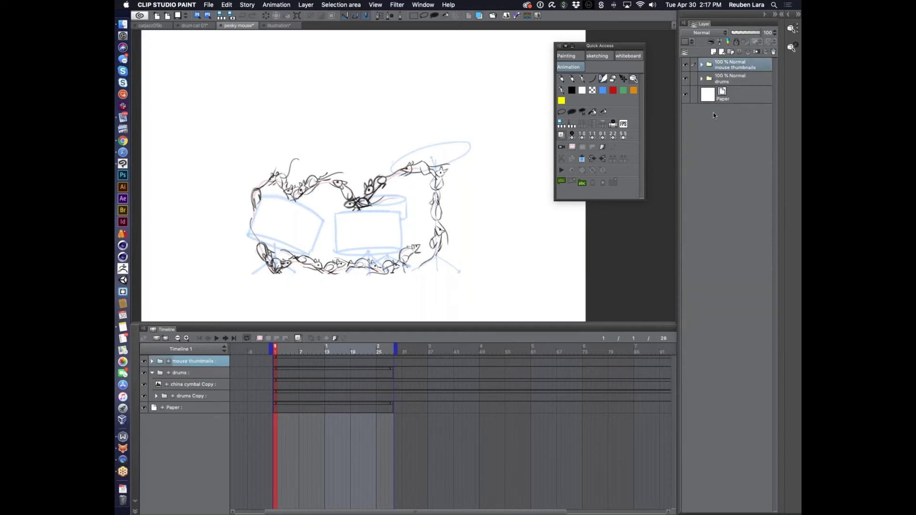
click(135, 511)
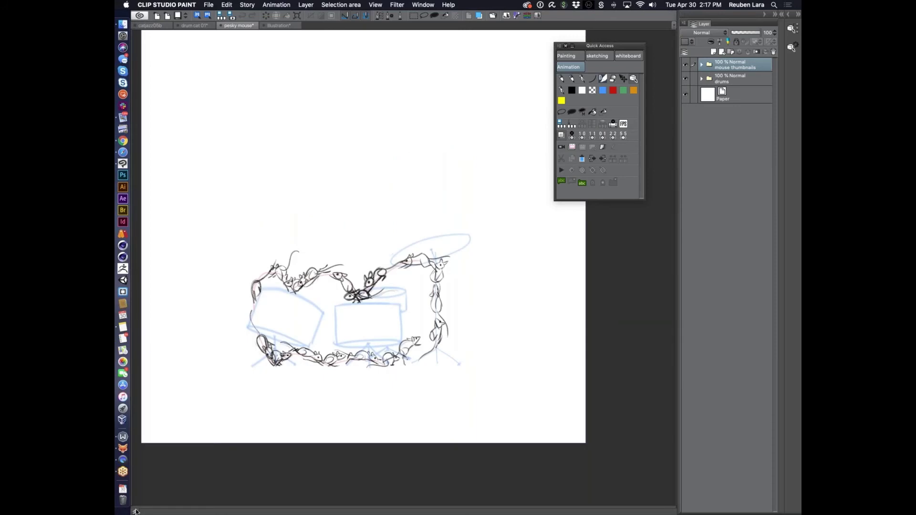
click(701, 78)
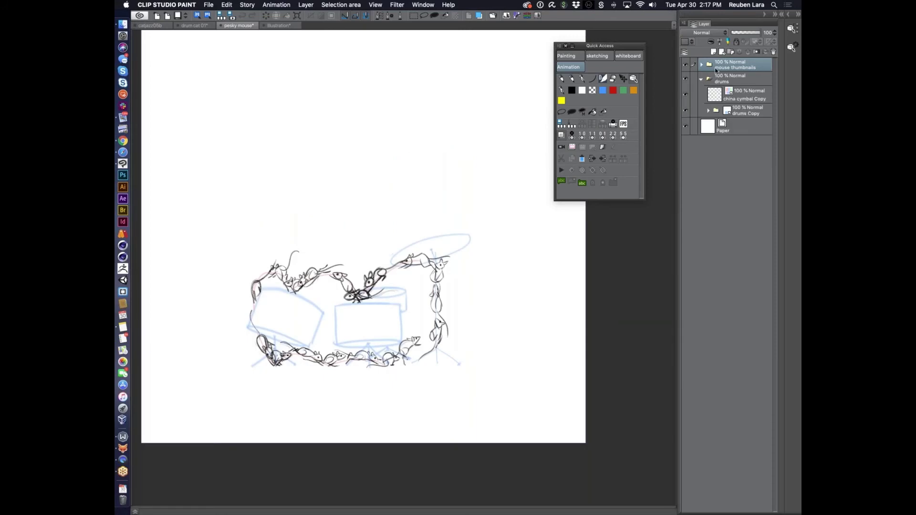
click(702, 79)
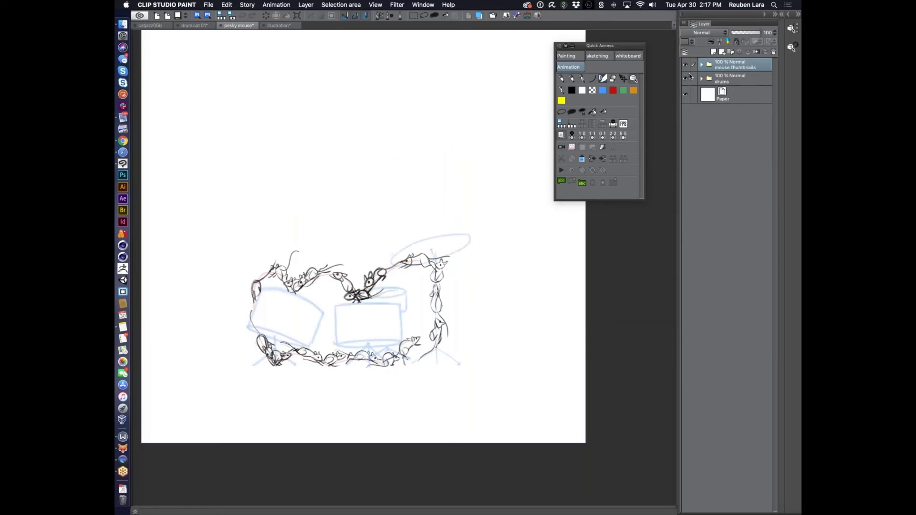
click(685, 64)
click(686, 63)
click(134, 511)
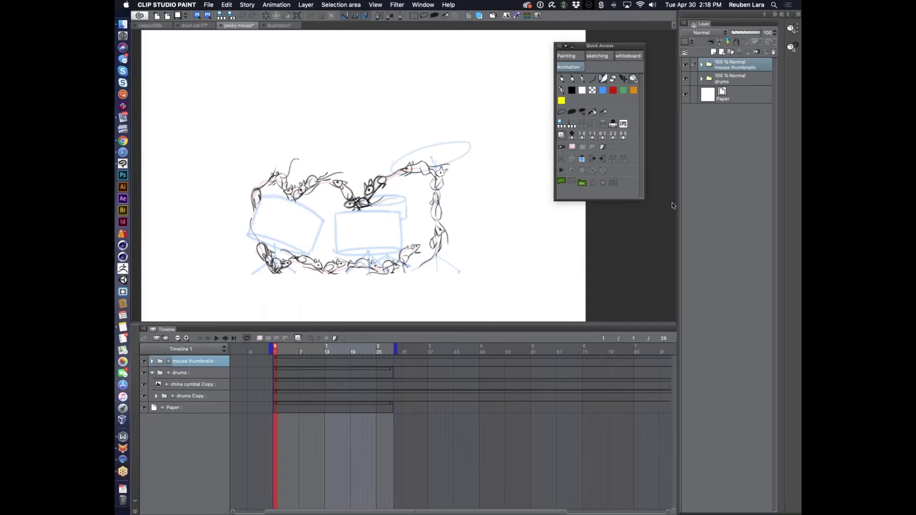
Step: Create a new animation folder above the mouse thumbnails folder and check the available new animation layer types
click(260, 338)
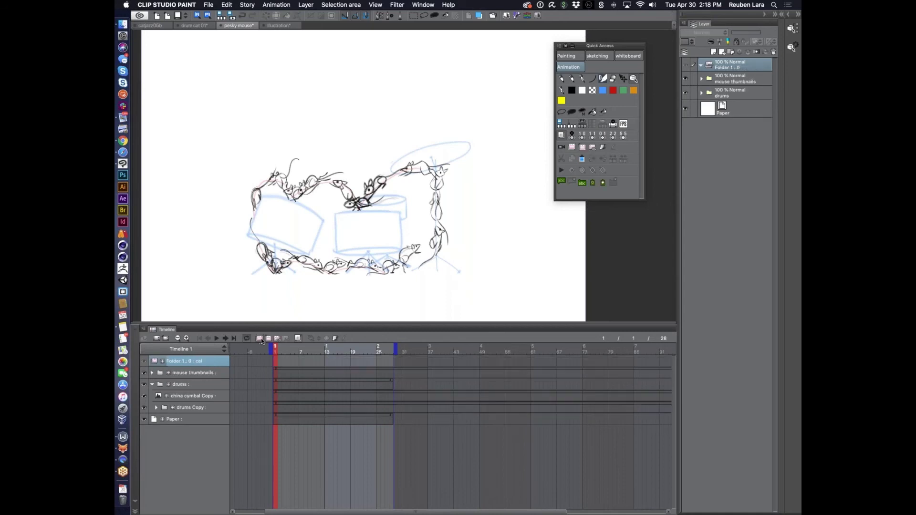
click(260, 338)
key(super+z)
click(278, 5)
mouse_move(290, 16)
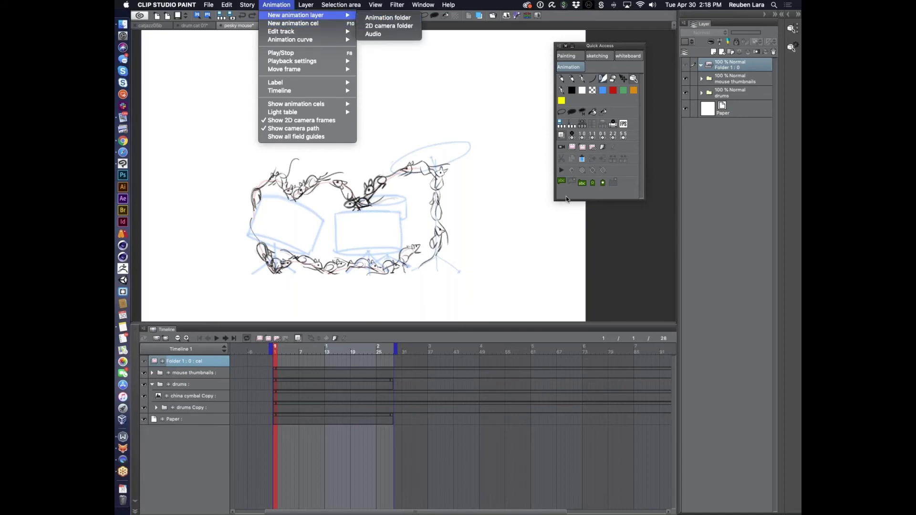
click(620, 229)
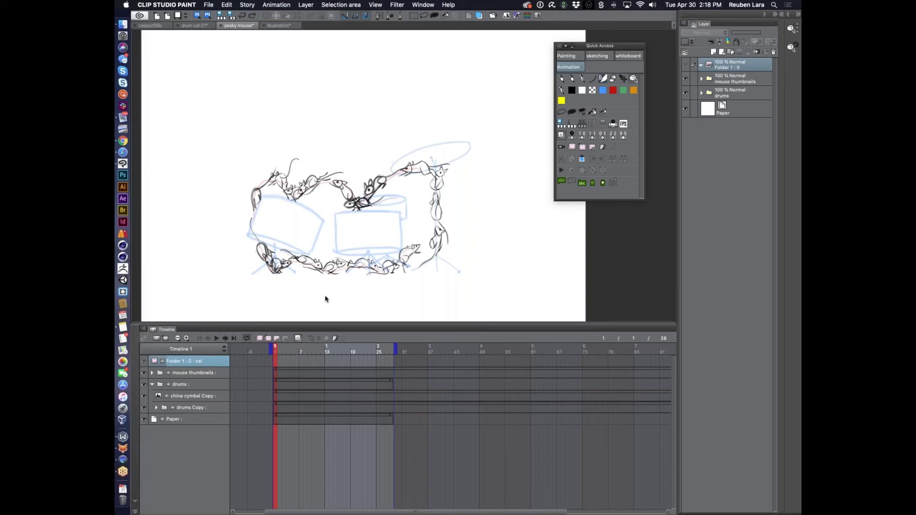
Step: Add a new cel to the animation folder at frame 1, and delete its layer and its clip in the timeline
click(268, 339)
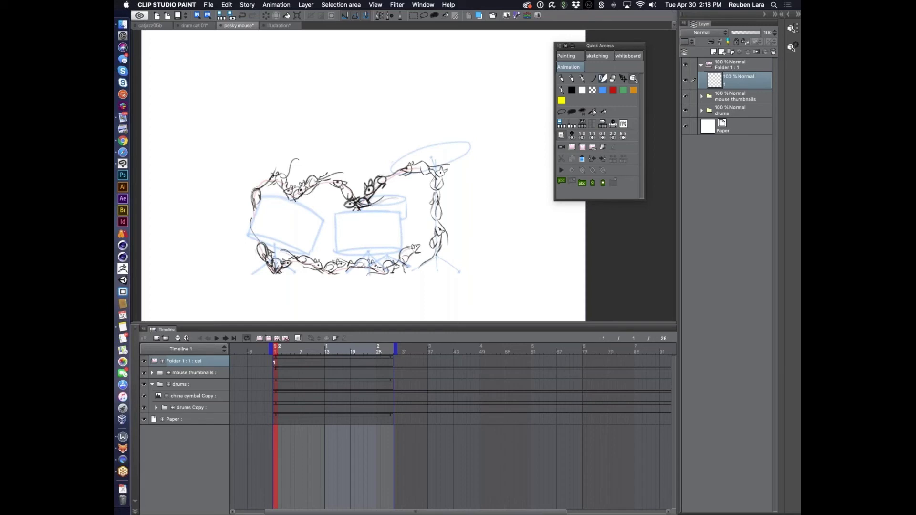
click(774, 51)
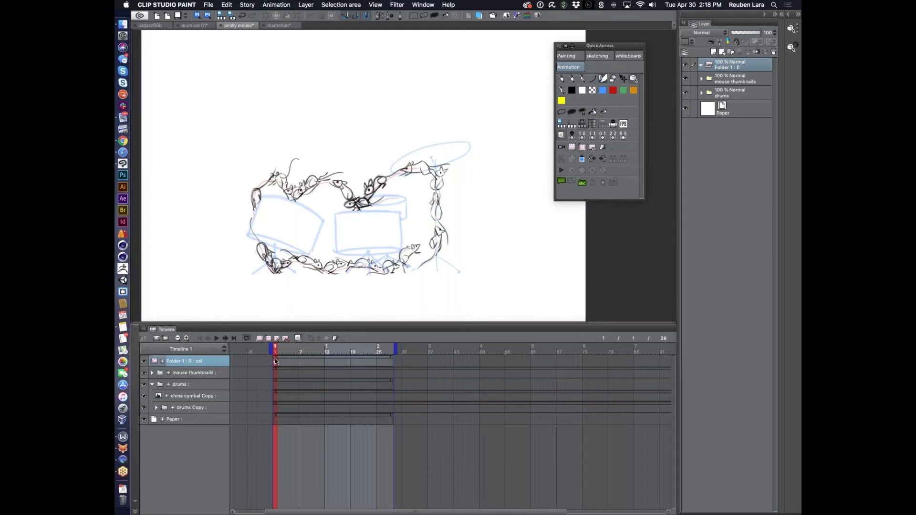
click(275, 364)
key(Delete)
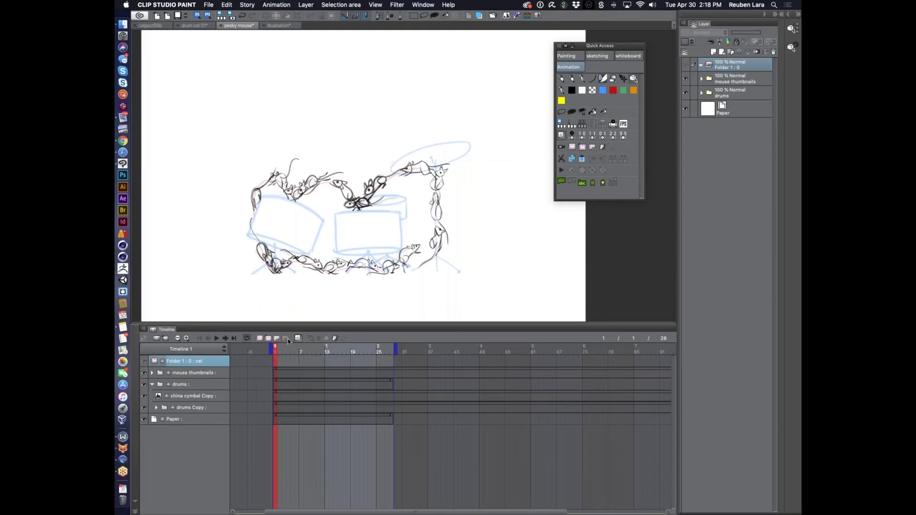
Step: Move all mouse pose layers, from Layer 17 Copy through Layer 1 Copy, from the mouse thumbnails folder into the Folder 1 animation folder
click(702, 78)
click(737, 96)
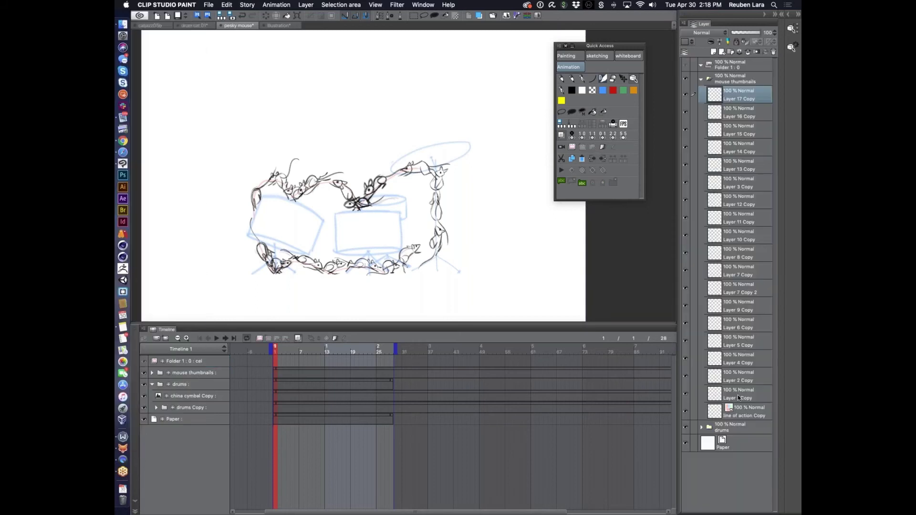
shift+click(737, 395)
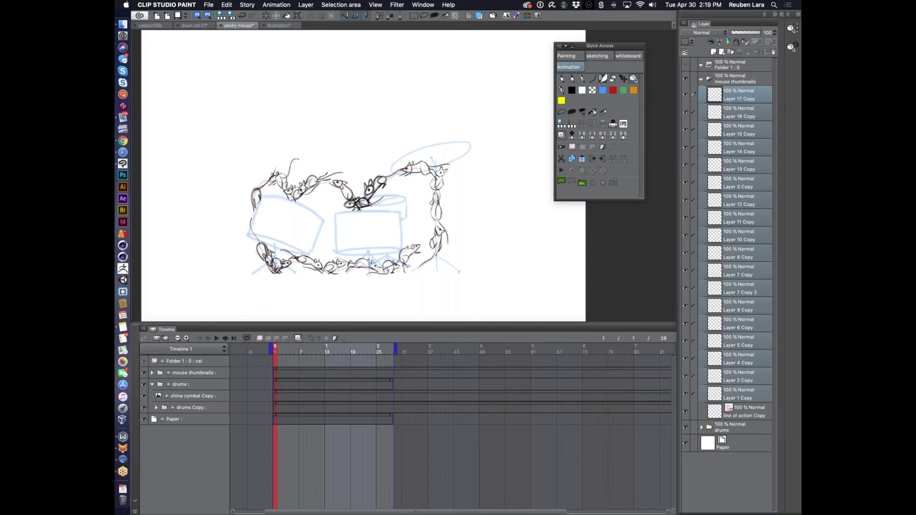
drag(734, 87, 728, 67)
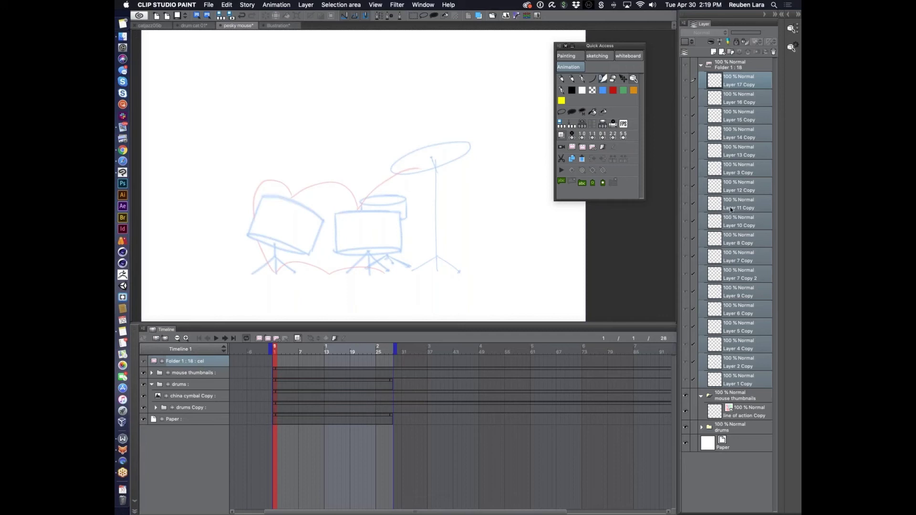
Step: Assign Layer 17 Copy as the cel at frame 1 of the Folder 1 animation track, with the timeline enlarged
click(731, 69)
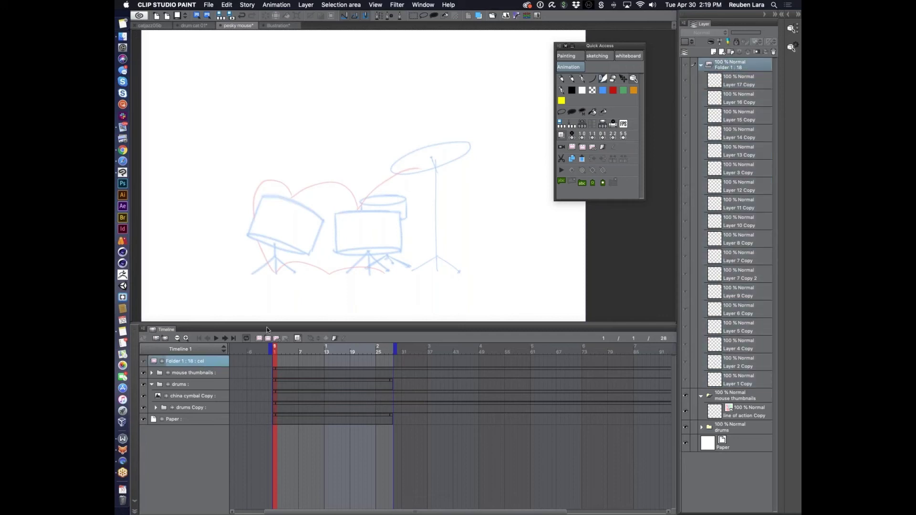
click(280, 361)
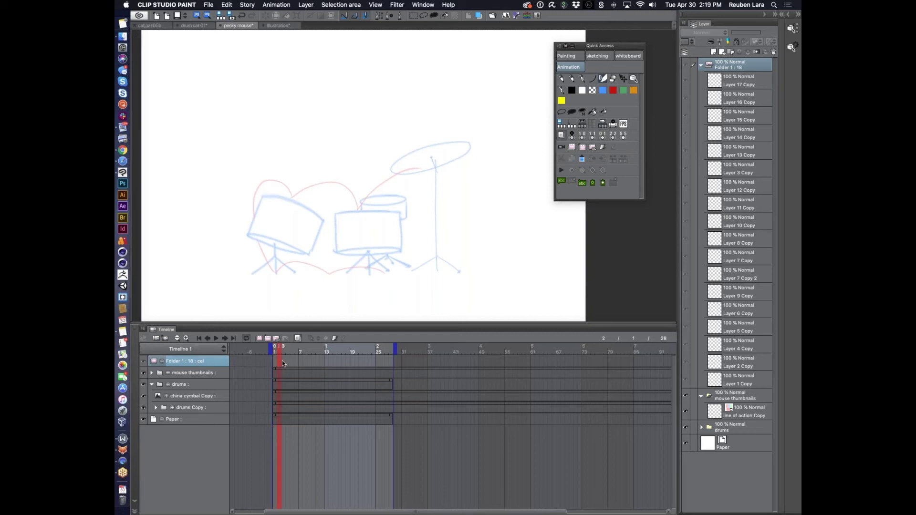
click(274, 362)
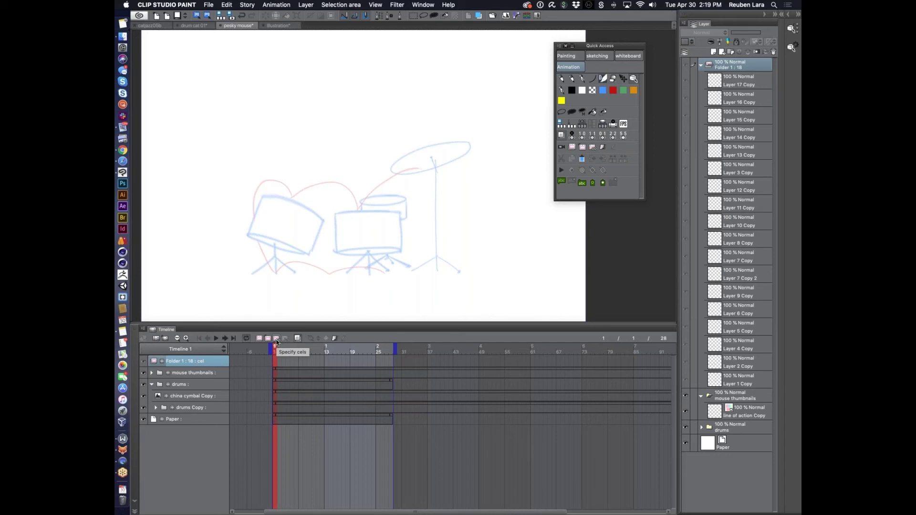
click(186, 338)
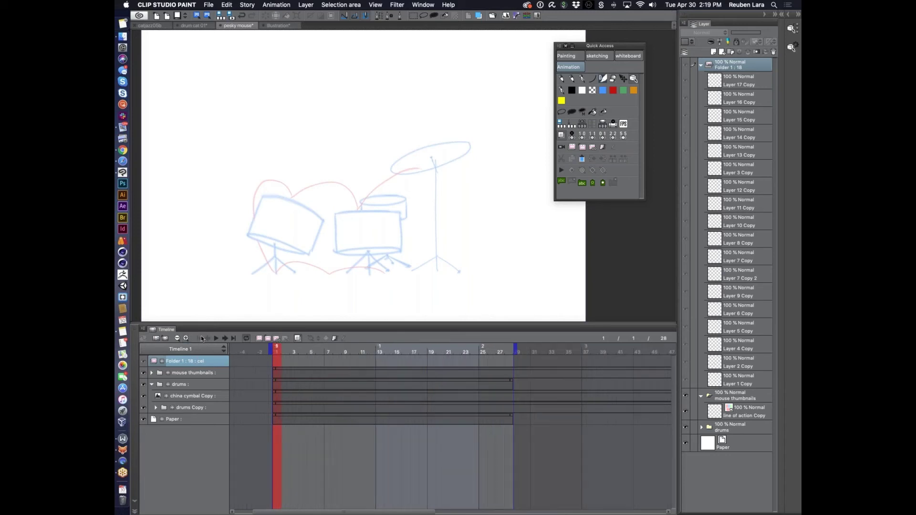
click(313, 338)
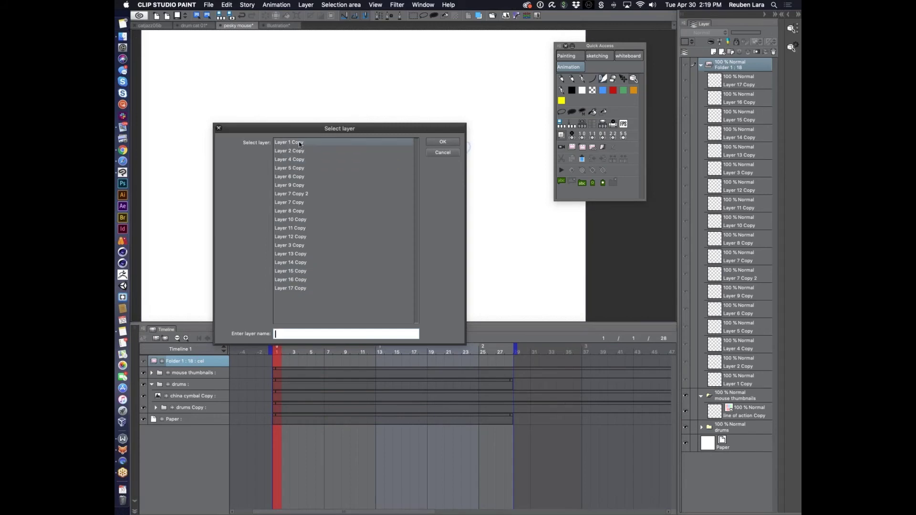
click(285, 290)
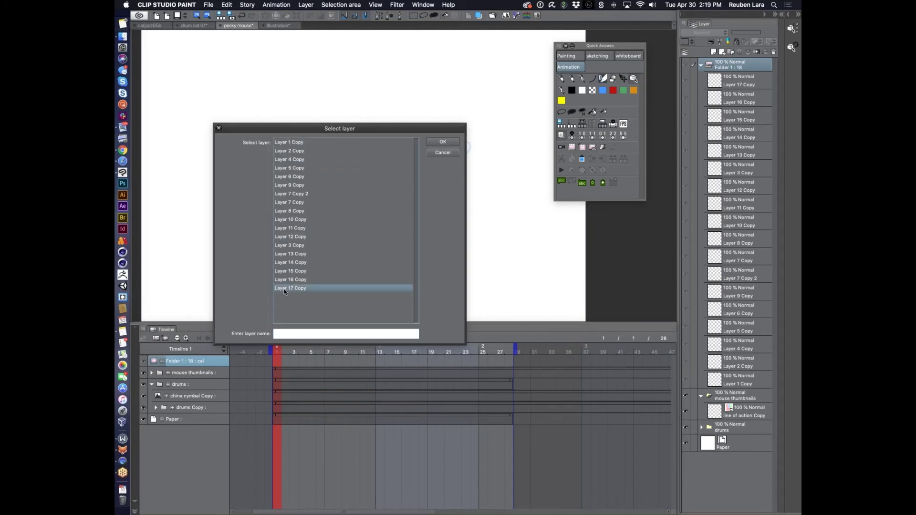
click(447, 141)
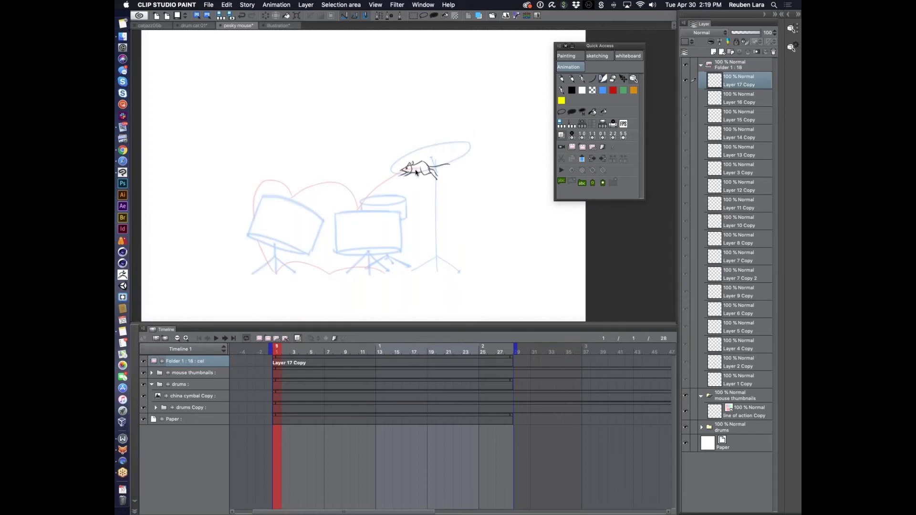
Step: Assign Layer 6 Copy as the cel at frame 2 of the Folder 1 animation track
click(283, 348)
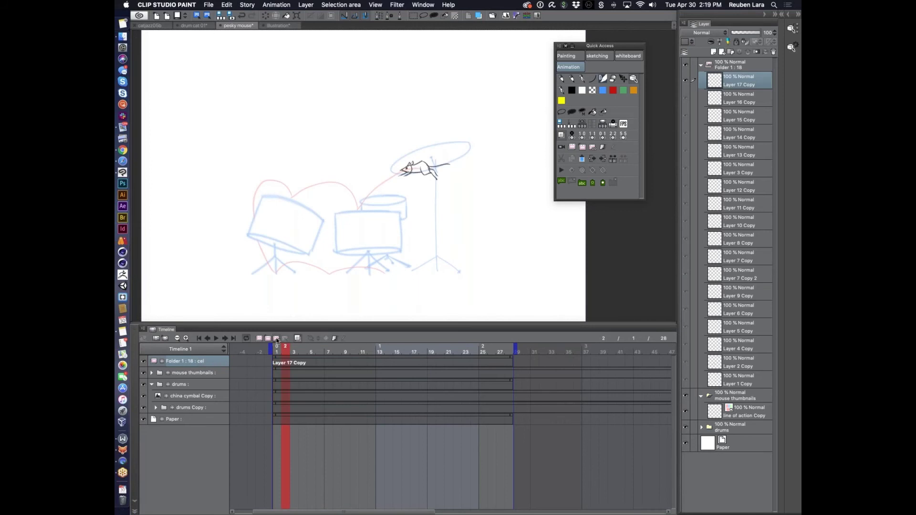
click(277, 338)
click(368, 176)
click(444, 141)
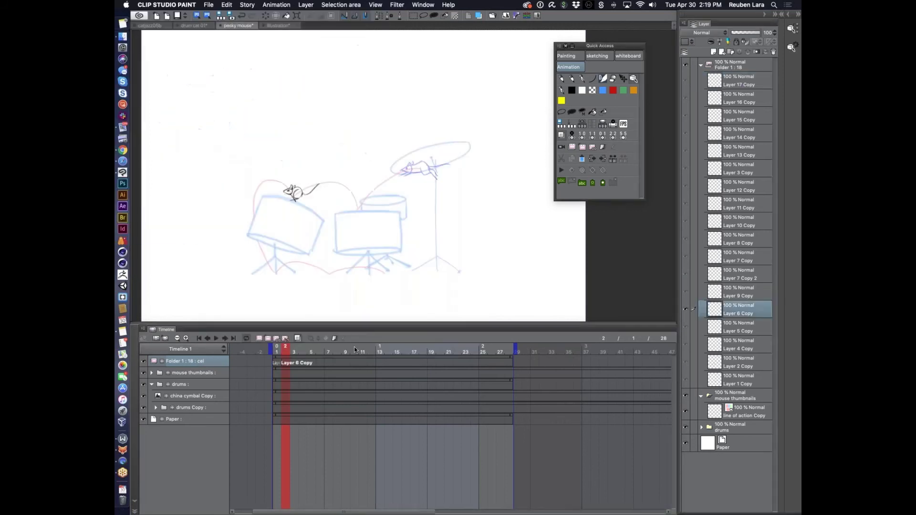
Step: Select the Folder 1 animation folder and examine the track editing commands for specifying and renaming cels
click(737, 70)
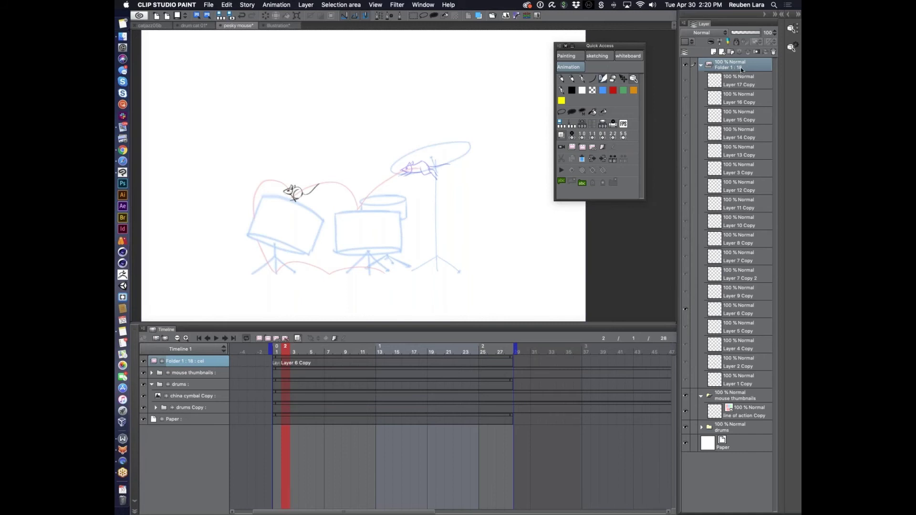
click(274, 7)
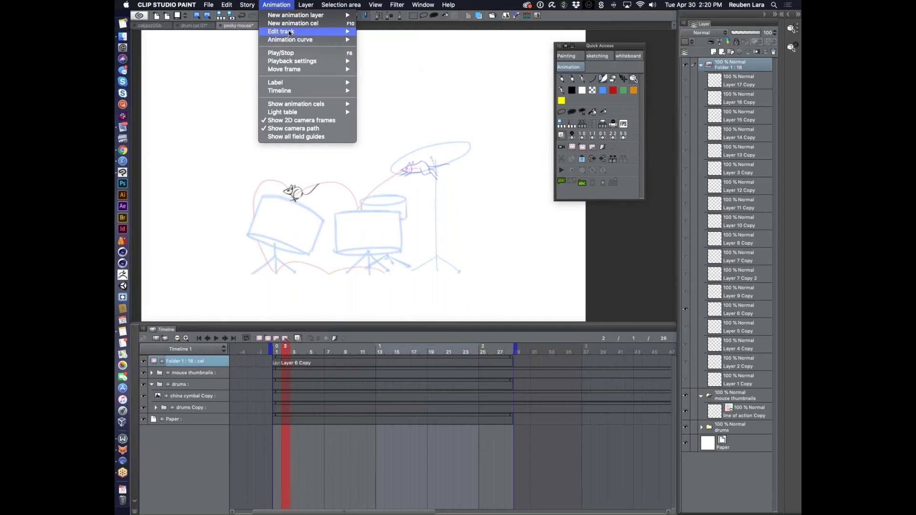
mouse_move(287, 31)
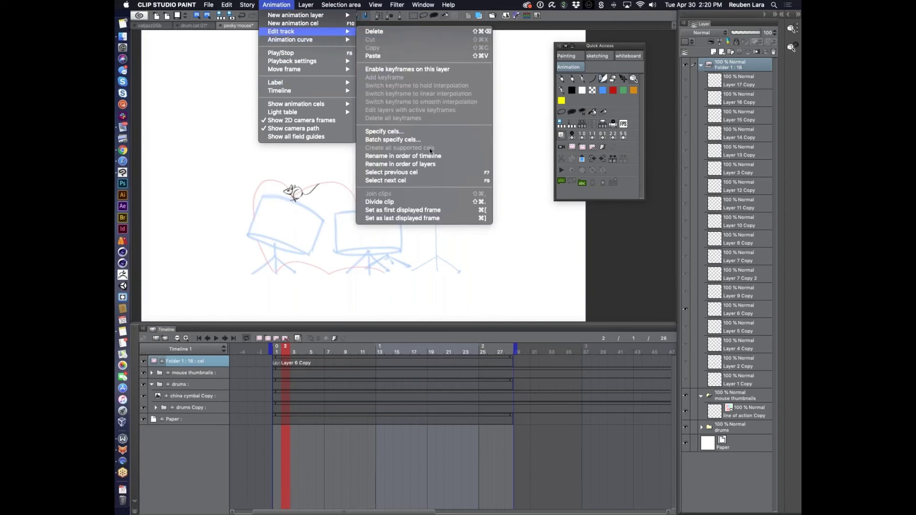
click(431, 173)
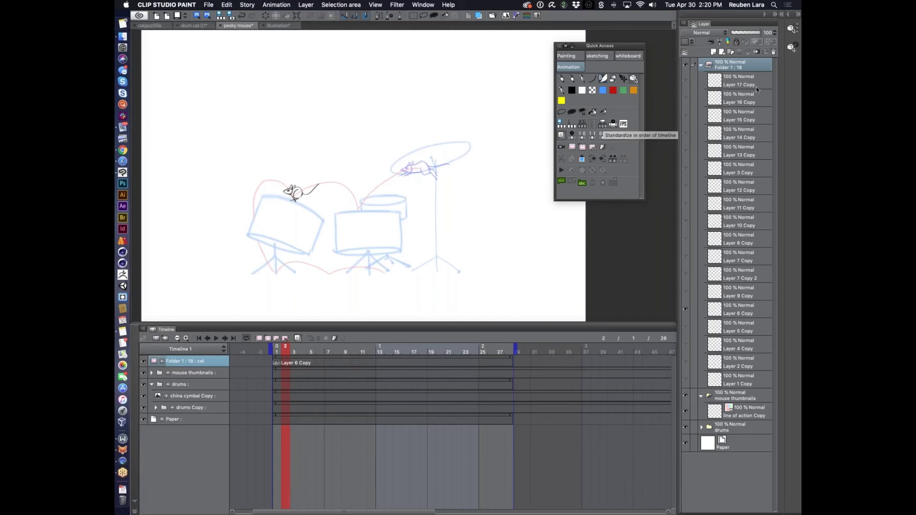
Step: Rename the Folder 1 cels in order of the timeline and remove the cels assigned to frames 1 and 2
click(606, 128)
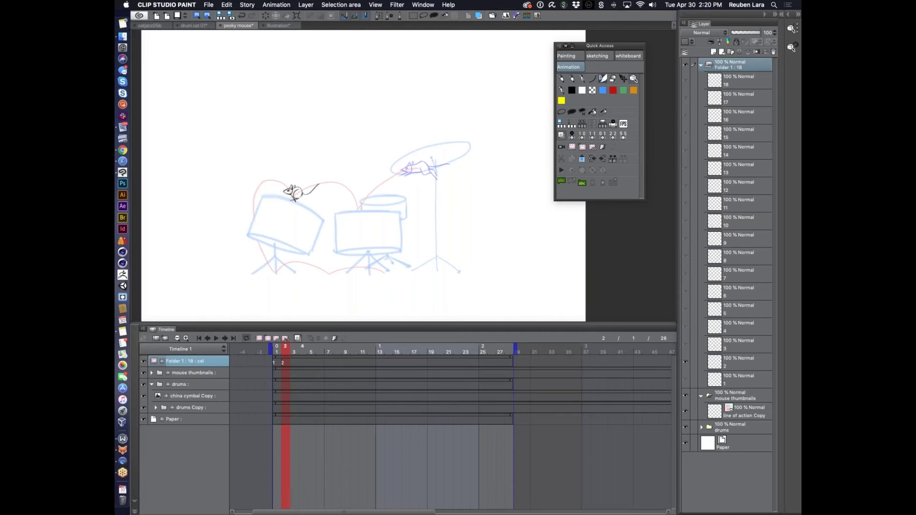
click(285, 339)
click(284, 338)
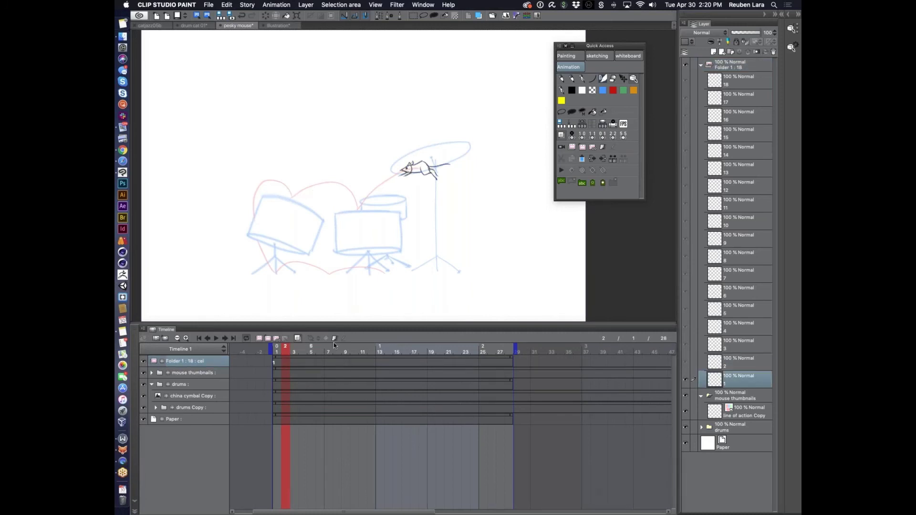
click(275, 361)
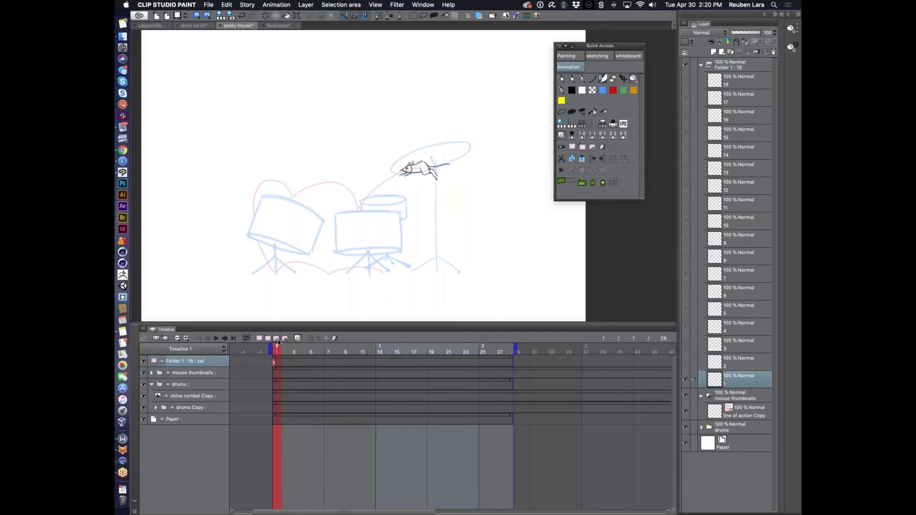
click(277, 338)
double_click(364, 288)
click(286, 339)
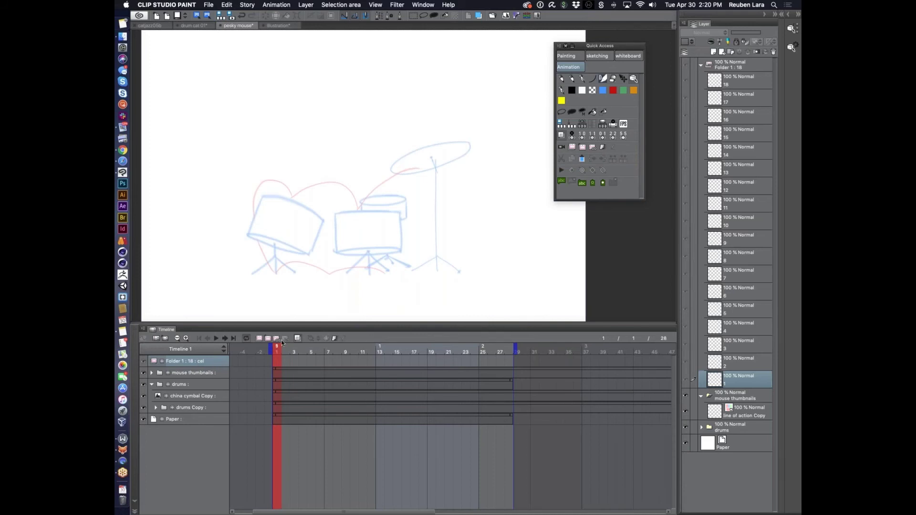
Step: Batch specify existing animation cels 1 to 18 on the Folder 1 track from frame 1, with one frame per cel and one repeat
click(277, 5)
mouse_move(281, 31)
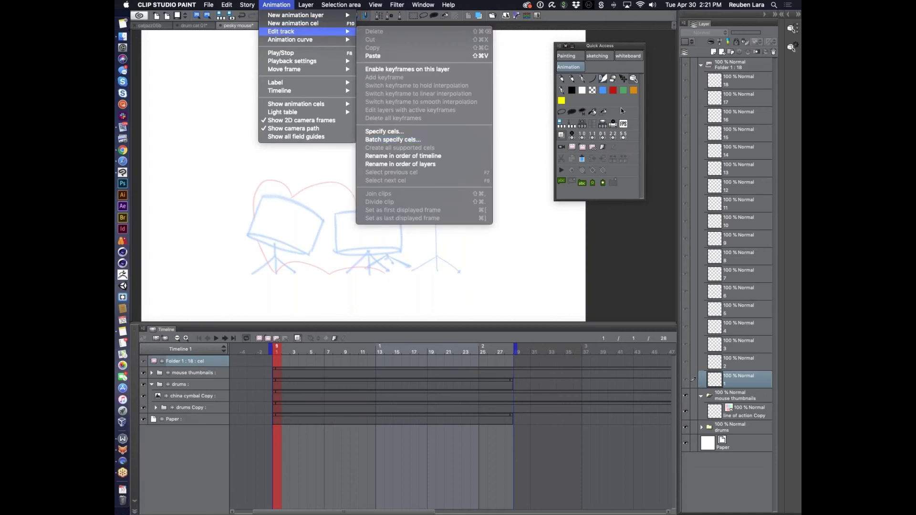
click(585, 127)
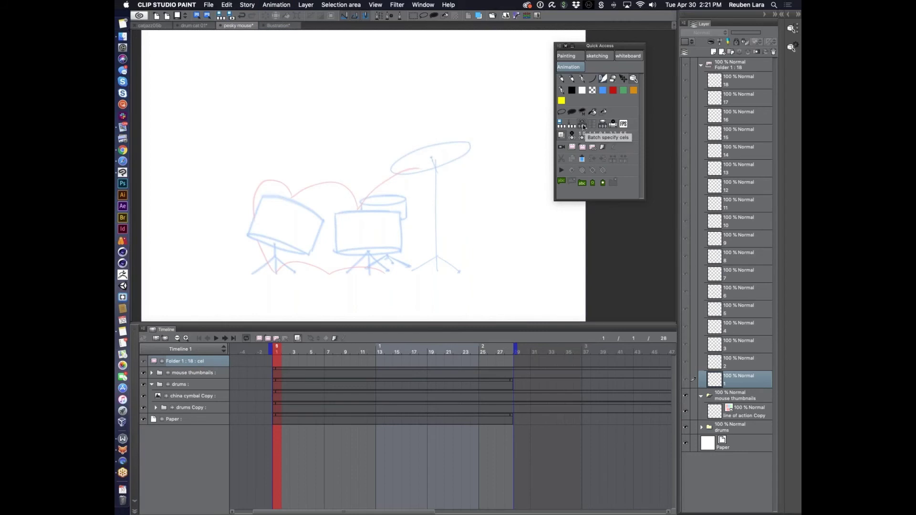
click(726, 65)
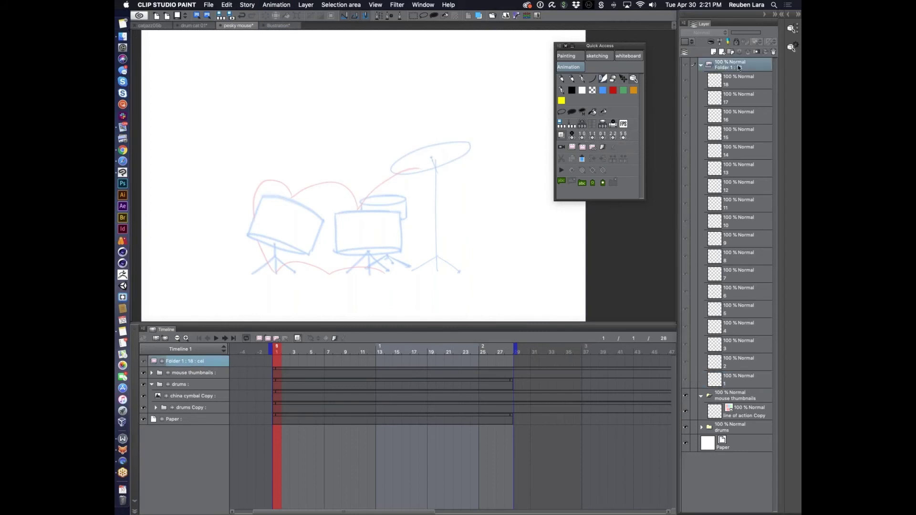
click(585, 126)
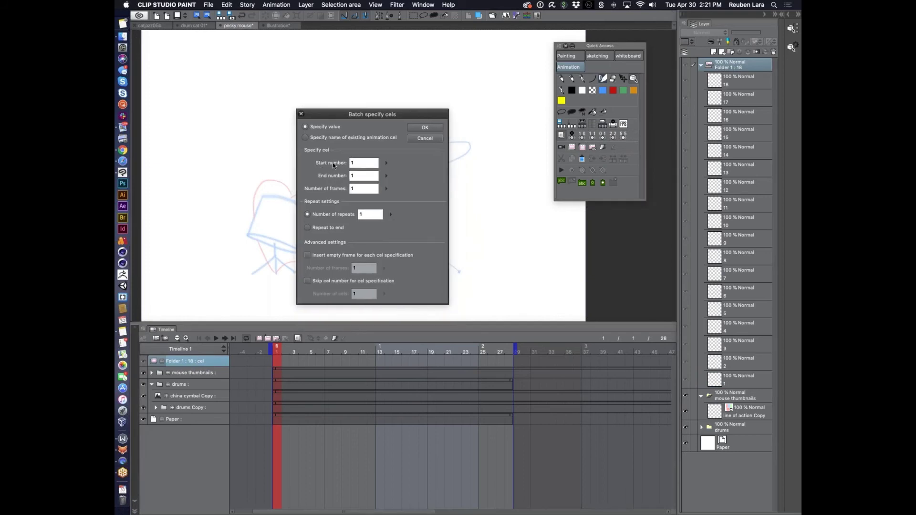
click(306, 138)
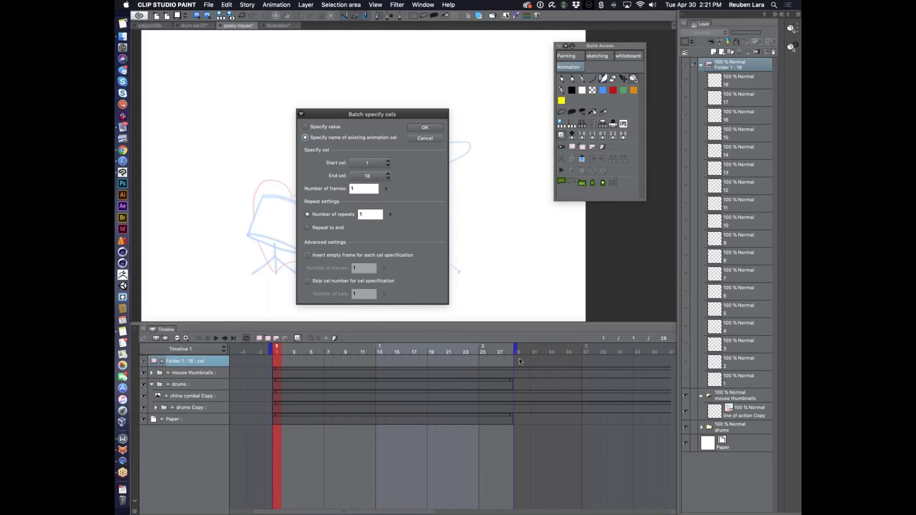
click(424, 128)
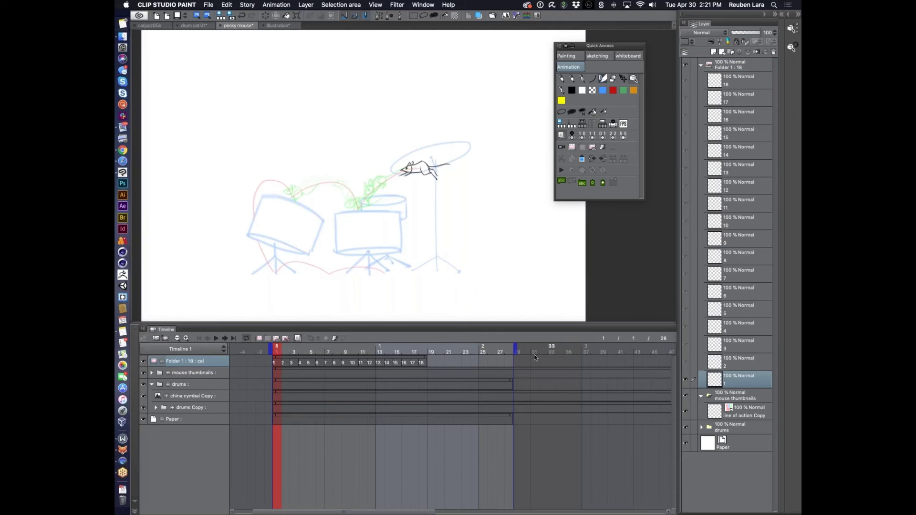
Step: Set the timeline's end to frame 18 and play back the mouse run
drag(429, 351, 428, 350)
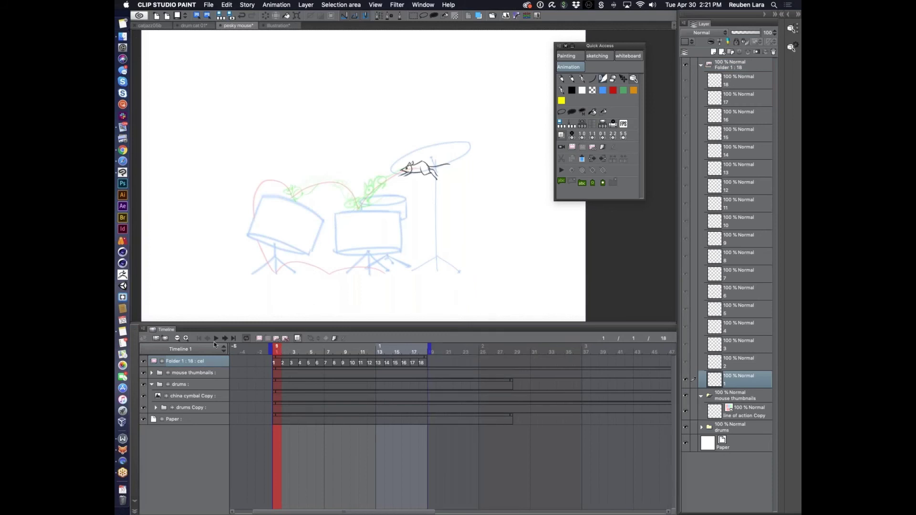
click(216, 338)
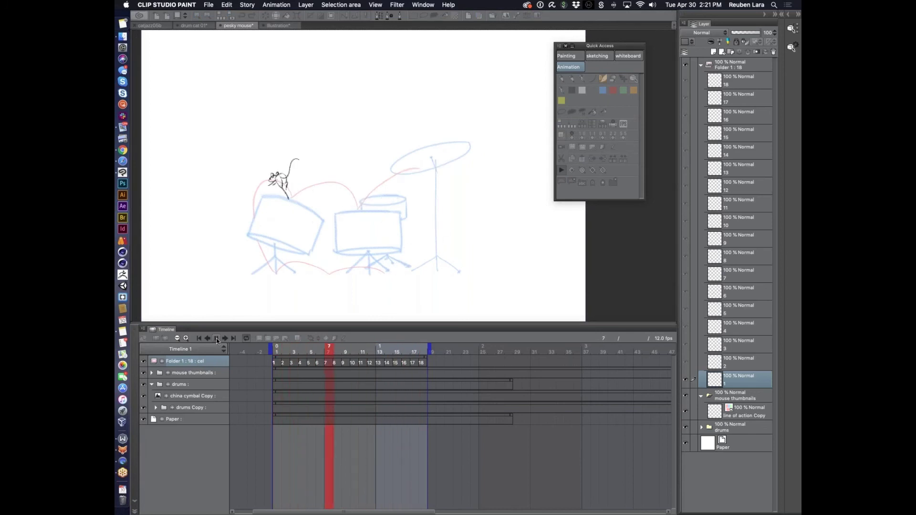
click(217, 339)
Step: Move the timeline's end to frame 28 and extend the Folder 1 clip to match
click(397, 350)
drag(429, 346, 514, 348)
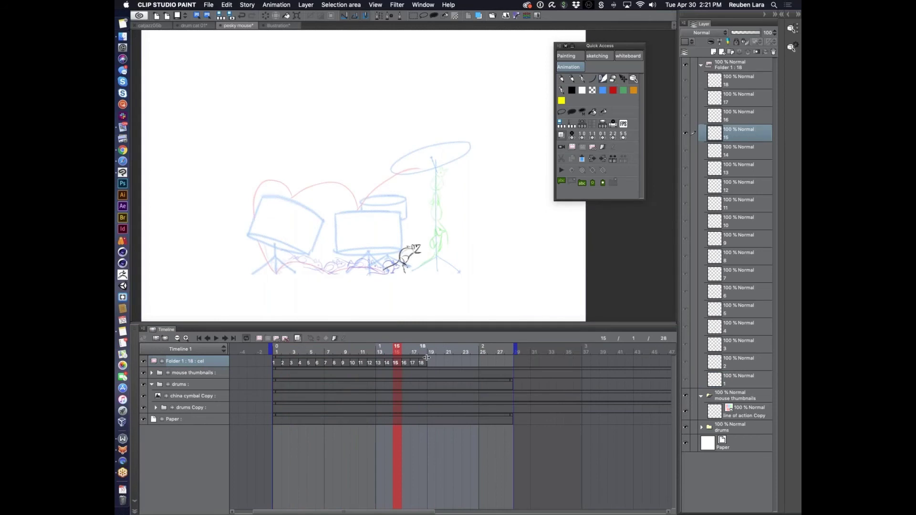
drag(427, 359, 512, 358)
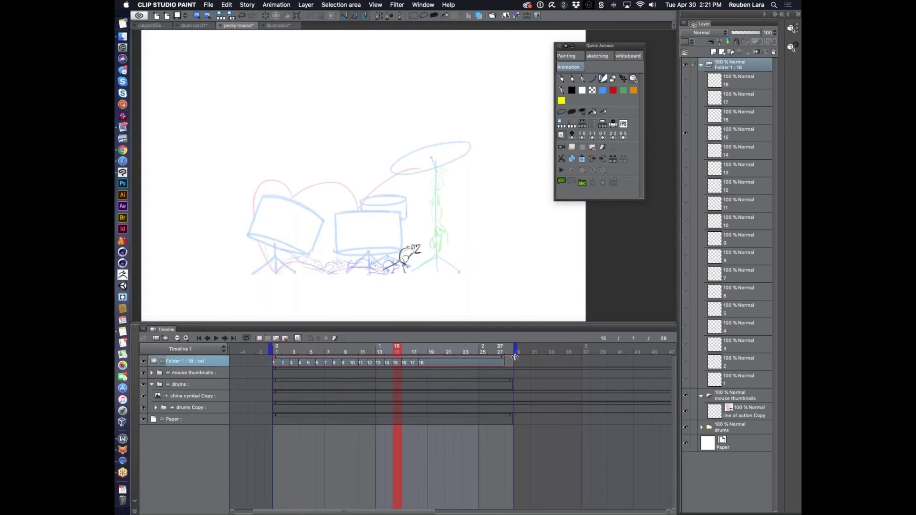
Step: Scrub and play back the mouse run over the full timeline length
mouse_move(423, 346)
mouse_down()
mouse_move(439, 347)
mouse_move(354, 347)
mouse_up()
click(215, 337)
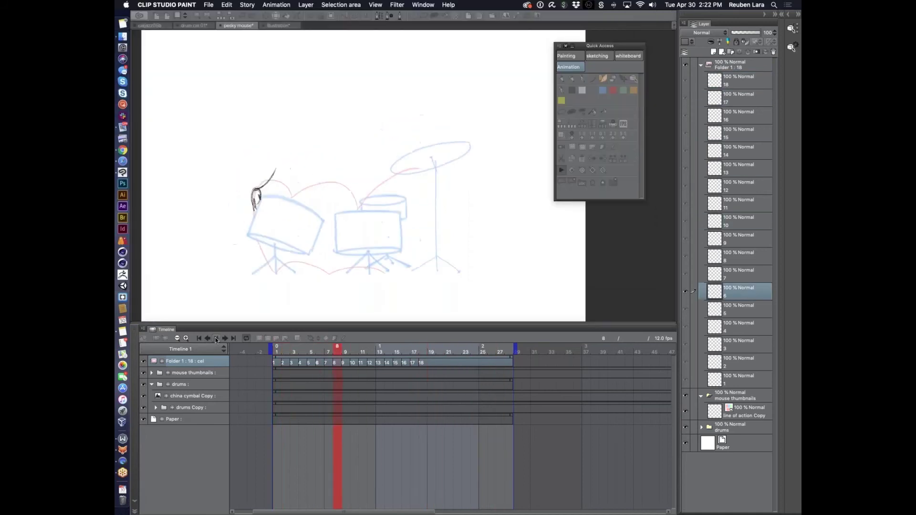
click(216, 337)
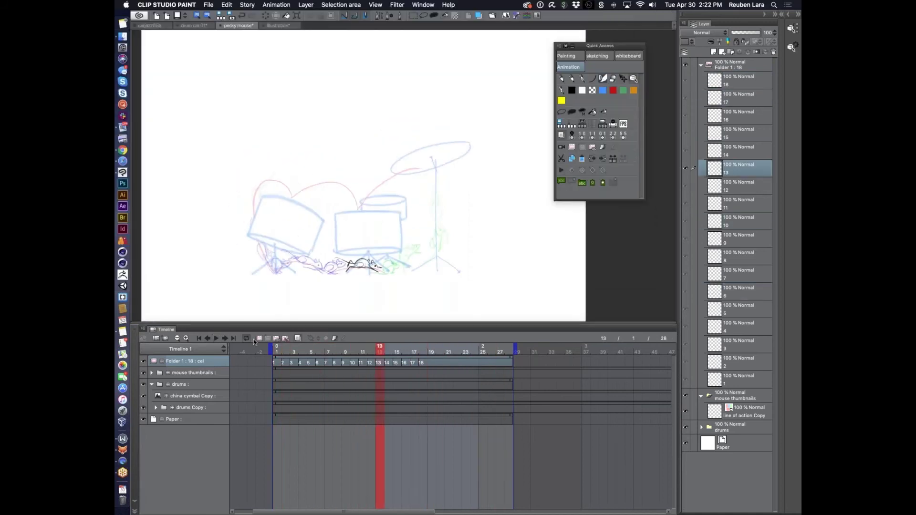
Step: Turn off onion skin and scrub around frames 13 and 14 to examine the mouse's position there
click(297, 339)
mouse_move(379, 350)
mouse_down()
mouse_move(414, 350)
mouse_move(379, 350)
mouse_move(389, 353)
mouse_up()
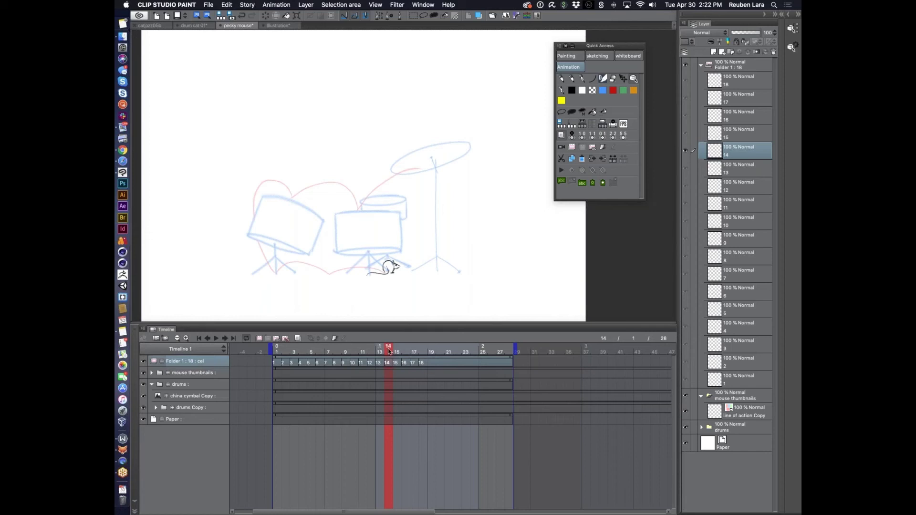
click(383, 351)
click(389, 351)
click(393, 347)
click(391, 347)
Step: Cut cels 15 to 18 from the Folder 1 track and shift cels 1 to 14 so they start at frame 10
drag(432, 364, 392, 366)
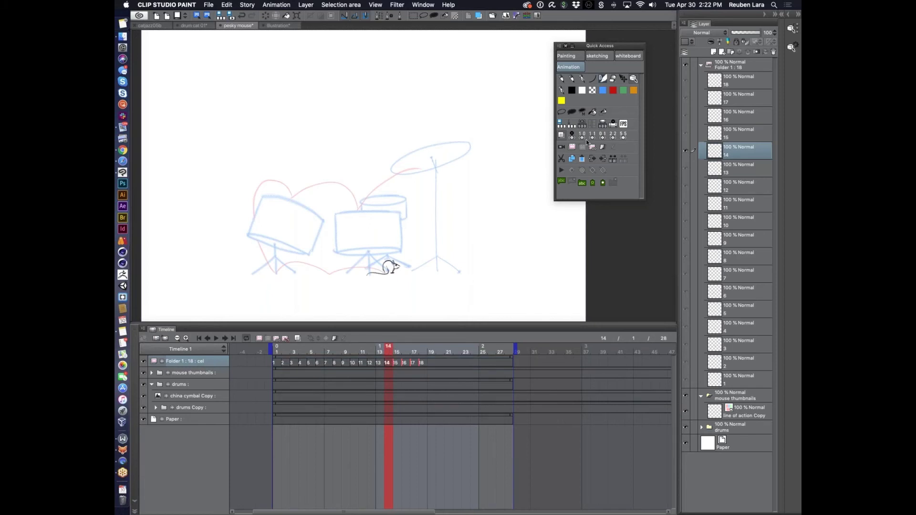
click(562, 159)
shift+click(274, 363)
mouse_move(283, 363)
mouse_down()
mouse_move(360, 363)
mouse_move(278, 354)
mouse_up()
Step: Paste cels 15 to 18 at the start of the Folder 1 track and shift them to frames 2 to 5
click(274, 363)
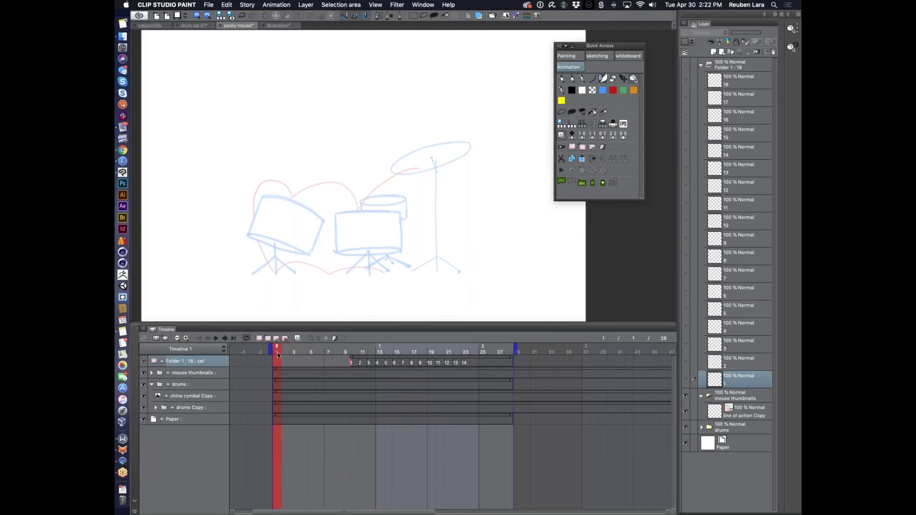
click(582, 159)
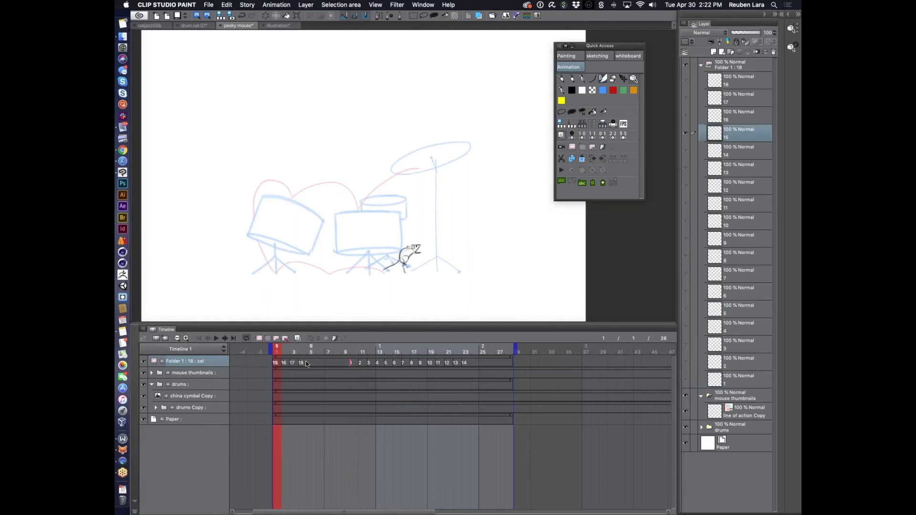
mouse_move(307, 363)
mouse_down()
mouse_move(276, 363)
mouse_move(287, 365)
mouse_up()
Step: Move cel 14 from frame 23 to frame 1 and shift cels 1 to 13 to frames 6 to 18 on the Folder 1 track
click(572, 149)
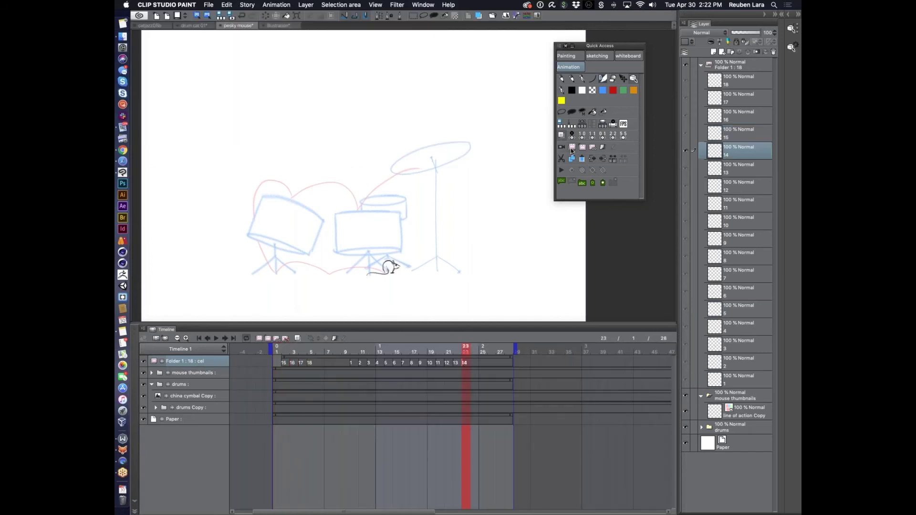
click(561, 160)
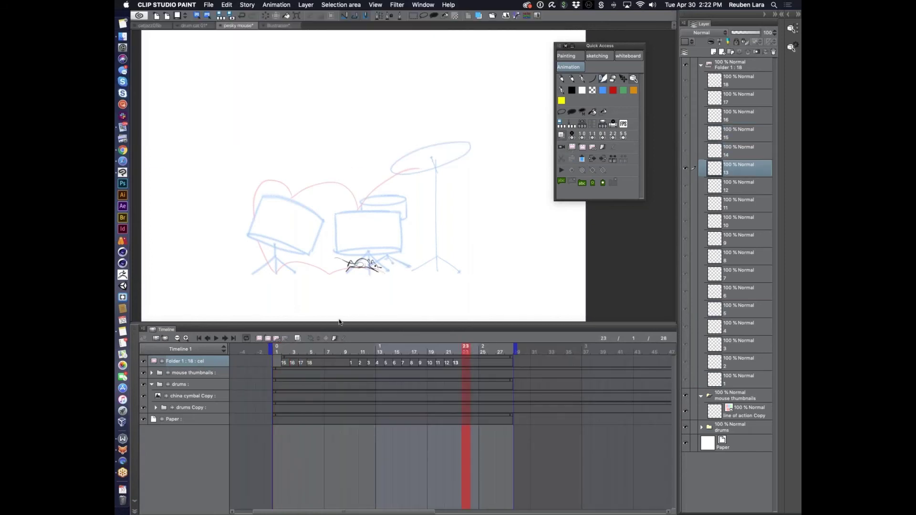
click(277, 365)
click(576, 160)
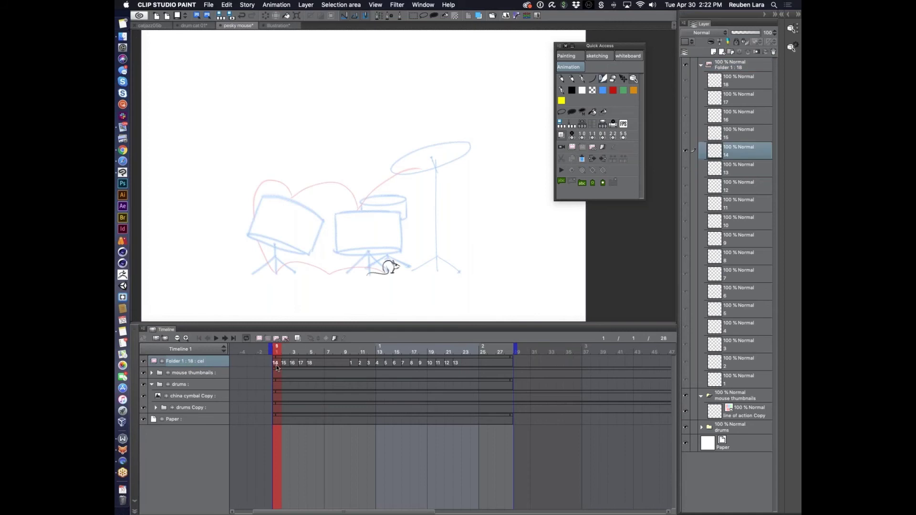
drag(279, 350, 311, 351)
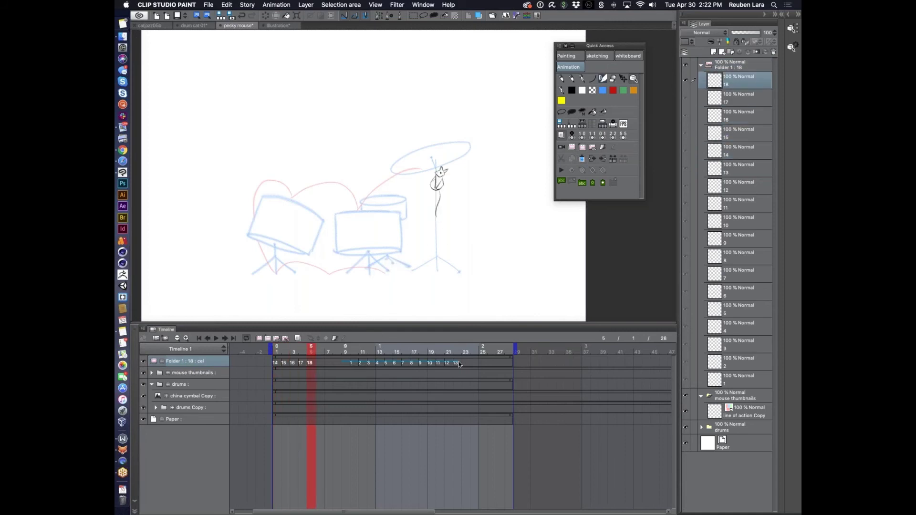
drag(458, 364, 424, 351)
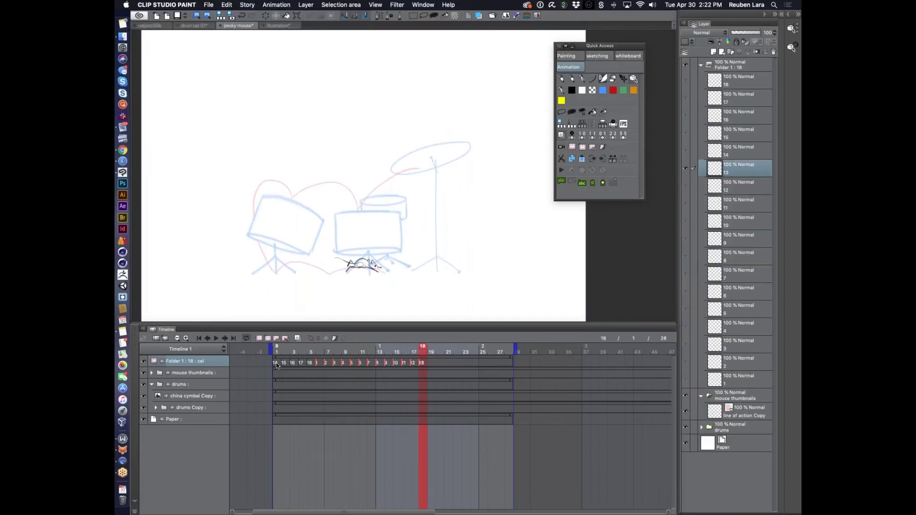
Step: Assign cel 14 again at frame 19 of the Folder 1 track
click(431, 362)
mouse_move(432, 351)
mouse_down()
mouse_move(414, 352)
mouse_move(440, 353)
mouse_up()
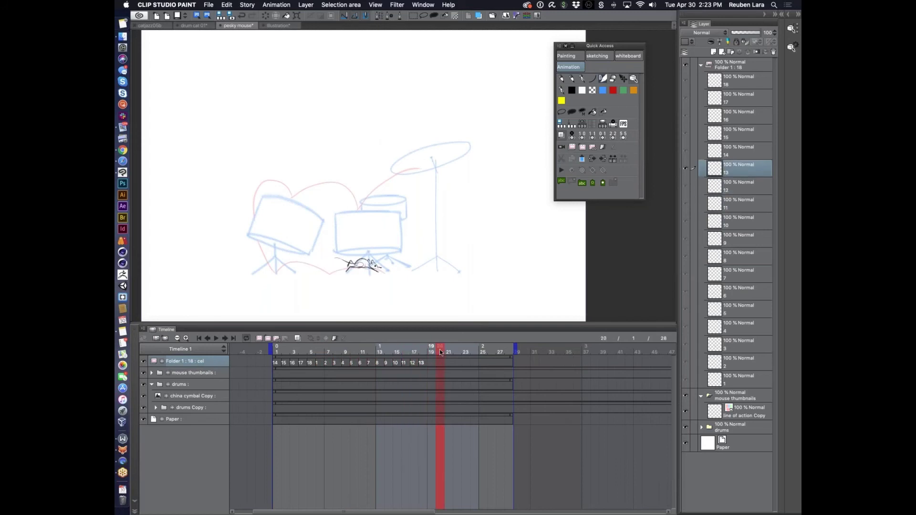
click(430, 351)
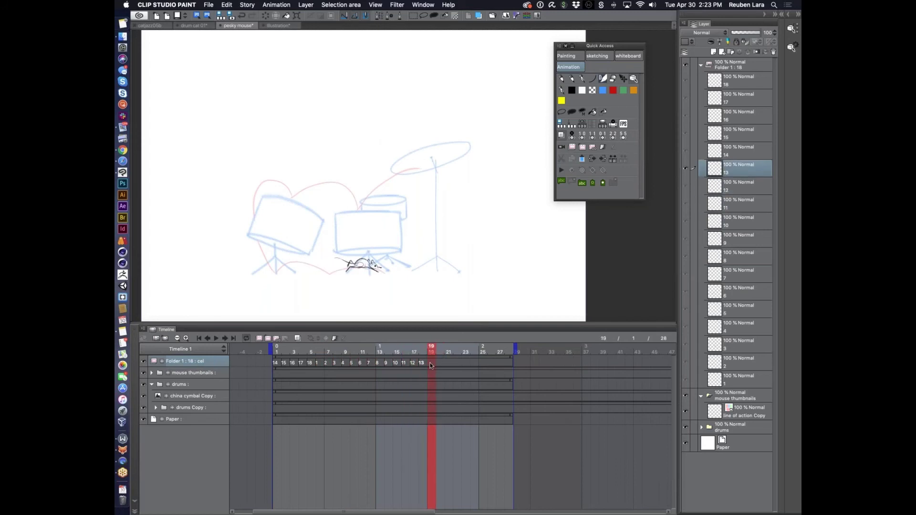
click(275, 340)
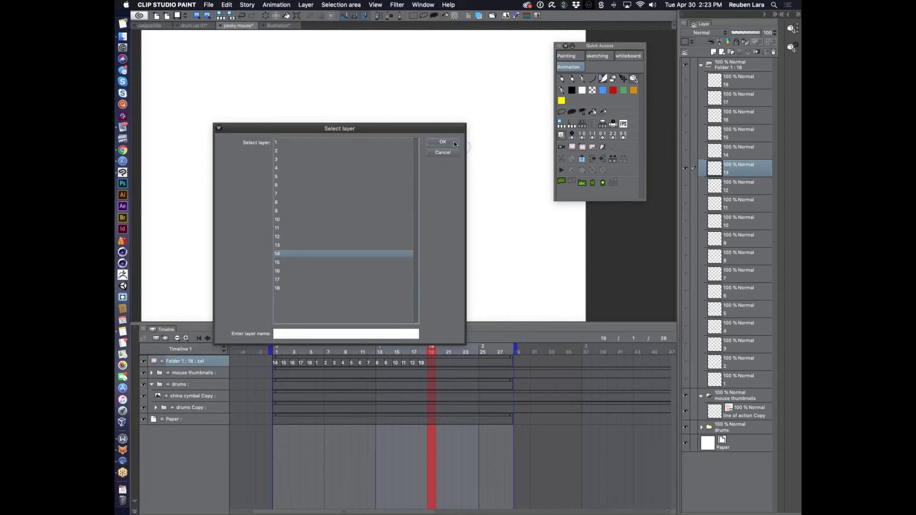
double_click(296, 256)
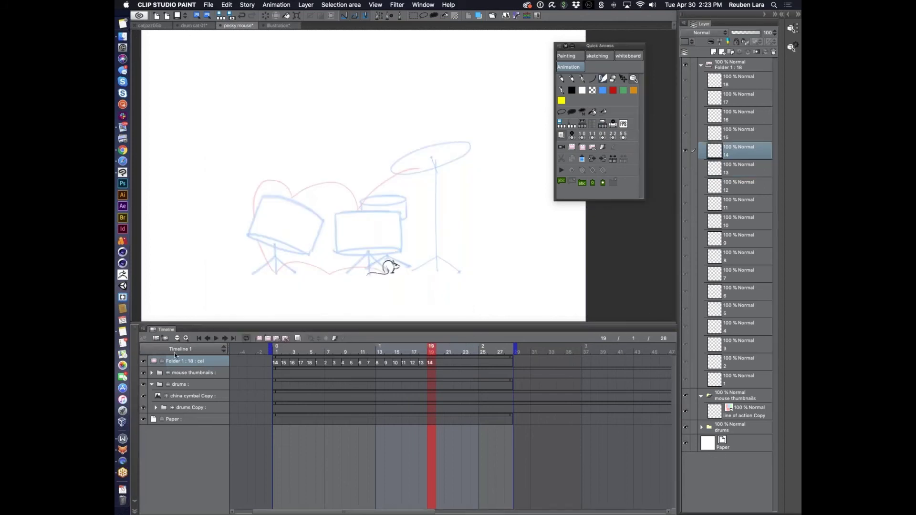
Step: Play back the reordered mouse run and scrub between frames 7 and 12 to review the timing
click(217, 339)
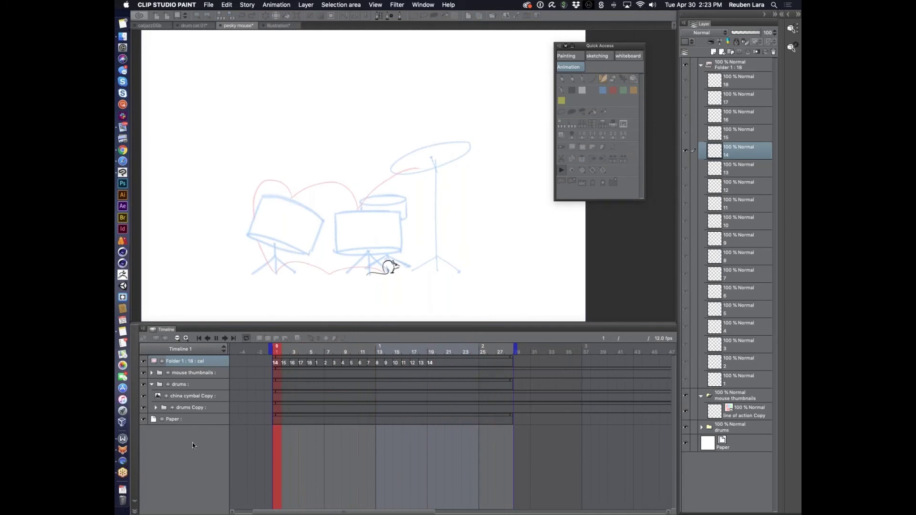
click(216, 338)
mouse_move(285, 349)
mouse_down()
mouse_move(399, 351)
mouse_move(372, 351)
mouse_up()
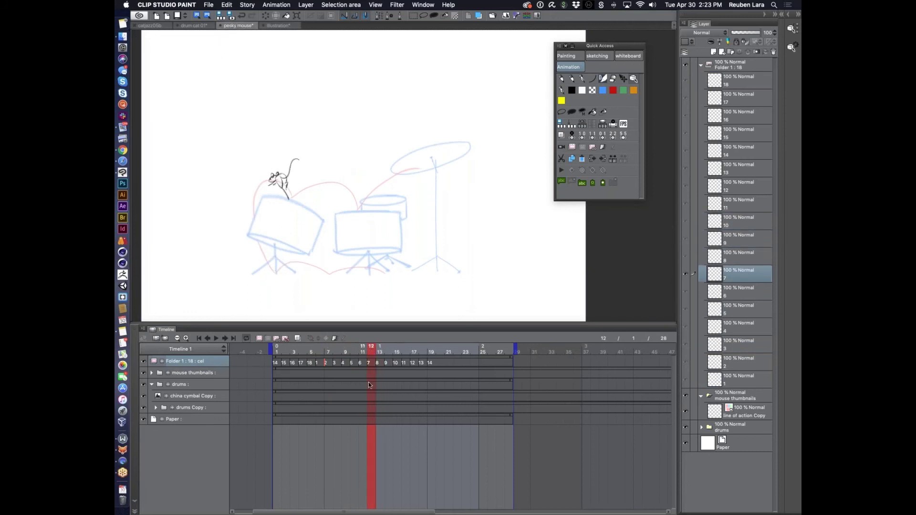
mouse_move(362, 352)
mouse_down()
mouse_move(310, 351)
mouse_move(372, 352)
mouse_move(320, 353)
mouse_up()
Step: Compare the mouse poses at frames 7, 11 and 12 of the Folder 1 track
click(330, 363)
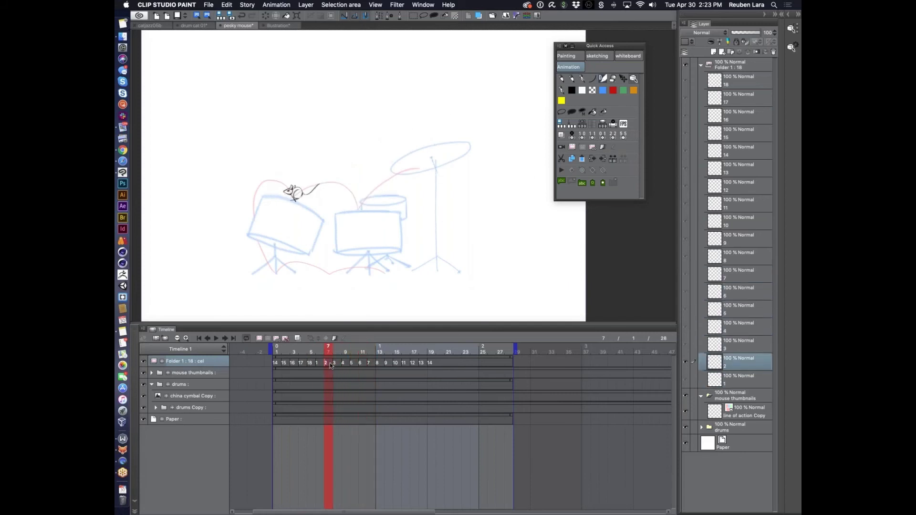
click(369, 363)
click(361, 364)
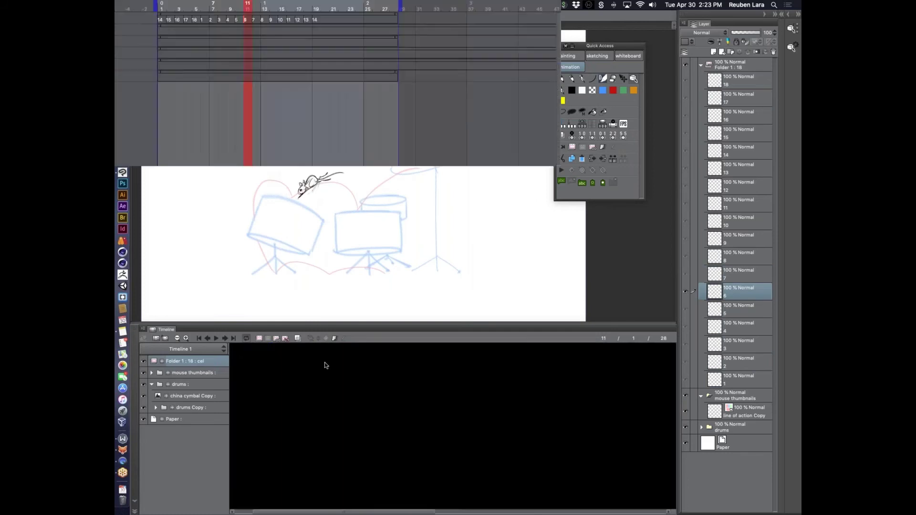
click(326, 363)
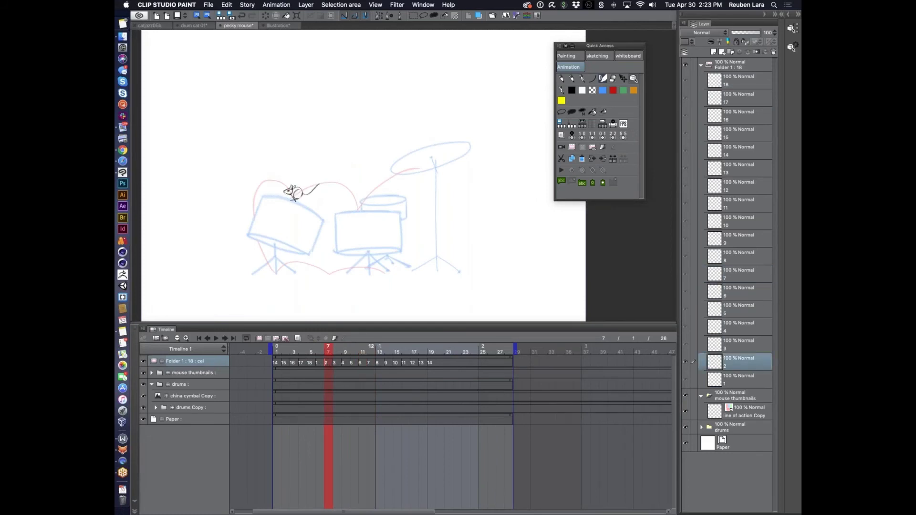
click(371, 363)
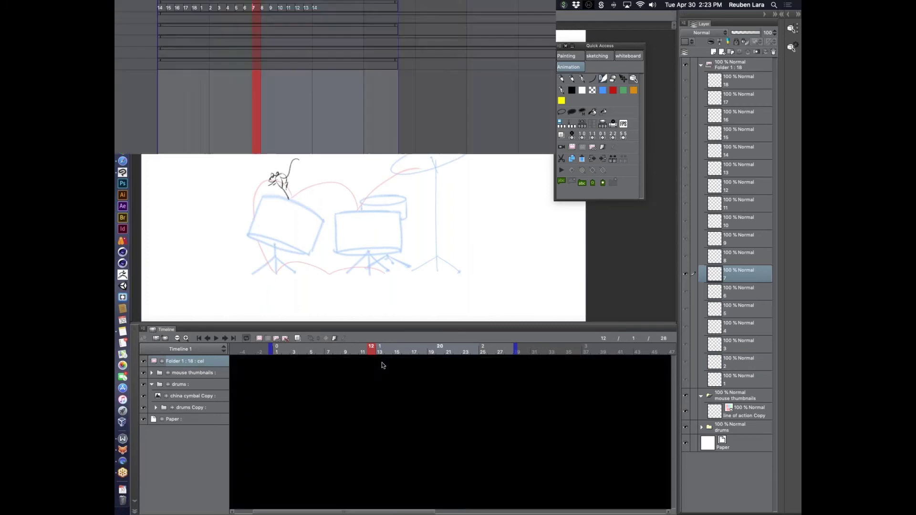
Step: Move cel 2 to frame 11 between cels 6 and 7 on the Folder 1 track, with cels 3 to 6 on frames 7 to 10
drag(377, 362, 385, 362)
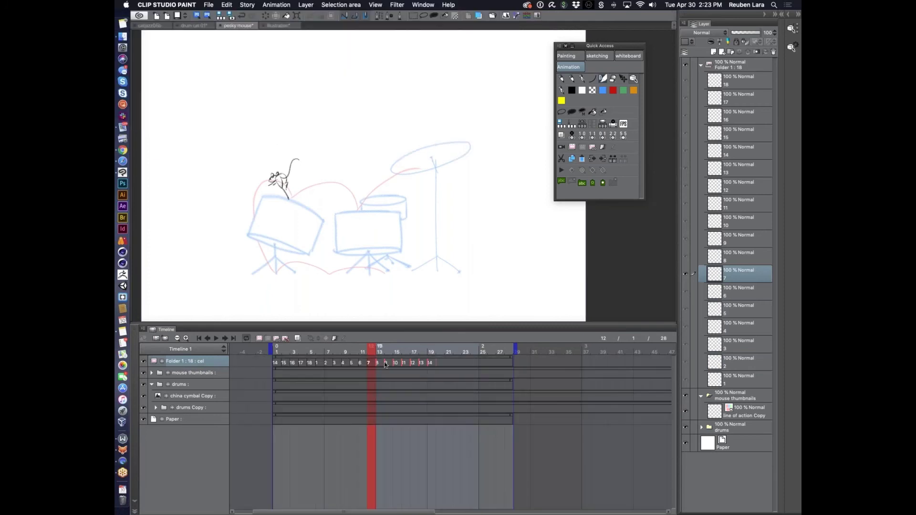
click(326, 361)
drag(326, 362, 354, 352)
click(334, 362)
click(308, 352)
drag(336, 363, 435, 366)
click(351, 367)
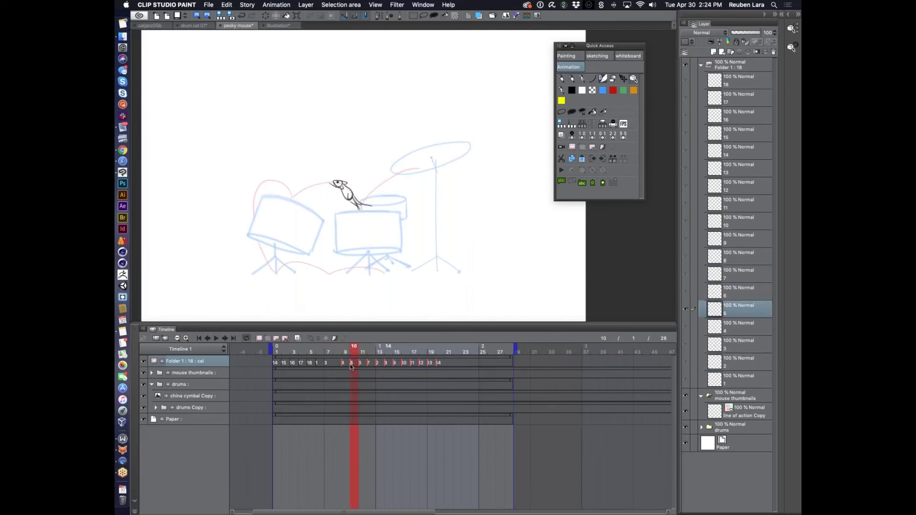
drag(335, 365, 368, 362)
click(371, 352)
click(441, 362)
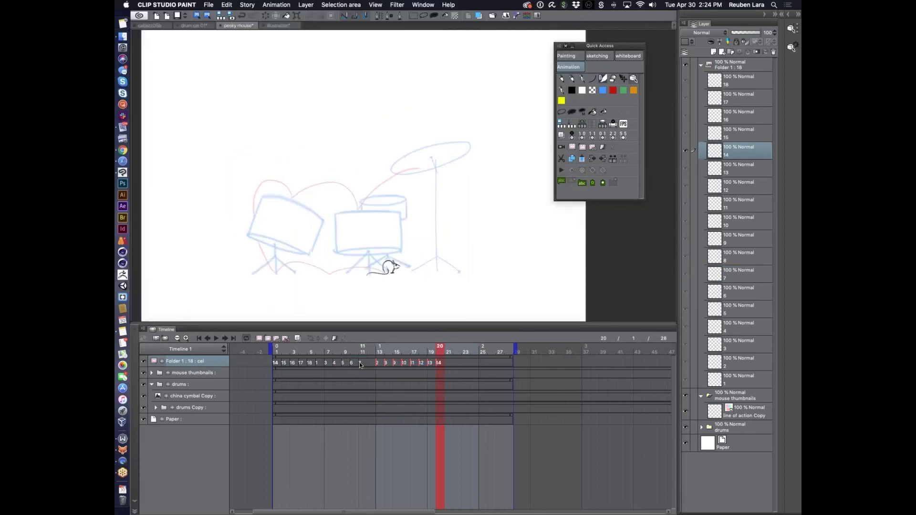
click(361, 362)
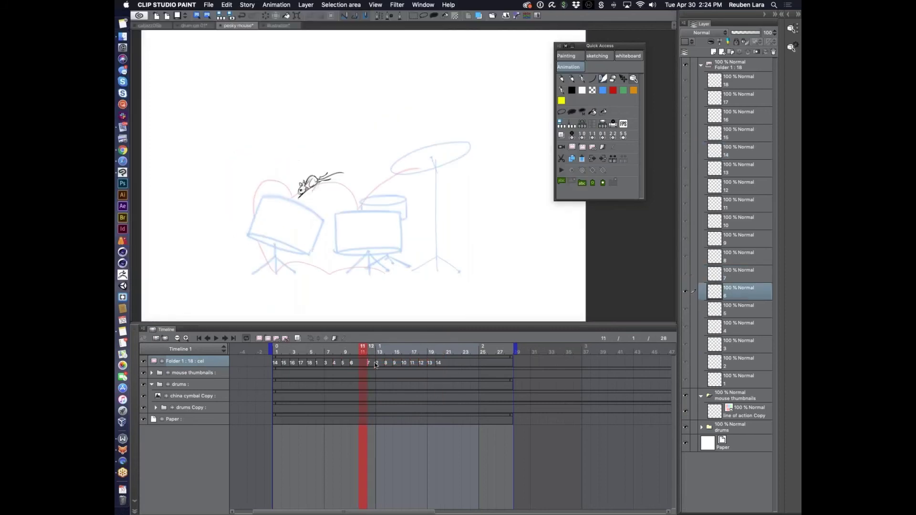
drag(374, 362, 302, 351)
click(447, 362)
Step: Play back the reordered mouse run and scrub back to frame 15
click(216, 338)
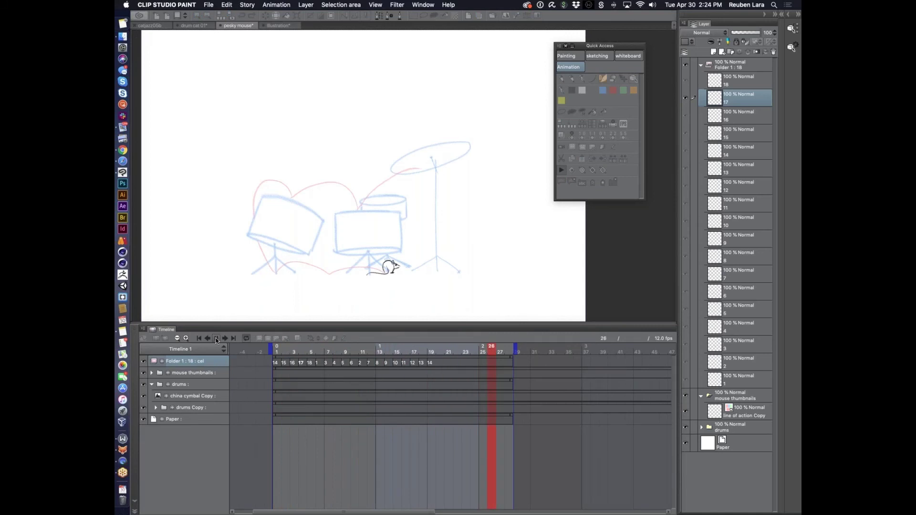
click(215, 338)
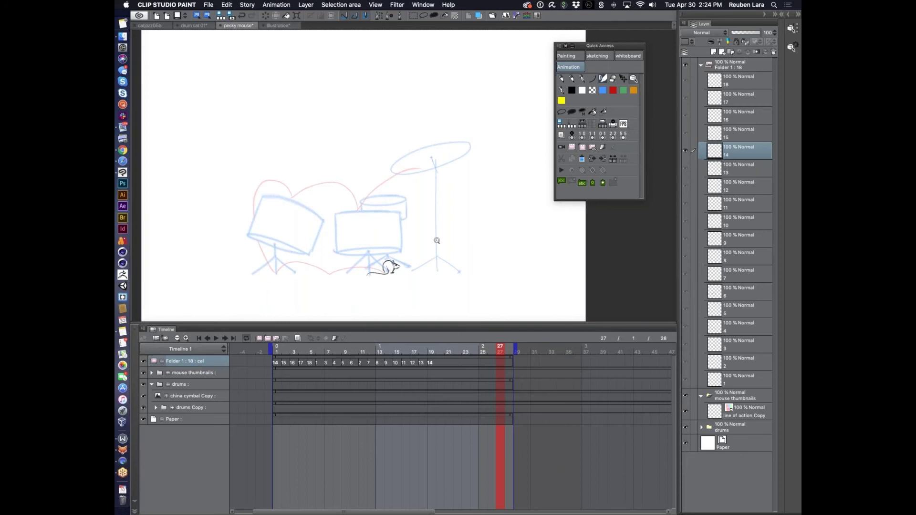
scroll(424, 206, down, 3)
drag(493, 348, 393, 348)
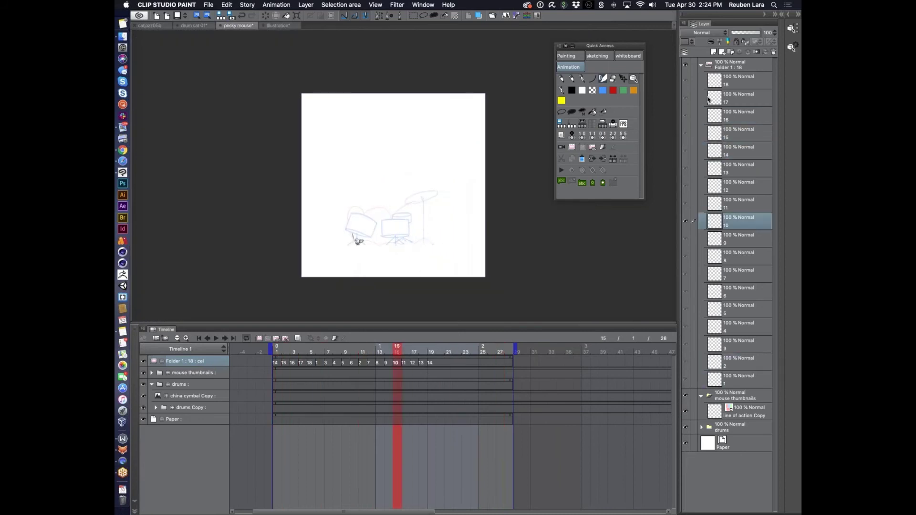
Step: Collapse the Folder 1 animation folder and rename it "pesky mouse"
click(701, 65)
double_click(732, 67)
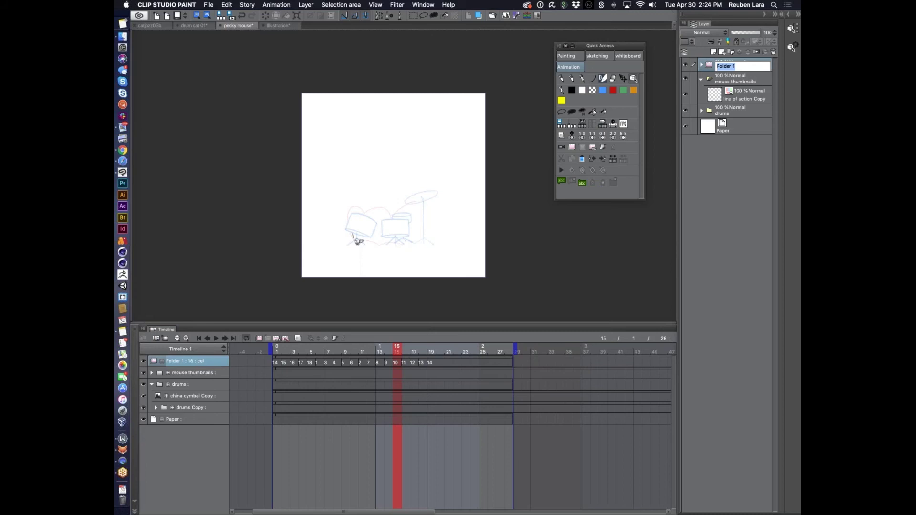
text(pesky mouse)
key(Return)
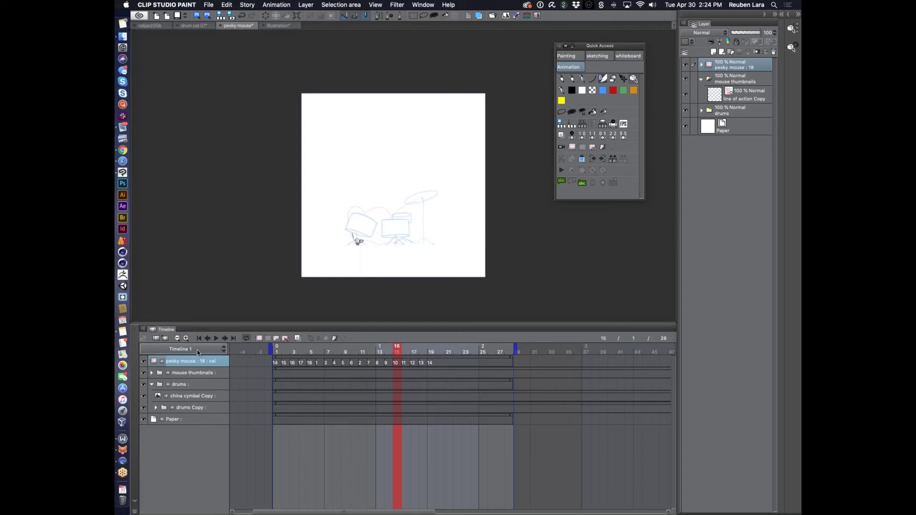
click(142, 330)
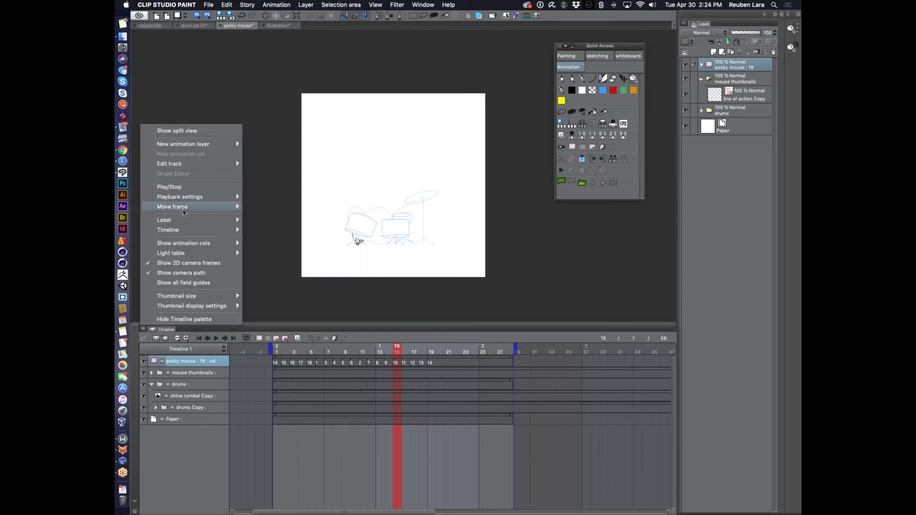
click(423, 467)
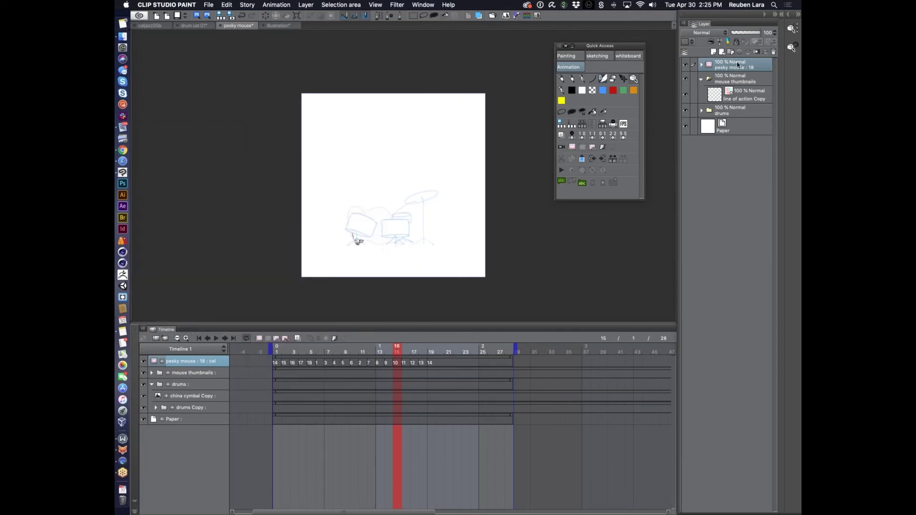
Step: Copy the pesky mouse animation folder into the drum cat document, directly above the collapsed cymbals folder
click(227, 4)
click(784, 64)
click(191, 24)
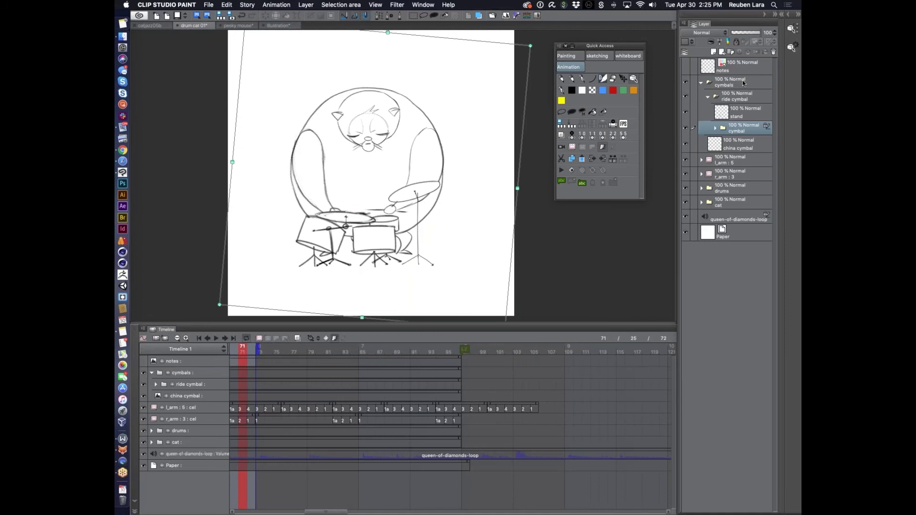
click(707, 88)
click(702, 83)
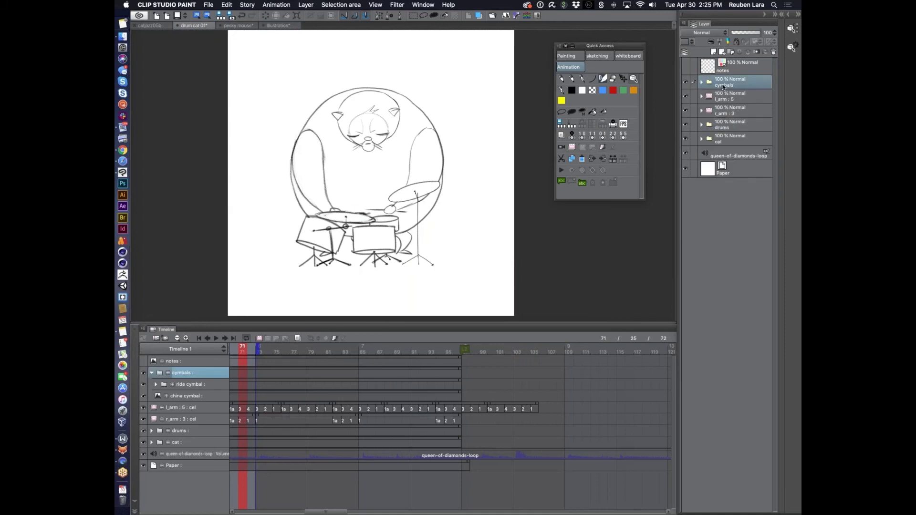
key(super+v)
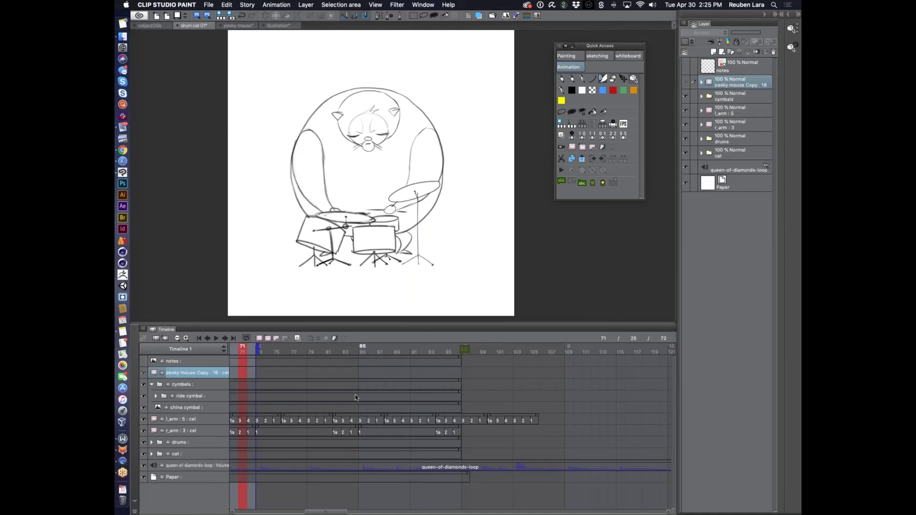
Step: Move the pasted pesky mouse clip along the timeline so it starts at frame 37
scroll(355, 395, left, 3)
scroll(355, 394, left, 3)
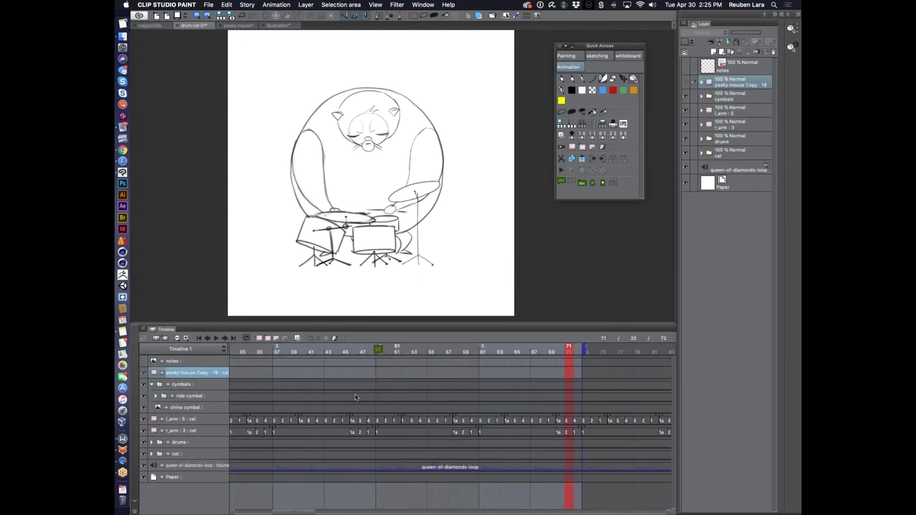
click(177, 338)
click(177, 339)
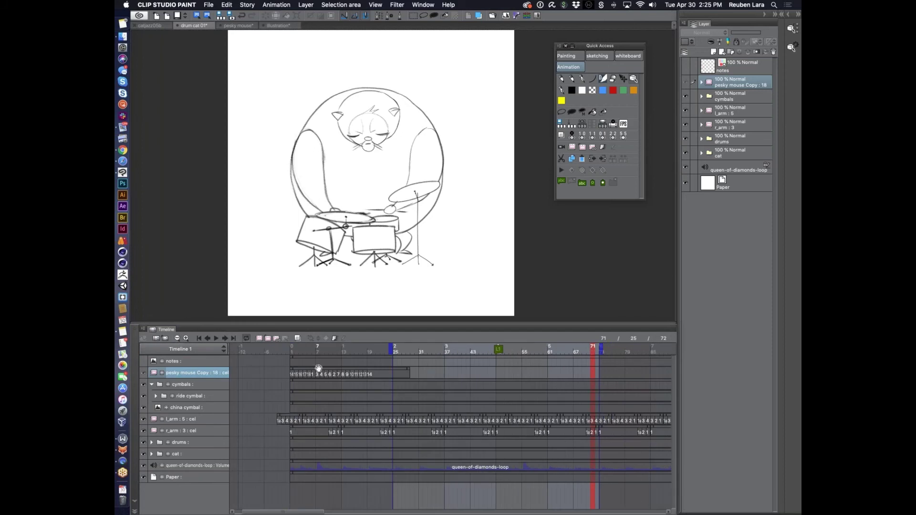
drag(320, 372, 497, 368)
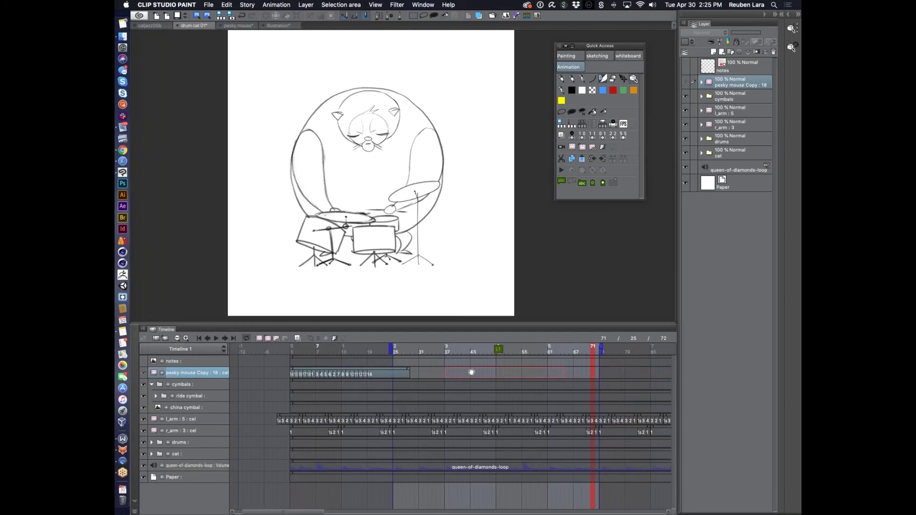
Step: Extend the pesky mouse clip's start to frame 25 and trim its end to about frame 61
scroll(477, 377, right, 2)
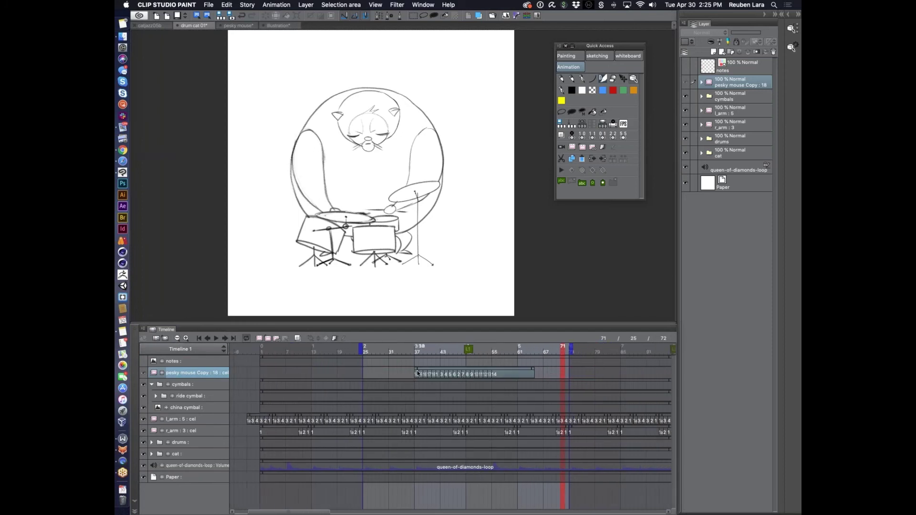
drag(418, 374, 361, 373)
click(367, 369)
drag(541, 381, 522, 376)
Step: Play back the drum cat scene with the mouse, scrub to frame 53 and raise the sound volume
key(space)
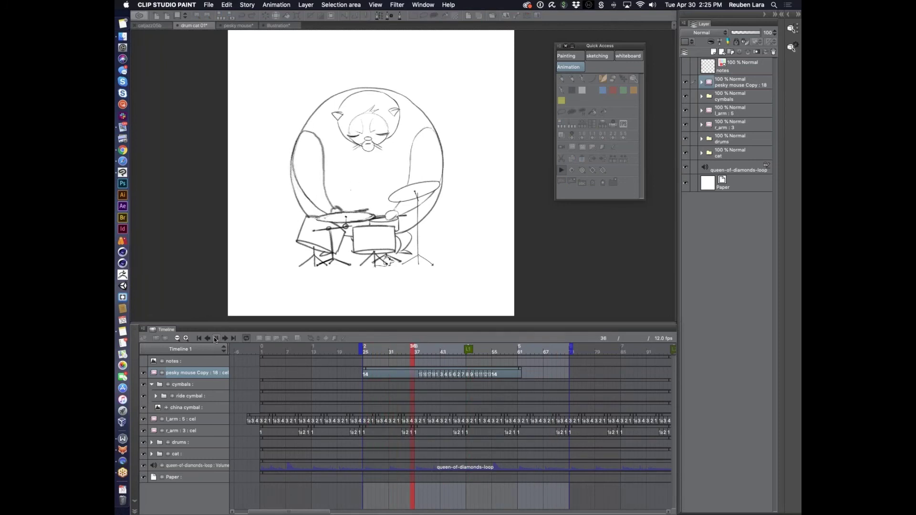
key(space)
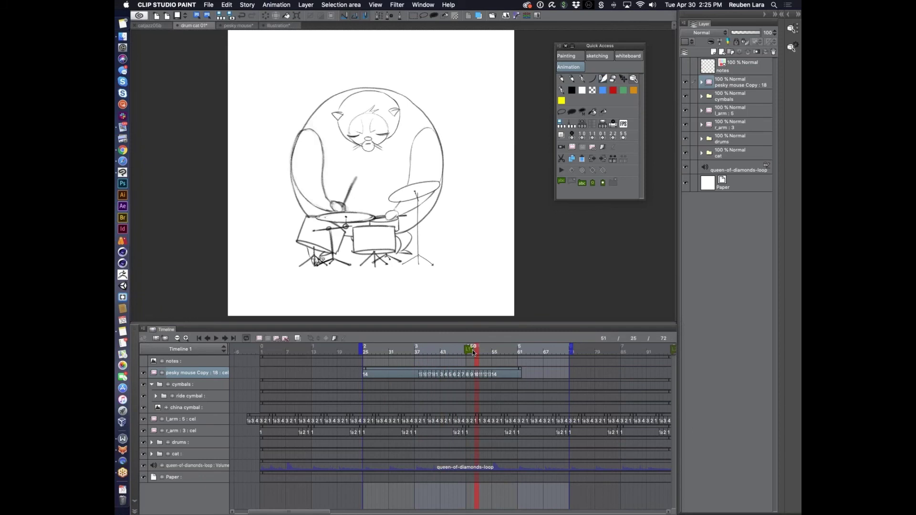
drag(477, 352, 485, 353)
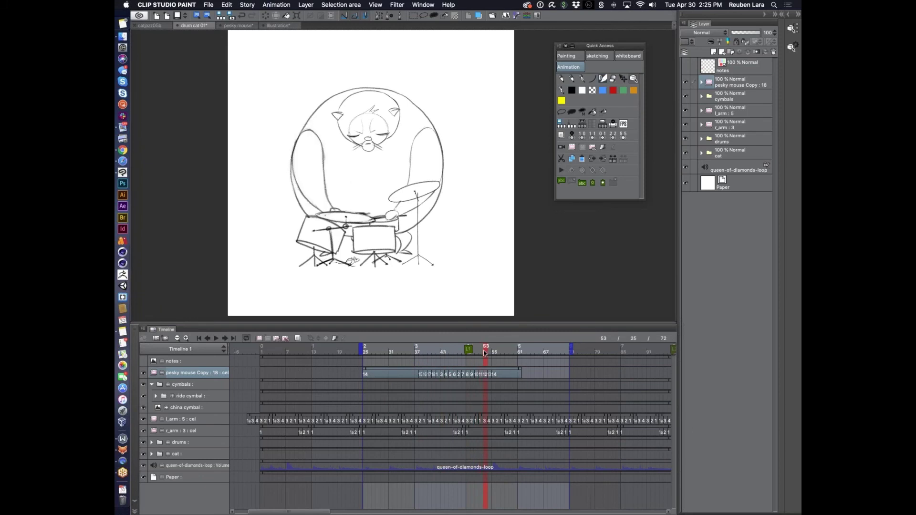
key(XF86AudioRaiseVolume)
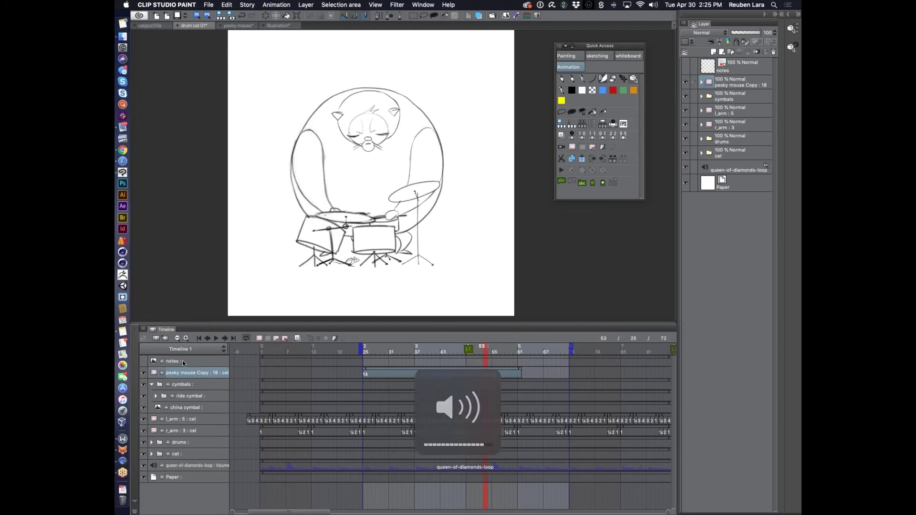
Step: Move the pesky mouse clip to start at frame 36, placing cel 15 at frame 49
click(186, 338)
click(476, 352)
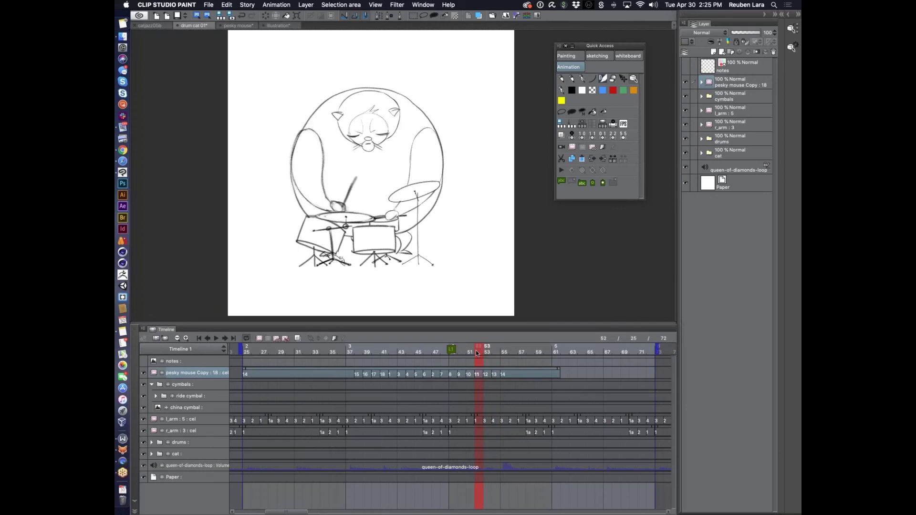
drag(449, 373, 475, 371)
click(419, 350)
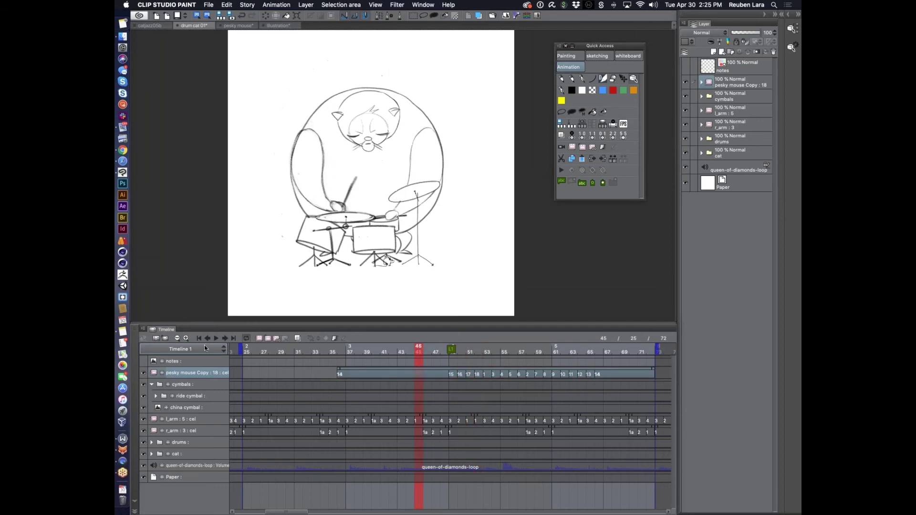
Step: Shift the pesky mouse clip one frame earlier to start at frame 35, playing the scene back to check the timing
click(215, 337)
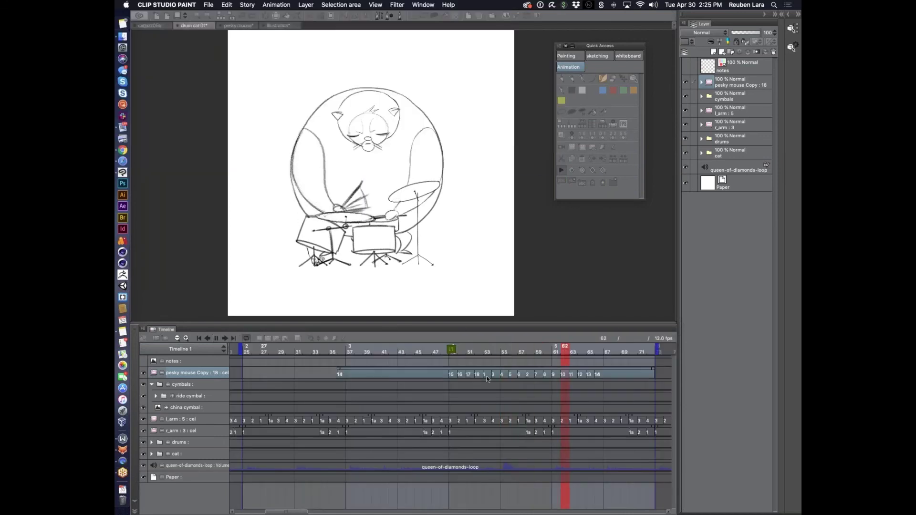
click(215, 338)
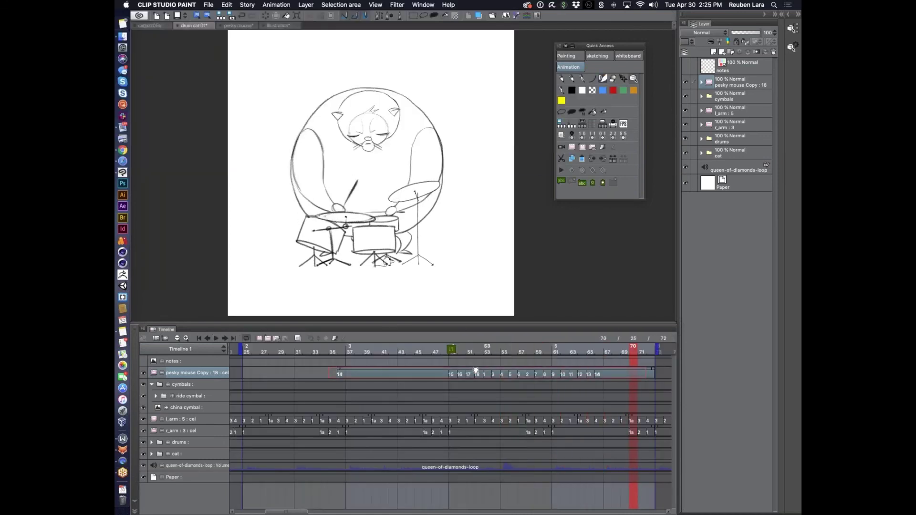
click(215, 338)
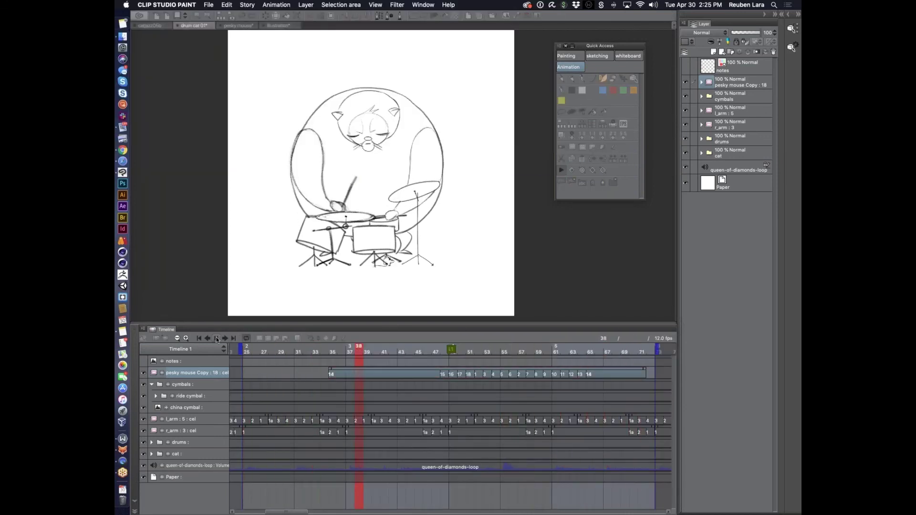
click(283, 340)
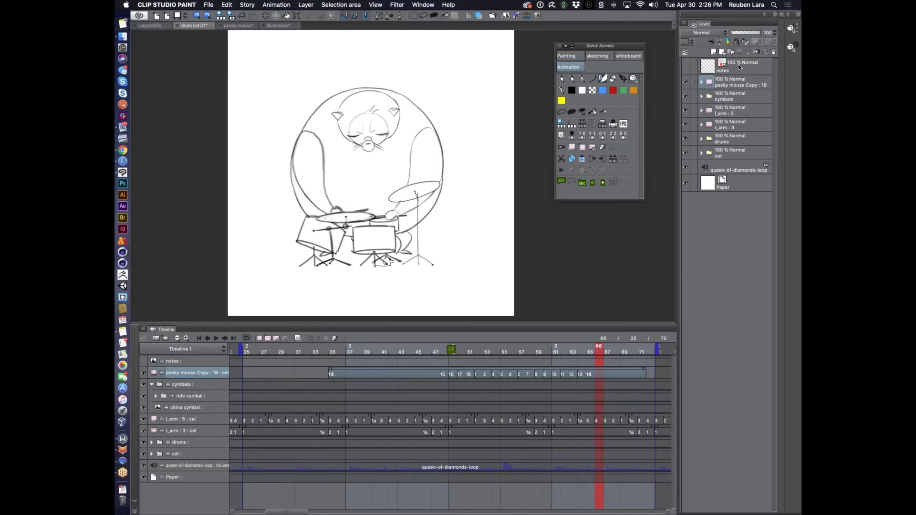
Step: Widen the Layer palette, select the cat folder and move the Quick Access palette slightly away from the layers
drag(679, 239, 659, 247)
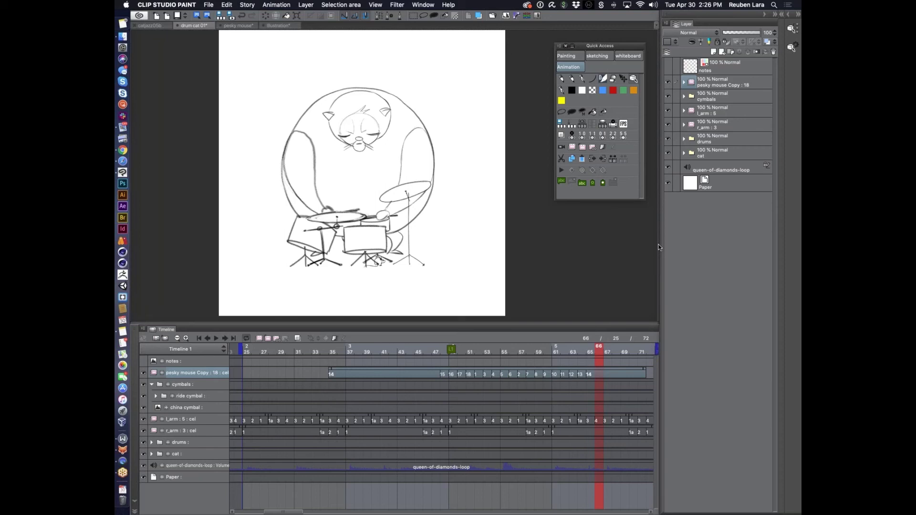
click(721, 154)
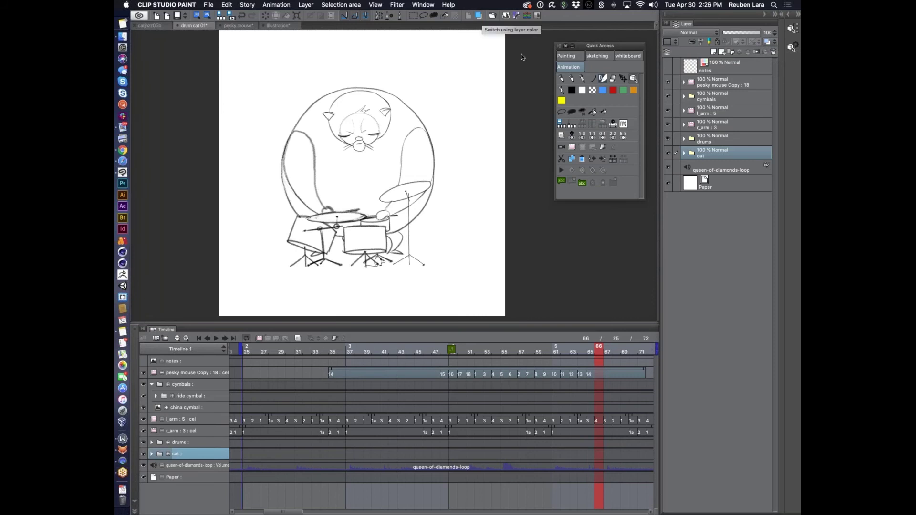
mouse_move(661, 233)
mouse_down()
mouse_move(701, 233)
mouse_move(657, 234)
mouse_up()
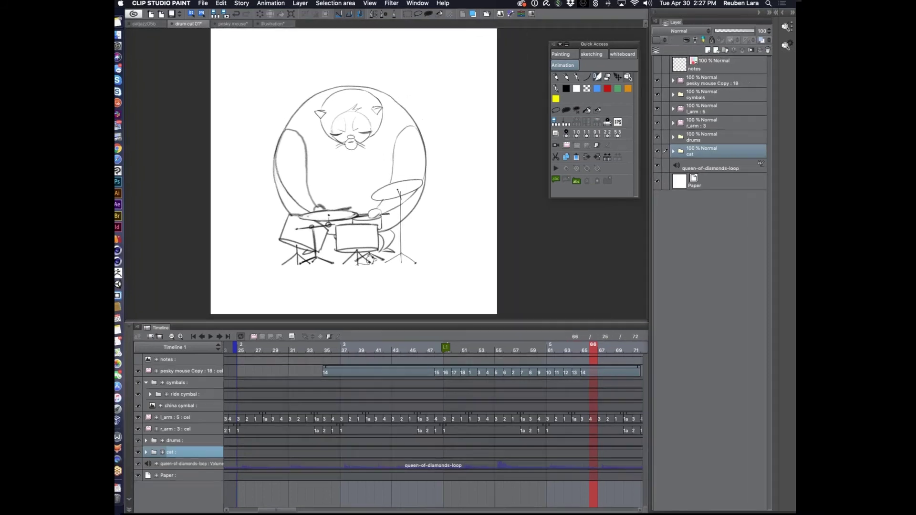
drag(592, 45, 578, 44)
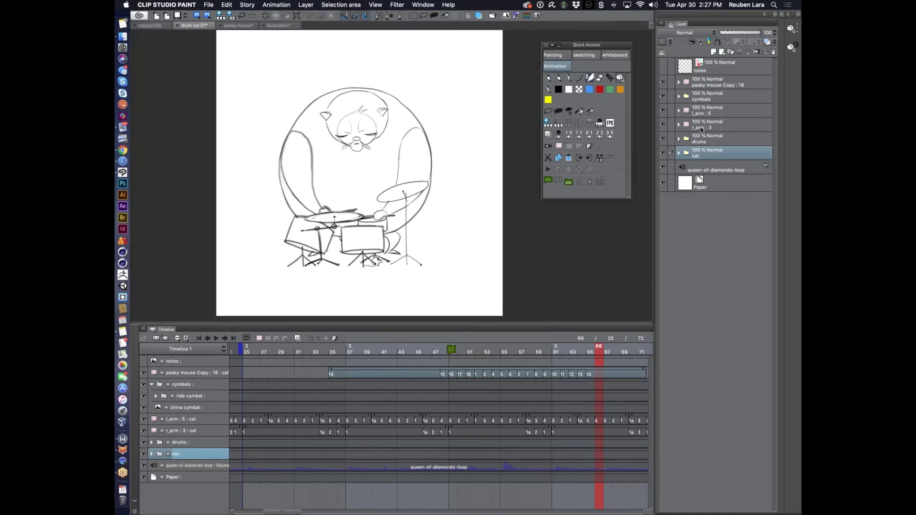
Step: Apply the blue layer color to the cat folder and the drums folder
click(769, 42)
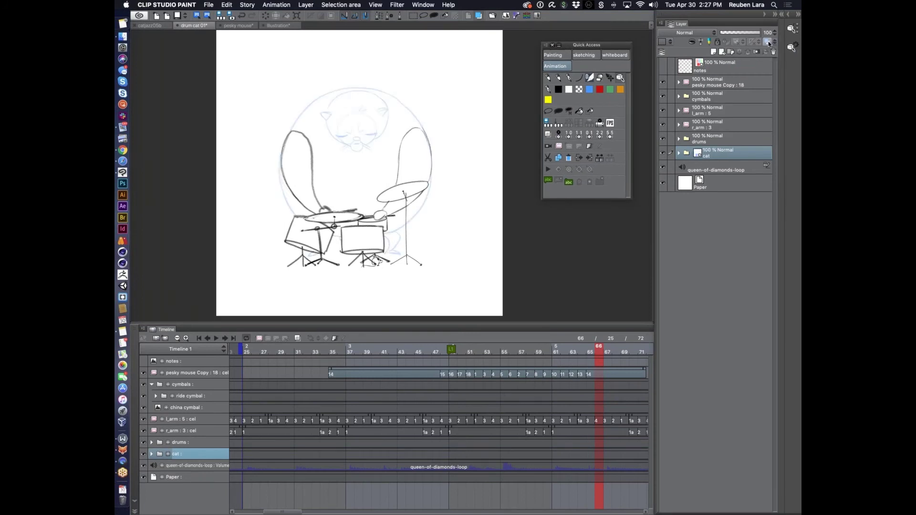
scroll(389, 184, up, 1)
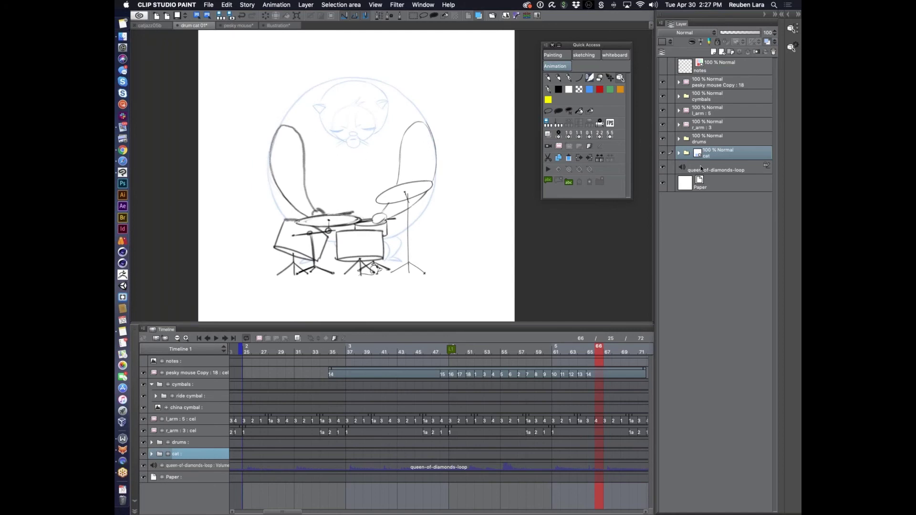
click(710, 139)
click(769, 41)
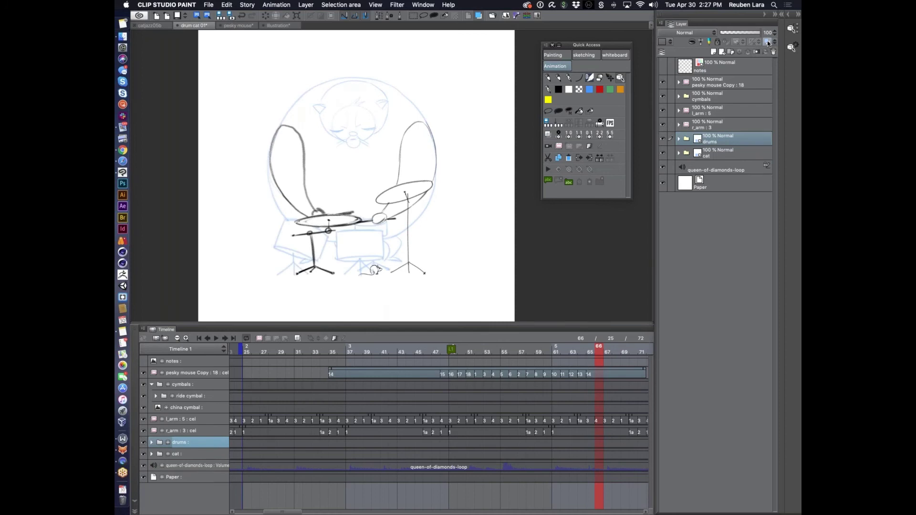
Step: Apply the blue layer color to the r_arm and l_arm animation folders
click(706, 126)
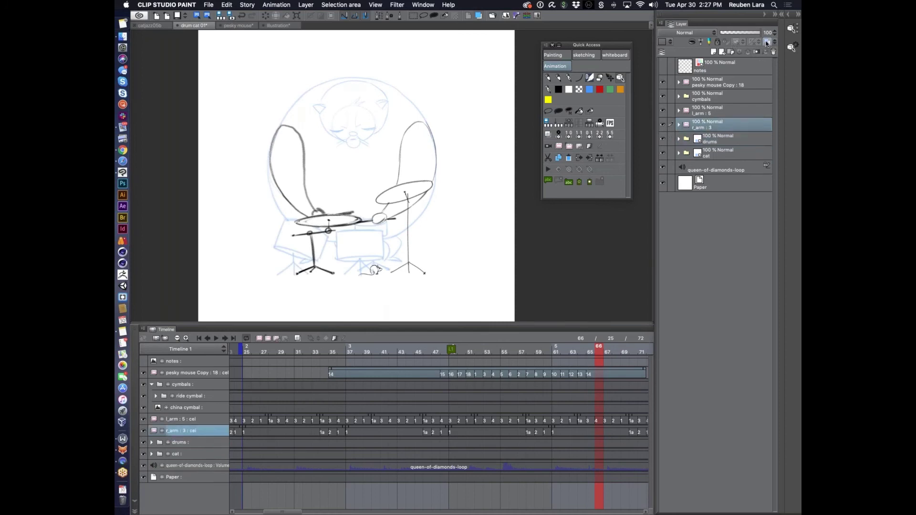
click(768, 42)
click(725, 111)
click(768, 41)
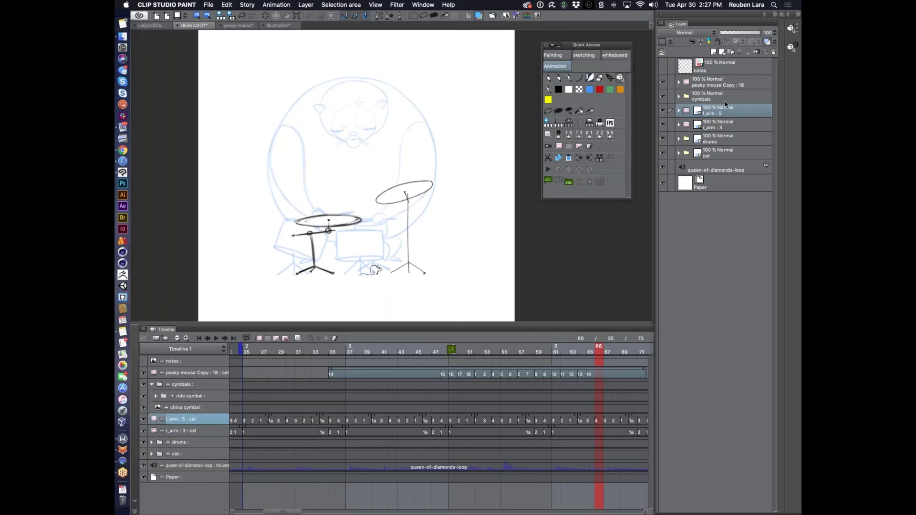
Step: Give the pesky mouse Copy folder a magenta-pink layer color and scrub to frame 61 to review it
click(707, 93)
click(679, 96)
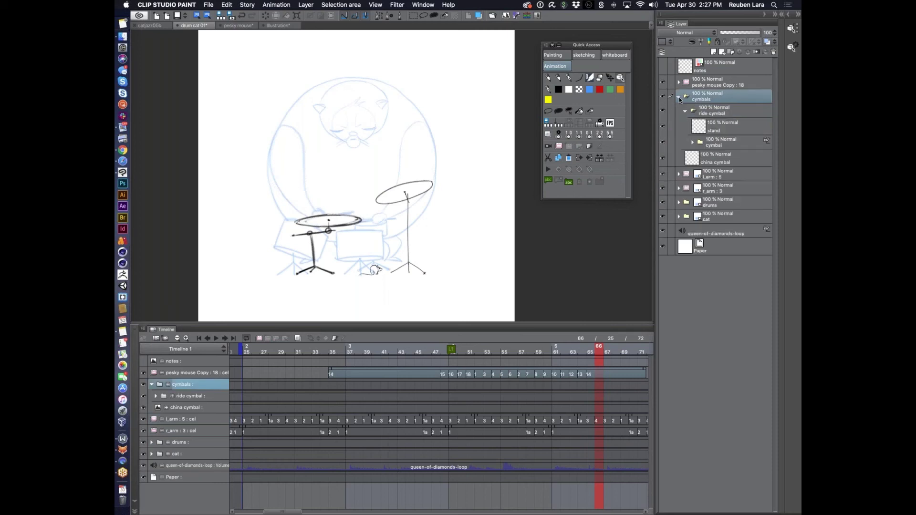
click(711, 85)
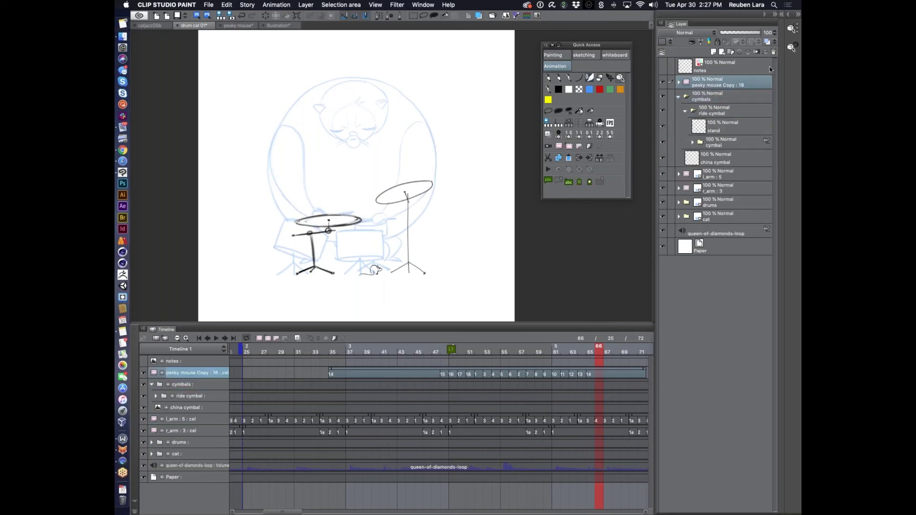
click(769, 42)
click(775, 43)
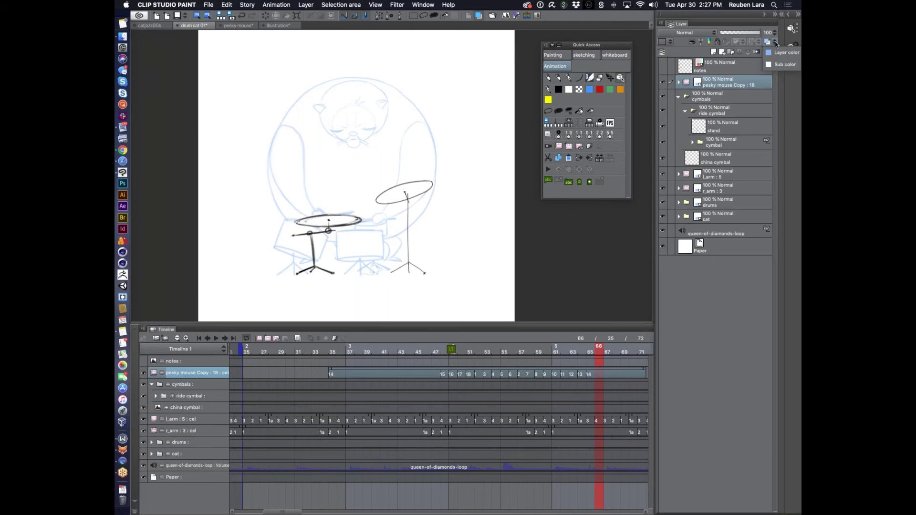
click(772, 52)
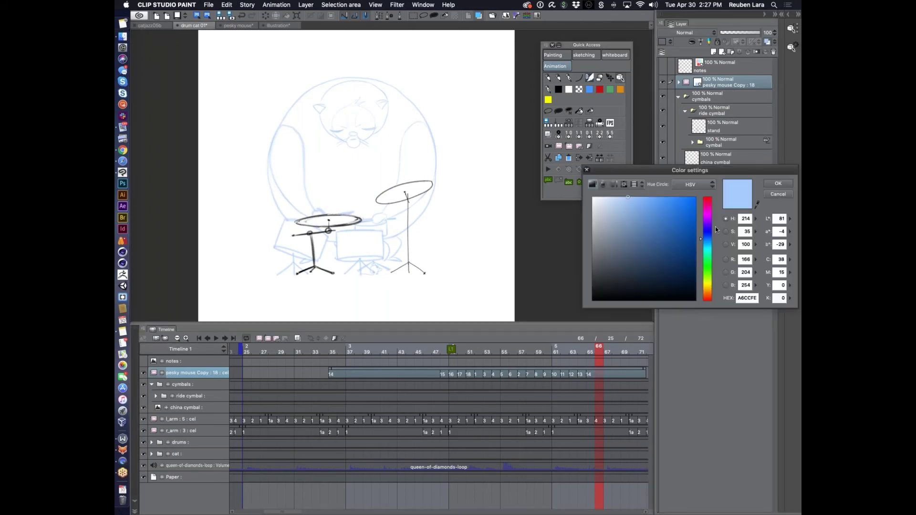
click(709, 207)
click(676, 206)
click(709, 208)
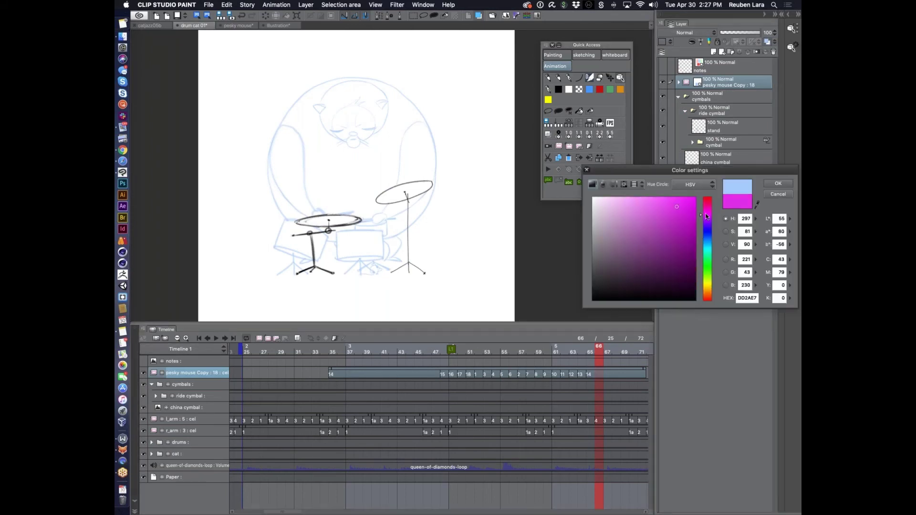
click(774, 183)
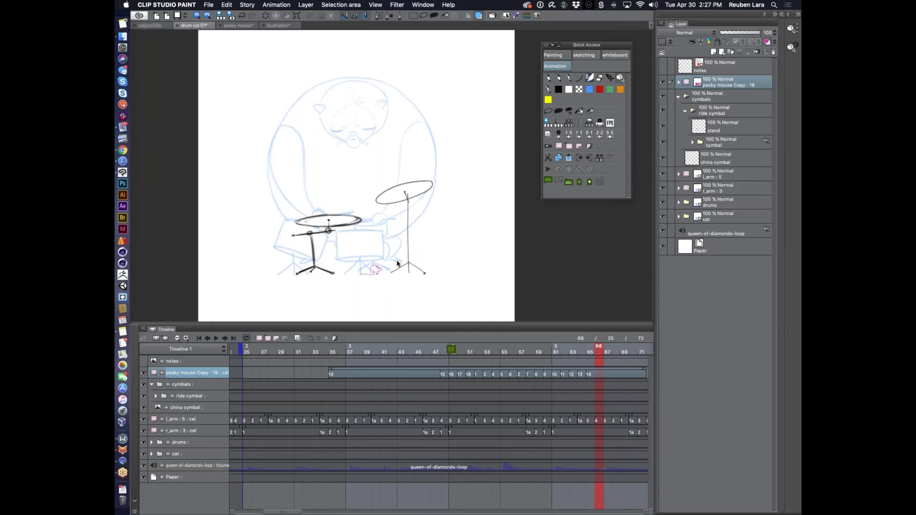
drag(425, 351, 556, 348)
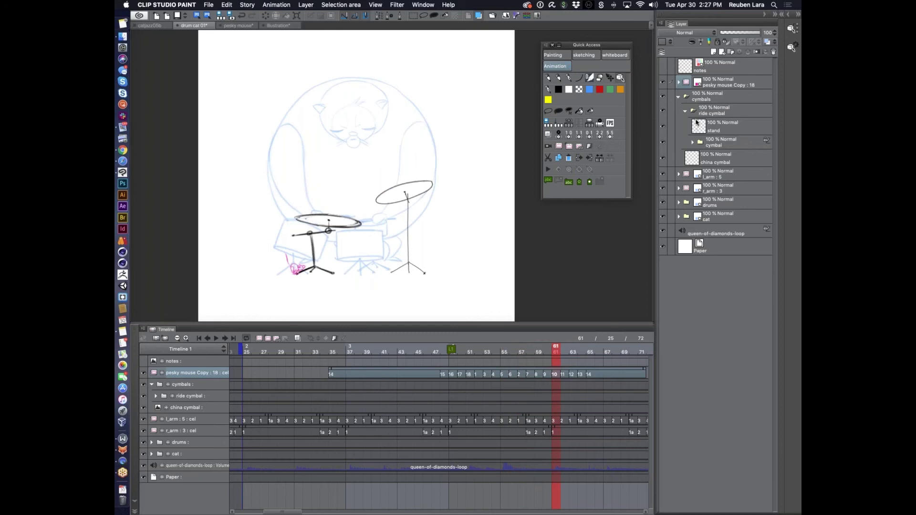
Step: Apply the blue layer color to the cymbals folder and scrub back to frame 44
click(678, 96)
click(736, 100)
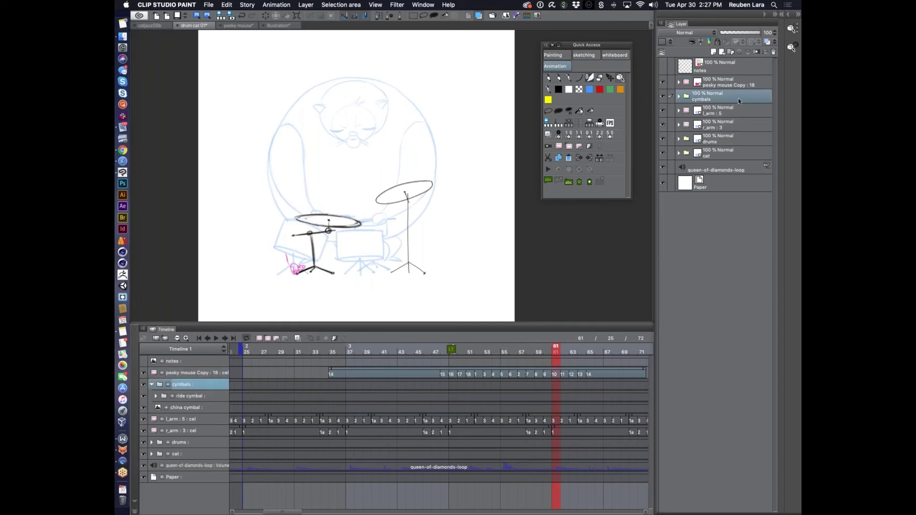
click(768, 42)
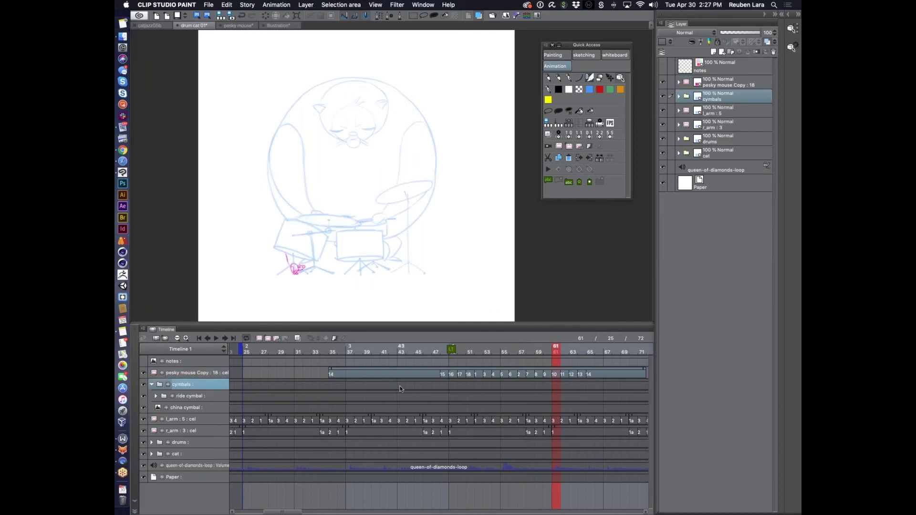
drag(470, 350, 409, 352)
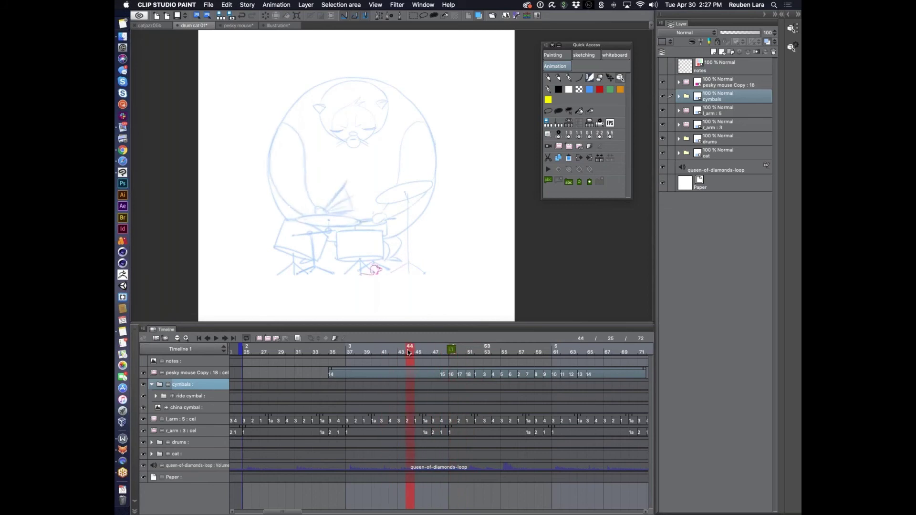
Step: Collapse the cymbals track and add a new animation folder above it named r-arm-hit
click(151, 385)
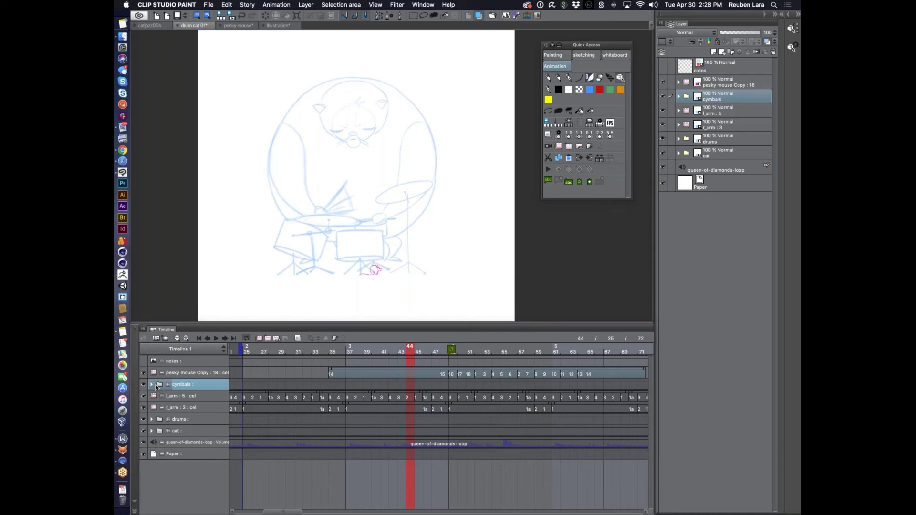
click(259, 339)
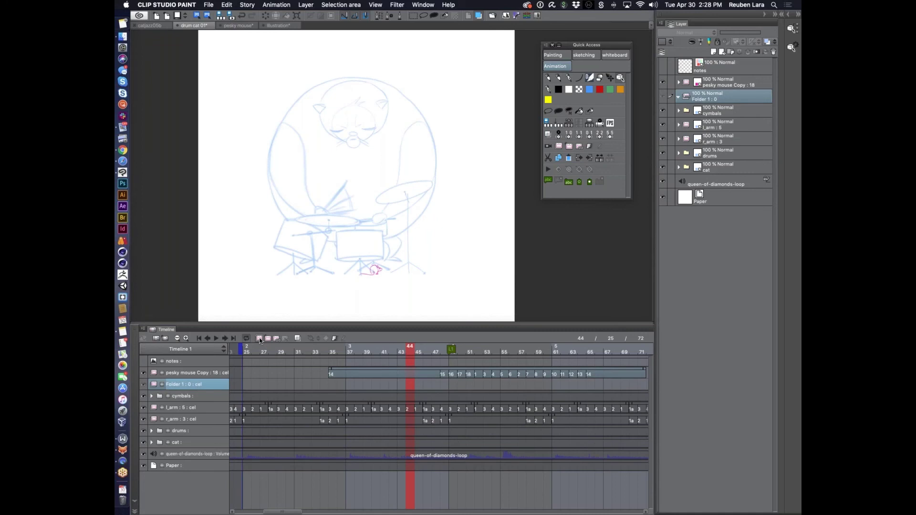
double_click(176, 388)
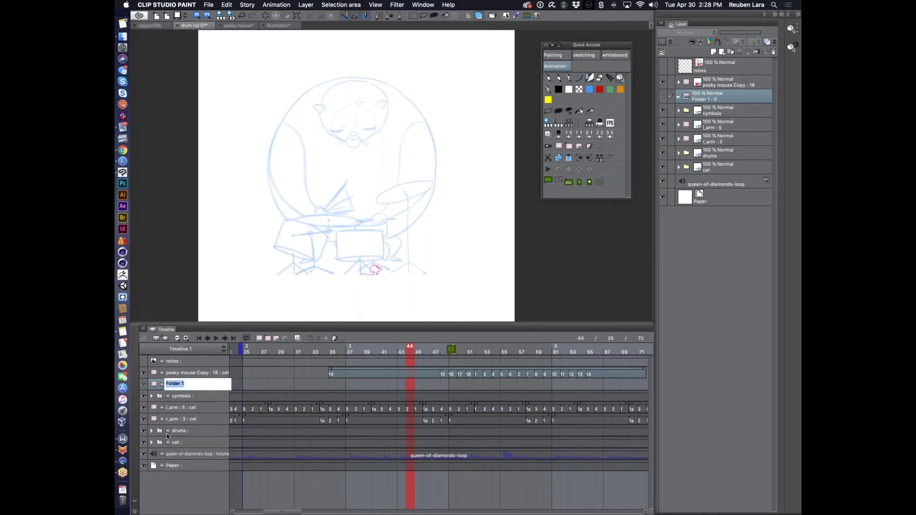
text(r-arm-hit)
key(Return)
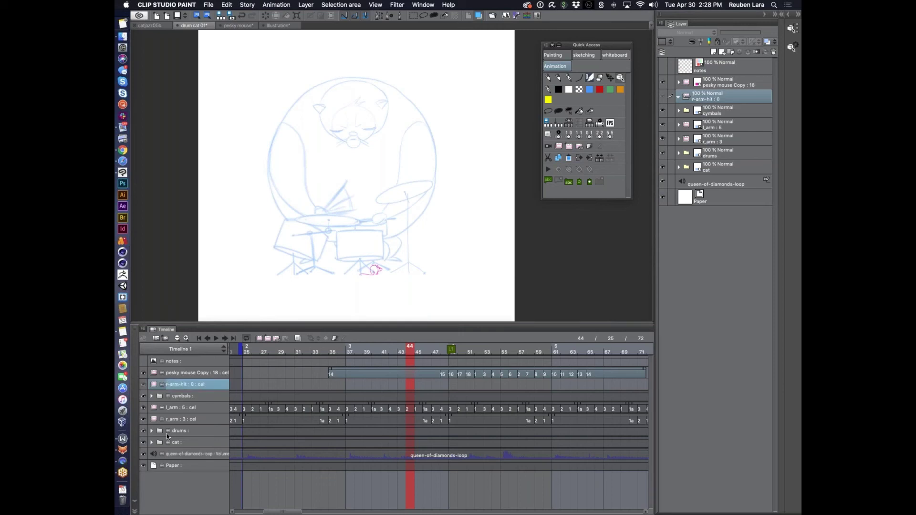
Step: Add a new animation cel to r-arm-hit at frame 51 and shift its clip to start at frame 49
click(401, 350)
scroll(413, 186, up, 3)
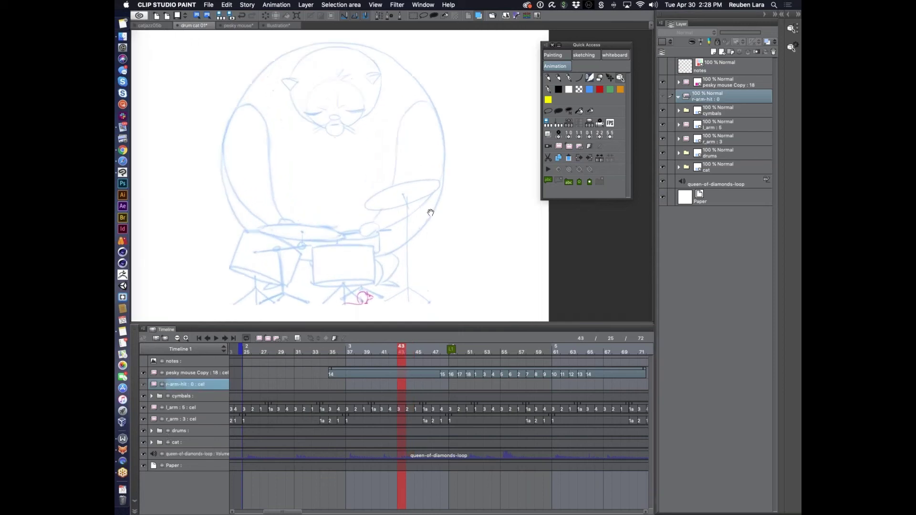
drag(430, 212, 443, 211)
mouse_move(403, 350)
mouse_down()
mouse_move(485, 355)
mouse_move(454, 362)
mouse_move(503, 351)
mouse_move(456, 361)
mouse_move(462, 350)
mouse_move(487, 352)
mouse_move(453, 351)
mouse_up()
click(472, 347)
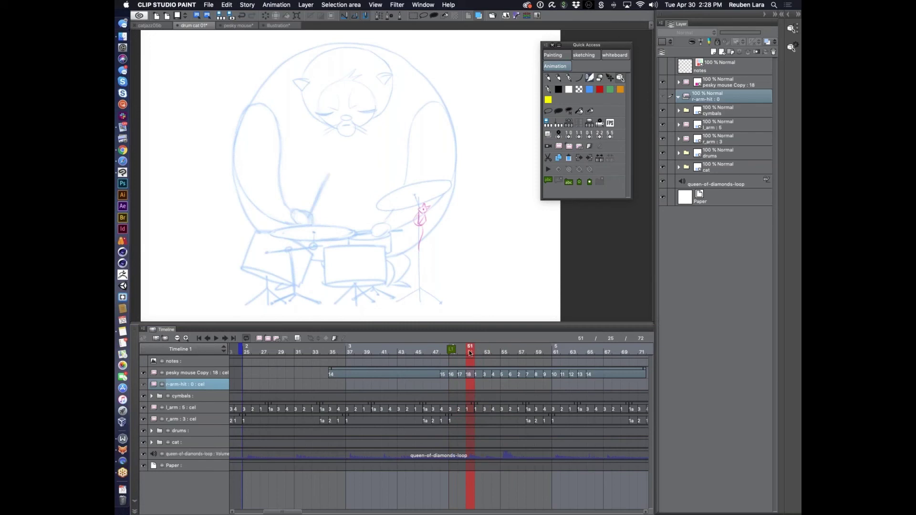
key(Right)
key(Right)
mouse_move(480, 350)
mouse_down()
mouse_move(462, 350)
mouse_move(563, 351)
mouse_move(466, 344)
mouse_up()
click(267, 339)
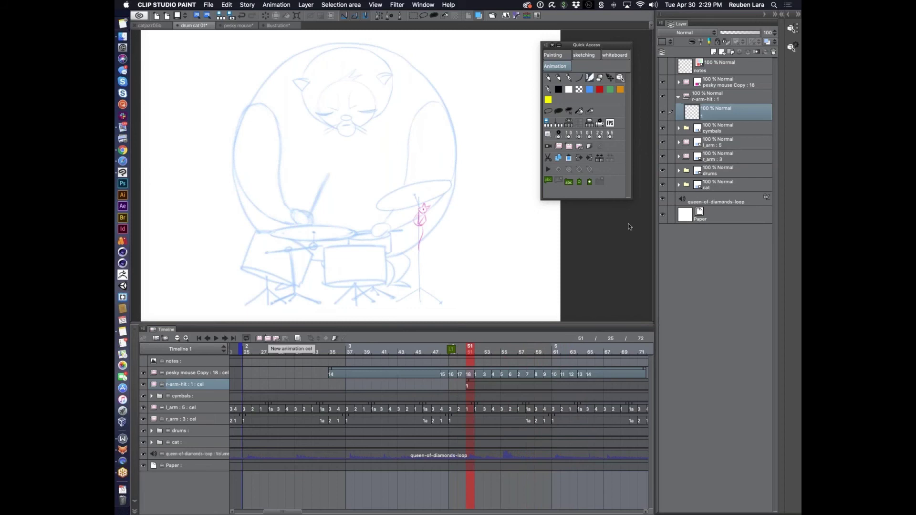
click(468, 384)
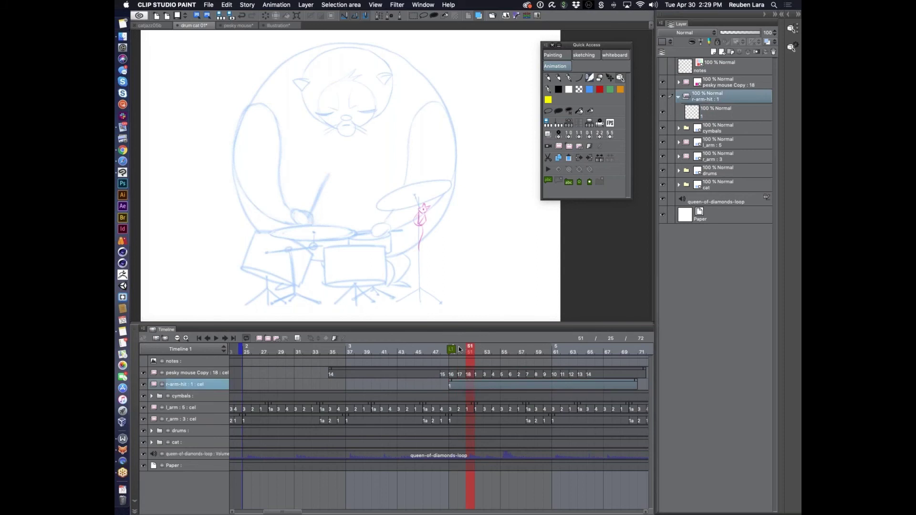
click(452, 385)
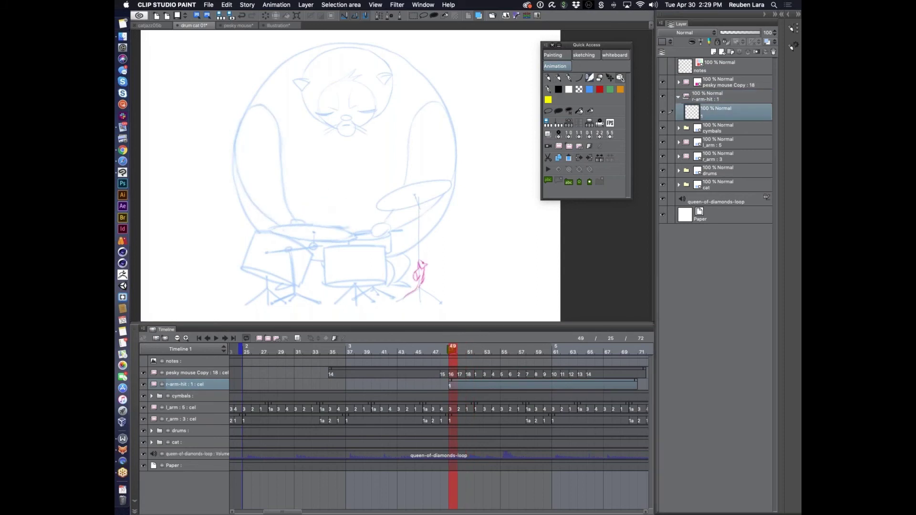
mouse_move(438, 139)
mouse_down()
mouse_move(329, 232)
mouse_move(428, 160)
mouse_up()
drag(334, 229, 454, 155)
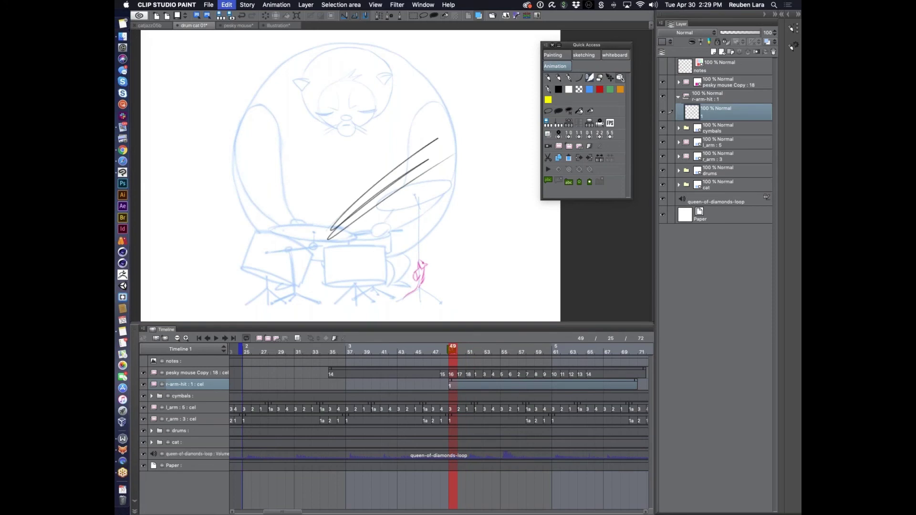
key(Delete)
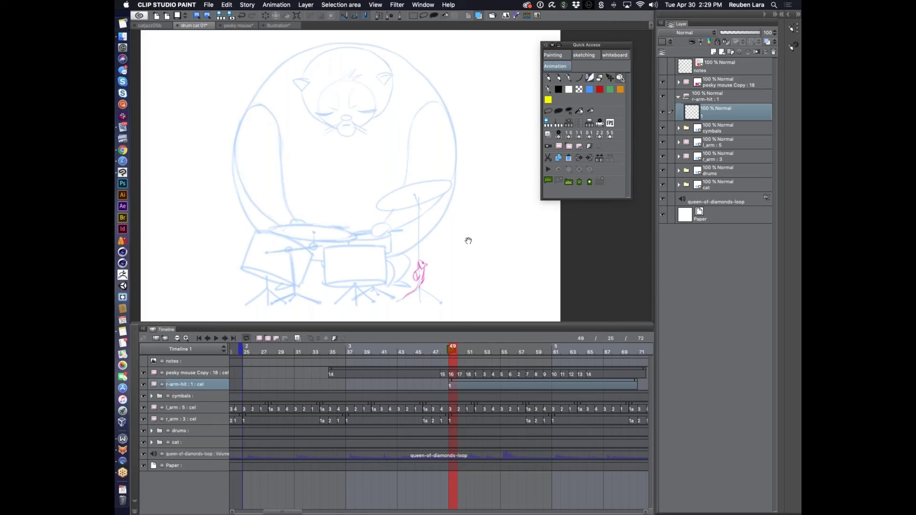
Step: Draw the first hitting-arm pose on cel 1: a drumstick and round hand over the center drum, with the arm outlined up to the shoulder
drag(459, 234, 431, 221)
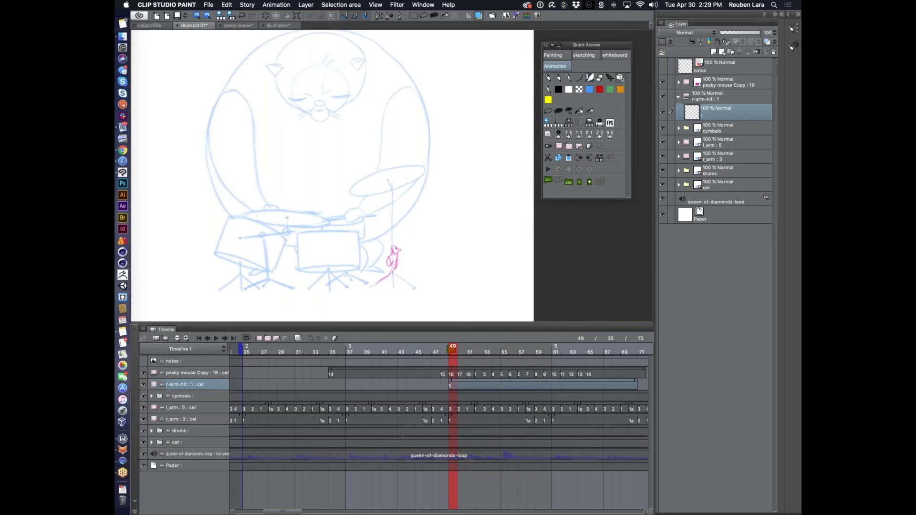
drag(445, 233, 487, 243)
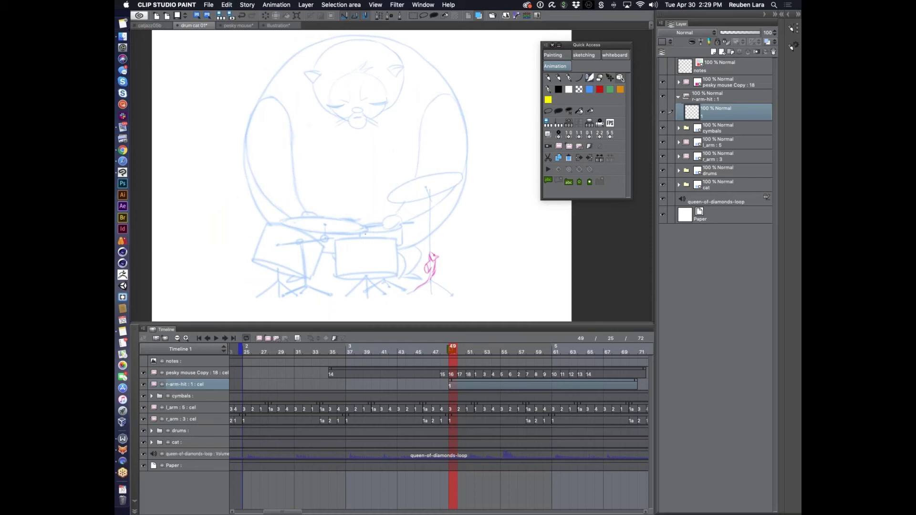
mouse_move(365, 234)
mouse_down()
mouse_move(385, 229)
mouse_move(373, 224)
mouse_move(341, 241)
mouse_move(403, 227)
mouse_up()
mouse_move(440, 94)
mouse_down()
mouse_move(426, 107)
mouse_move(409, 183)
mouse_move(380, 224)
mouse_up()
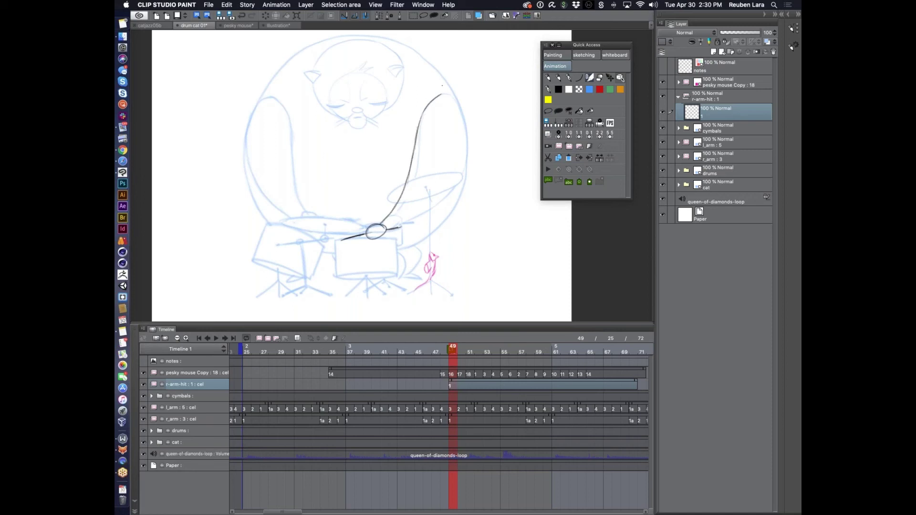
drag(443, 94, 462, 124)
drag(382, 230, 434, 204)
mouse_move(463, 117)
mouse_down()
mouse_move(452, 175)
mouse_move(433, 205)
mouse_up()
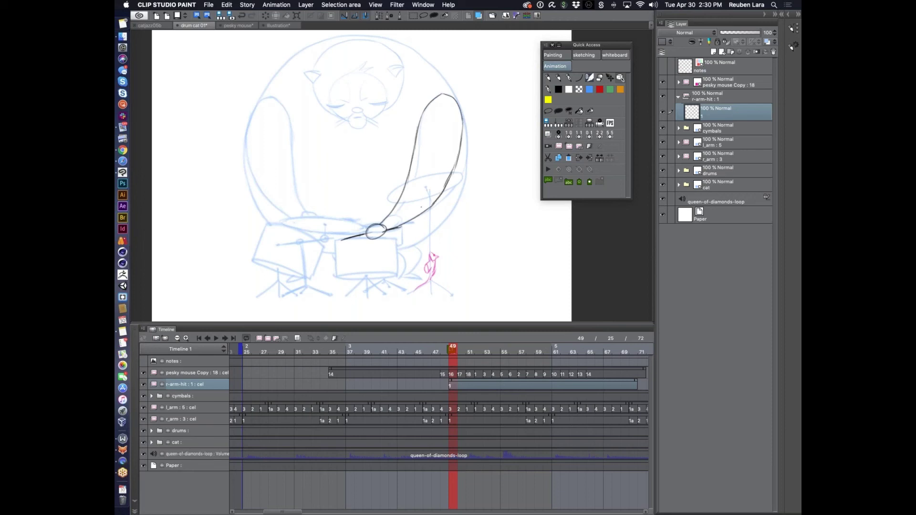
drag(461, 149, 427, 209)
mouse_move(459, 149)
mouse_down()
mouse_move(451, 179)
mouse_move(422, 213)
mouse_up()
Step: Shift the r-arm-hit clip one frame later to start at frame 50 and add new cel 2 at frame 49
click(461, 351)
click(456, 352)
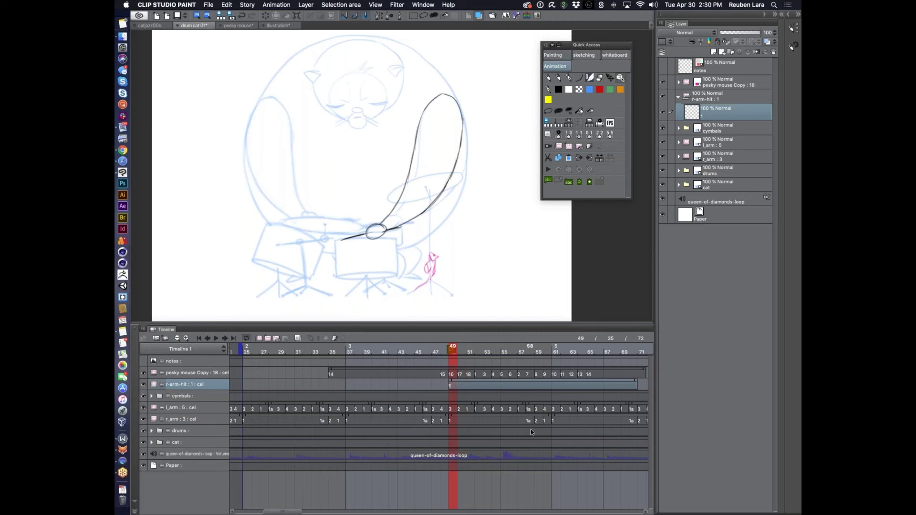
click(470, 382)
drag(469, 382, 478, 382)
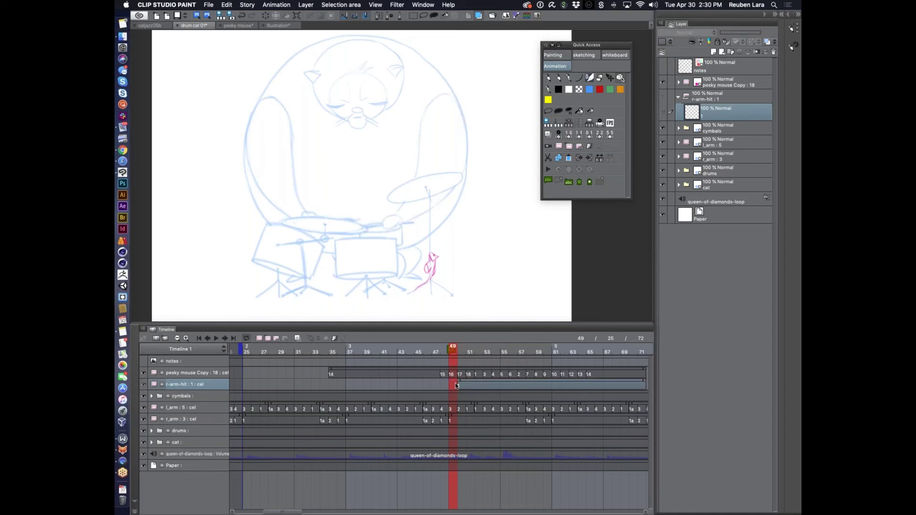
click(268, 339)
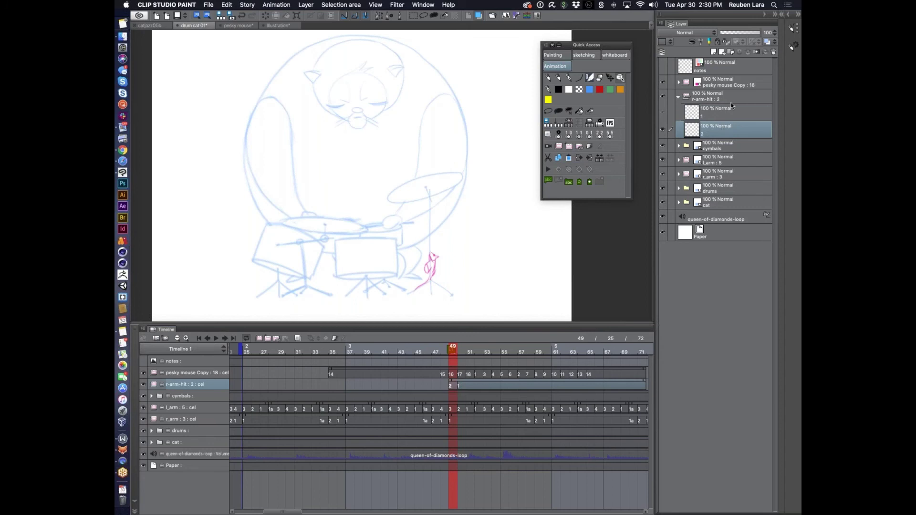
Step: Flip between frames 49 and 50, select cel 2 at frame 49 and enable onion skin to see the neighboring arm drawing
key(Right)
key(Left)
click(452, 387)
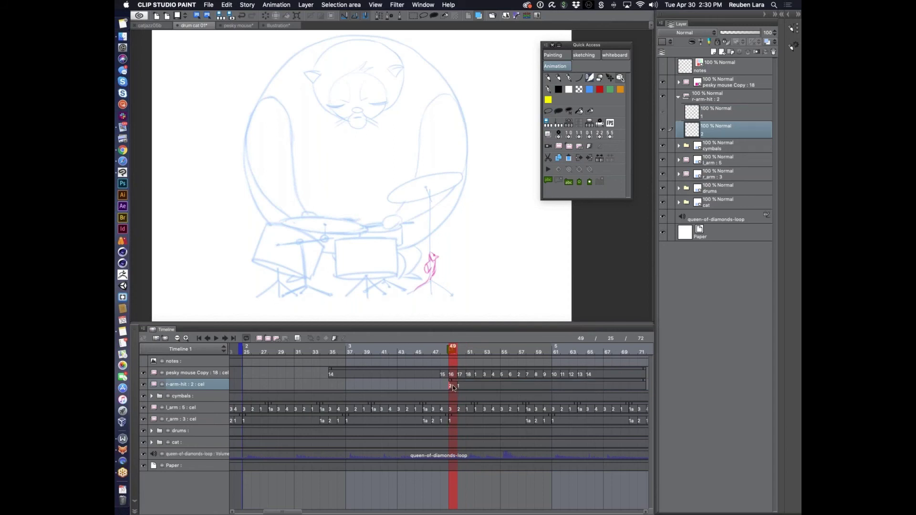
click(296, 337)
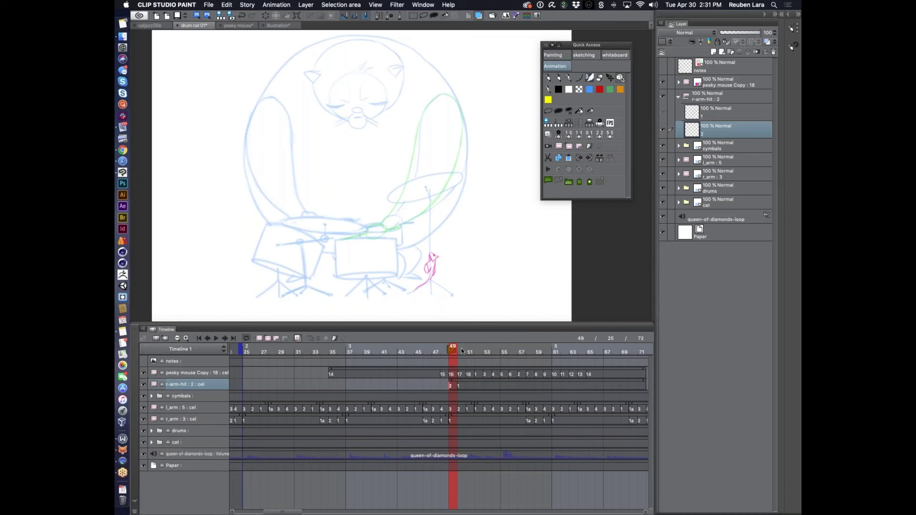
mouse_move(454, 354)
mouse_down()
mouse_move(462, 353)
mouse_move(452, 350)
mouse_up()
Step: Change the layer color of the cat, r_arm and l_arm folders together to a golden yellow
click(717, 203)
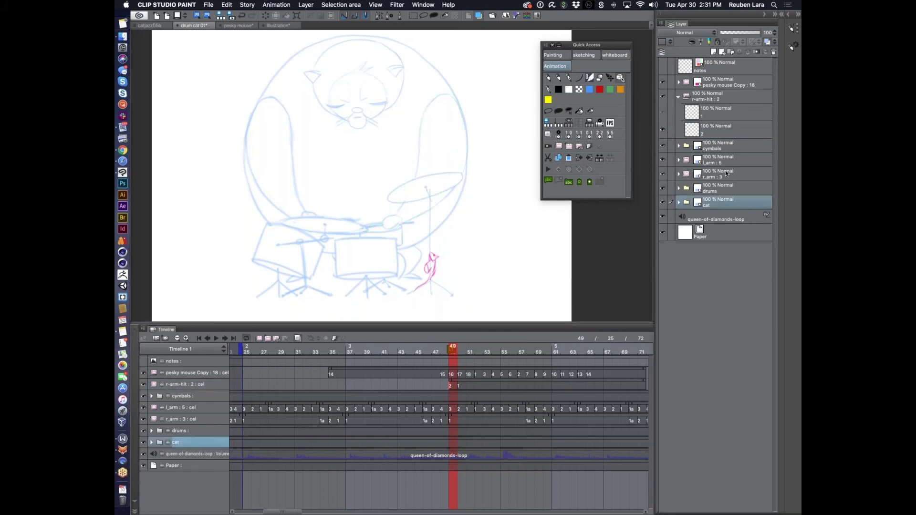
super+click(725, 170)
super+click(720, 159)
click(768, 42)
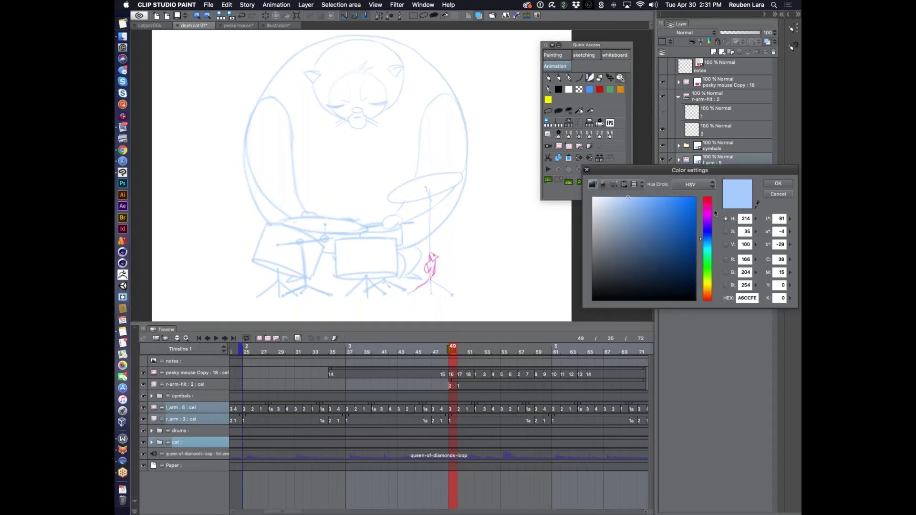
click(707, 285)
click(708, 288)
drag(690, 228, 689, 215)
click(773, 188)
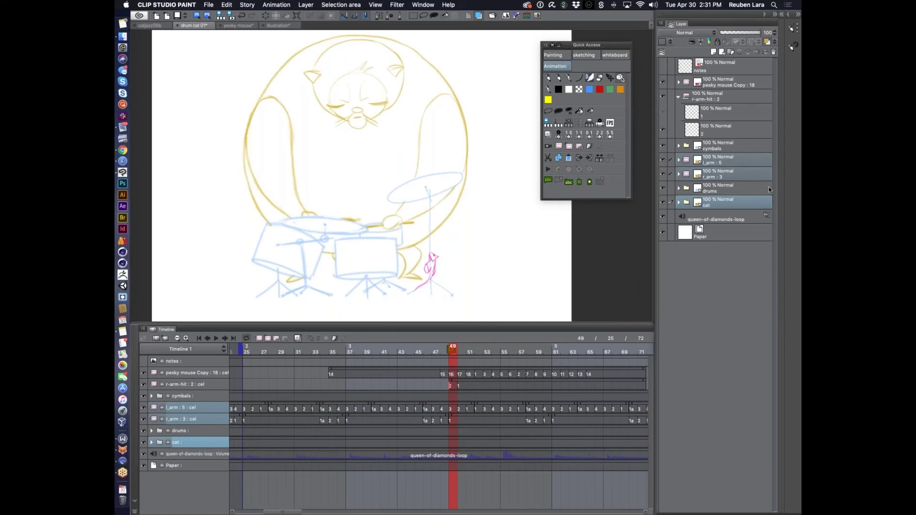
Step: Change the layer color of the selected cat, r_arm and l_arm layers to a brighter, lighter yellow
click(768, 42)
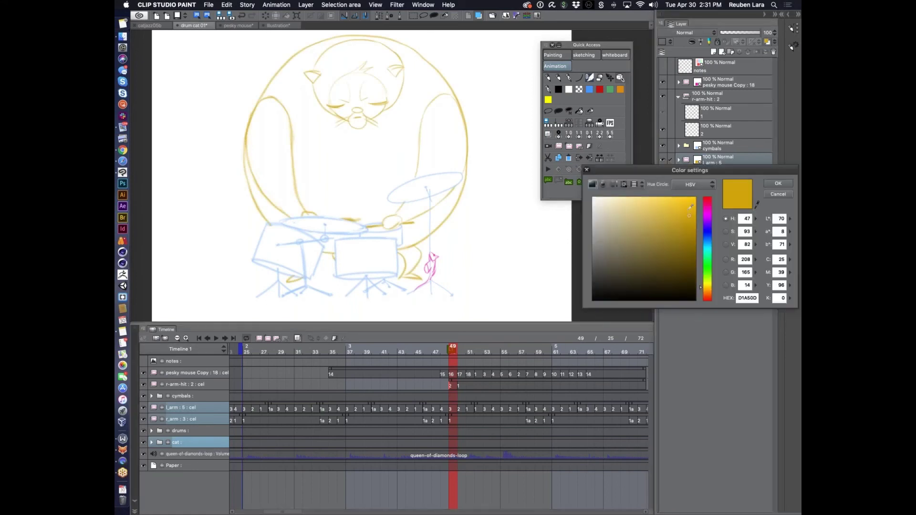
click(664, 200)
click(773, 185)
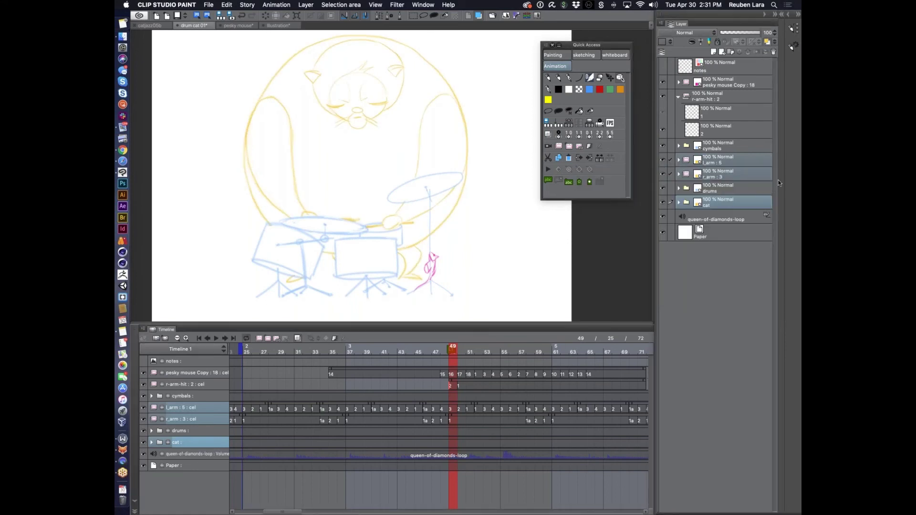
Step: Draw the raised arm pose on r-arm-hit cel 2 at frame 49: drumstick through the hand above the drums, with the arm outlined up to the shoulder
click(454, 385)
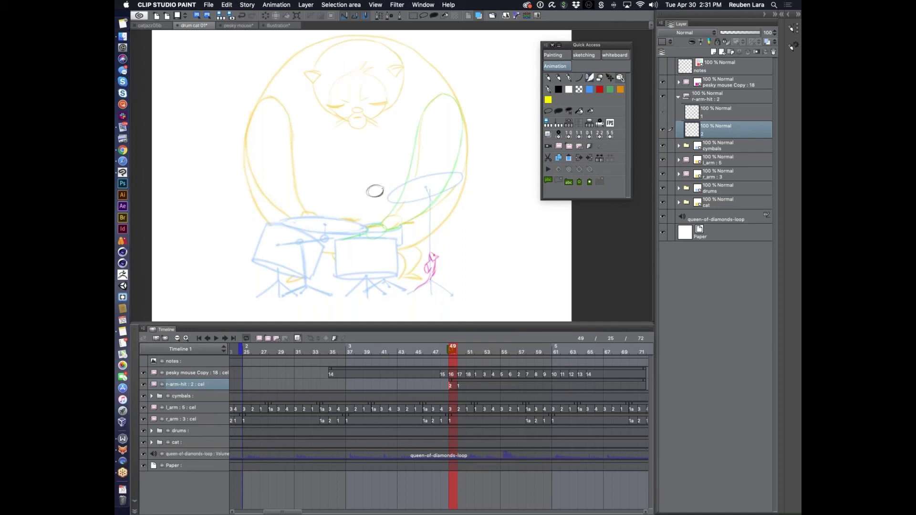
drag(337, 185, 405, 199)
mouse_move(442, 93)
mouse_down()
mouse_move(422, 113)
mouse_move(419, 165)
mouse_up()
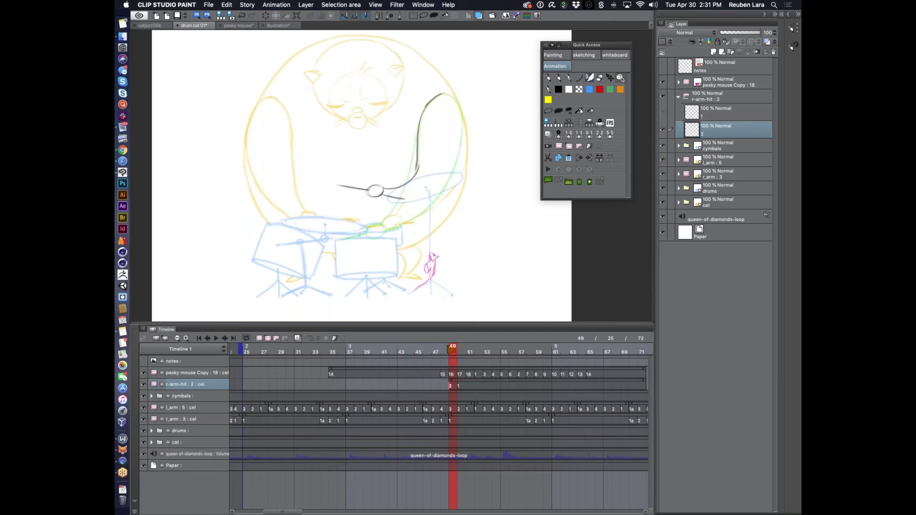
mouse_move(376, 195)
mouse_down()
mouse_move(419, 207)
mouse_move(441, 195)
mouse_up()
mouse_move(445, 94)
mouse_down()
mouse_move(463, 116)
mouse_move(465, 141)
mouse_move(439, 197)
mouse_up()
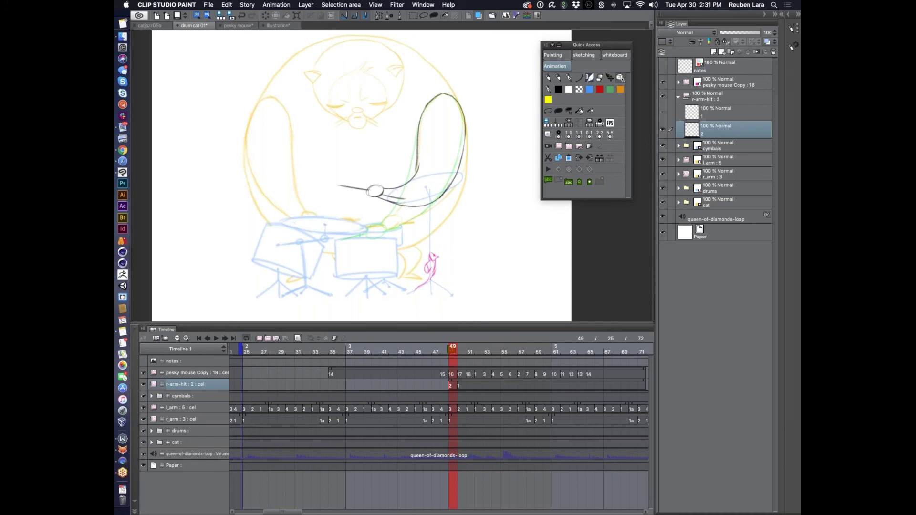
drag(418, 148, 415, 179)
Step: Erase the drumstick in the raised pose on cel 2 and redraw it slanting more steeply upward from the hand
drag(453, 349, 454, 348)
key(e)
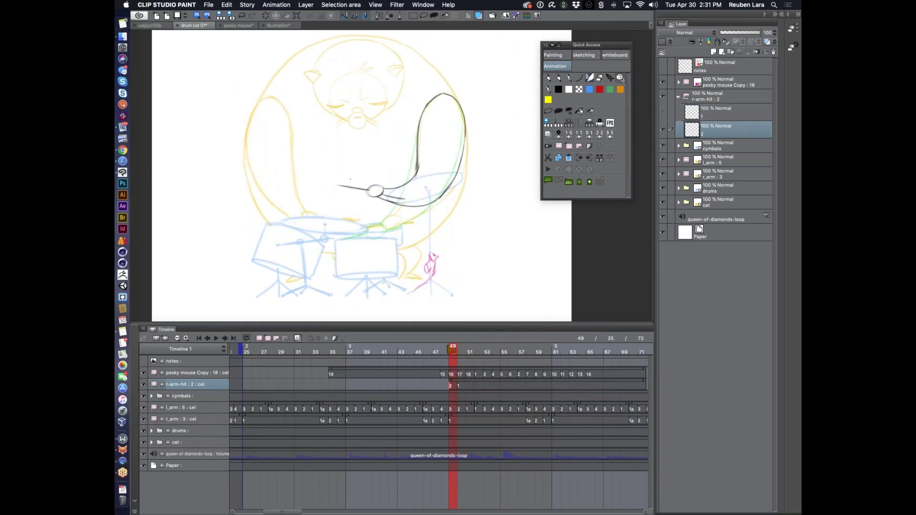
drag(337, 185, 371, 189)
key(p)
drag(343, 167, 375, 192)
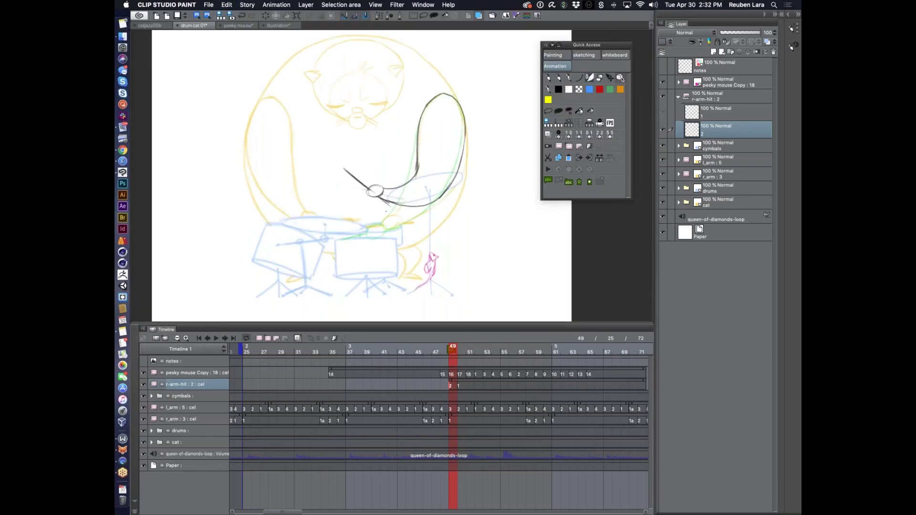
Step: Flip between frames 49 to 51 to compare the arm poses and add a new r-arm-hit cel at frame 51
click(470, 351)
click(453, 350)
click(470, 352)
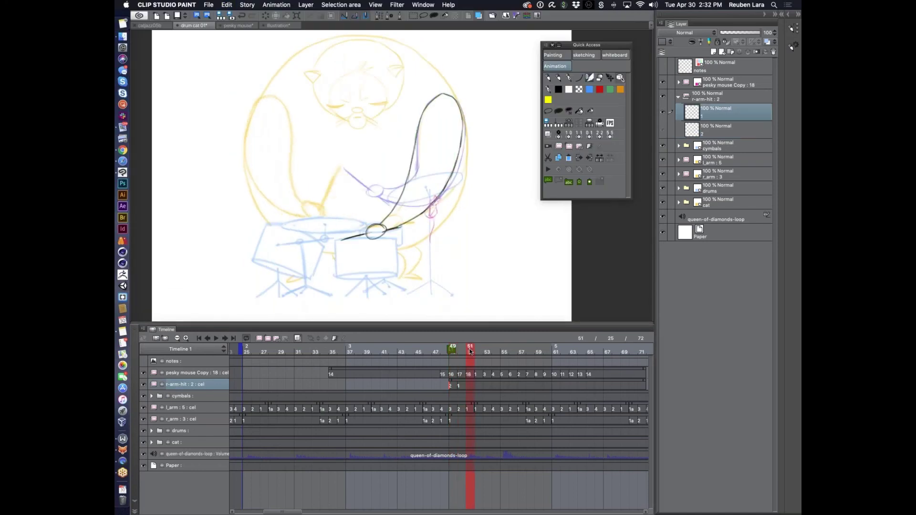
click(453, 351)
click(463, 353)
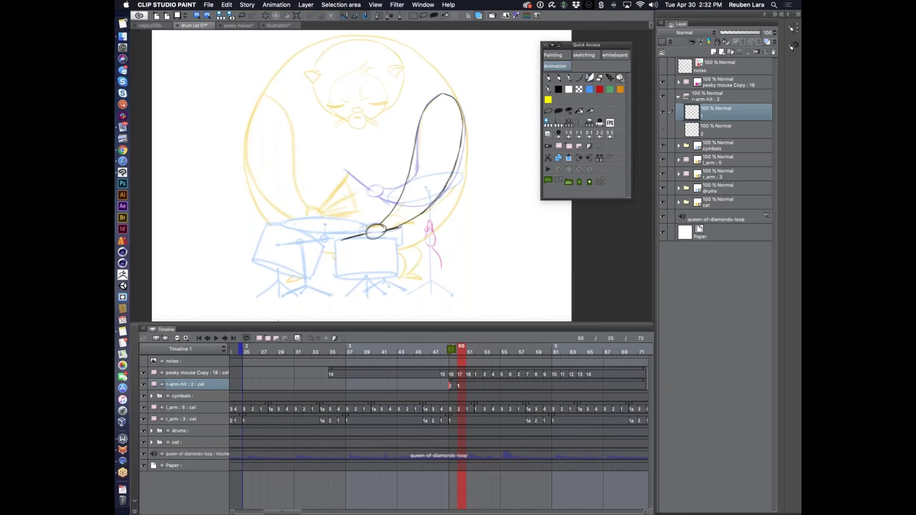
click(263, 338)
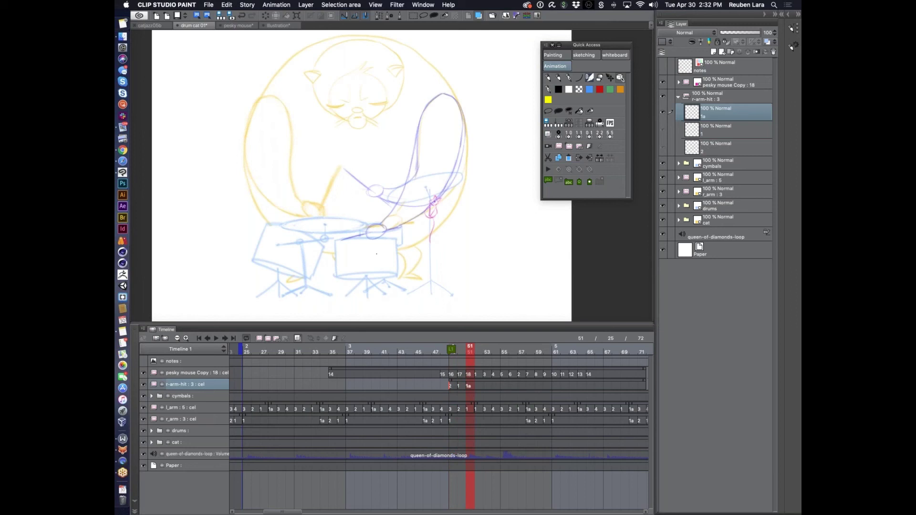
Step: Draw the rebound pose on the new frame 51 cel: hand and drumstick slightly above the hit position, with both sides of the arm outlined
mouse_move(386, 218)
mouse_down()
mouse_move(378, 224)
mouse_move(380, 216)
mouse_up()
mouse_move(432, 99)
mouse_down()
mouse_move(404, 195)
mouse_move(386, 223)
mouse_move(407, 218)
mouse_up()
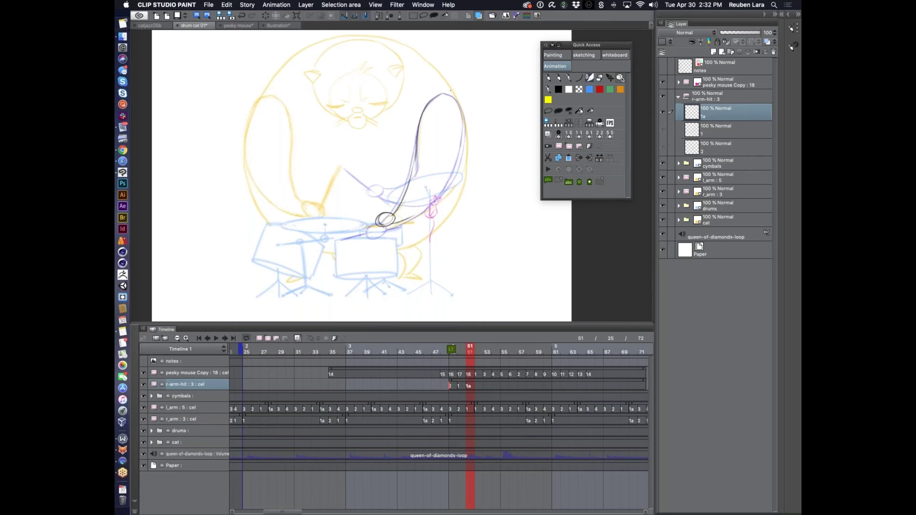
mouse_move(453, 97)
mouse_down()
mouse_move(465, 129)
mouse_move(458, 165)
mouse_move(409, 219)
mouse_up()
key(super+z)
drag(451, 180, 411, 217)
key(super+z)
mouse_move(450, 181)
mouse_down()
mouse_move(410, 218)
mouse_move(358, 216)
mouse_move(411, 218)
mouse_up()
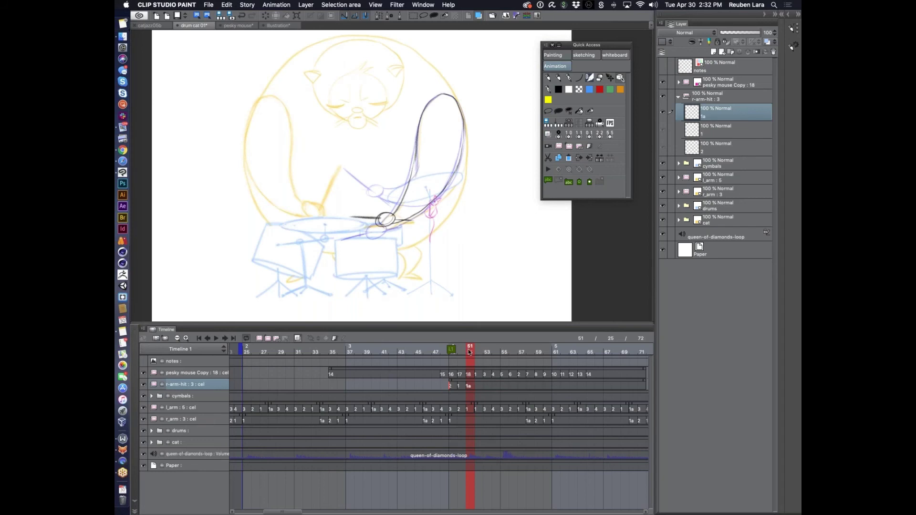
Step: Check the arm motion, shift the r-arm-hit clip one frame later to start at frame 50, and add a new cel at frame 49
mouse_move(470, 352)
mouse_down()
mouse_move(453, 352)
mouse_move(477, 352)
mouse_move(461, 353)
mouse_up()
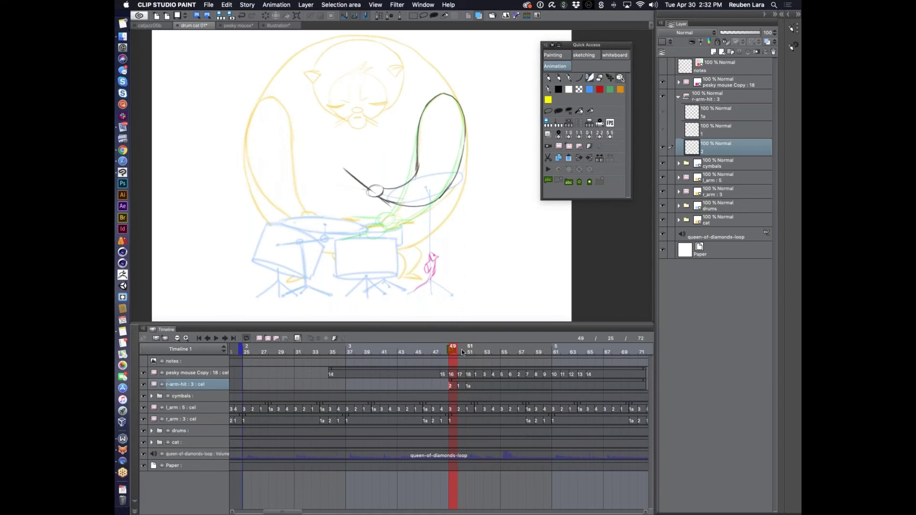
mouse_move(462, 349)
mouse_down()
mouse_move(453, 352)
mouse_move(463, 382)
mouse_up()
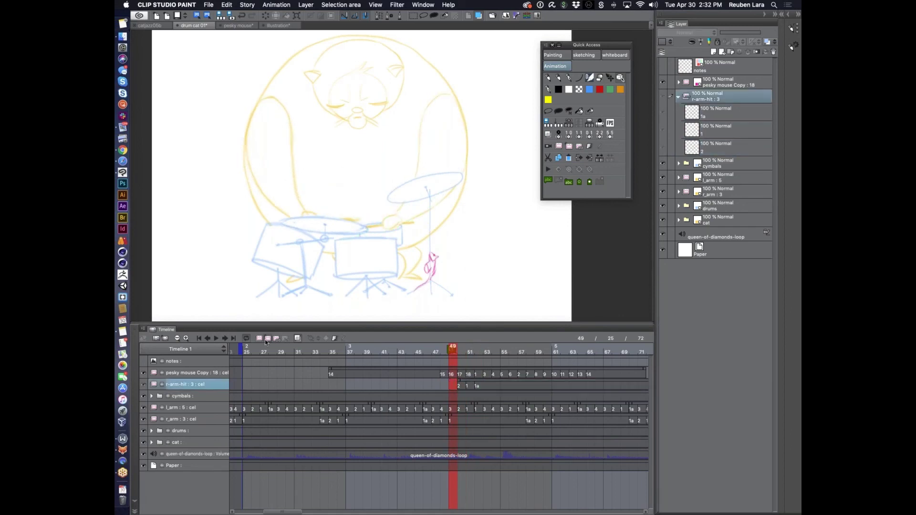
click(266, 341)
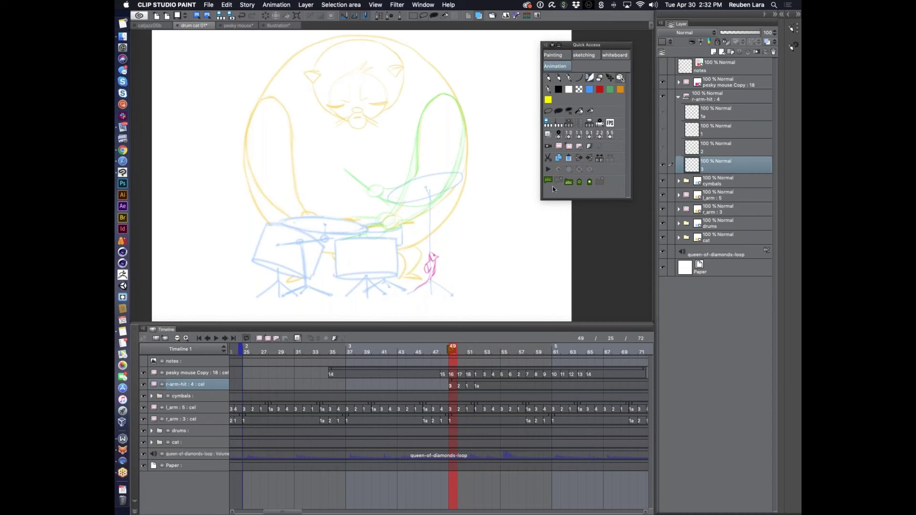
Step: Set the onion skin to show 1 previous cel and 1 next cel
click(267, 6)
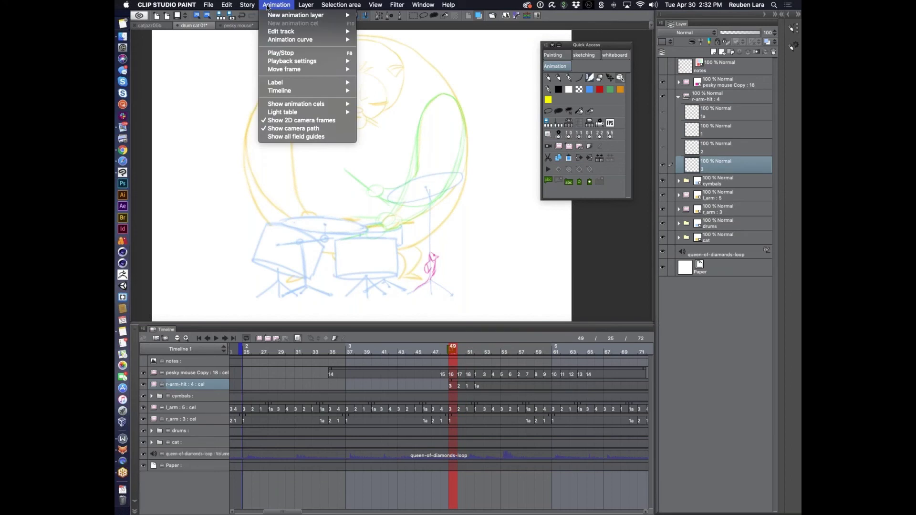
mouse_move(329, 107)
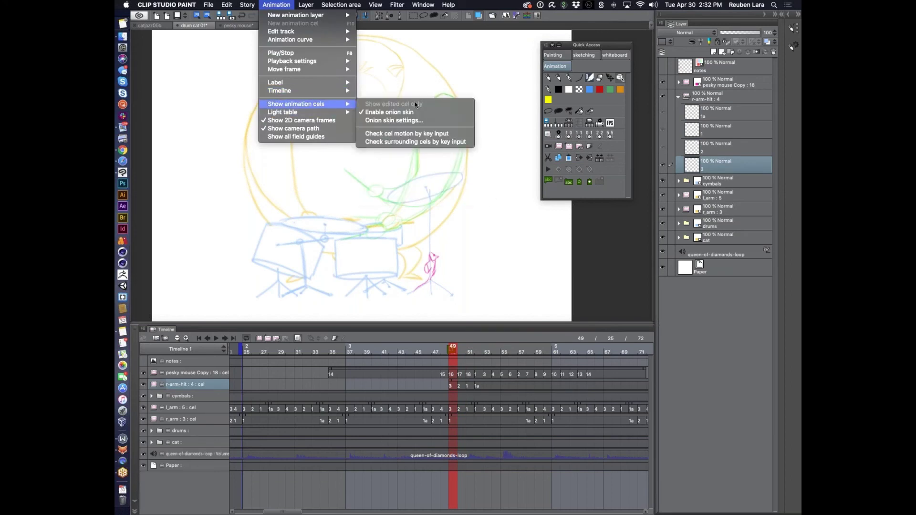
click(414, 120)
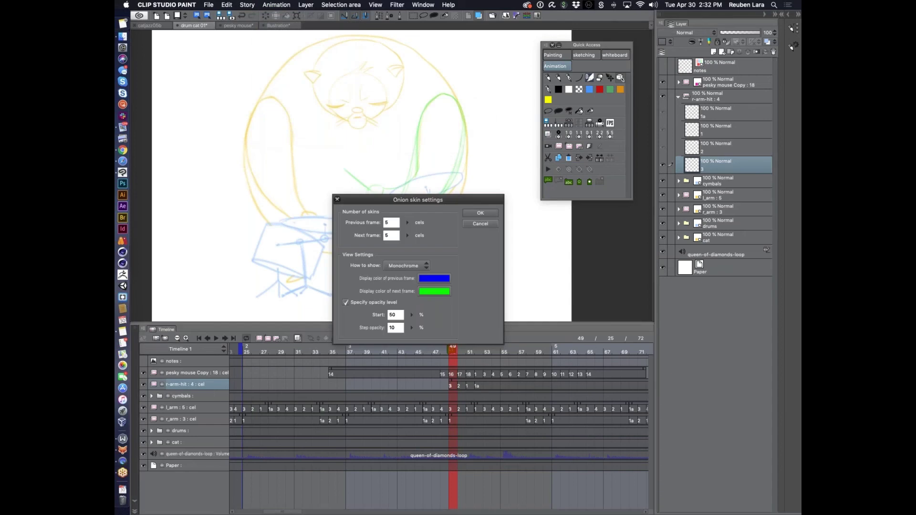
double_click(390, 223)
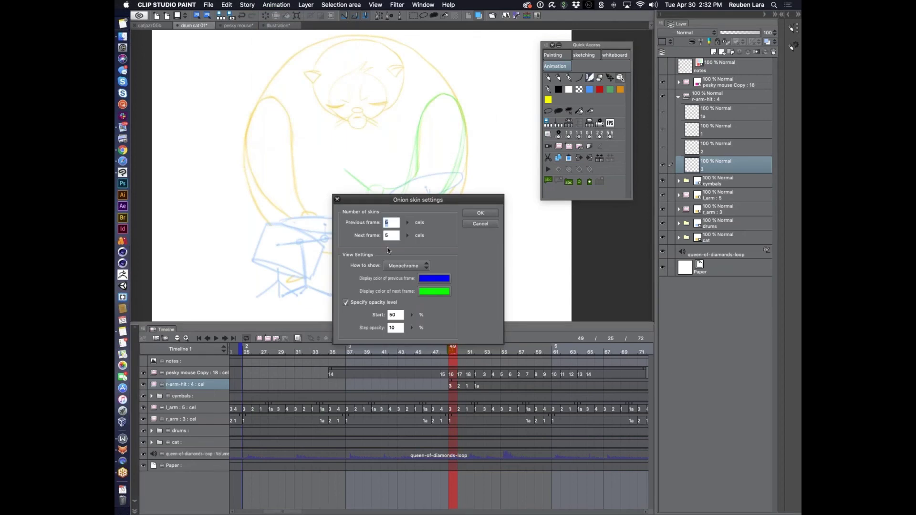
click(480, 213)
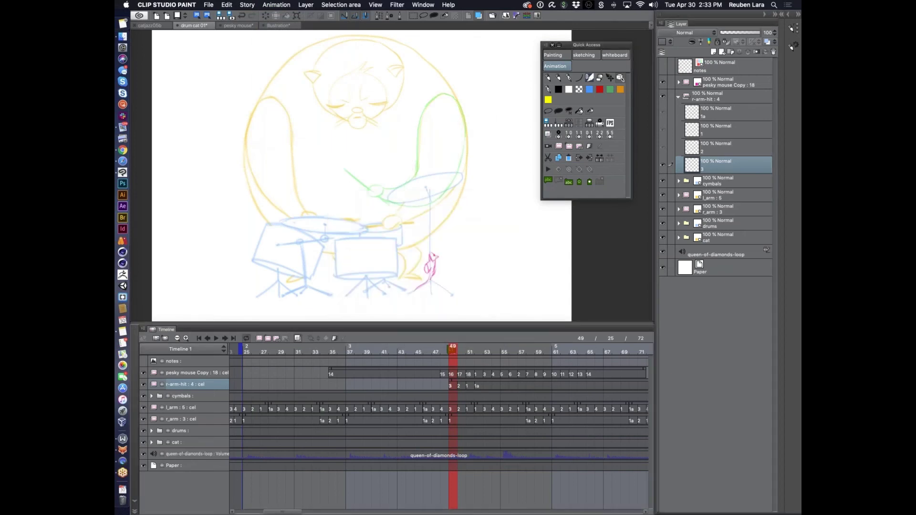
click(559, 135)
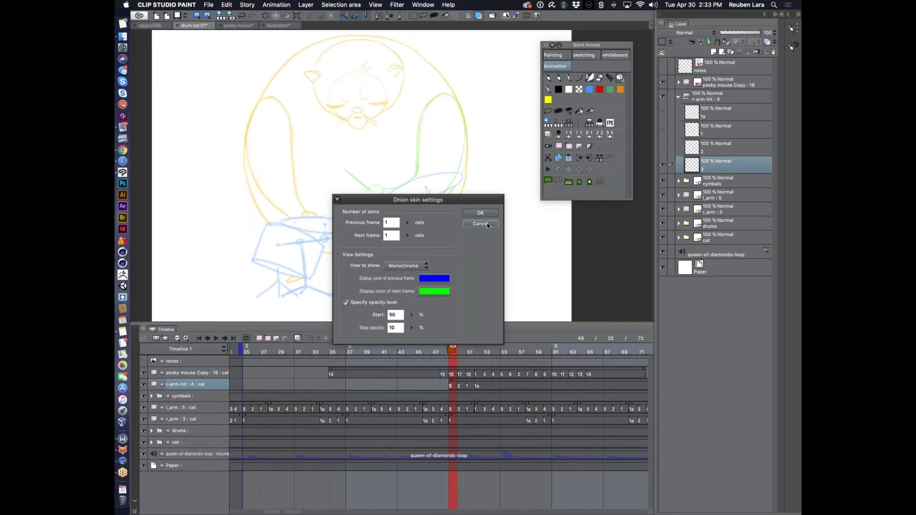
click(480, 224)
Step: Look through the RL-onion skin set of auto actions and apply the onion skin preset that hides the next cels
click(423, 5)
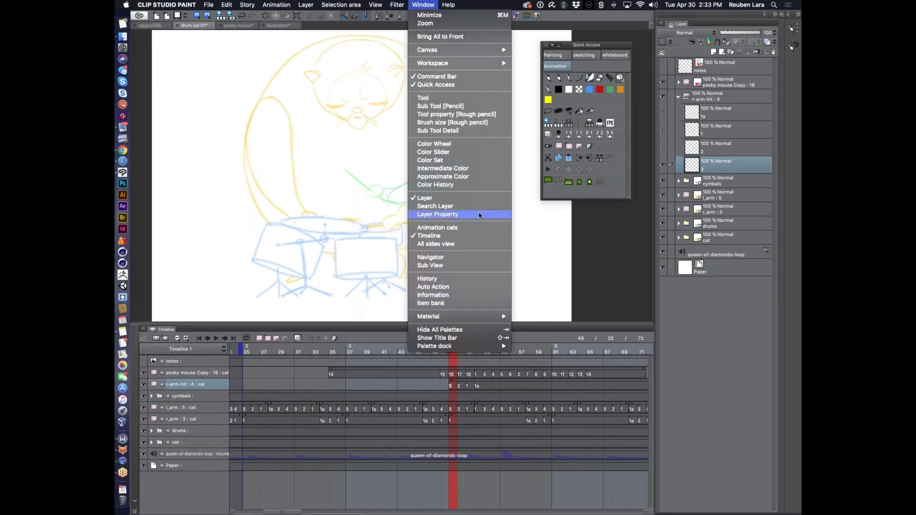
click(465, 287)
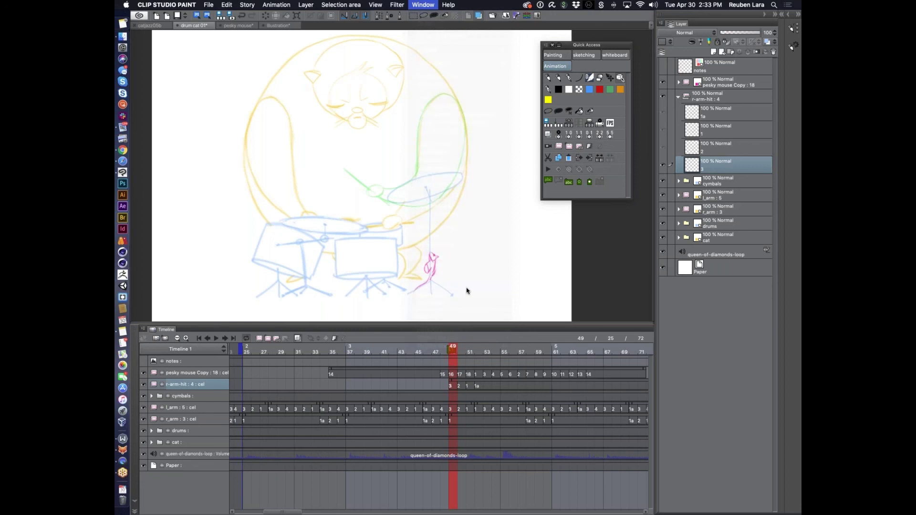
click(401, 128)
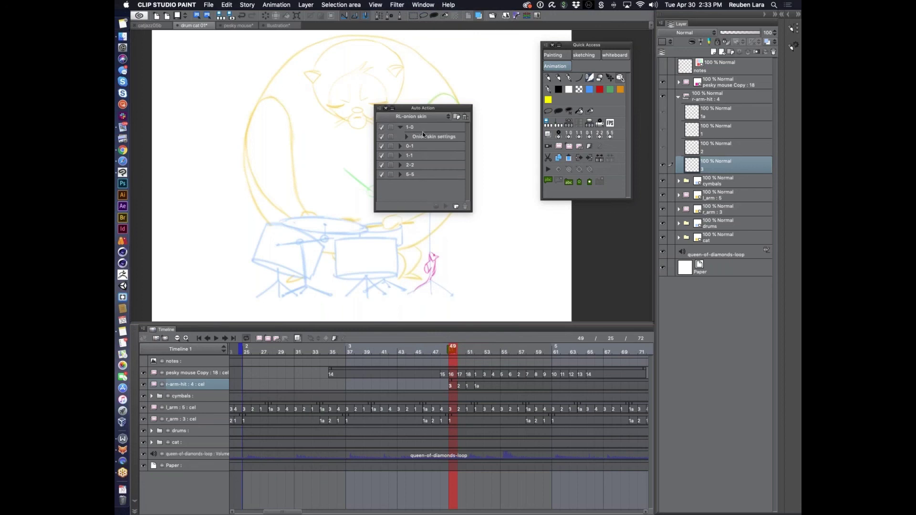
click(409, 137)
drag(470, 214, 448, 157)
click(386, 109)
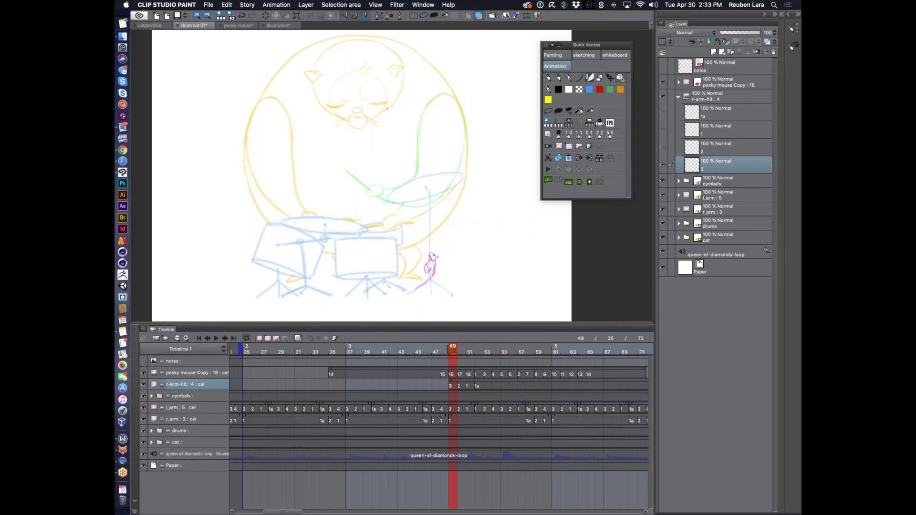
click(579, 134)
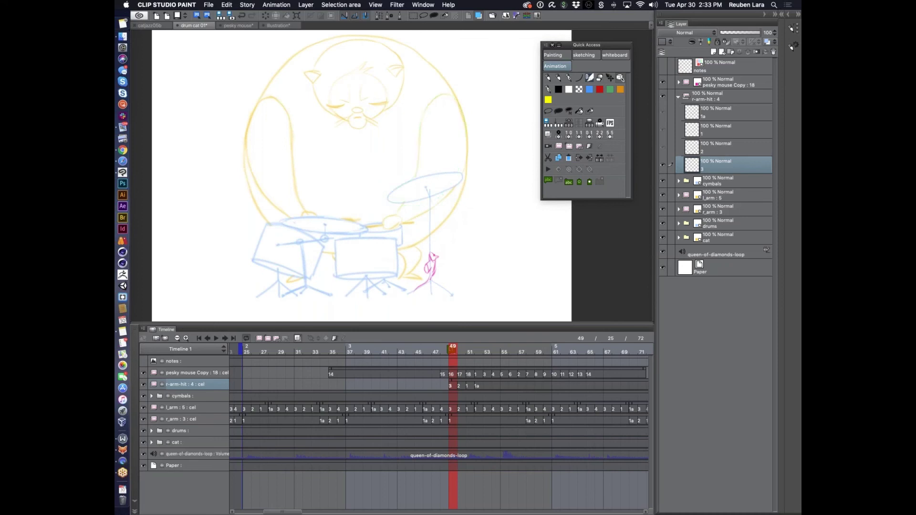
Step: On frame 49, limit the onion skin to one following cel and hide the cymbals folder
click(469, 352)
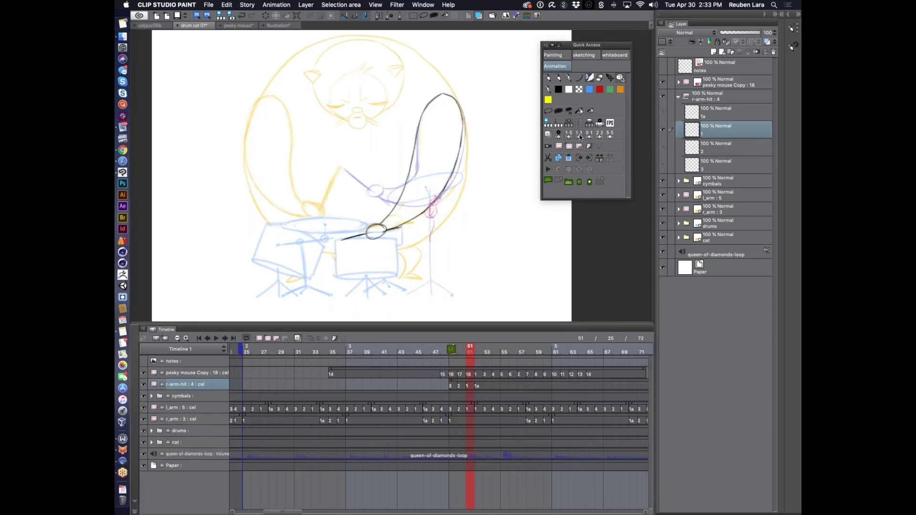
click(589, 135)
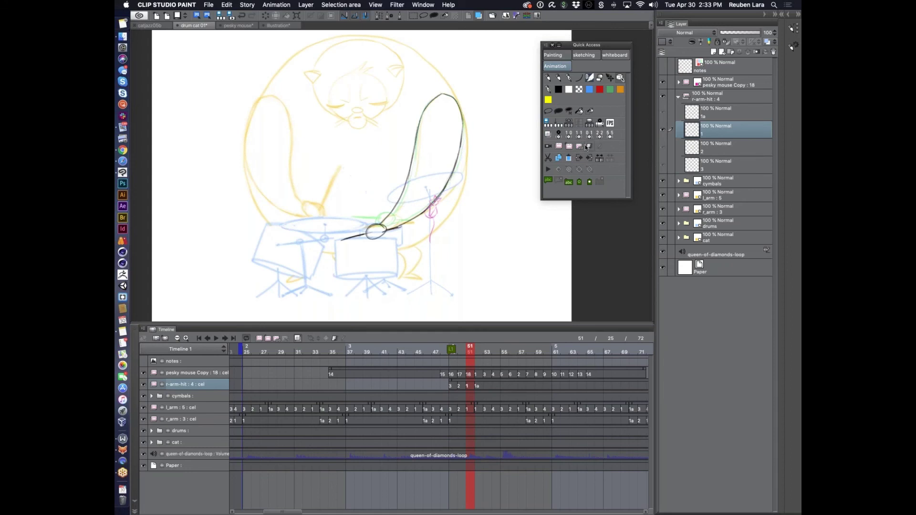
click(600, 135)
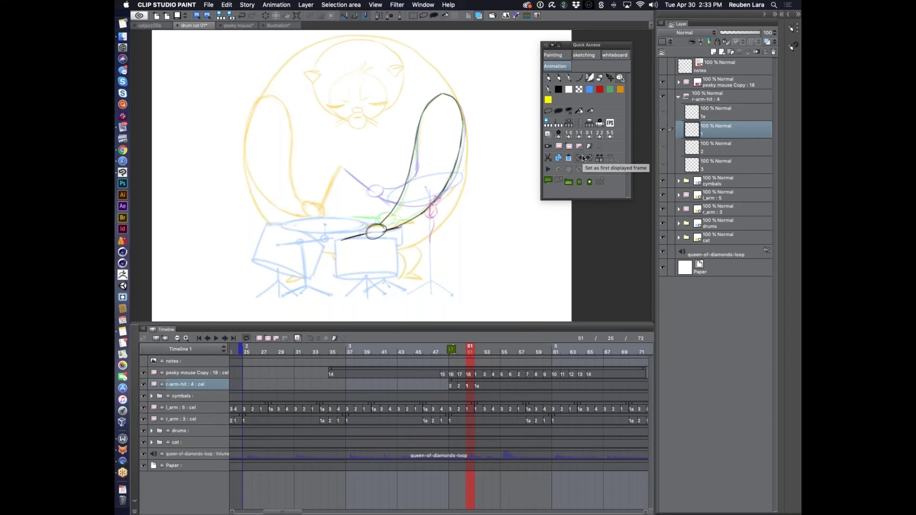
click(454, 351)
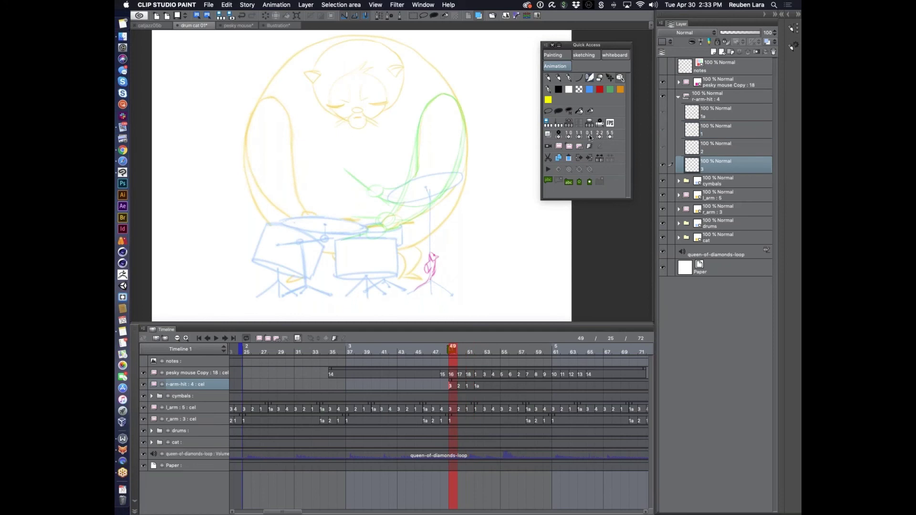
click(566, 163)
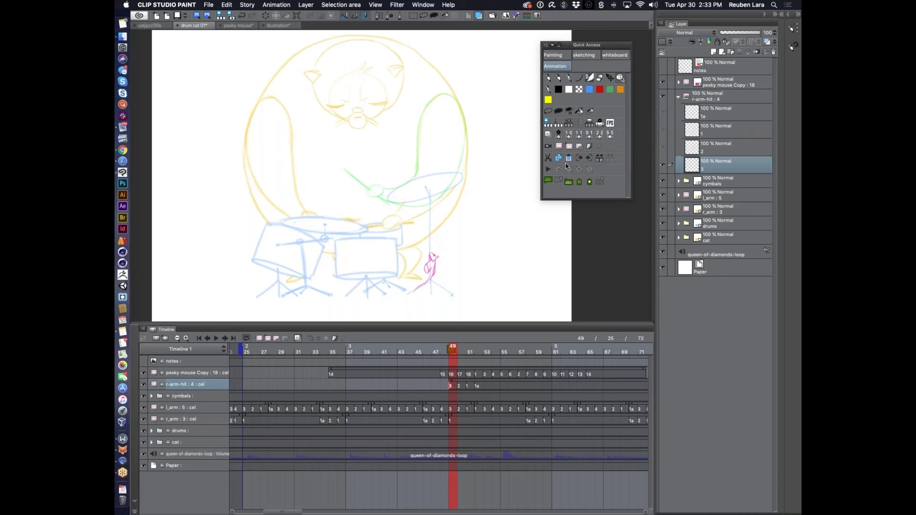
click(663, 181)
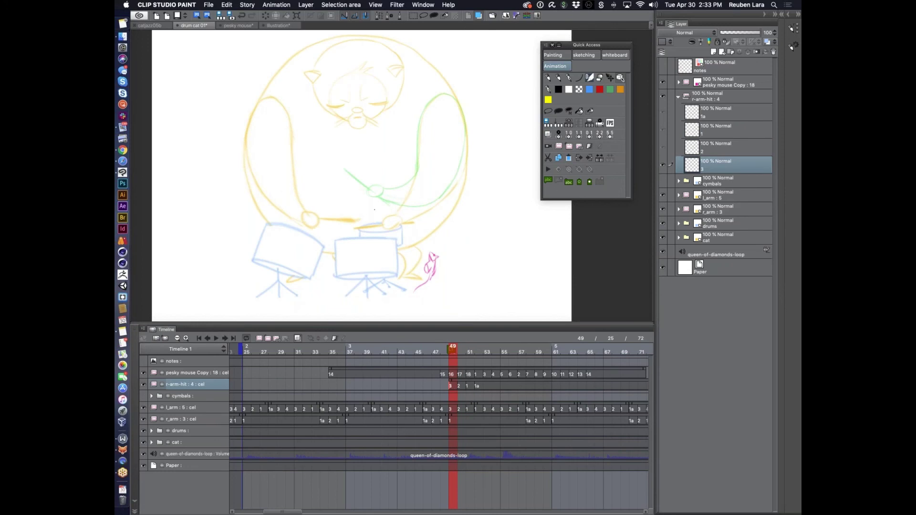
Step: Draw the cat's striking arm on cel 3 of r-arm-hit, with drumstick, round hand and arm outline based on the onion skin
drag(356, 225, 406, 200)
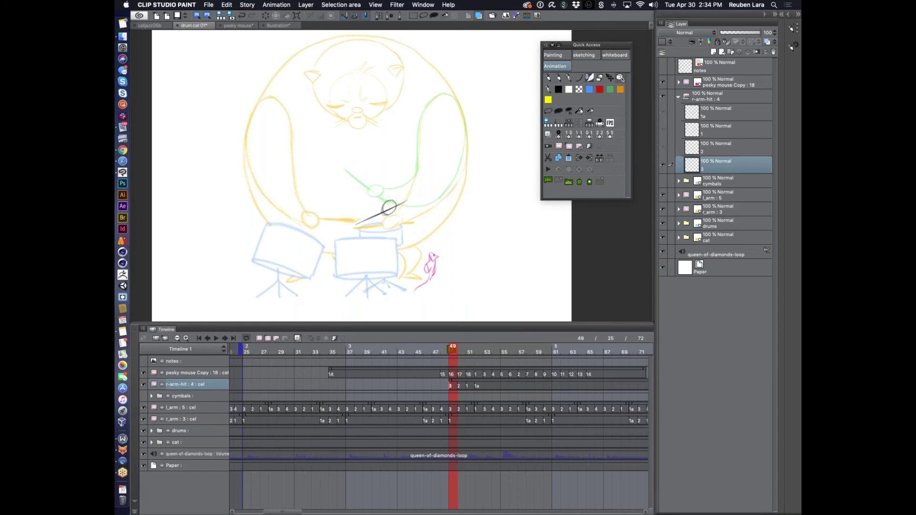
mouse_move(405, 201)
mouse_down()
mouse_move(432, 152)
mouse_move(419, 144)
mouse_move(407, 215)
mouse_move(436, 209)
mouse_up()
mouse_move(438, 95)
mouse_down()
mouse_move(421, 118)
mouse_move(418, 170)
mouse_up()
mouse_move(435, 98)
mouse_down()
mouse_move(464, 116)
mouse_move(464, 150)
mouse_move(466, 125)
mouse_move(456, 183)
mouse_move(437, 206)
mouse_up()
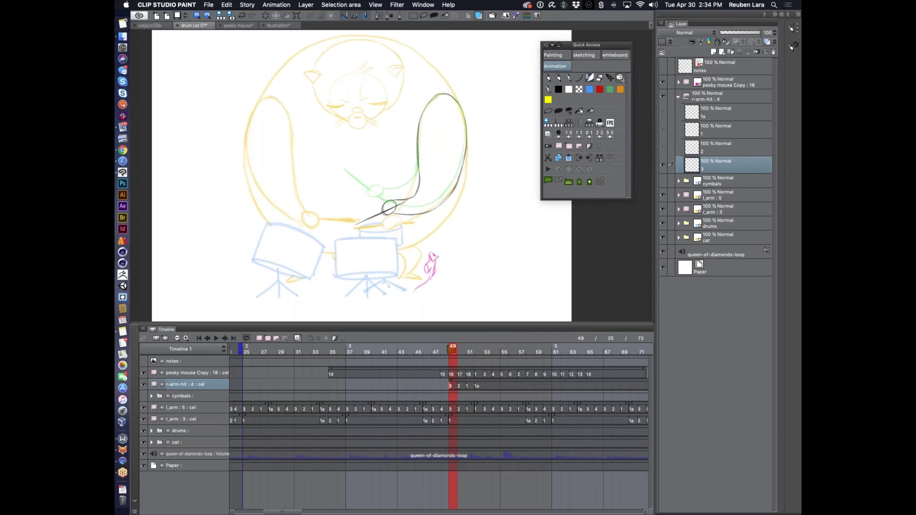
drag(419, 142, 411, 198)
Step: Play back the animation and scrub around frames 47 to 52 to review the arm hit
click(447, 351)
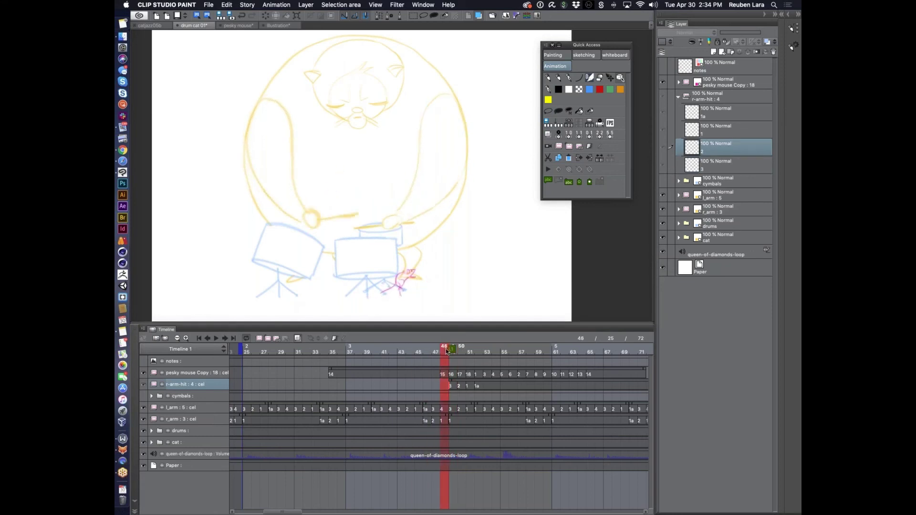
click(216, 338)
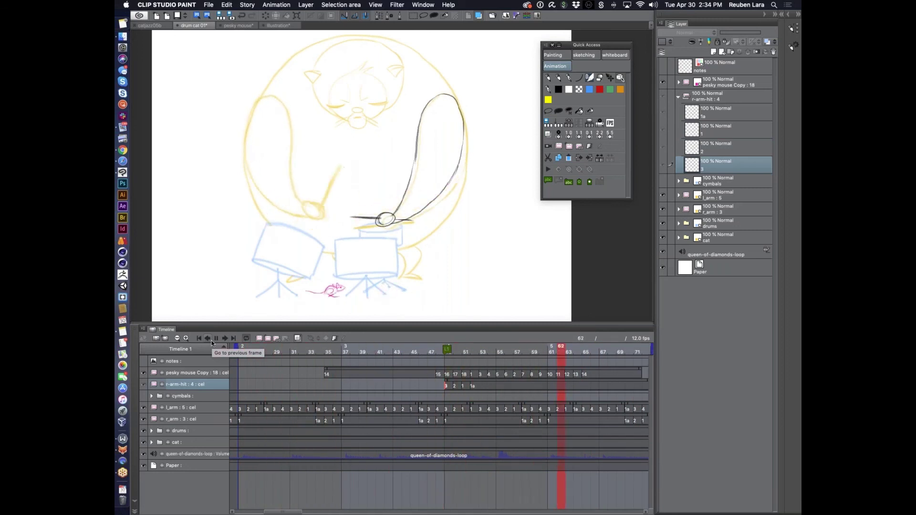
click(216, 339)
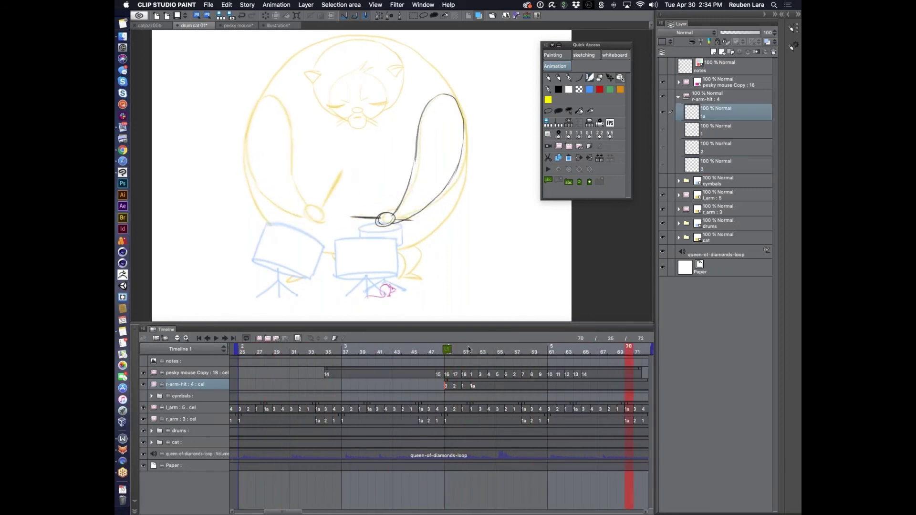
drag(465, 352, 448, 355)
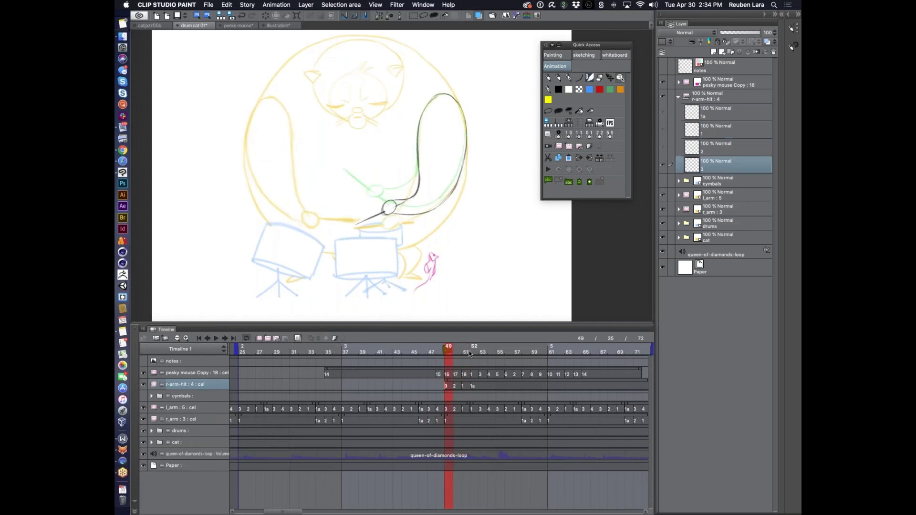
key(space)
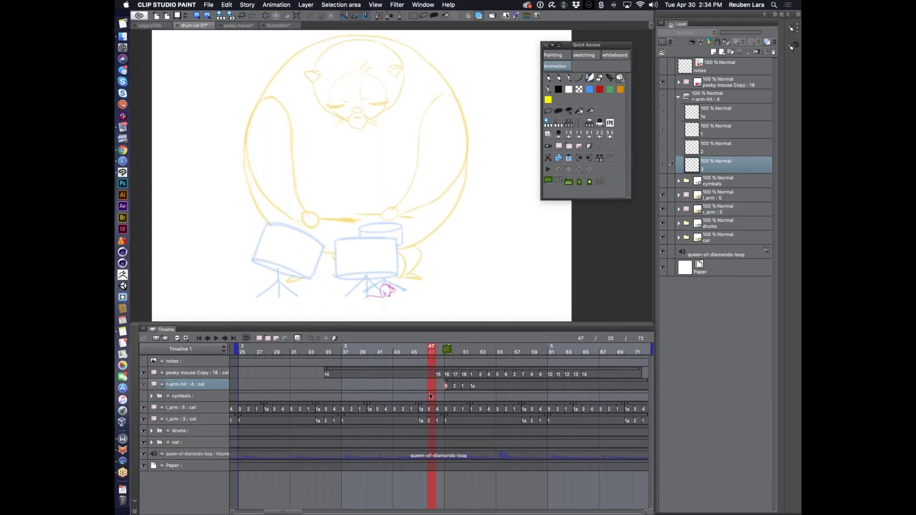
Step: Hide the l_arm and r_arm folders and play the animation with only the r-arm-hit arm
drag(663, 195, 667, 204)
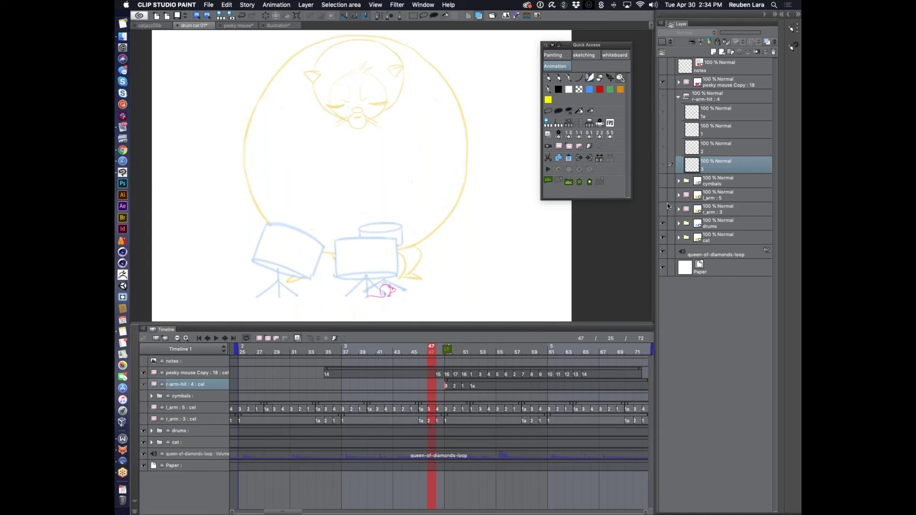
click(216, 339)
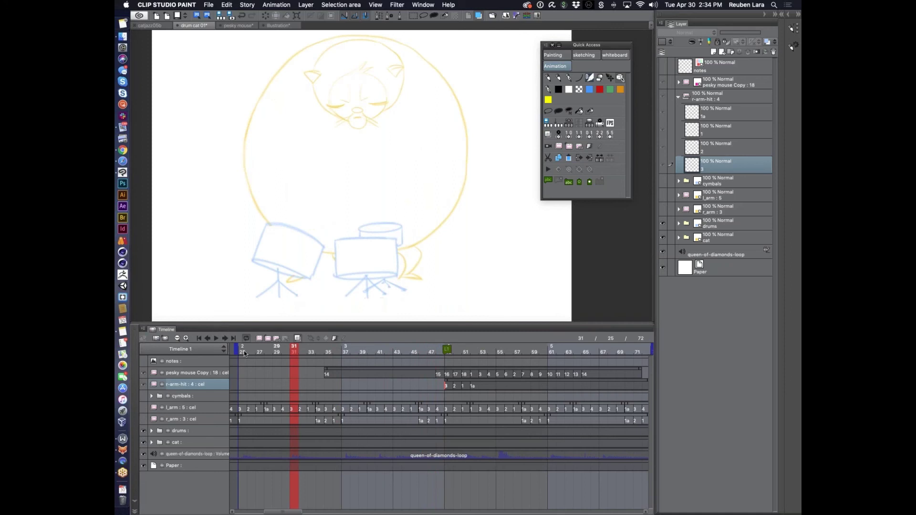
click(216, 338)
click(215, 338)
click(216, 338)
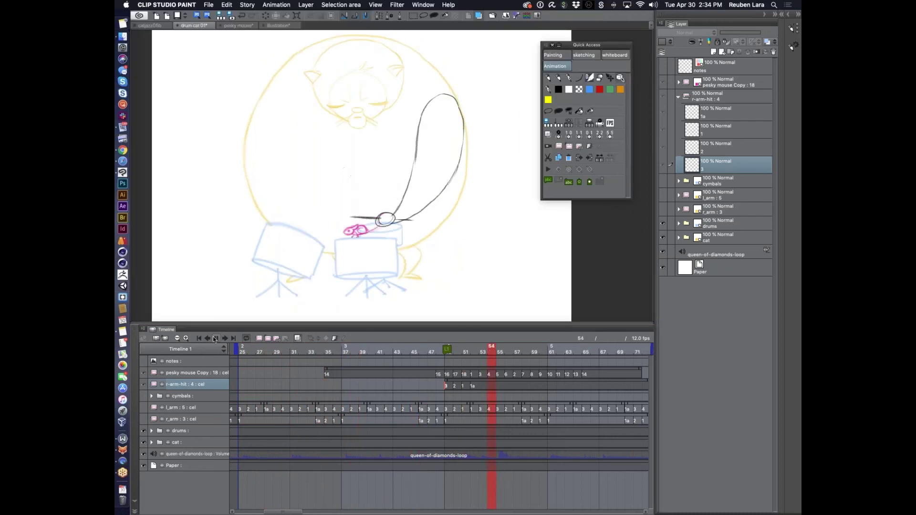
click(216, 338)
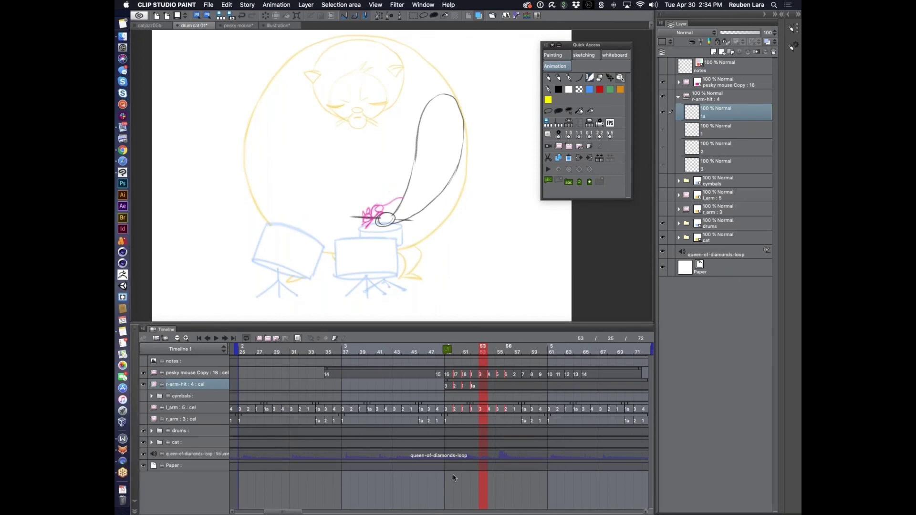
Step: Trim the end of the r-arm-hit clip at frame 53 with Set as last displayed frame, so it stops after cel 1a
drag(514, 477, 455, 482)
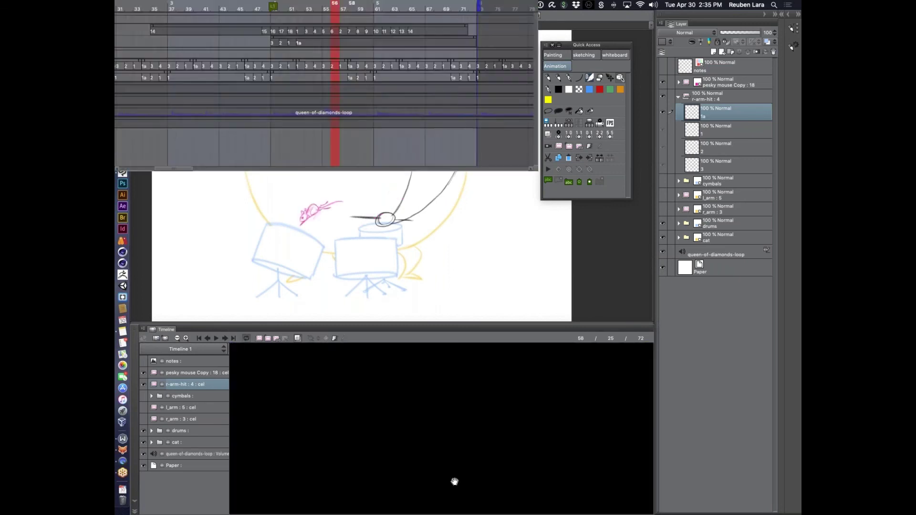
click(392, 348)
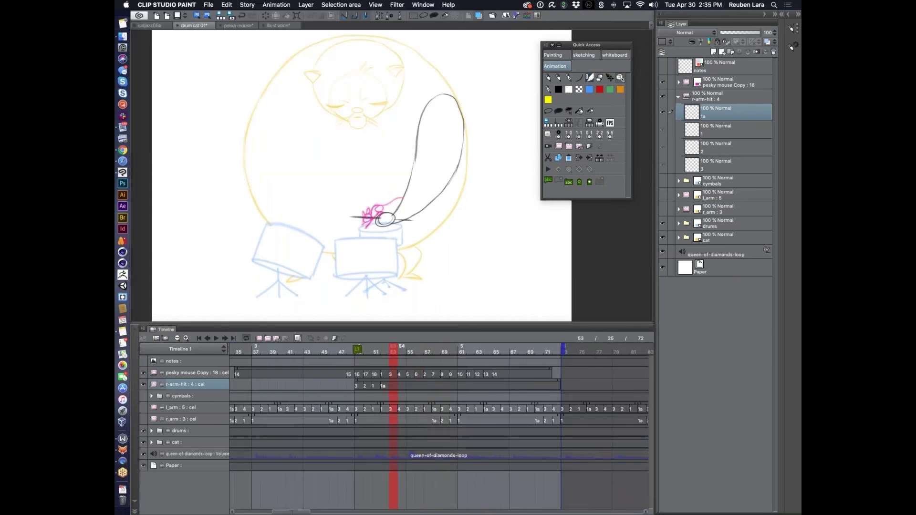
click(558, 381)
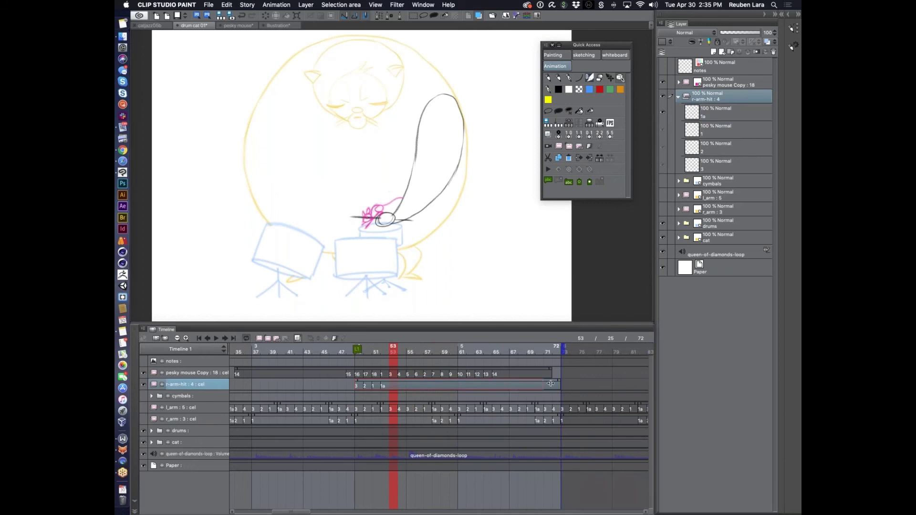
drag(551, 383, 542, 384)
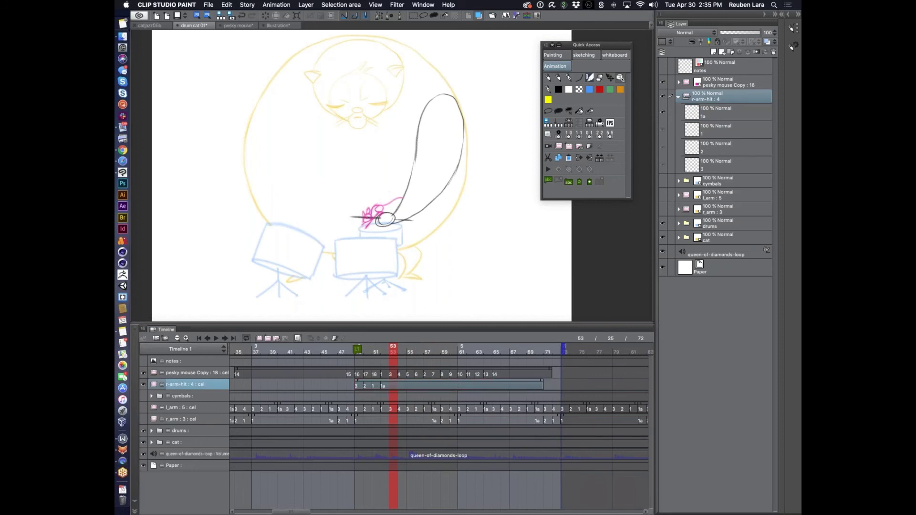
click(277, 5)
mouse_move(354, 33)
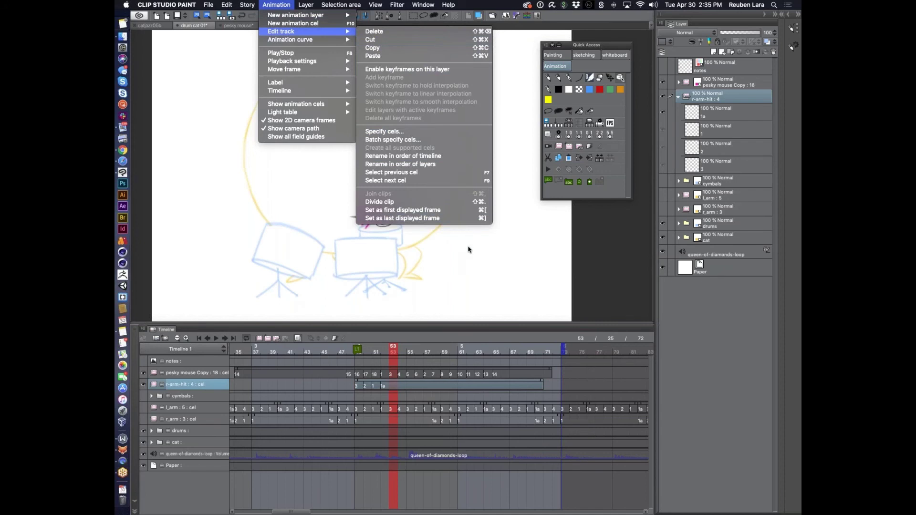
click(475, 218)
click(591, 160)
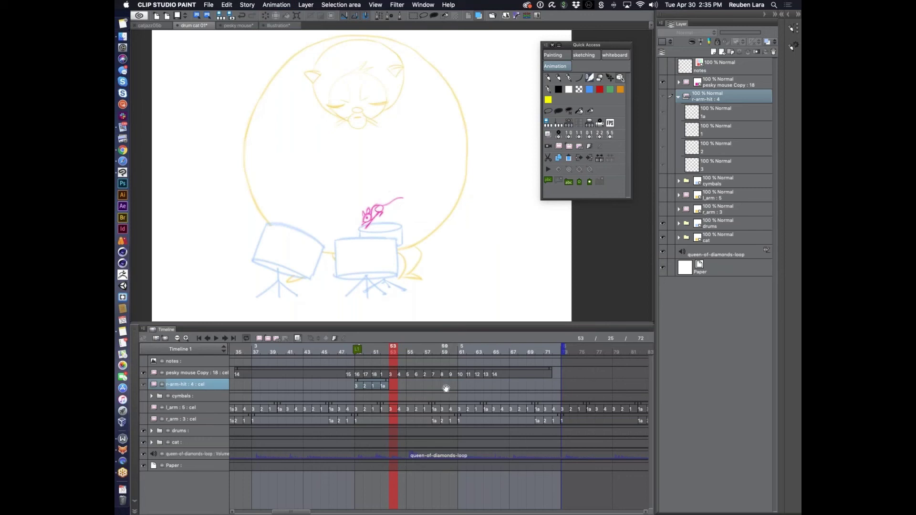
Step: Play back the animation to check the shortened r-arm-hit clip
scroll(429, 406, left, 3)
click(215, 338)
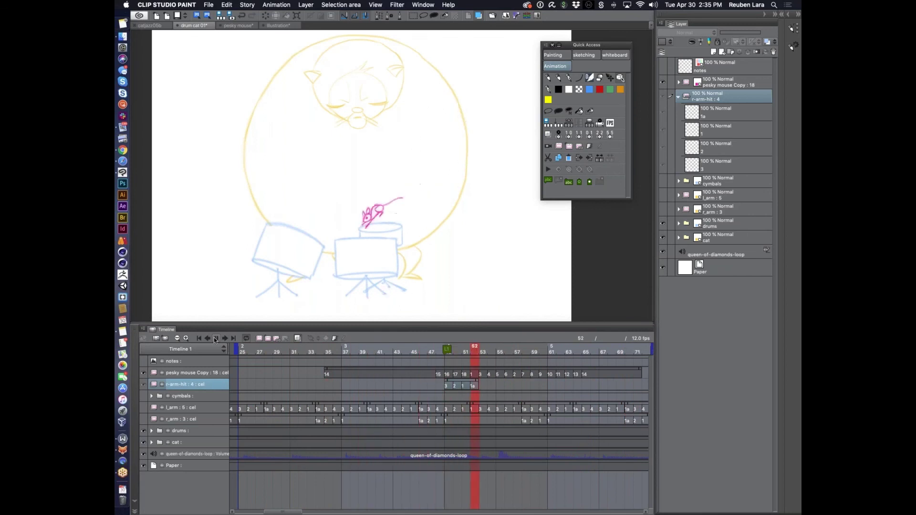
click(217, 340)
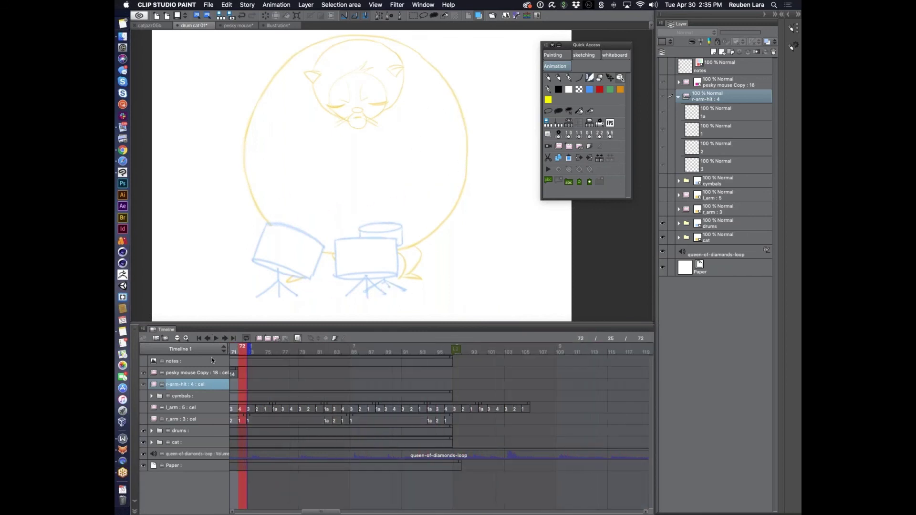
Step: Show the r_arm track and move the start of its clip from frame 49 to frame 53, leaving a gap under r-arm-hit
drag(324, 512, 296, 513)
click(360, 345)
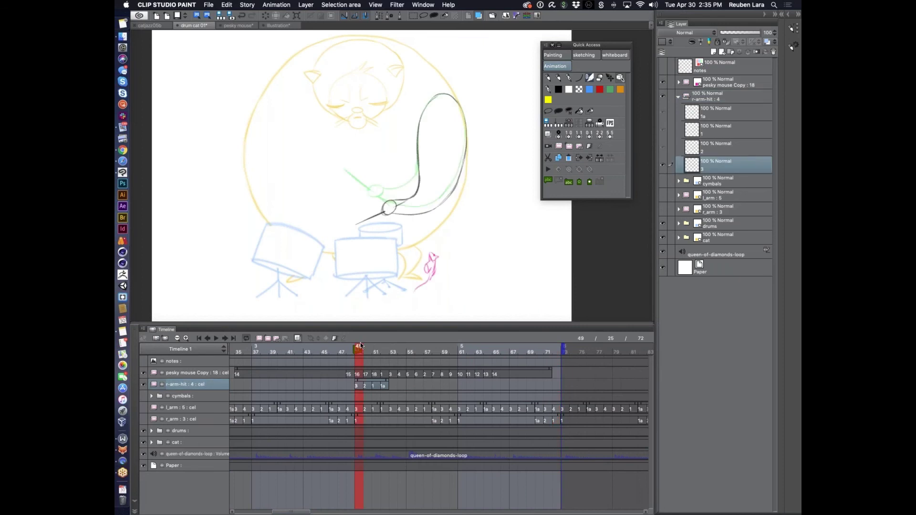
click(143, 419)
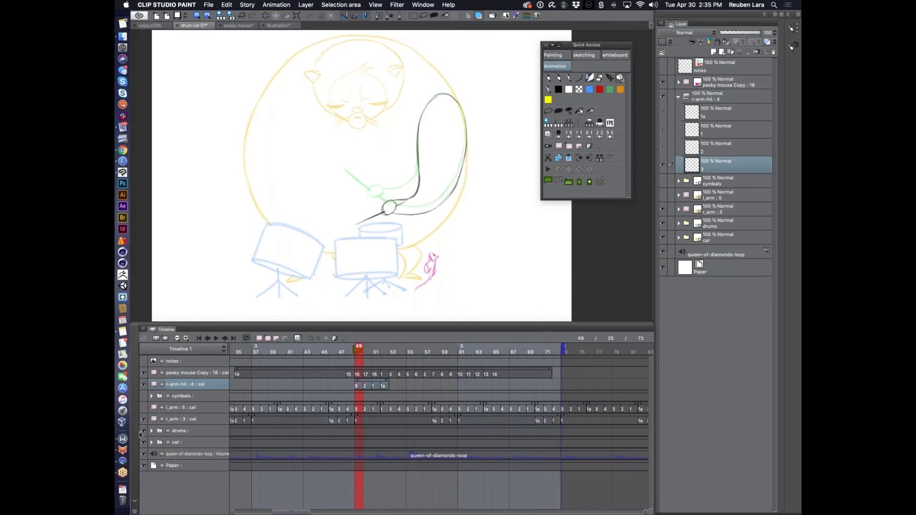
click(201, 422)
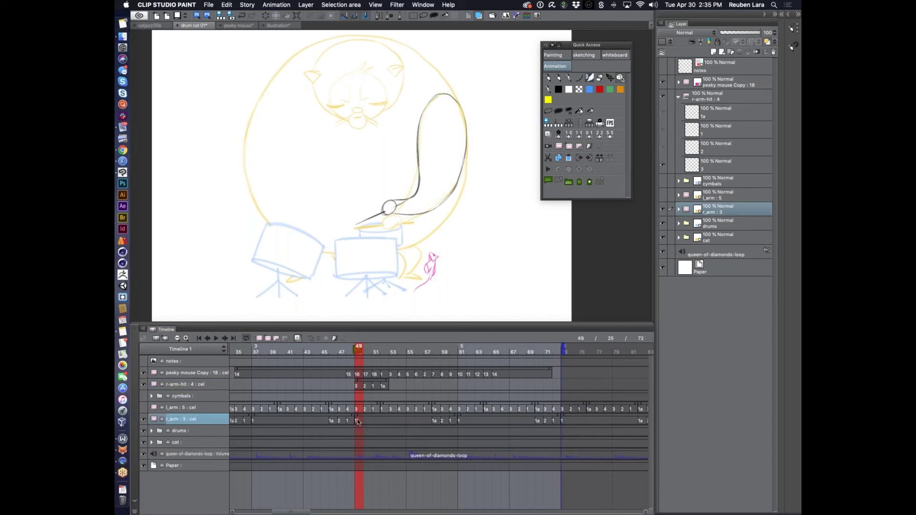
drag(356, 416, 390, 417)
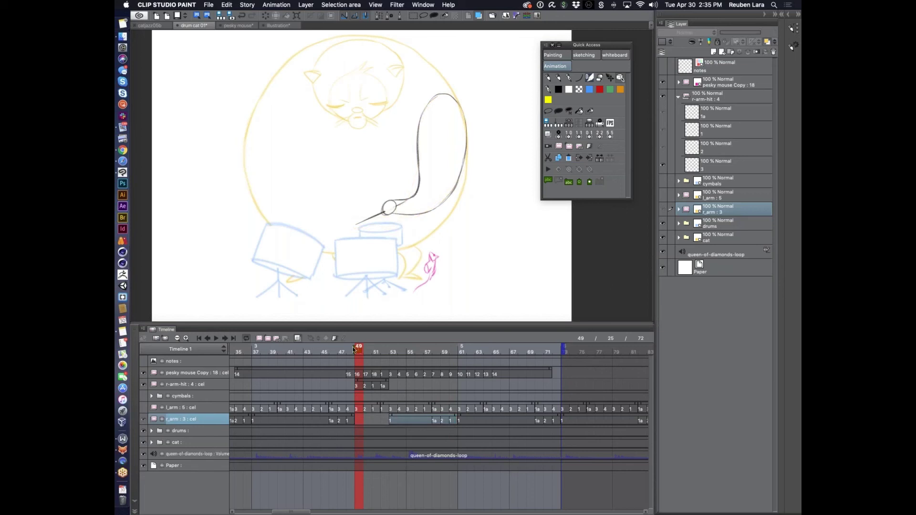
Step: Play back the animation to check the switch between the r_arm and r-arm-hit tracks
mouse_move(347, 346)
mouse_down()
mouse_move(398, 348)
mouse_move(299, 349)
mouse_up()
click(216, 340)
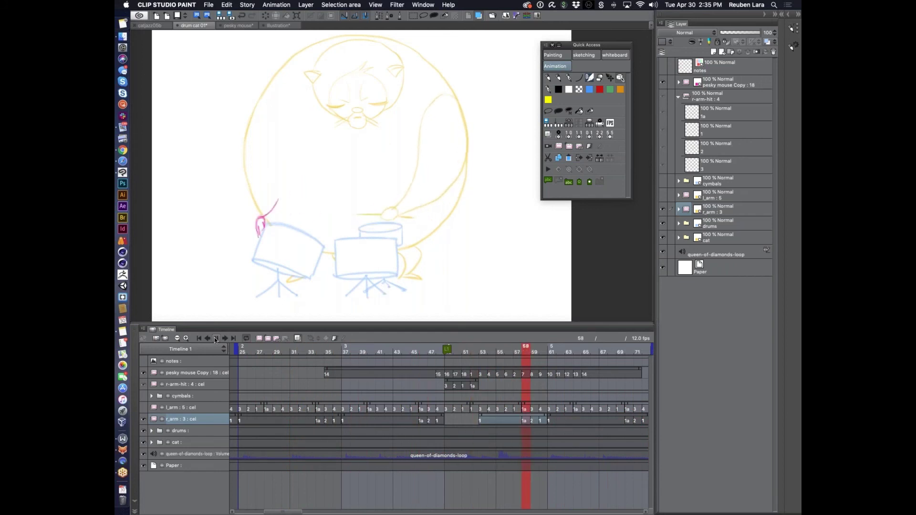
click(217, 340)
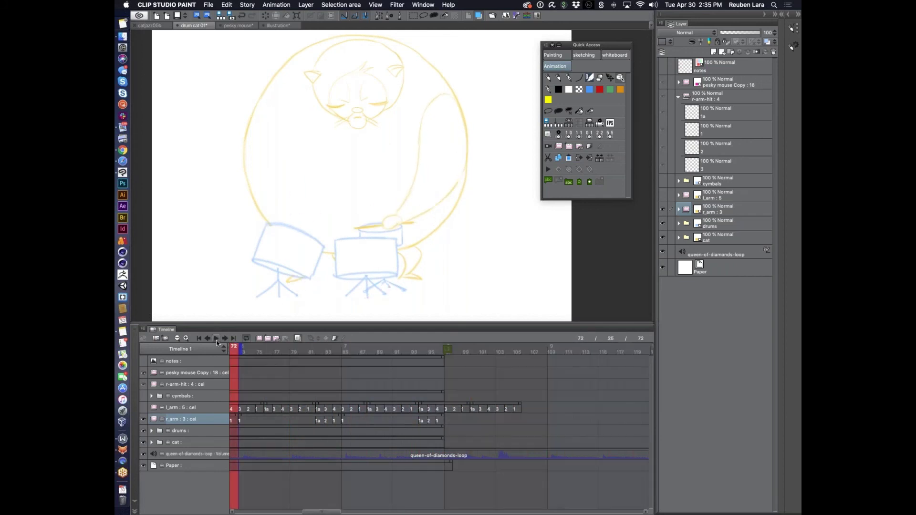
scroll(453, 337, left, 5)
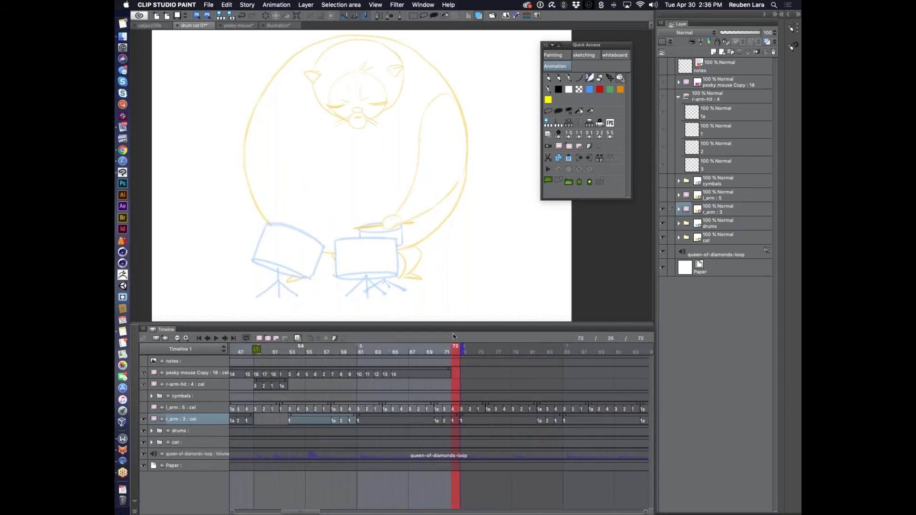
Step: Add a new animation folder above the r-arm-hit track at frame 52 and name it r-arm-hit
click(309, 348)
drag(296, 511, 278, 513)
click(193, 384)
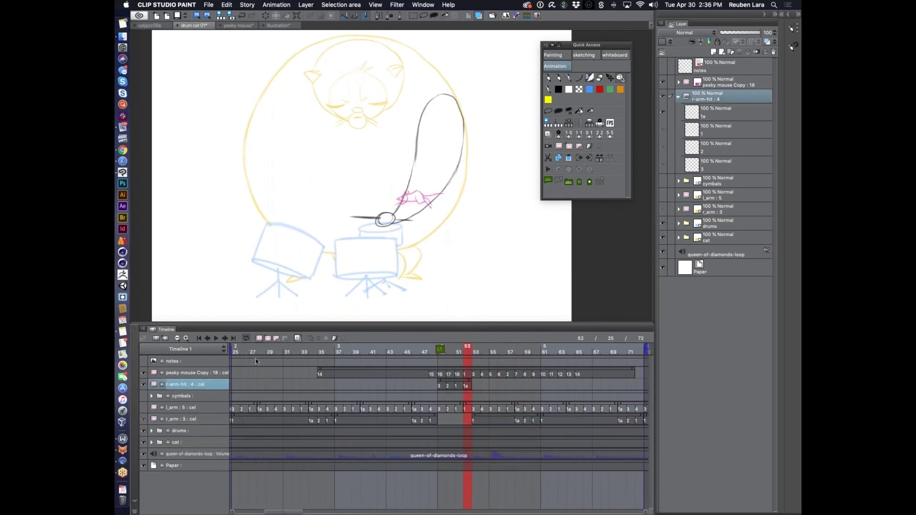
click(259, 338)
double_click(176, 383)
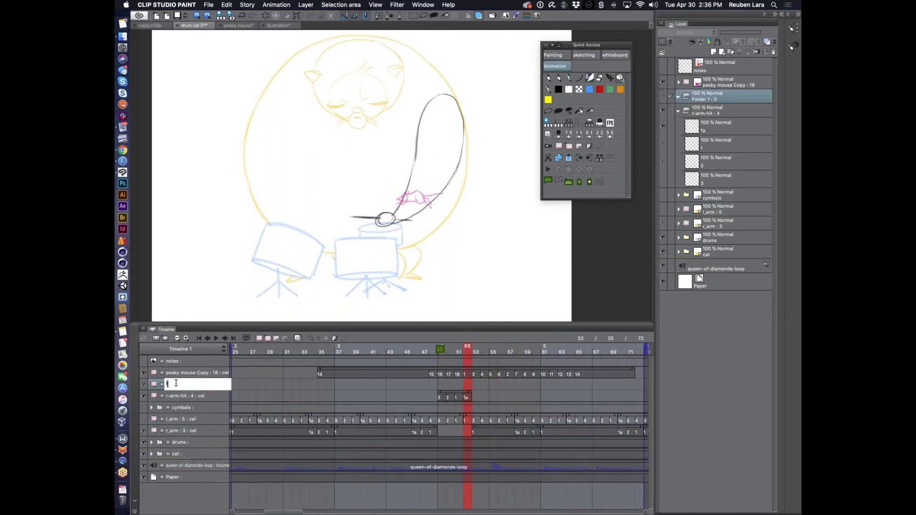
text(l-arm-hit)
key(Return)
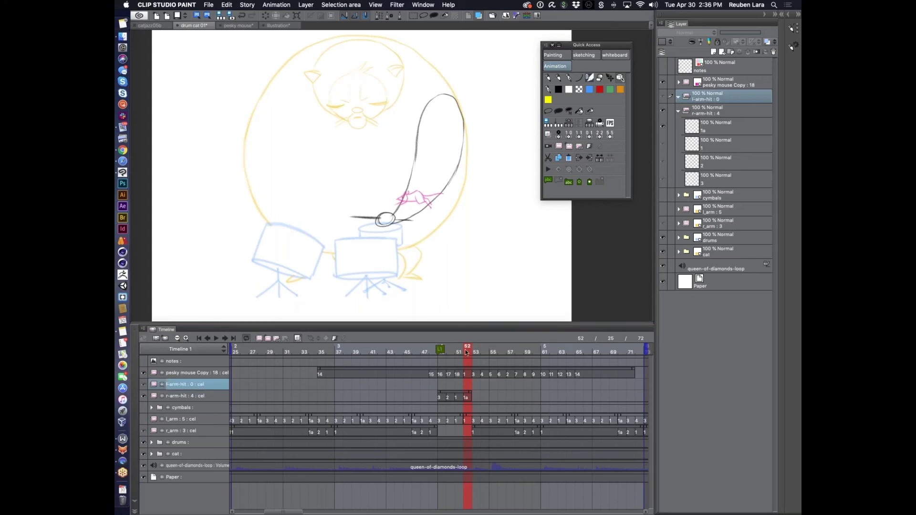
Step: Add a new cel at frame 51 of the l-arm-hit folder and show the l_arm layer as reference
mouse_move(467, 352)
mouse_down()
mouse_move(451, 351)
mouse_move(458, 349)
mouse_up()
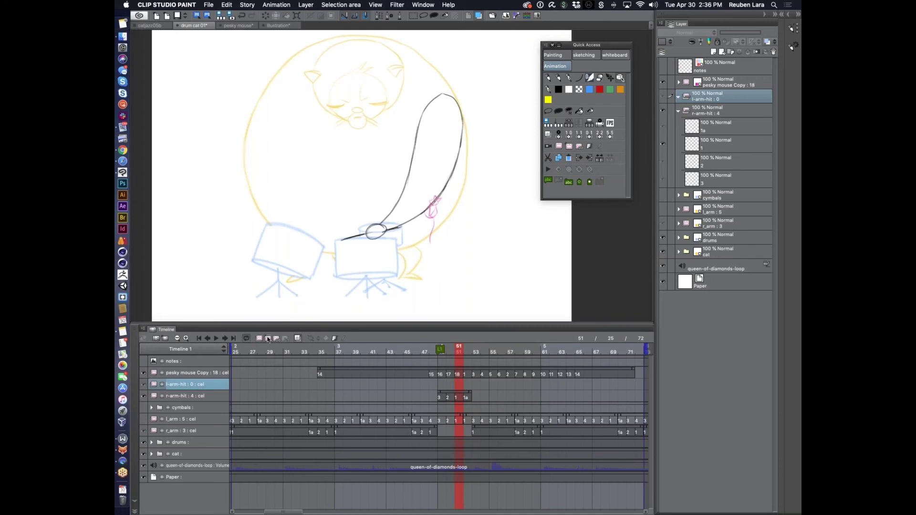
click(269, 338)
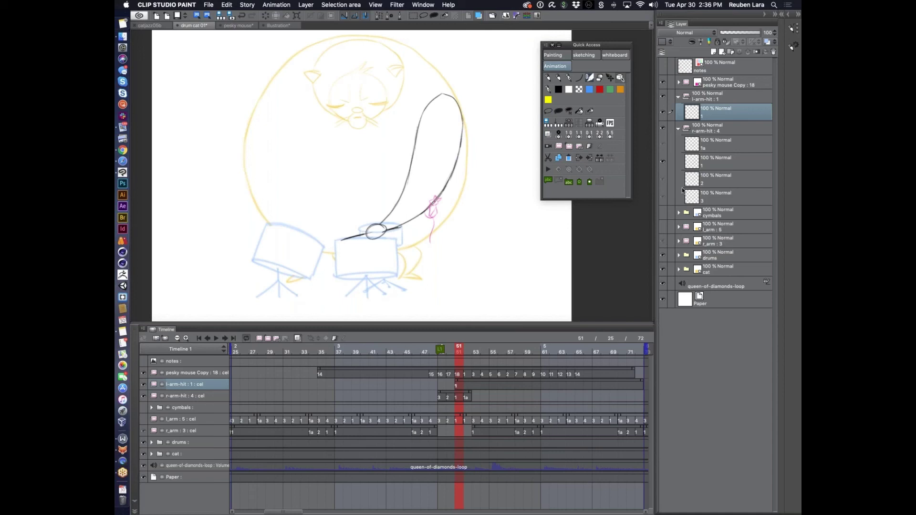
click(663, 228)
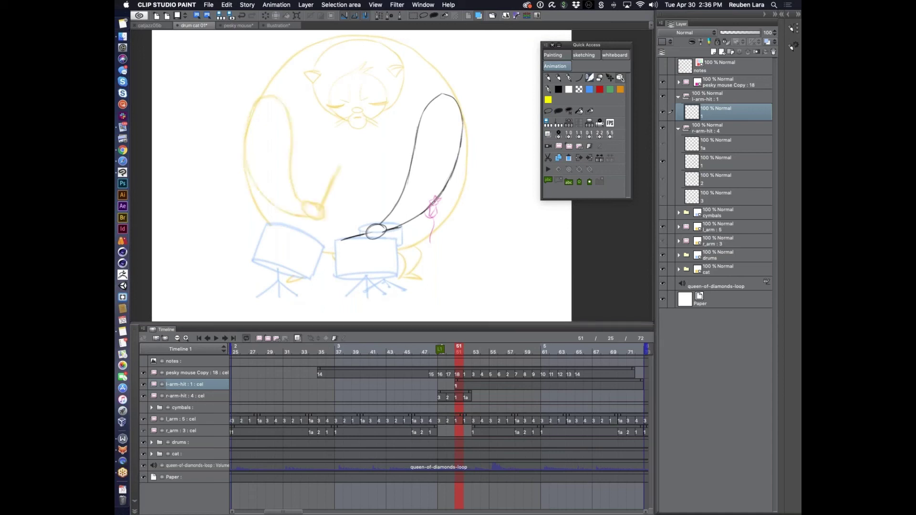
Step: On l-arm-hit cel 1, draw the left arm's hit pose over the l_arm sketch, with round hand, arm outline and drumstick angled down to the tilted drum
mouse_move(459, 353)
mouse_down()
mouse_move(444, 352)
mouse_move(459, 348)
mouse_up()
drag(459, 352, 513, 349)
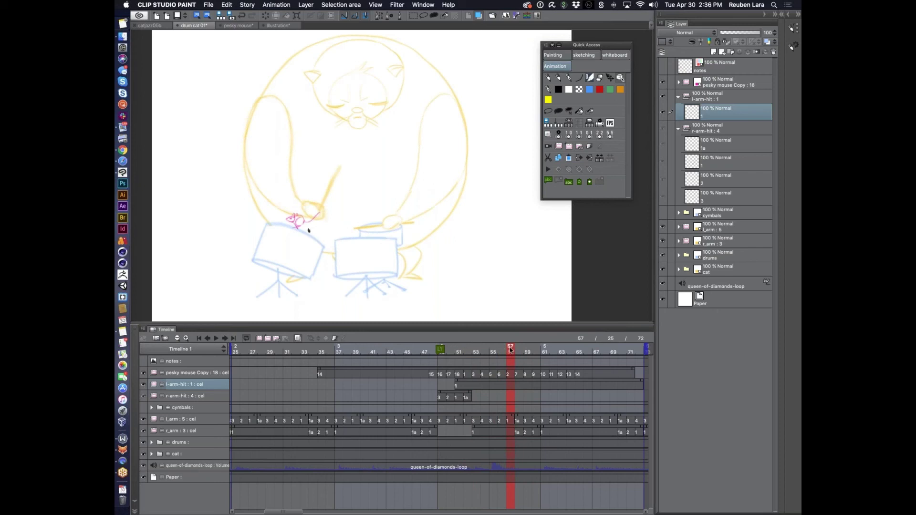
drag(511, 350, 476, 350)
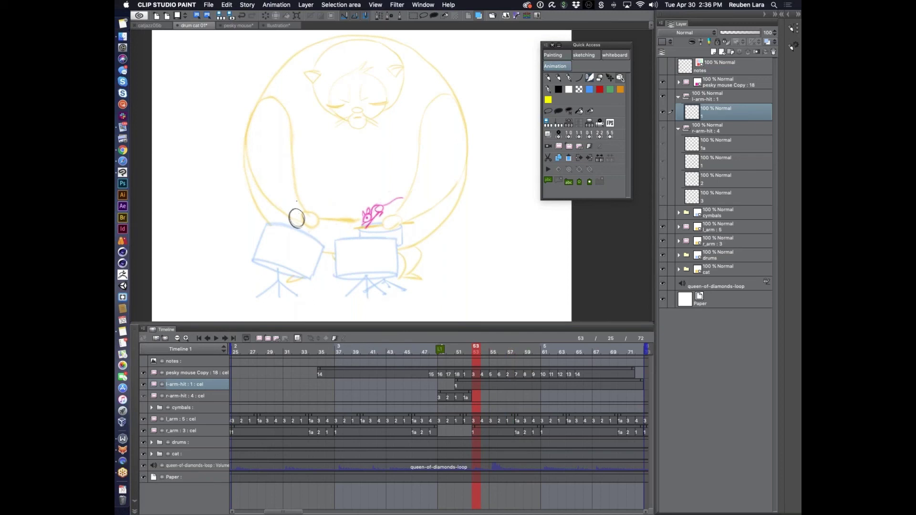
mouse_move(257, 102)
mouse_down()
mouse_move(239, 133)
mouse_move(245, 186)
mouse_up()
key(super+z)
mouse_move(256, 102)
mouse_down()
mouse_move(250, 193)
mouse_move(289, 218)
mouse_up()
mouse_move(258, 103)
mouse_down()
mouse_move(277, 101)
mouse_move(284, 122)
mouse_move(294, 210)
mouse_up()
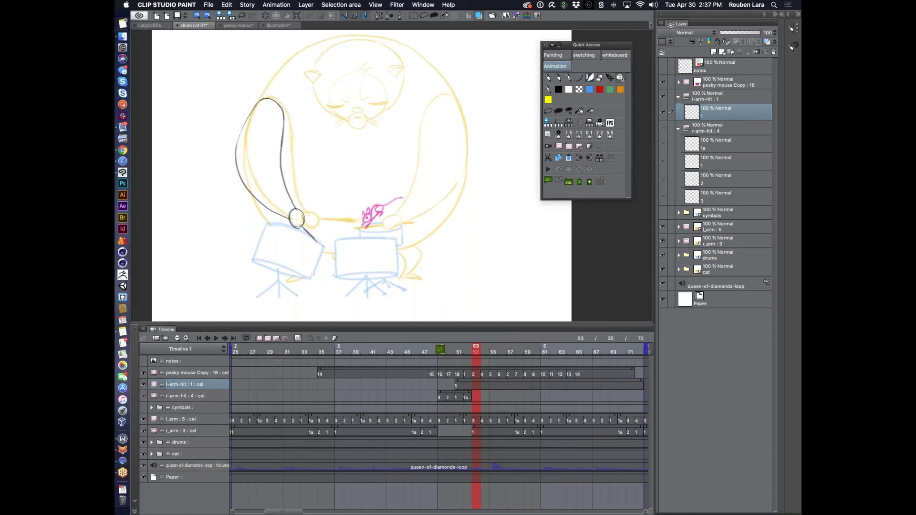
drag(301, 224, 324, 249)
Step: Transform the drawn left arm, rotating it slightly about the shoulder so the stick tip meets the tilted drum
key(super+t)
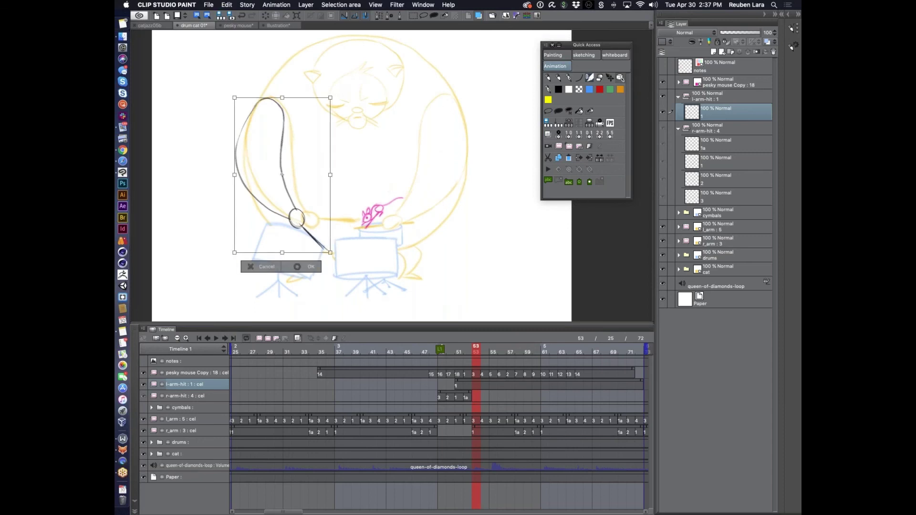
drag(335, 254, 320, 242)
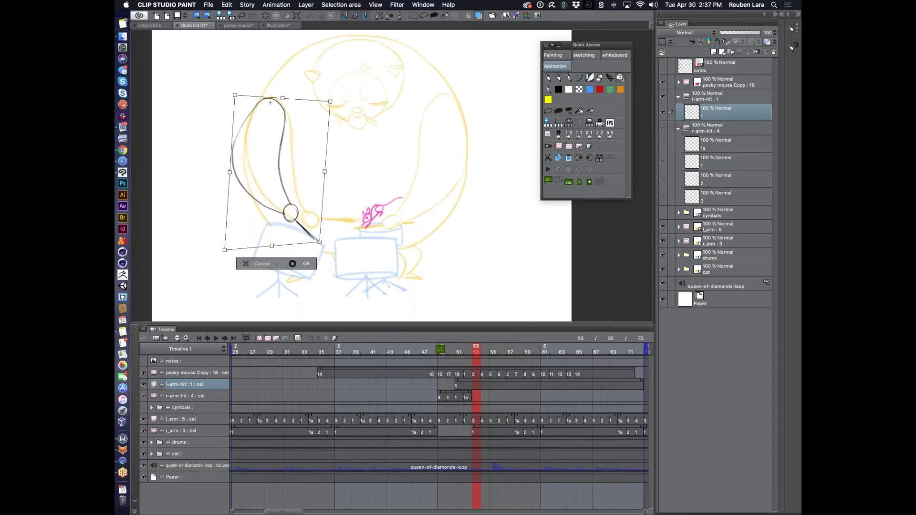
click(305, 264)
Step: Add a new cel at frame 50 of l-arm-hit, before the hit pose
key(Left)
key(Left)
key(Left)
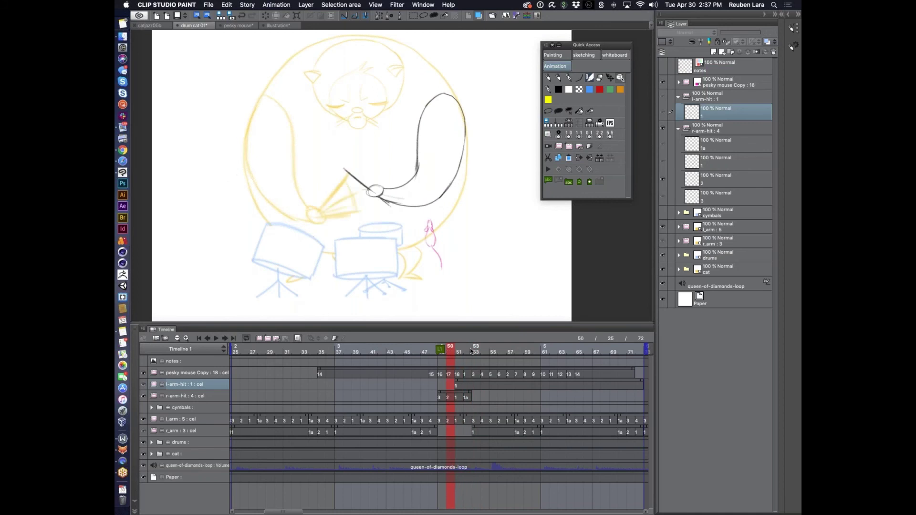
drag(470, 351, 452, 352)
key(ctrl+shift+alt+n)
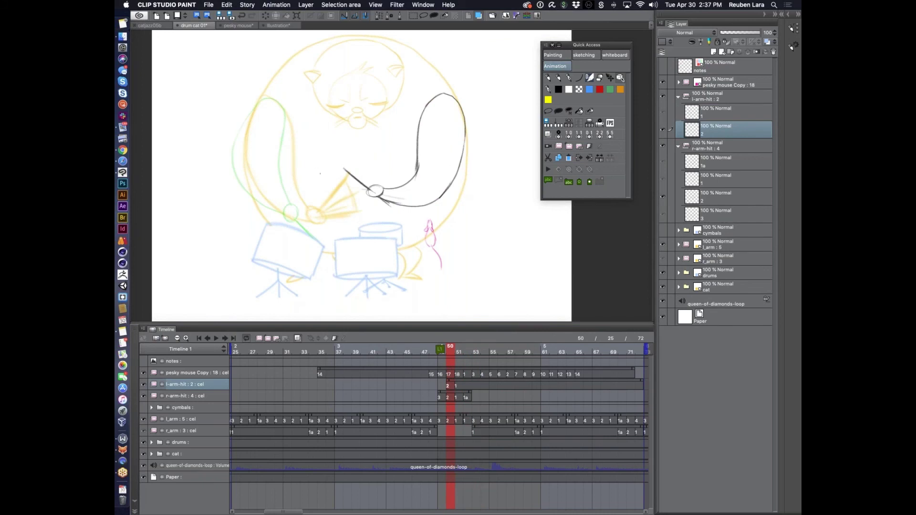
Step: On cel 2, sketch the raised hand above the hit position with its drumstick pointing up toward the face, plus thin motion arcs
mouse_move(321, 161)
mouse_down()
mouse_move(324, 176)
mouse_move(321, 161)
mouse_up()
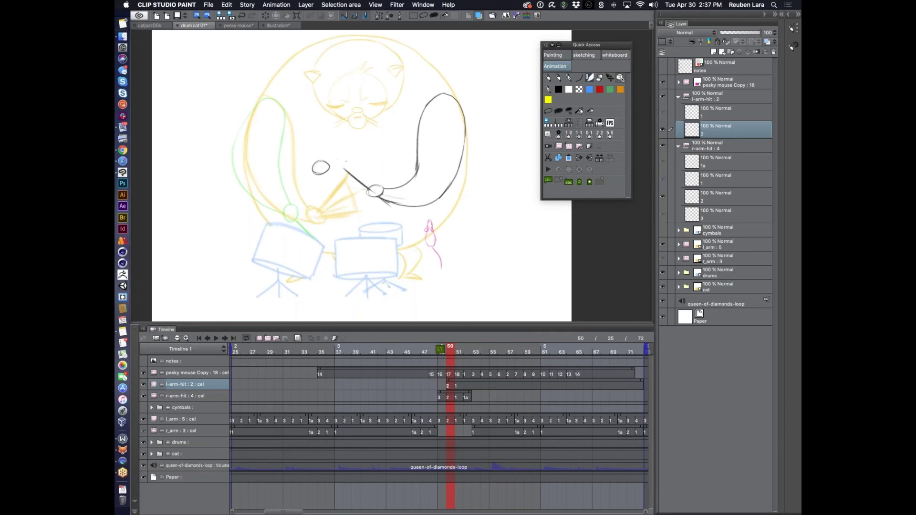
drag(312, 174, 287, 214)
drag(355, 179, 318, 259)
key(ctrl+z)
drag(359, 162, 321, 259)
drag(327, 163, 366, 144)
key(ctrl+z)
Step: Draw the upper and lower outlines of the raised left arm on cel 2, joining the shoulder to the hand
mouse_move(269, 97)
mouse_down()
mouse_move(288, 116)
mouse_move(285, 156)
mouse_move(312, 166)
mouse_up()
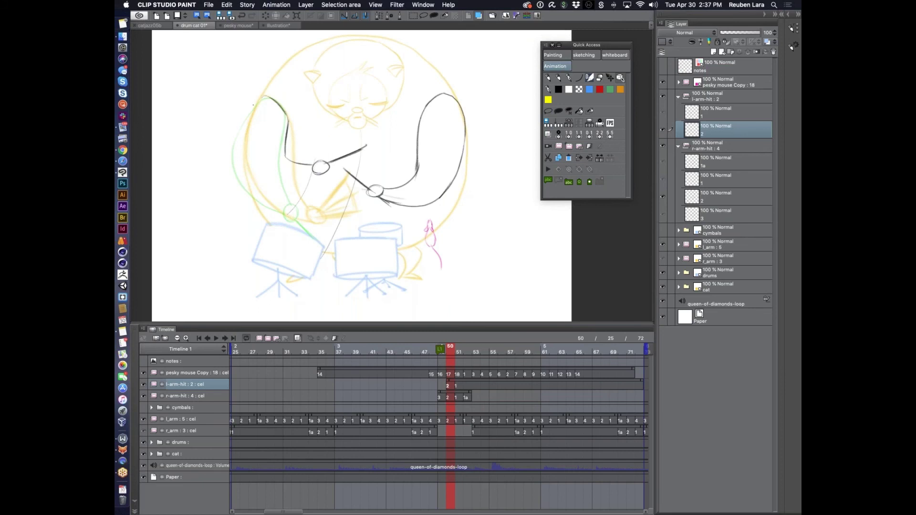
mouse_move(254, 104)
mouse_down()
mouse_move(263, 96)
mouse_move(237, 143)
mouse_move(246, 185)
mouse_move(310, 180)
mouse_up()
key(ctrl+z)
mouse_move(246, 184)
mouse_down()
mouse_move(320, 170)
mouse_move(275, 190)
mouse_up()
drag(275, 189, 317, 175)
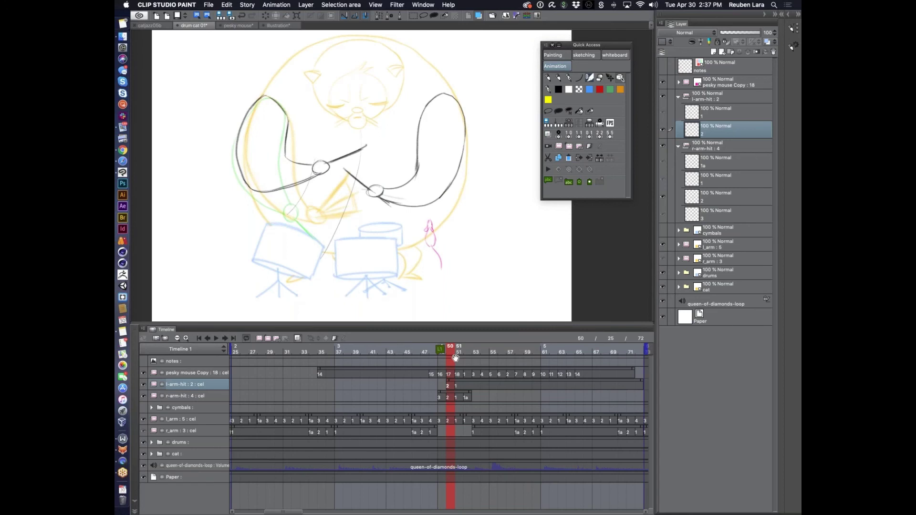
Step: Add cel 1a at frame 52 of l-arm-hit and turn on onion skin to see the hit pose
mouse_move(462, 352)
mouse_down()
mouse_move(449, 352)
mouse_move(460, 353)
mouse_up()
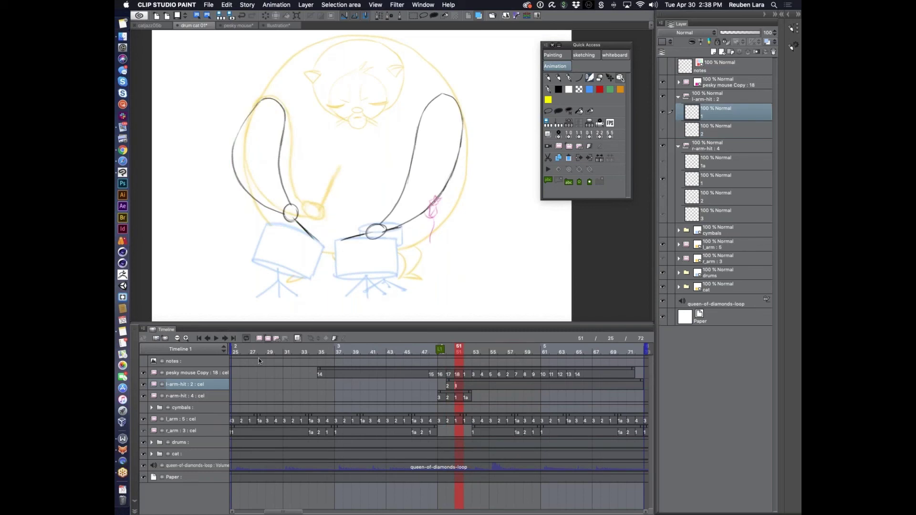
click(467, 353)
key(ctrl+alt+shift+n)
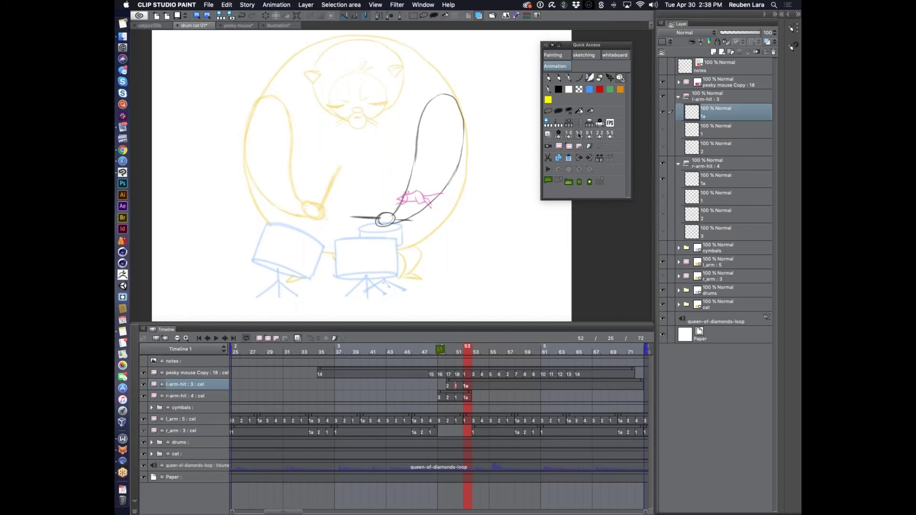
click(577, 146)
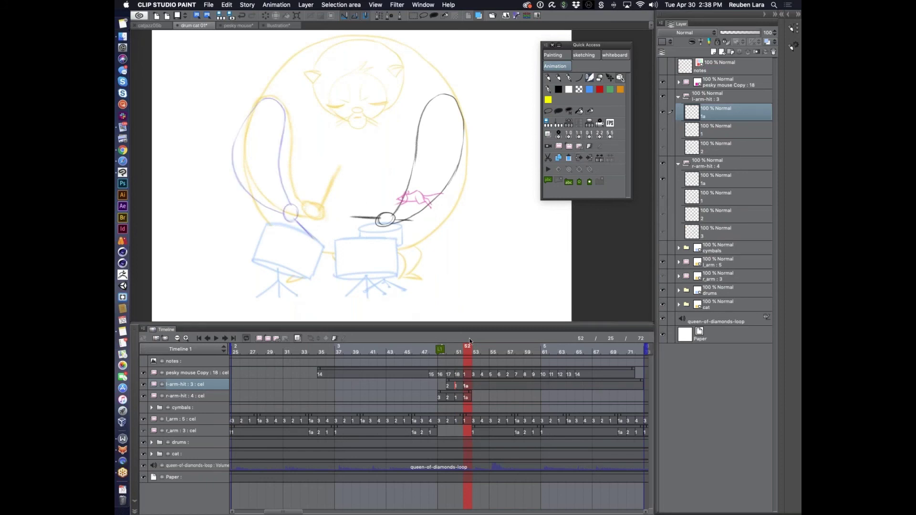
Step: Scrub through frames 52 to 56 to compare the l-arm-hit pose with the l_arm motion and the mouse
drag(467, 353, 480, 350)
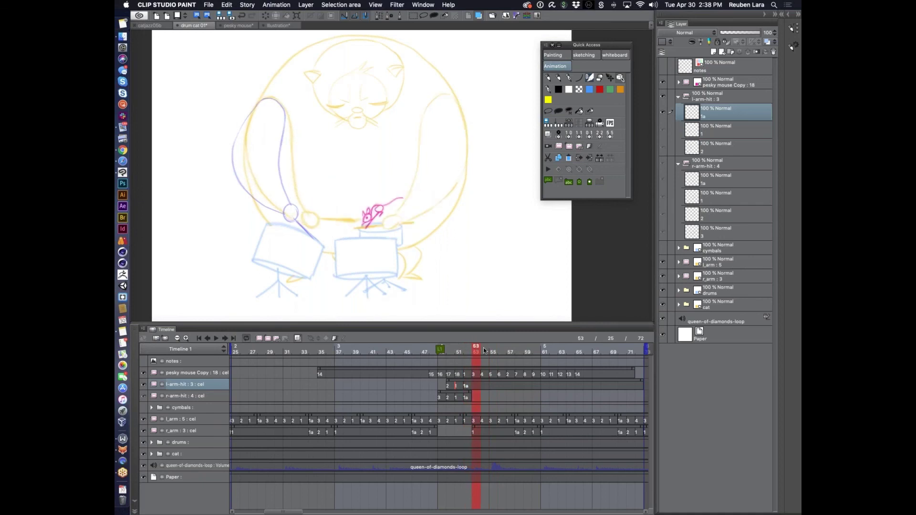
drag(484, 351, 487, 350)
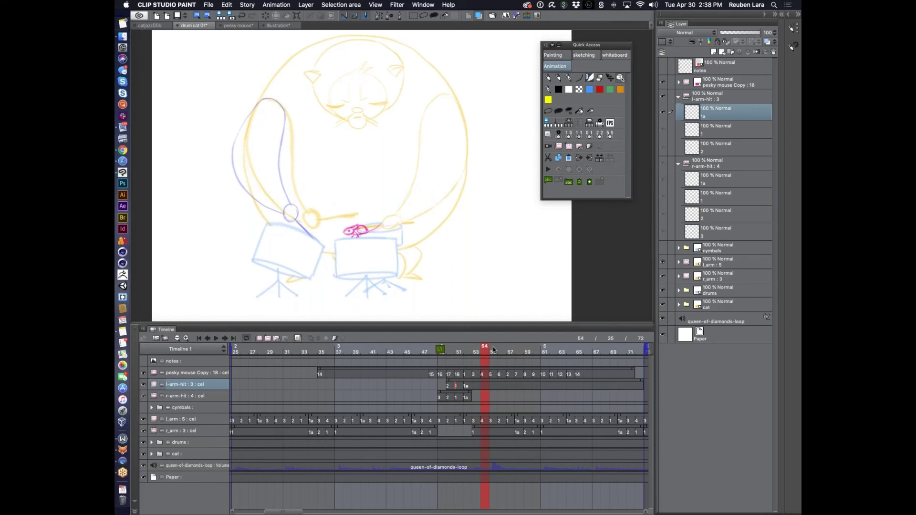
key(space)
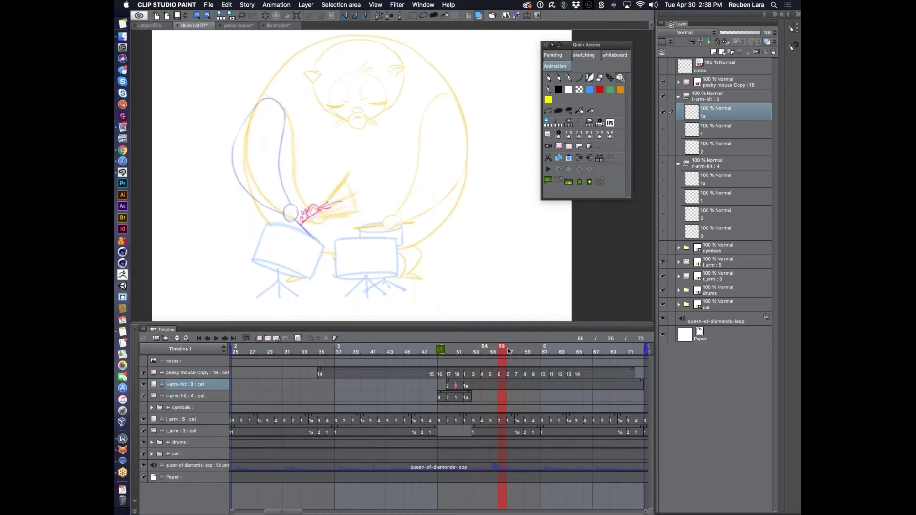
click(476, 347)
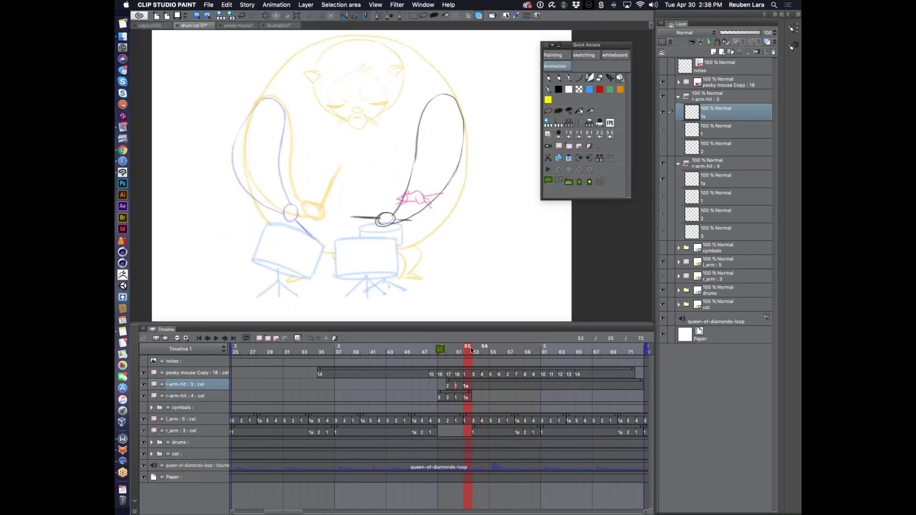
click(491, 348)
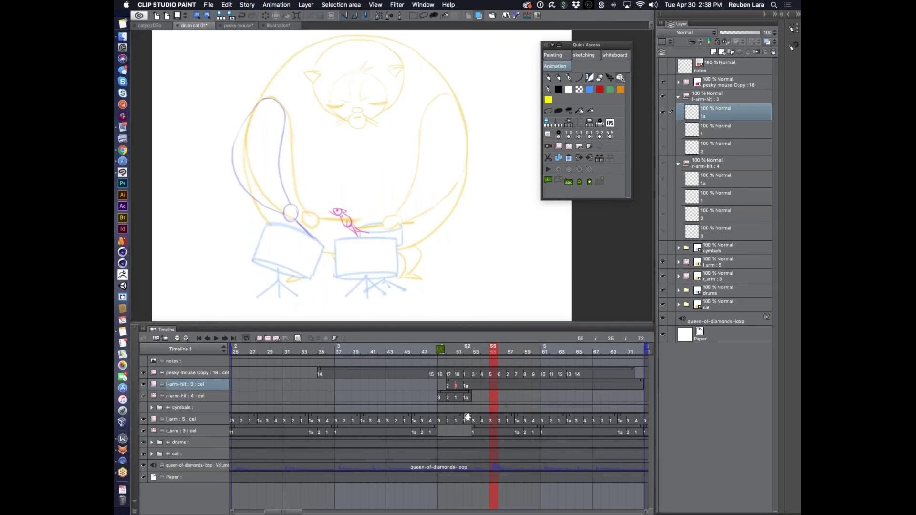
Step: Try moving the start of the l_arm clip from frame 52 to frame 55 and play back the animation
drag(465, 418, 493, 418)
key(Delete)
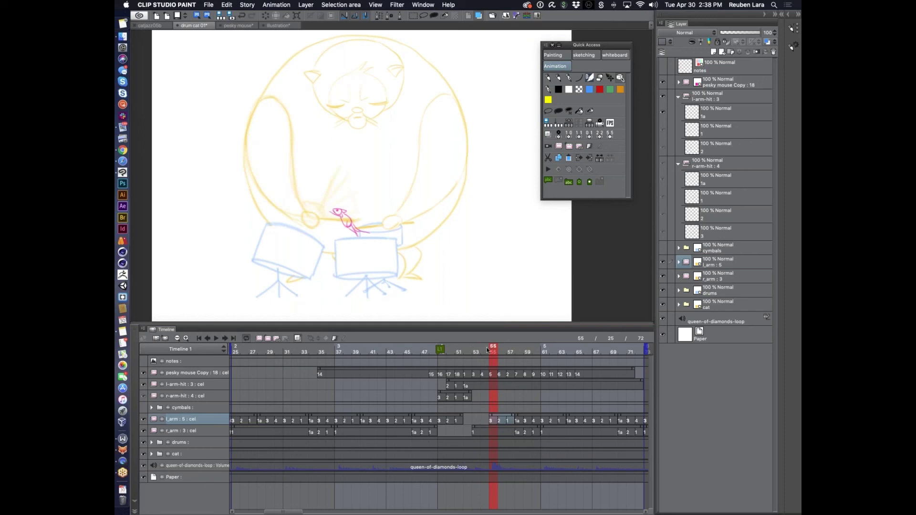
drag(487, 350, 268, 359)
click(216, 338)
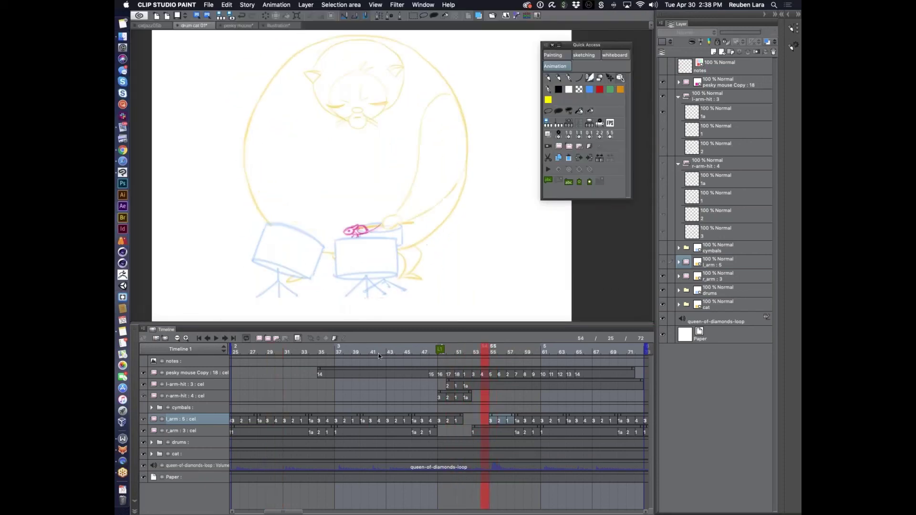
click(216, 338)
key(space)
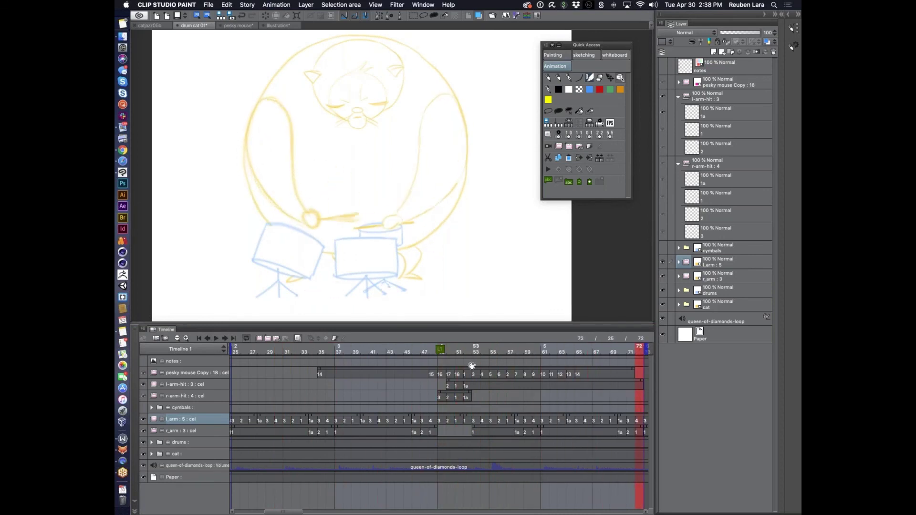
Step: Move the l-arm-hit clip two frames later to start at frame 52, and play back the new timing
click(476, 384)
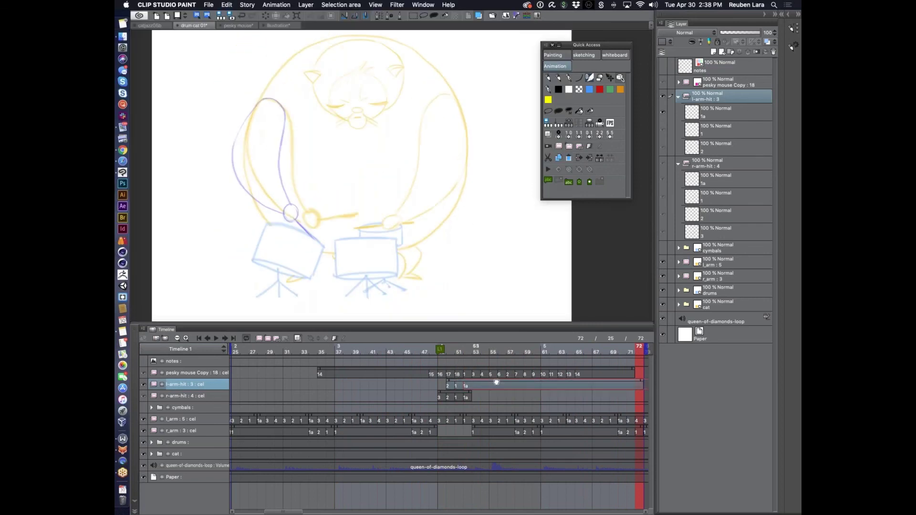
drag(490, 382, 507, 383)
click(216, 338)
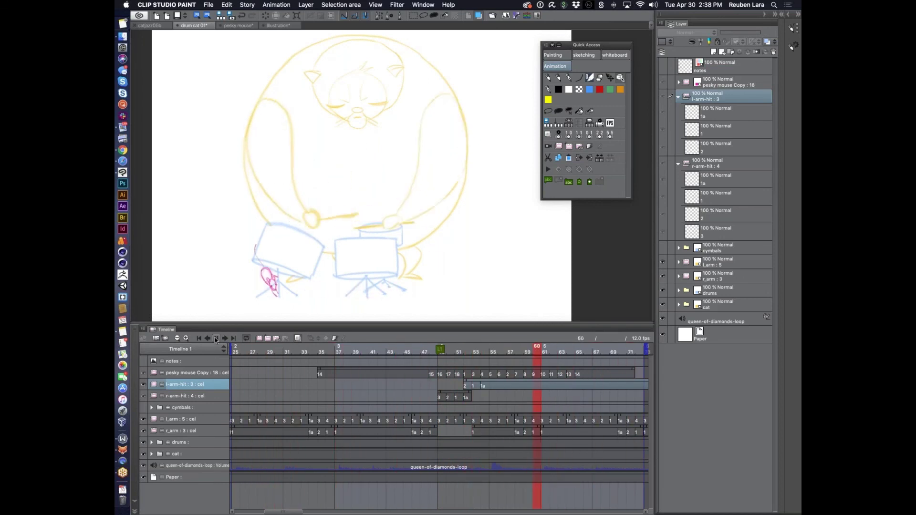
click(474, 345)
click(475, 349)
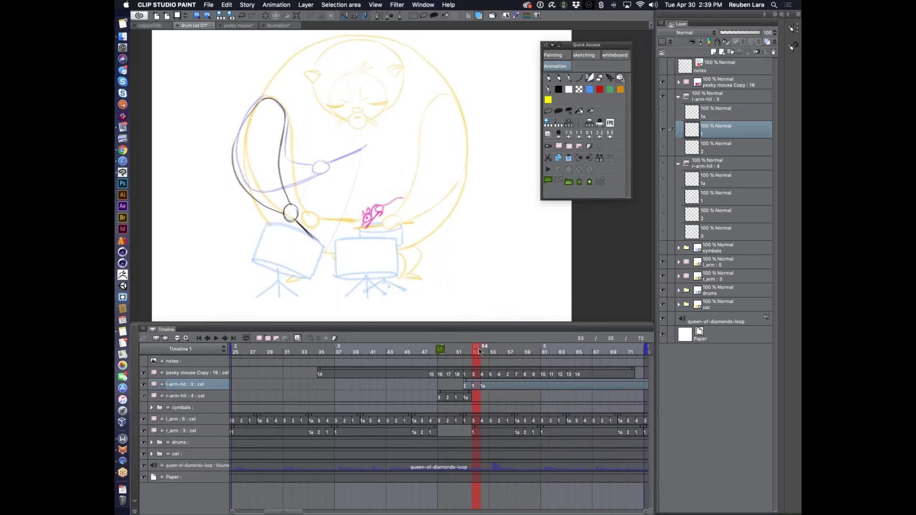
click(495, 348)
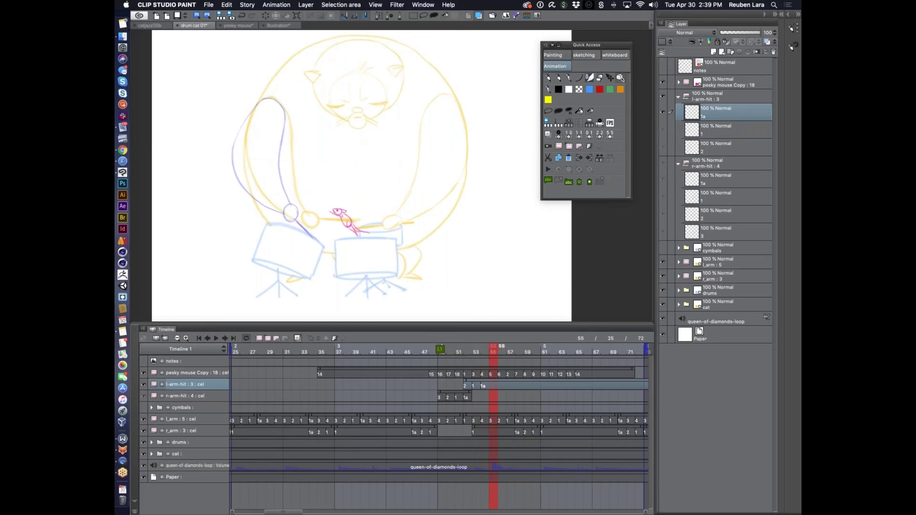
Step: Move the start of the l_arm clip from frame 52 to frame 55 and trim the l-arm-hit clip to end at frame 54
click(465, 416)
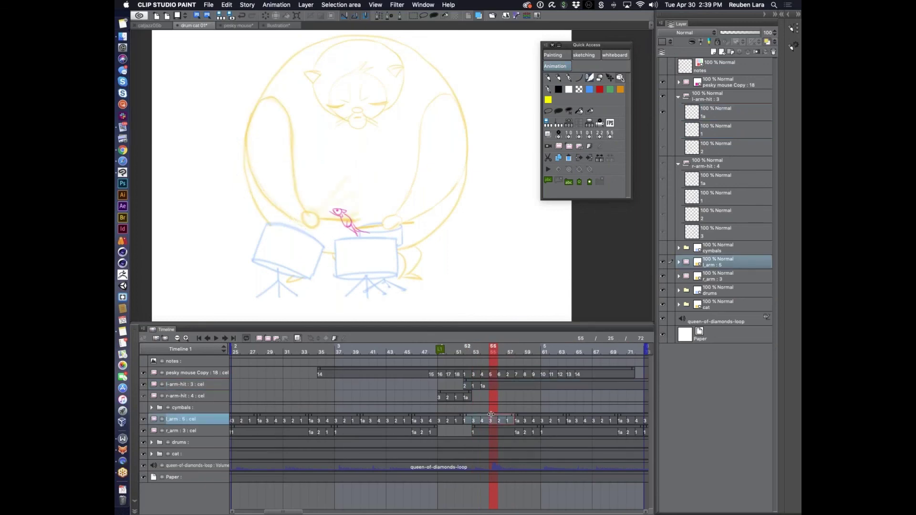
drag(465, 415, 490, 419)
click(489, 388)
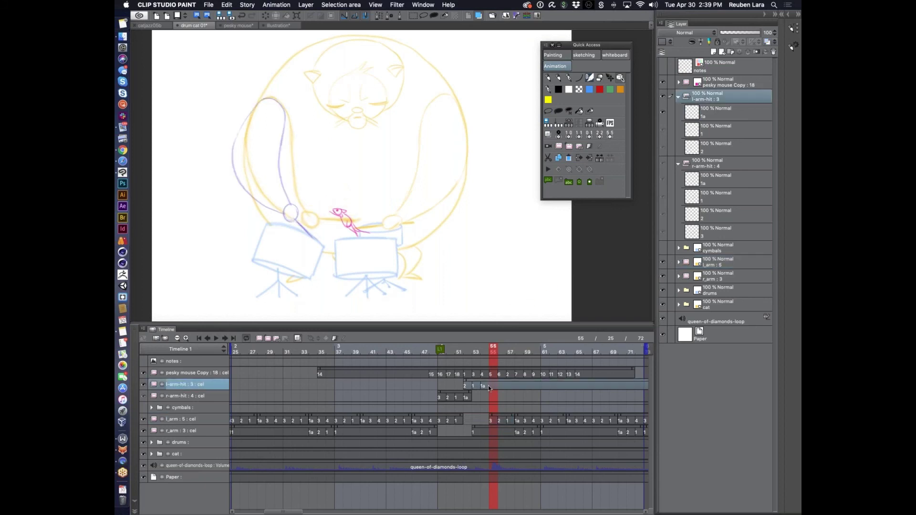
click(590, 160)
click(485, 347)
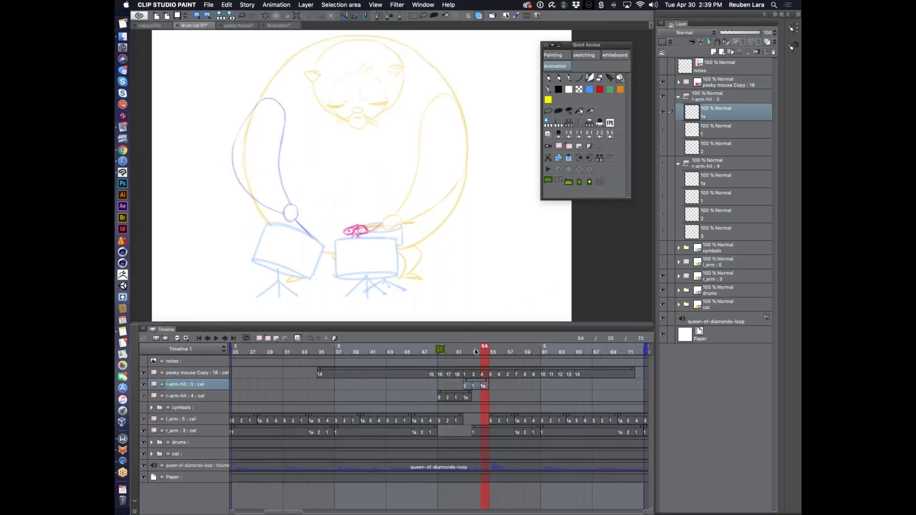
mouse_move(475, 352)
mouse_down()
mouse_move(455, 353)
mouse_move(484, 352)
mouse_up()
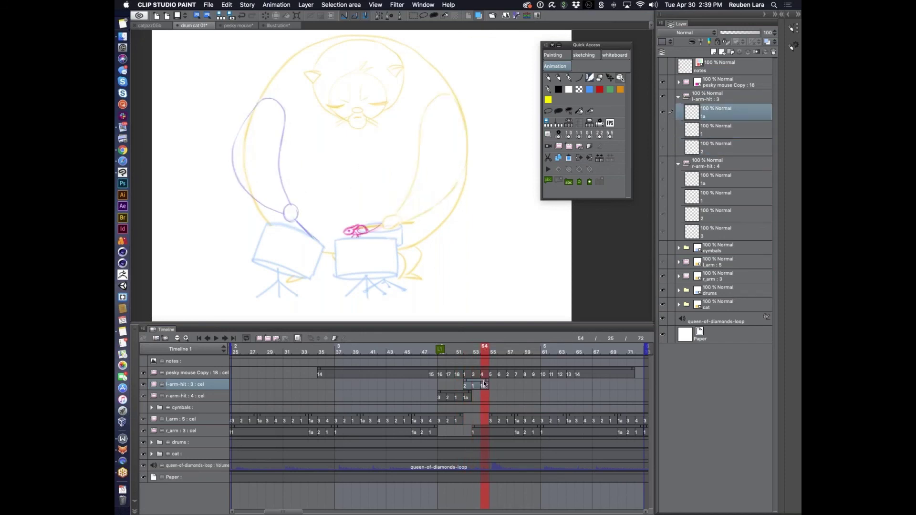
Step: Extend the start of the l_arm clip back to frame 54 and select l-arm-hit cel 1a there for drawing
click(484, 416)
drag(484, 416, 485, 418)
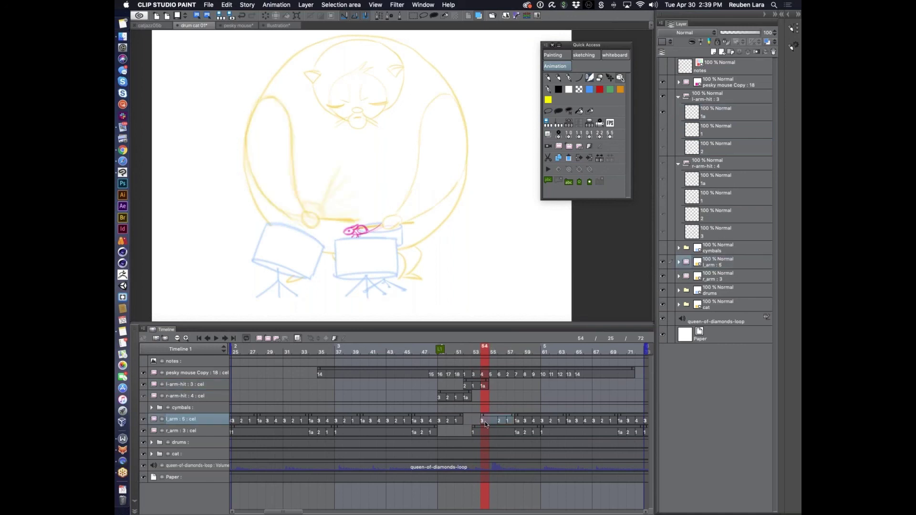
click(483, 388)
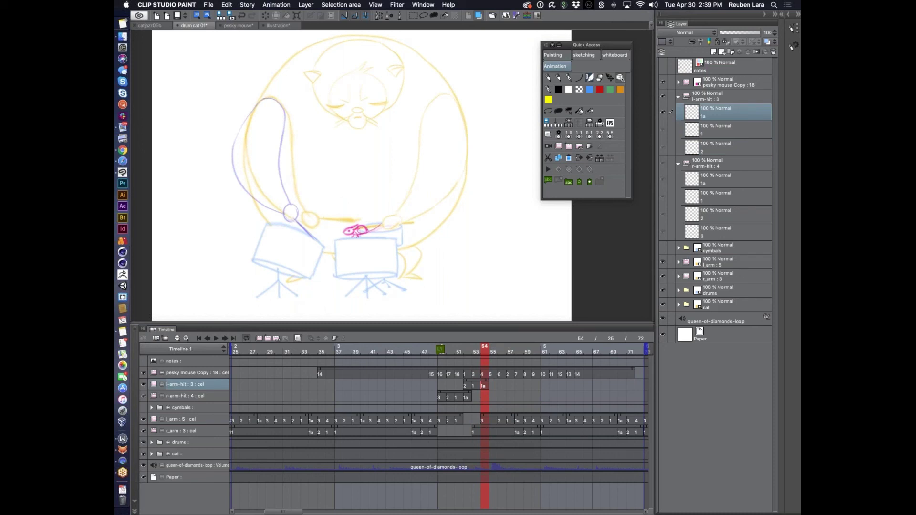
Step: Draw the left arm on l-arm-hit cel 1a at frame 54, with the hand above the drums and the stick reaching the mouse
mouse_move(312, 218)
mouse_down()
mouse_move(352, 234)
mouse_move(306, 222)
mouse_move(313, 212)
mouse_move(308, 226)
mouse_move(300, 218)
mouse_move(316, 216)
mouse_move(304, 213)
mouse_up()
key(super+z)
key(super+z)
key(super+z)
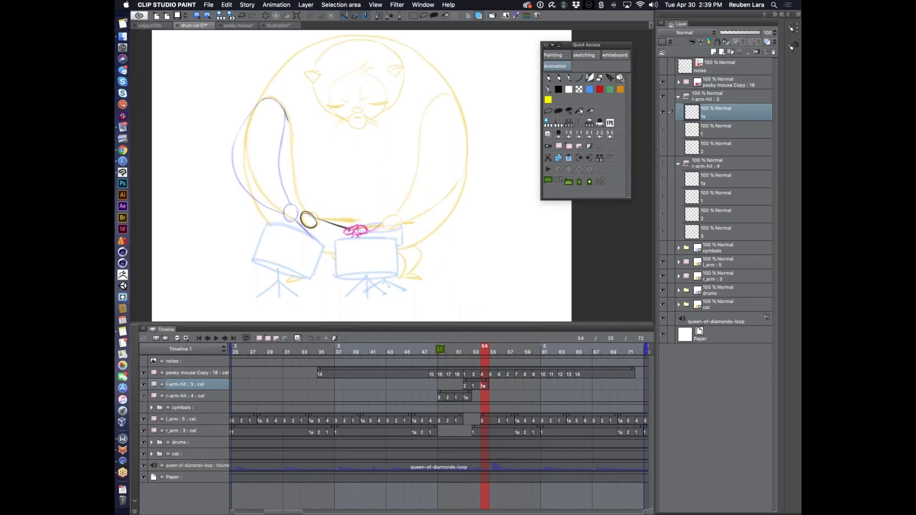
drag(287, 114, 305, 216)
mouse_move(259, 101)
mouse_down()
mouse_move(237, 148)
mouse_move(238, 171)
mouse_move(261, 202)
mouse_up()
key(super+z)
key(super+z)
mouse_move(257, 103)
mouse_down()
mouse_move(242, 158)
mouse_move(258, 190)
mouse_move(286, 215)
mouse_move(347, 226)
mouse_up()
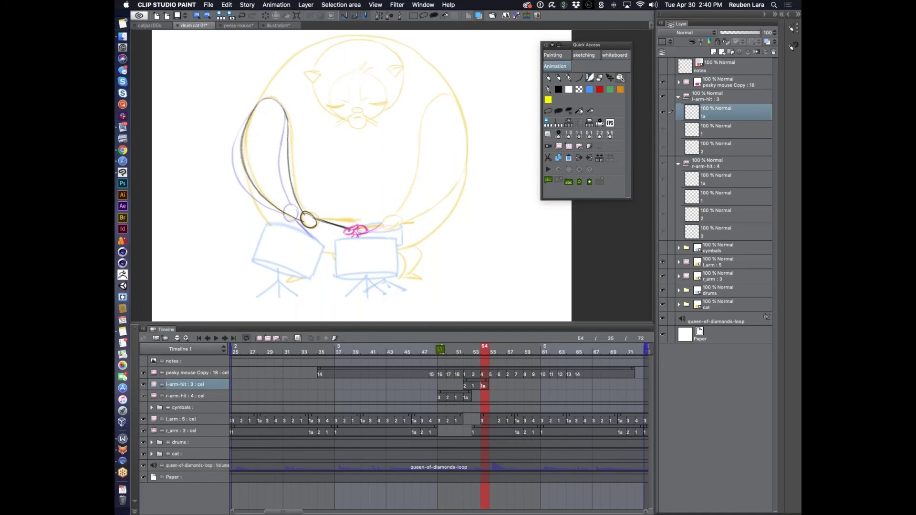
Step: Trim the start of the l_arm clip to frame 55 and play back the animation
click(492, 420)
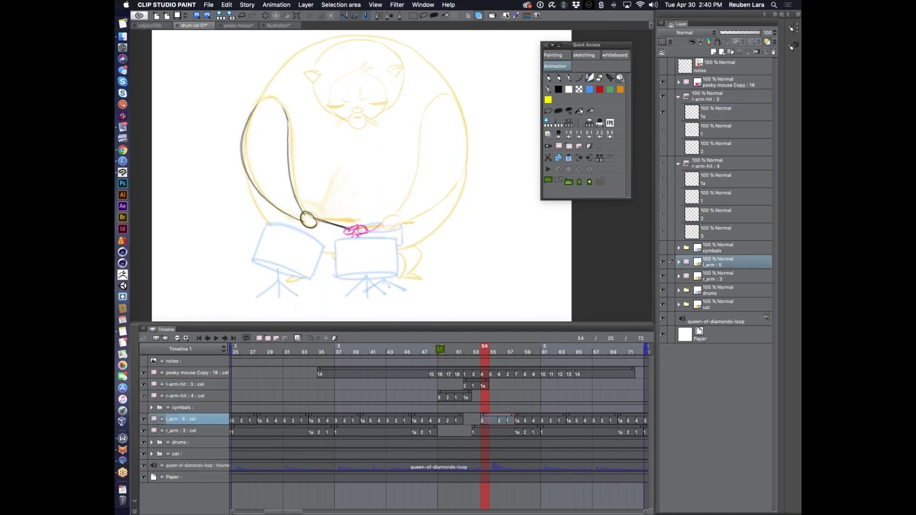
click(216, 338)
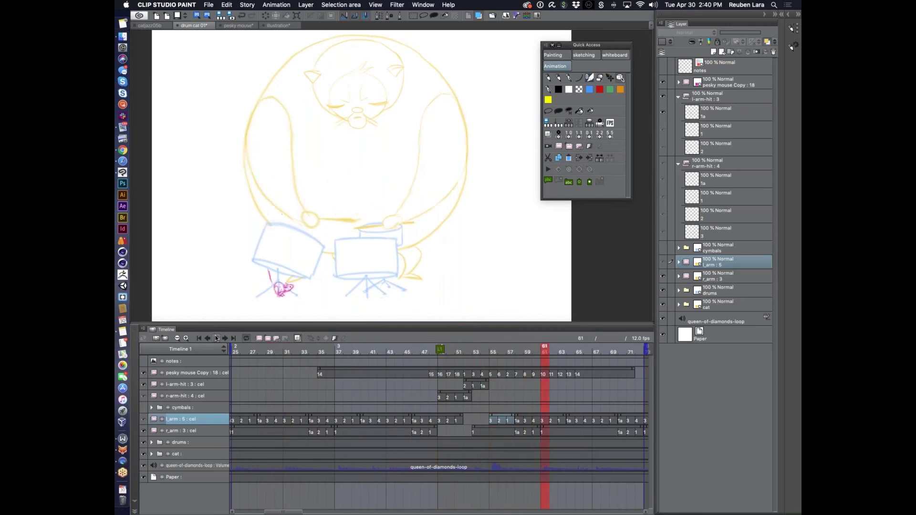
click(217, 338)
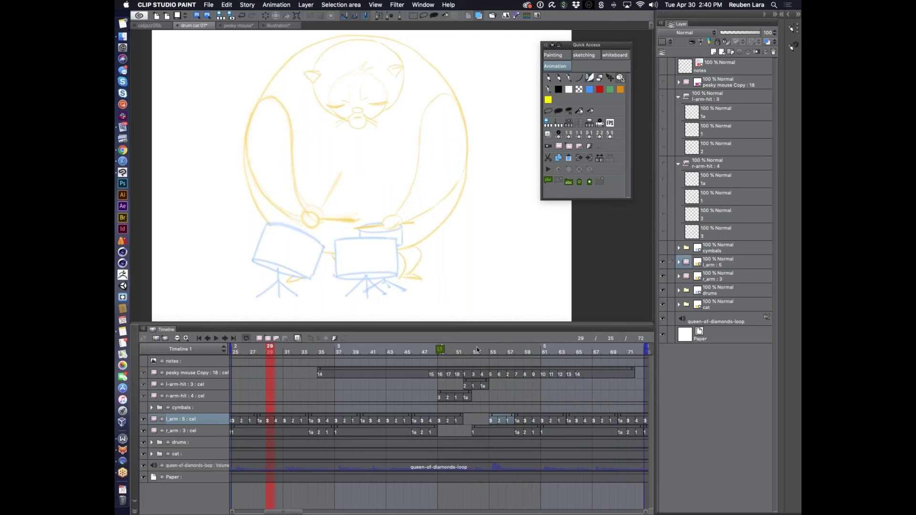
Step: Extend the l-arm-hit clip back to start at frame 50 and add new cel 3 there
click(452, 353)
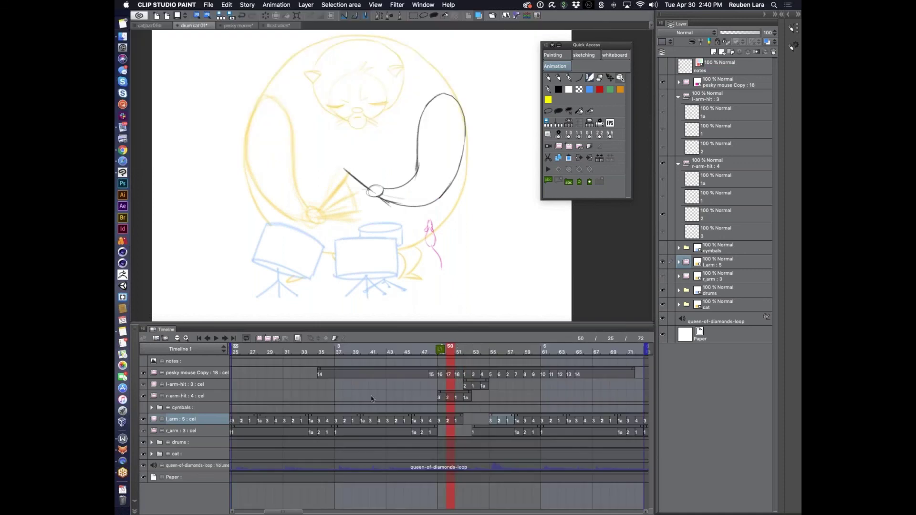
click(464, 385)
click(449, 351)
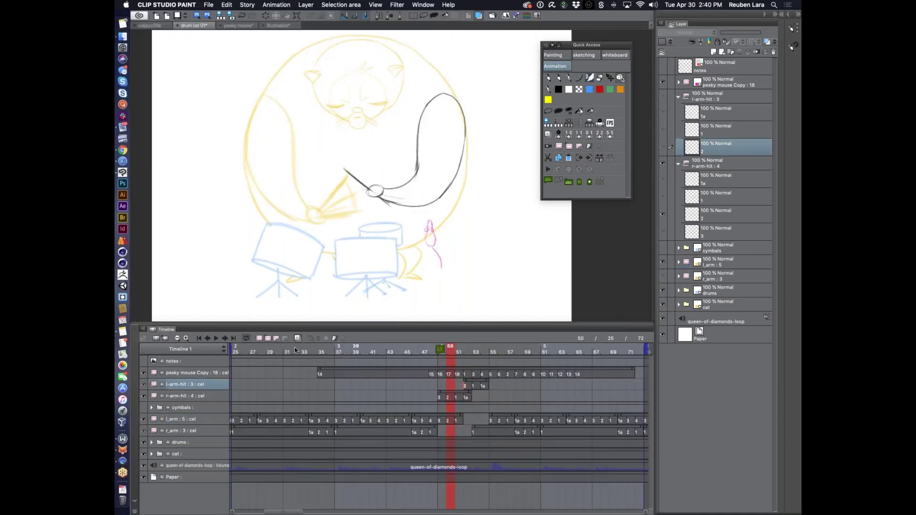
click(268, 339)
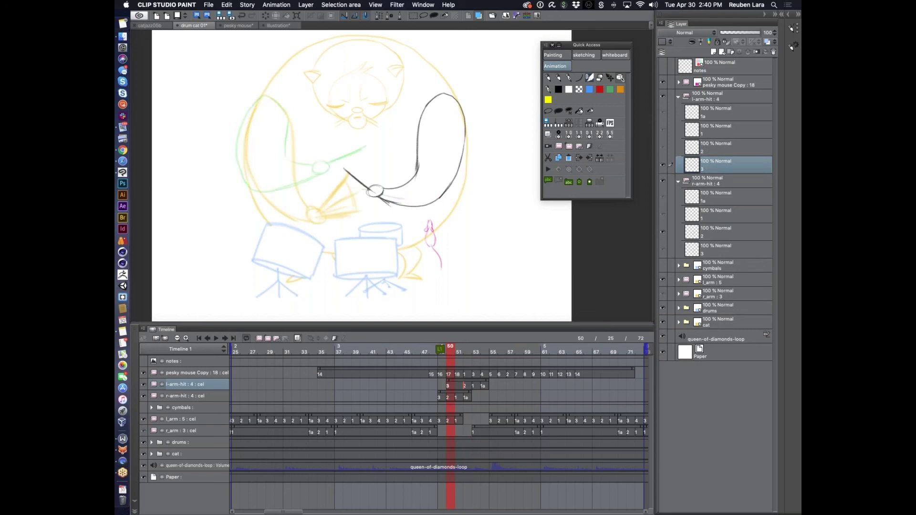
Step: Move l-arm-hit cel 2 from frame 52 to frame 51 and add new cel 2a at frame 52
click(467, 351)
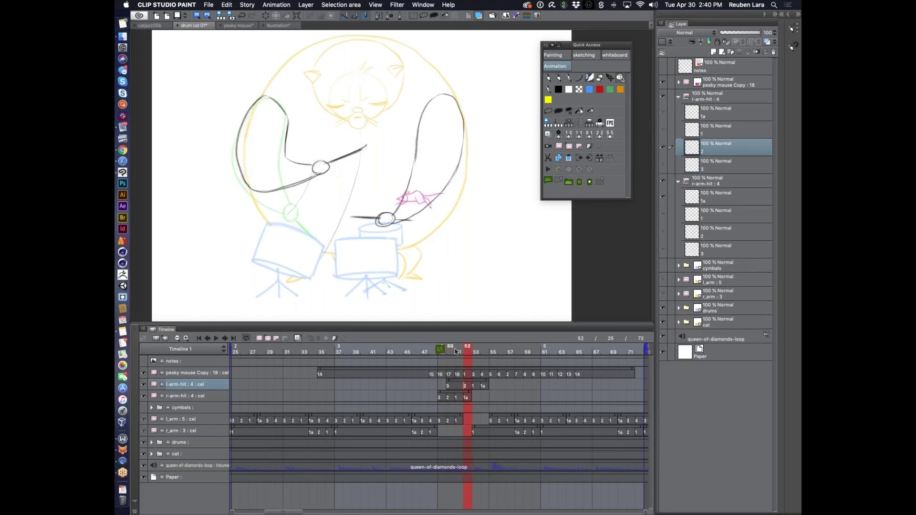
click(451, 350)
click(465, 351)
click(475, 351)
click(466, 351)
drag(465, 390, 456, 386)
click(268, 338)
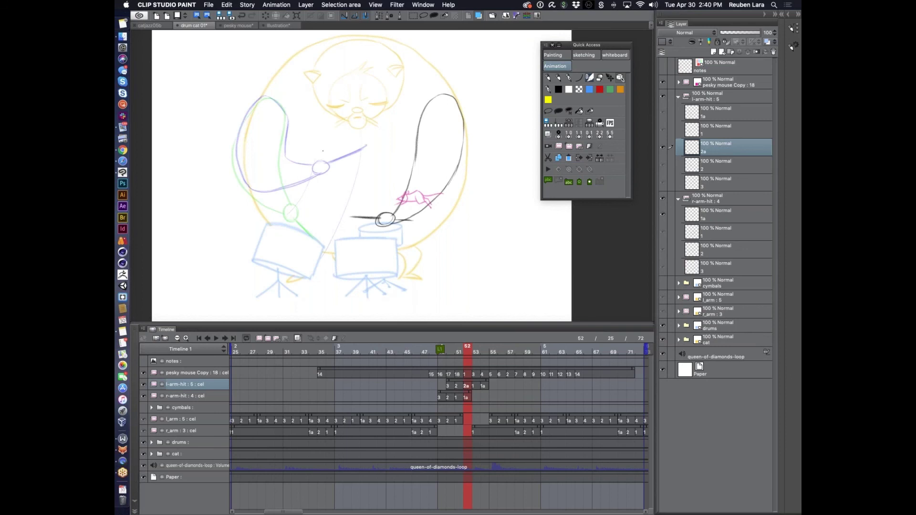
Step: Draw the left arm on cel 2a along the previous pose with a more steeply raised stick, and play back the animation
mouse_move(321, 160)
mouse_down()
mouse_move(317, 171)
mouse_move(315, 159)
mouse_move(361, 135)
mouse_up()
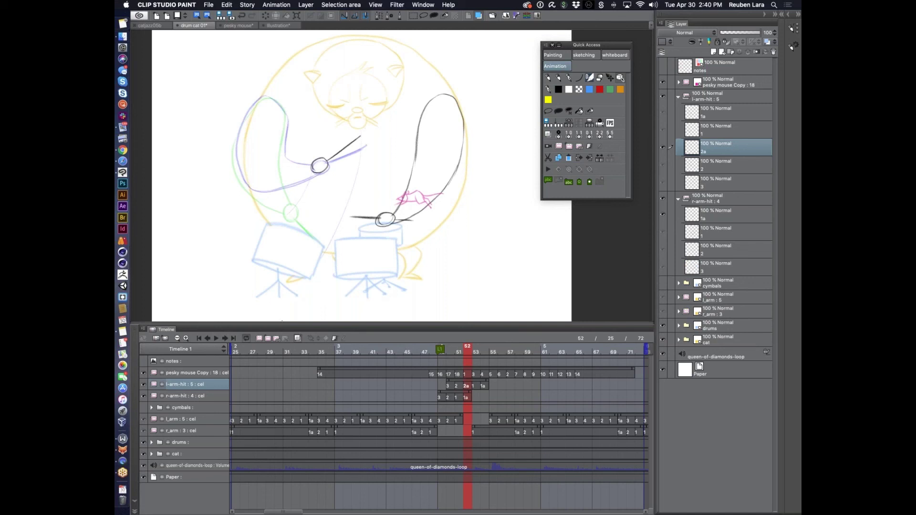
mouse_move(287, 127)
mouse_down()
mouse_move(285, 155)
mouse_move(312, 166)
mouse_up()
mouse_move(266, 97)
mouse_down()
mouse_move(288, 118)
mouse_move(242, 119)
mouse_move(238, 170)
mouse_move(257, 192)
mouse_move(325, 168)
mouse_up()
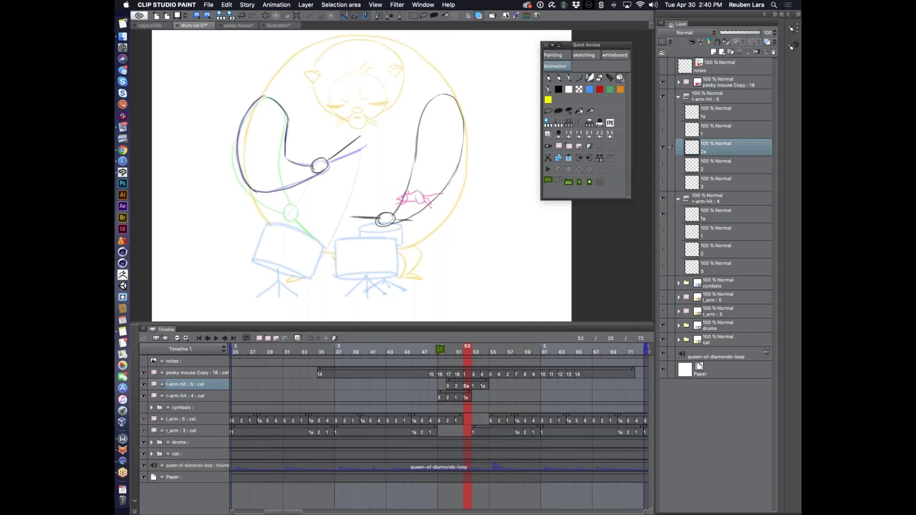
click(216, 337)
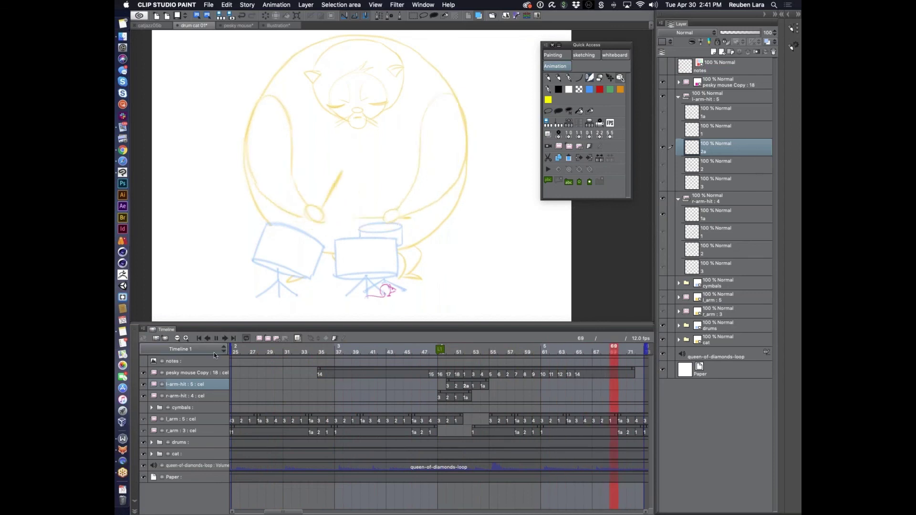
click(216, 338)
Step: Add motion lines for the stick's downward swing to l-arm-hit cel 1 at frame 53
drag(463, 345, 479, 345)
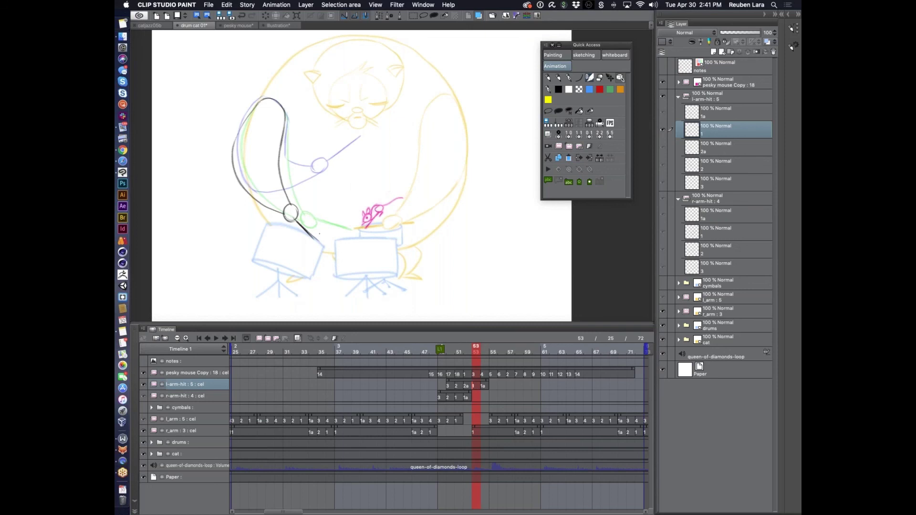
drag(335, 204, 317, 239)
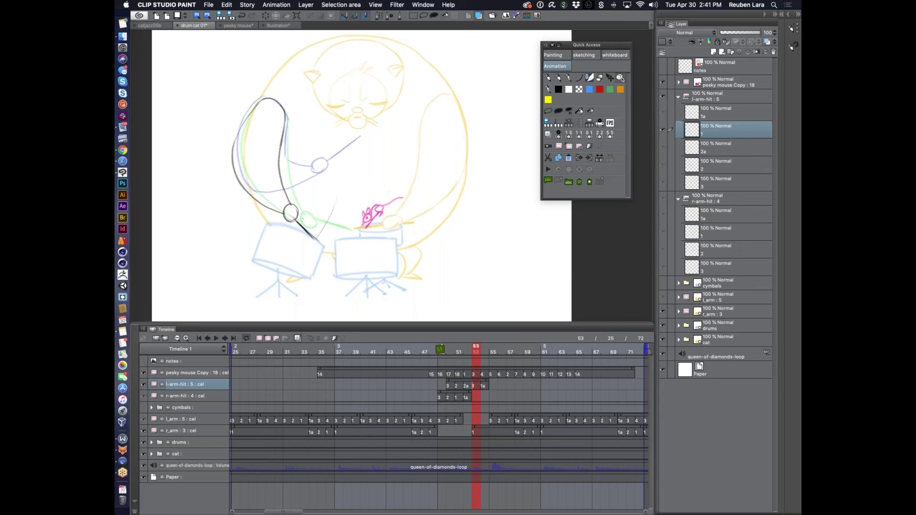
mouse_move(332, 200)
mouse_down()
mouse_move(322, 219)
mouse_move(299, 212)
mouse_move(333, 218)
mouse_up()
Step: Trim the end of the l_arm clip before the gap back to frame 50
drag(477, 349, 440, 353)
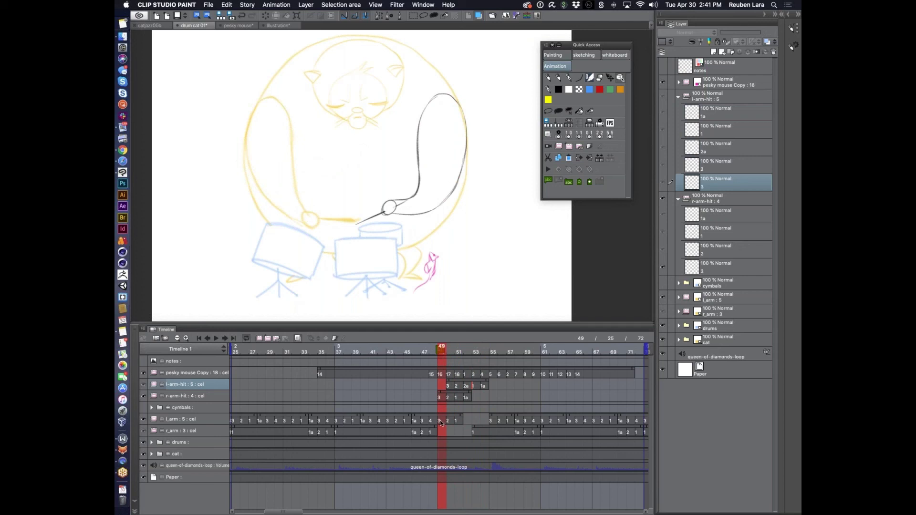
click(450, 348)
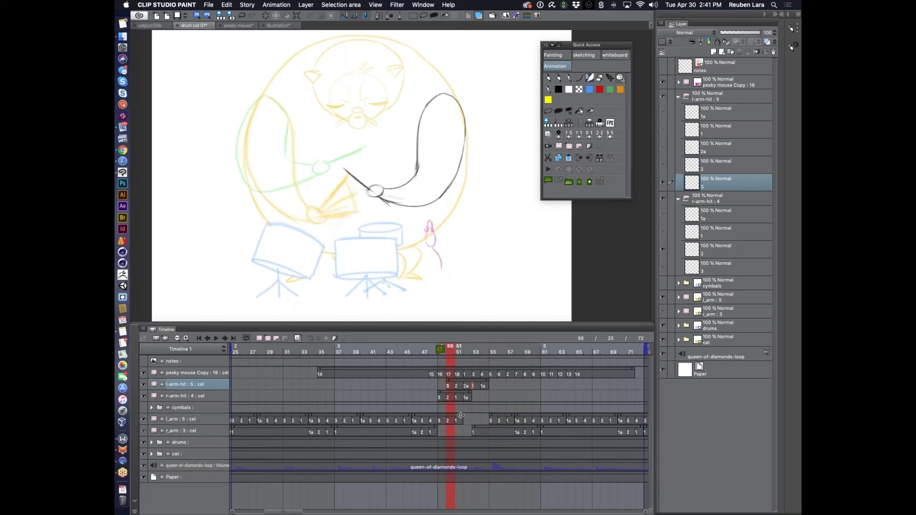
drag(459, 419, 453, 422)
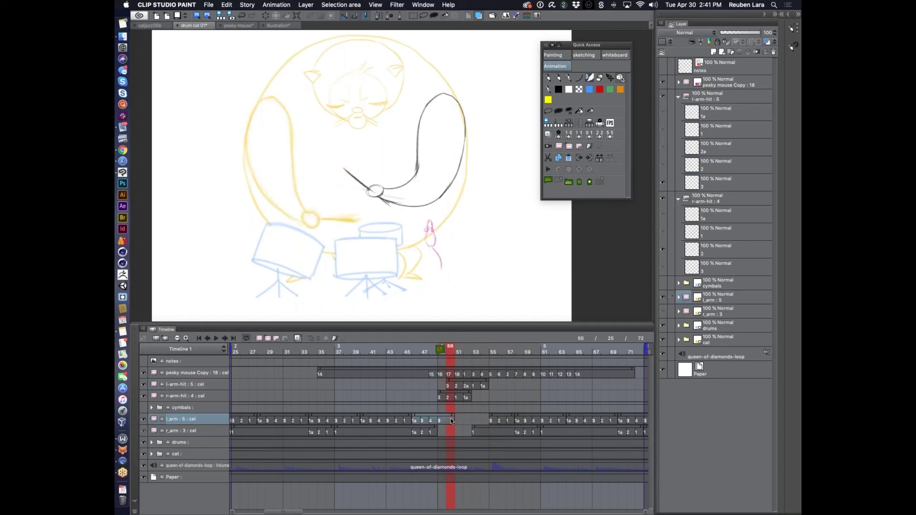
Step: Draw the left arm on l-arm-hit cel 3 at frame 50, with the hand and level stick just above the l_arm pose
click(448, 388)
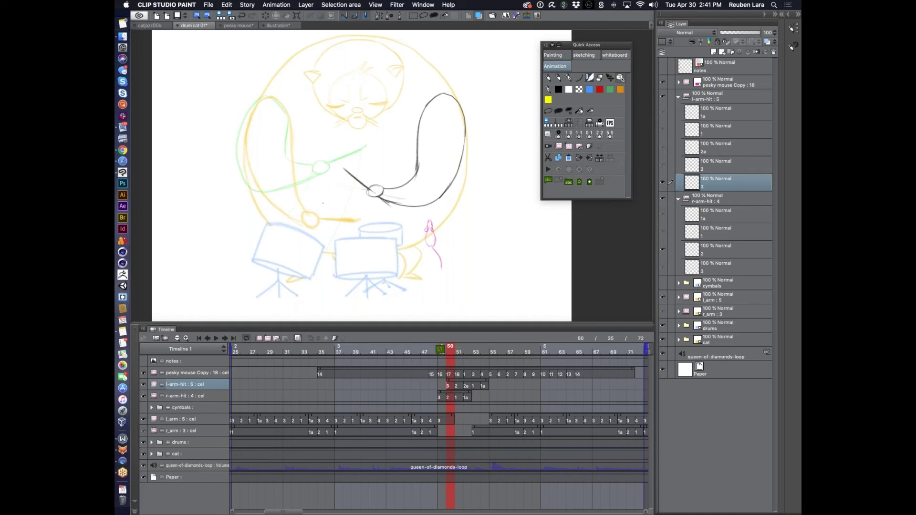
mouse_move(308, 210)
mouse_down()
mouse_move(319, 205)
mouse_move(310, 201)
mouse_up()
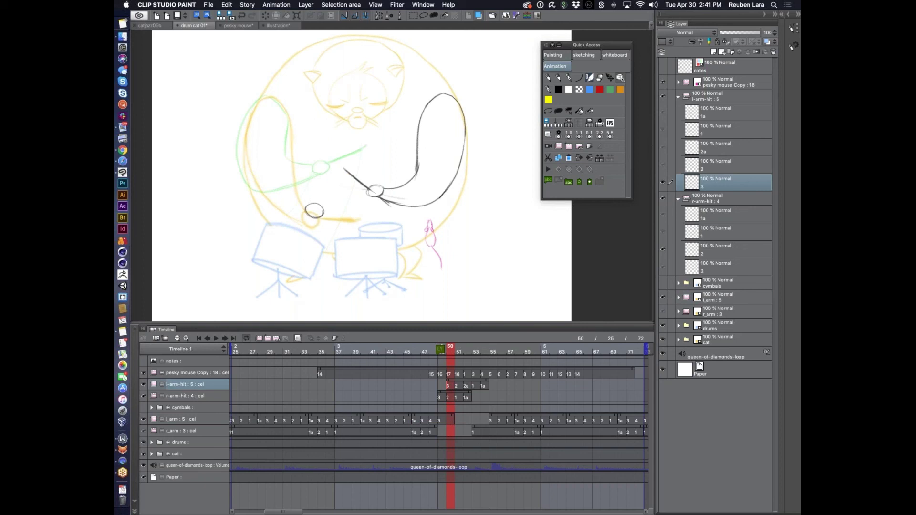
drag(323, 174, 319, 196)
key(super+z)
mouse_move(252, 111)
mouse_down()
mouse_move(259, 100)
mouse_move(242, 137)
mouse_move(244, 168)
mouse_move(258, 194)
mouse_move(309, 217)
mouse_up()
mouse_move(268, 98)
mouse_down()
mouse_move(287, 118)
mouse_move(306, 202)
mouse_up()
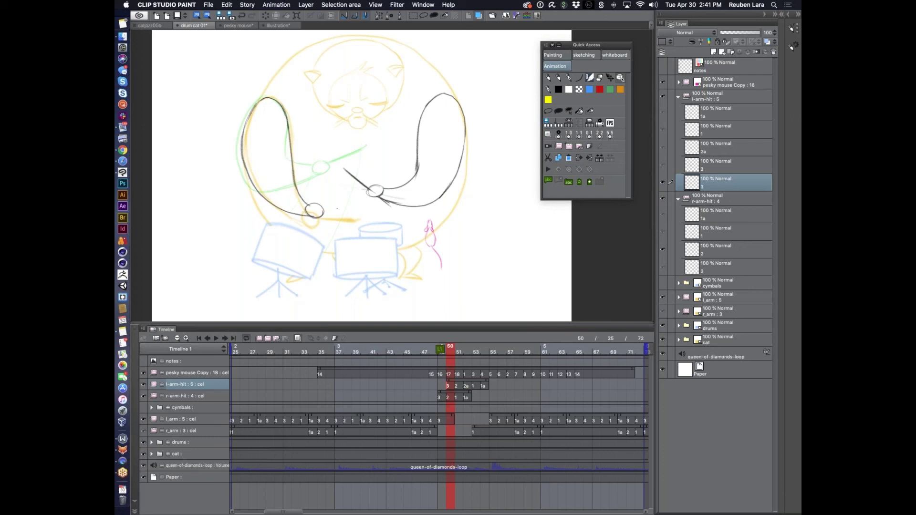
mouse_move(325, 210)
mouse_down()
mouse_move(360, 209)
mouse_move(331, 210)
mouse_move(360, 209)
mouse_move(367, 174)
mouse_move(357, 223)
mouse_move(368, 207)
mouse_up()
Step: Trim the l_arm clip to end at frame 49 and play back the animation
click(424, 420)
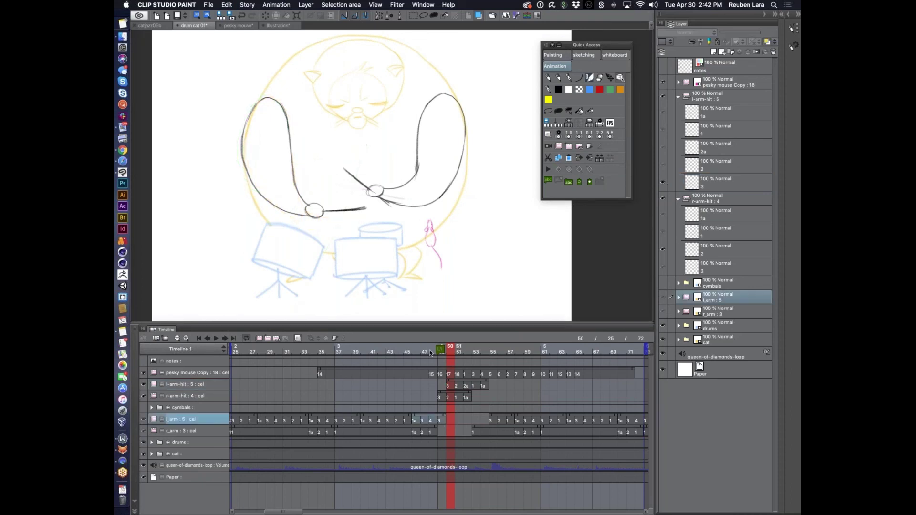
click(213, 340)
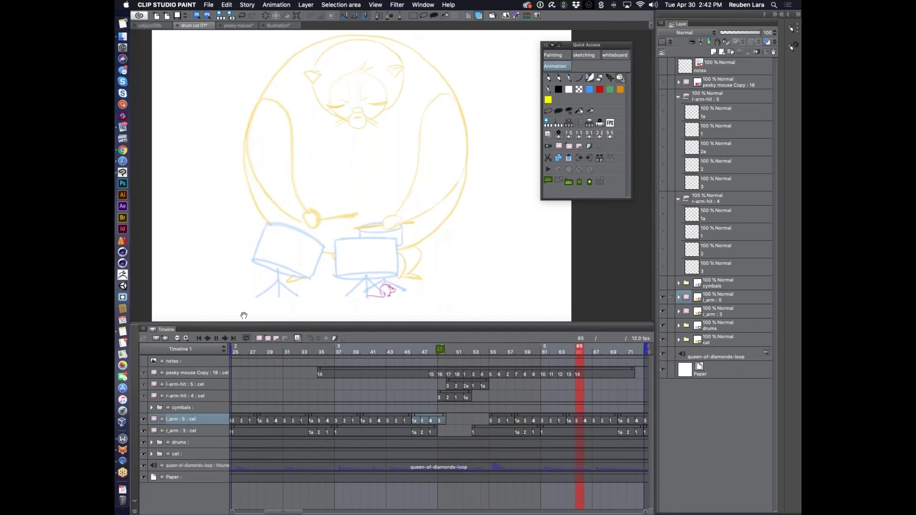
key(space)
Step: Move the pesky mouse Copy clip four frames earlier to start at frame 31, and play back the new timing
mouse_move(467, 347)
mouse_down()
mouse_move(414, 348)
mouse_move(467, 350)
mouse_move(459, 349)
mouse_up()
drag(538, 369, 502, 370)
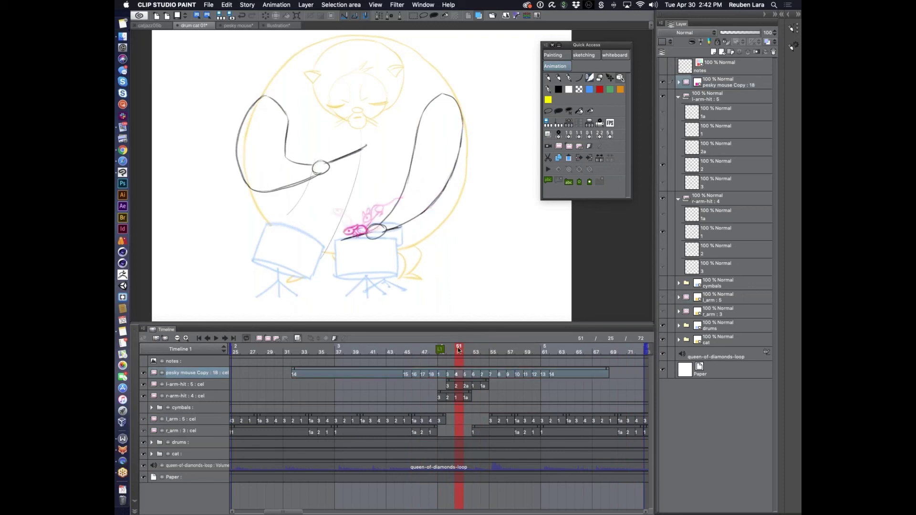
click(436, 352)
mouse_move(436, 352)
mouse_down()
mouse_move(466, 348)
mouse_move(493, 370)
mouse_move(485, 370)
mouse_up()
click(459, 352)
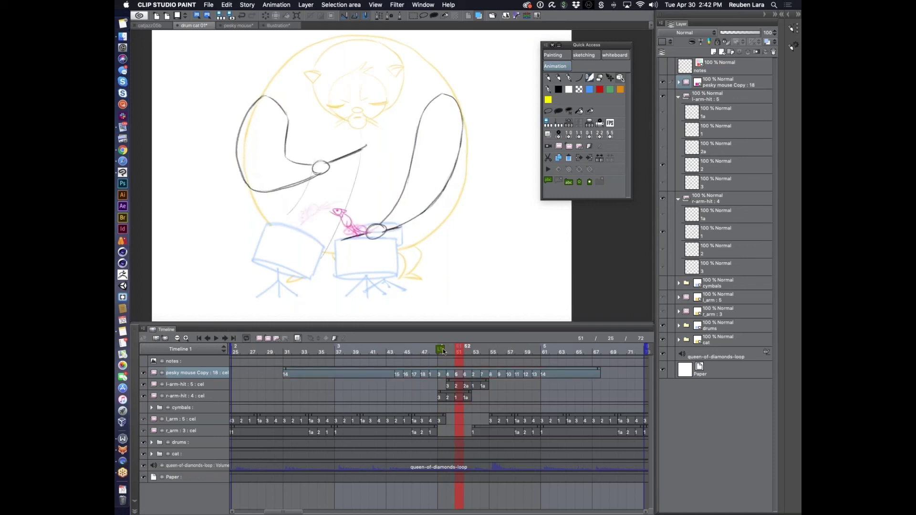
key(Left)
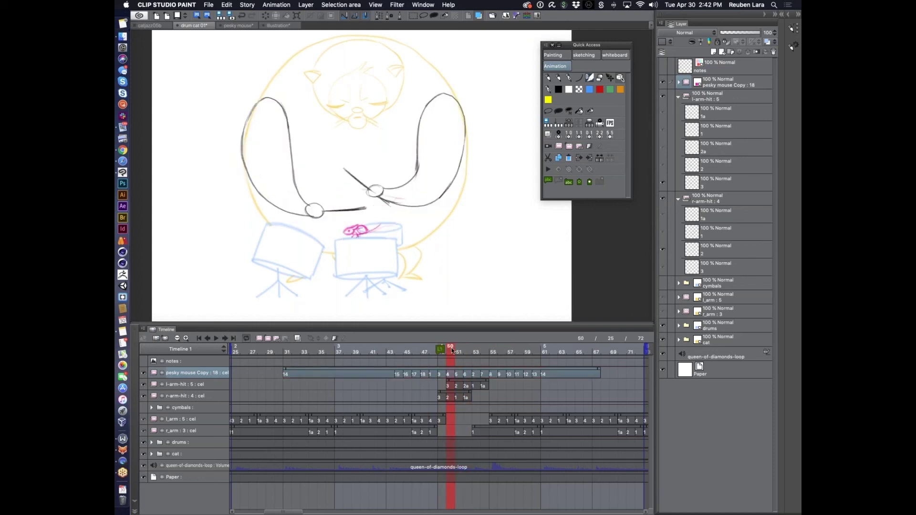
drag(431, 352, 451, 351)
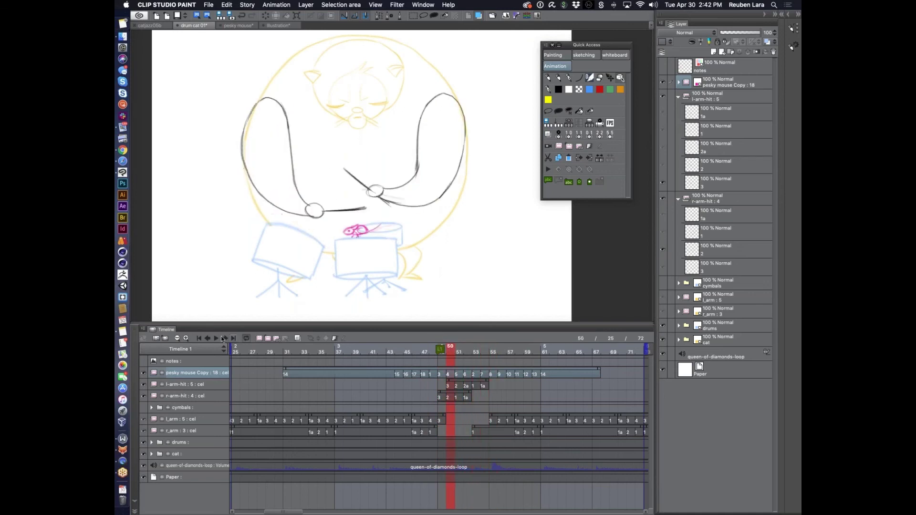
click(177, 338)
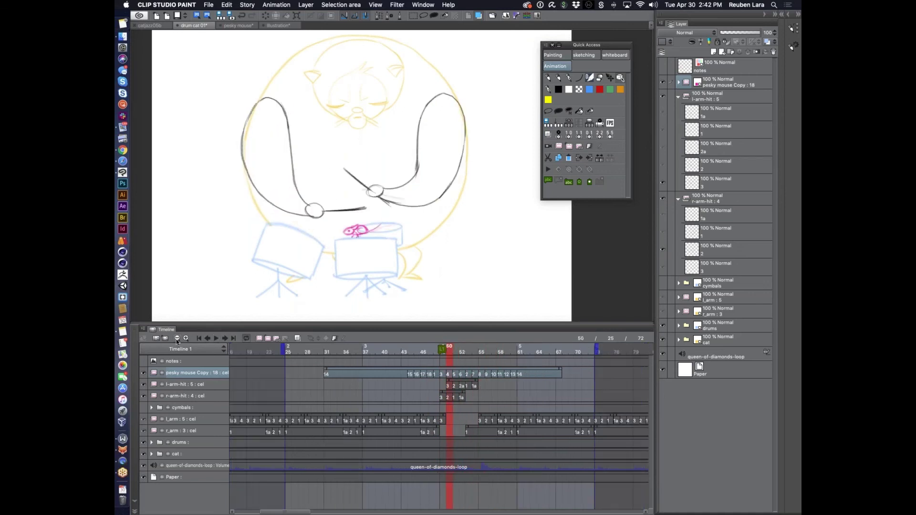
click(214, 338)
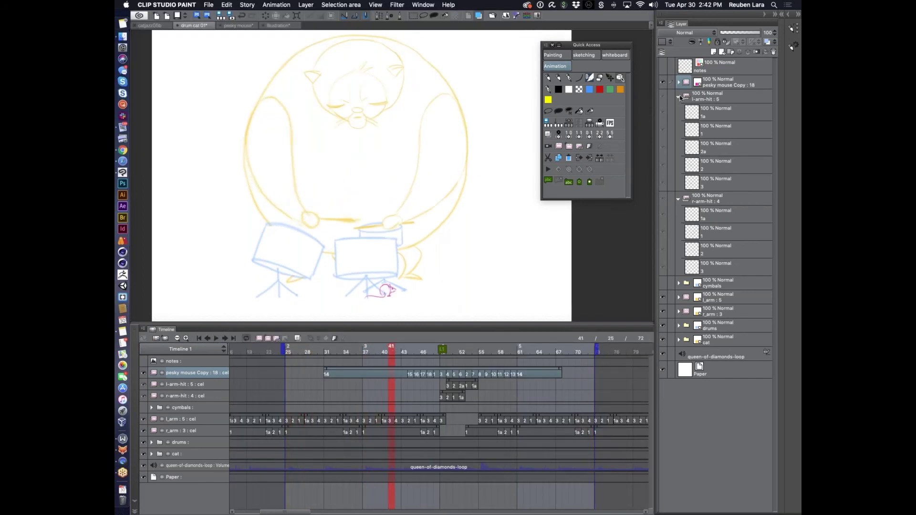
Step: Collapse the l-arm-hit and r-arm-hit folders in the layer list and save the file as drum cat 02 in Clip Studio format
click(679, 97)
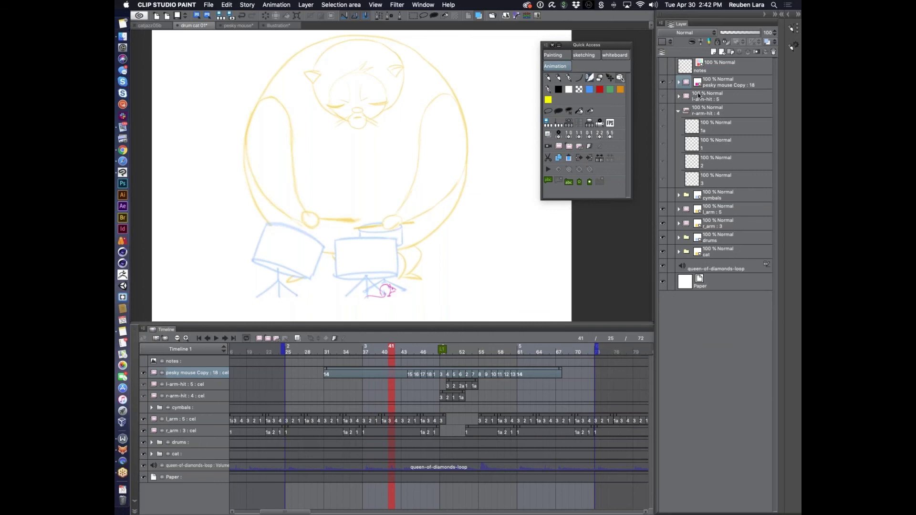
key(super+shift+s)
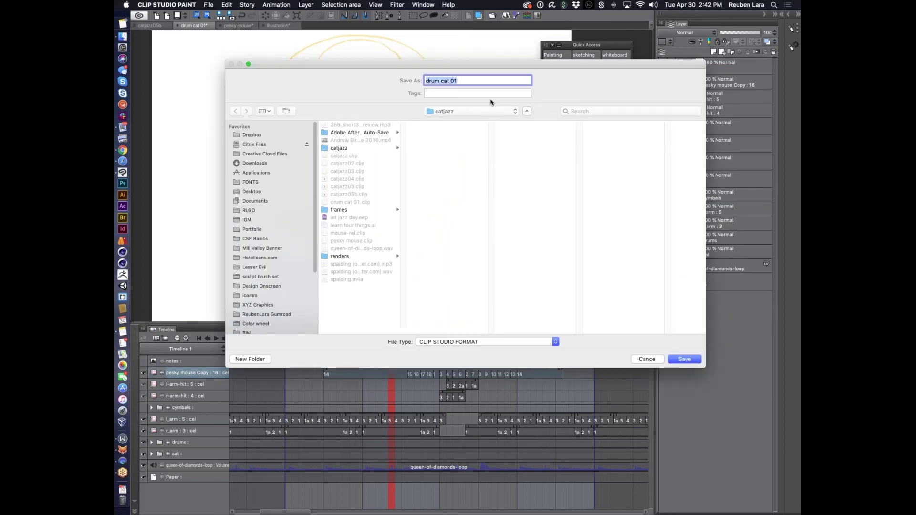
key(Escape)
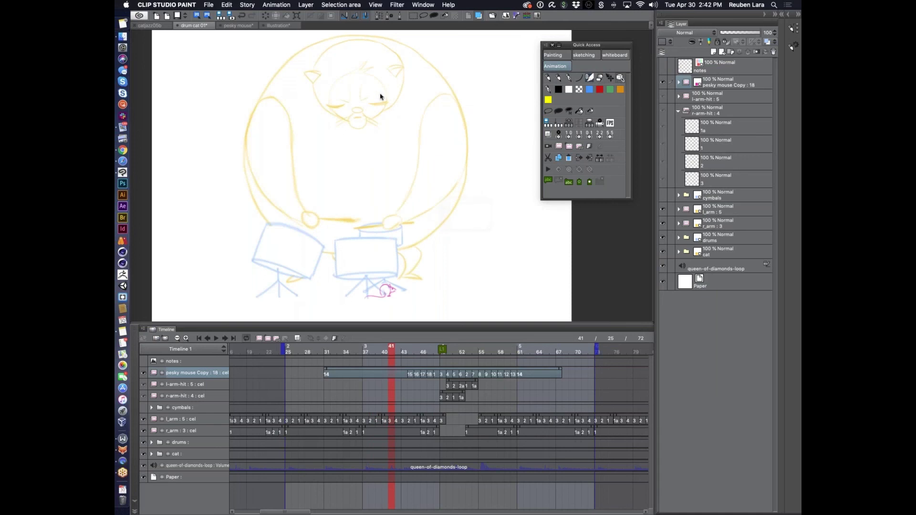
key(super+shift+s)
click(461, 80)
key(BackSpace)
text(2)
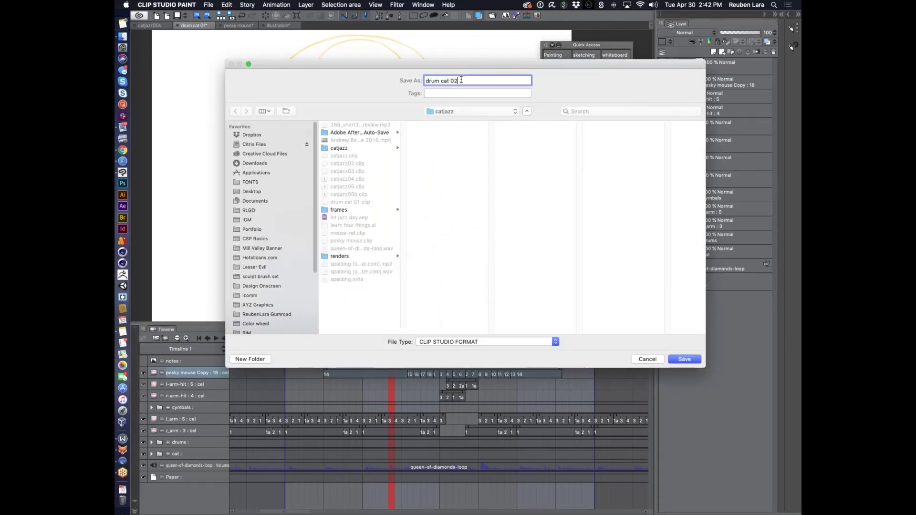
key(Return)
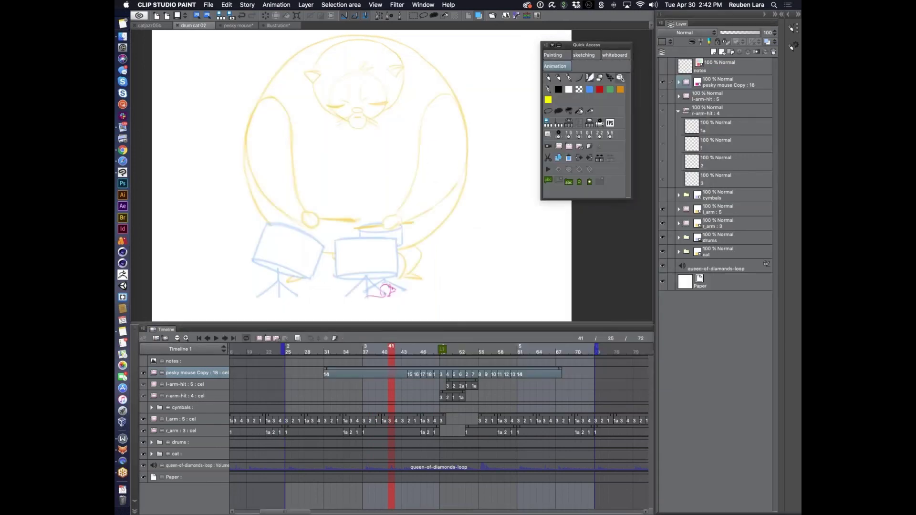
click(678, 111)
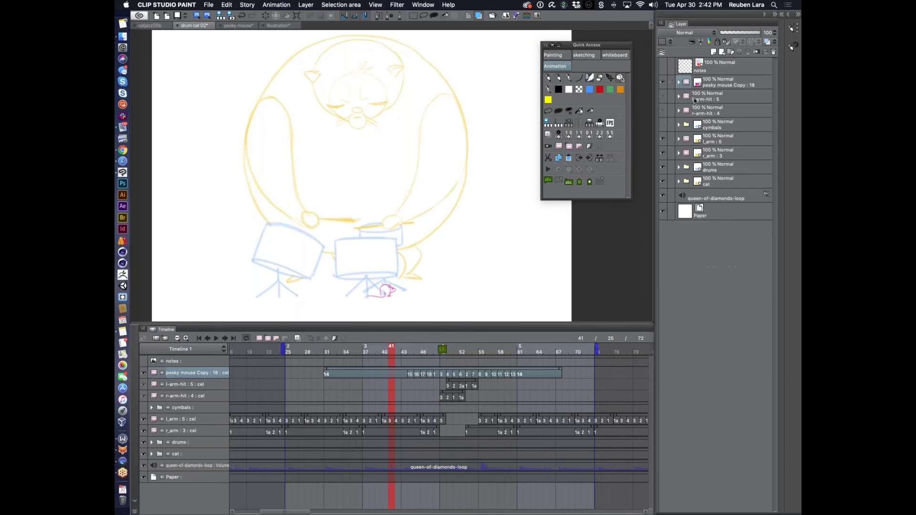
Step: Show the cymbals folder and toggle the Loop play setting for animation playback
click(663, 124)
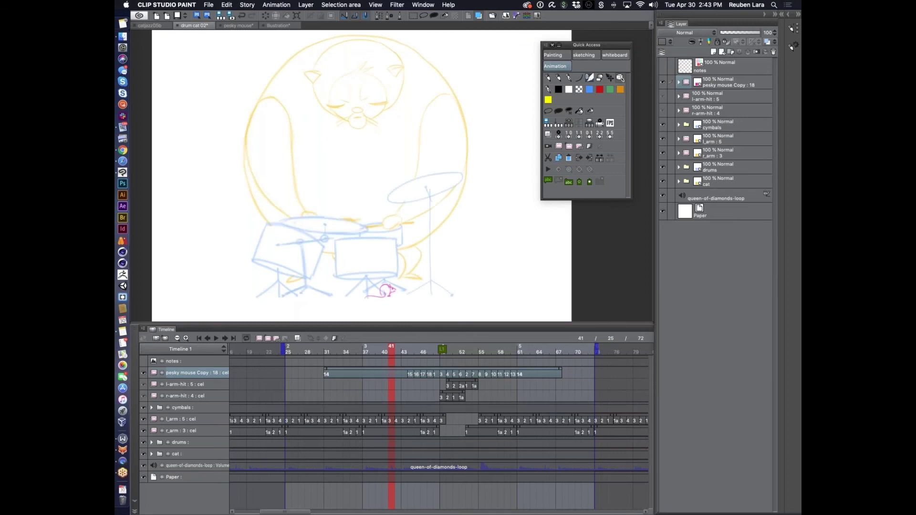
click(247, 5)
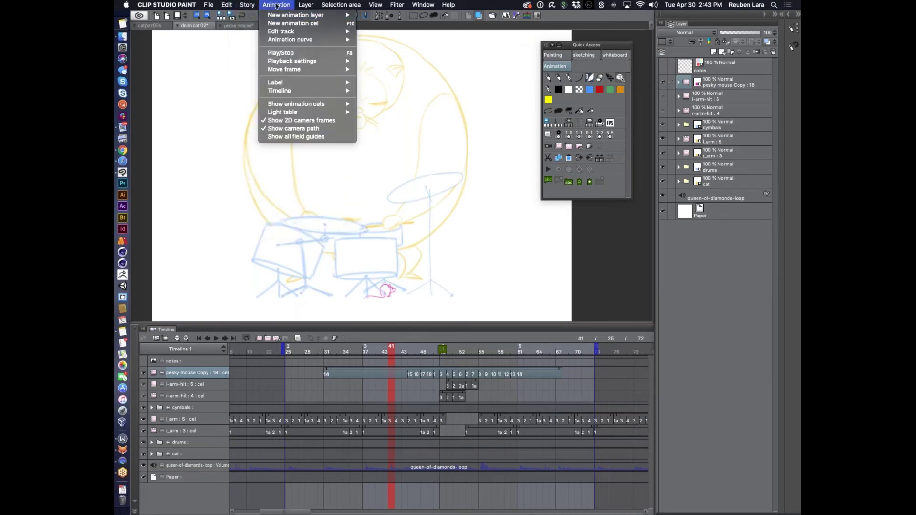
mouse_move(307, 64)
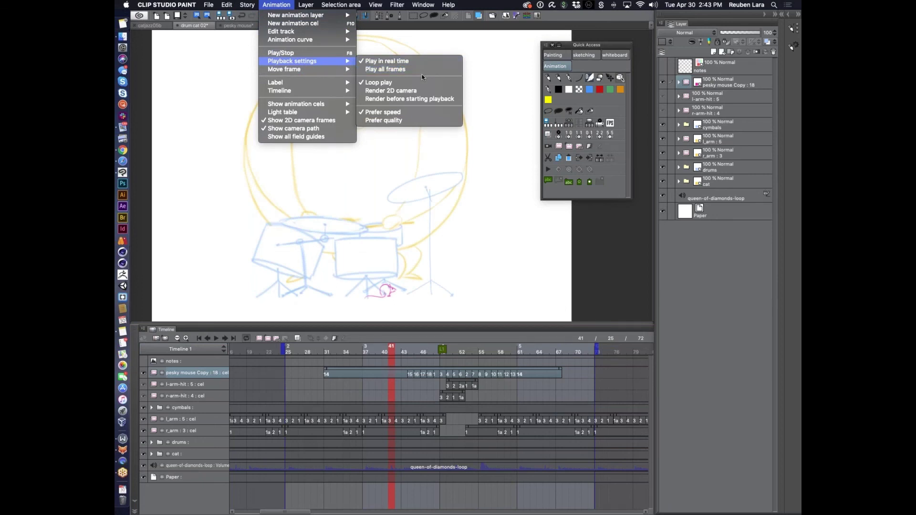
click(382, 82)
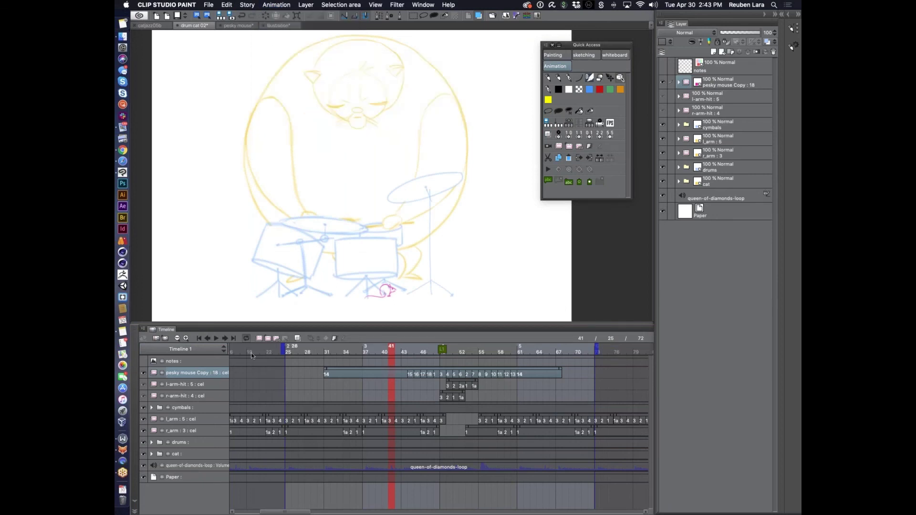
Step: Extend the pesky mouse Copy clip to span frames 25 to 72 and play back the animation
click(215, 339)
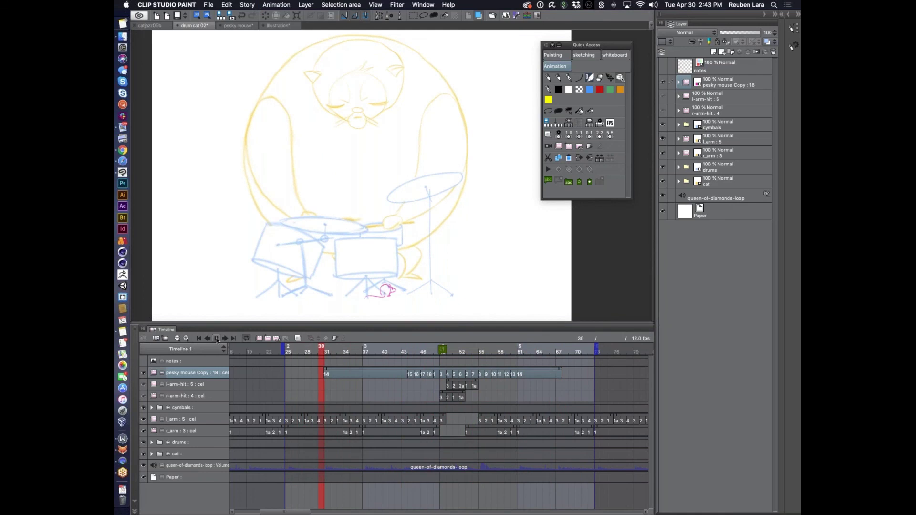
click(217, 338)
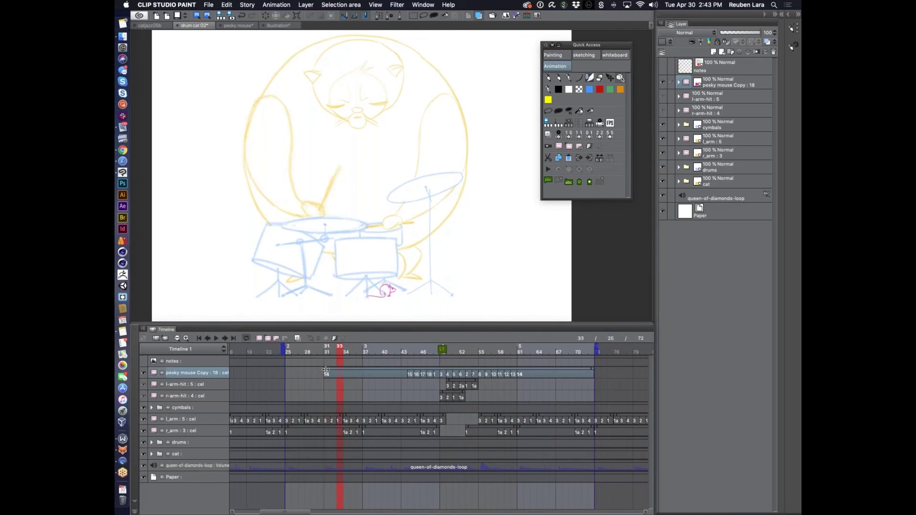
drag(328, 367, 287, 368)
click(217, 338)
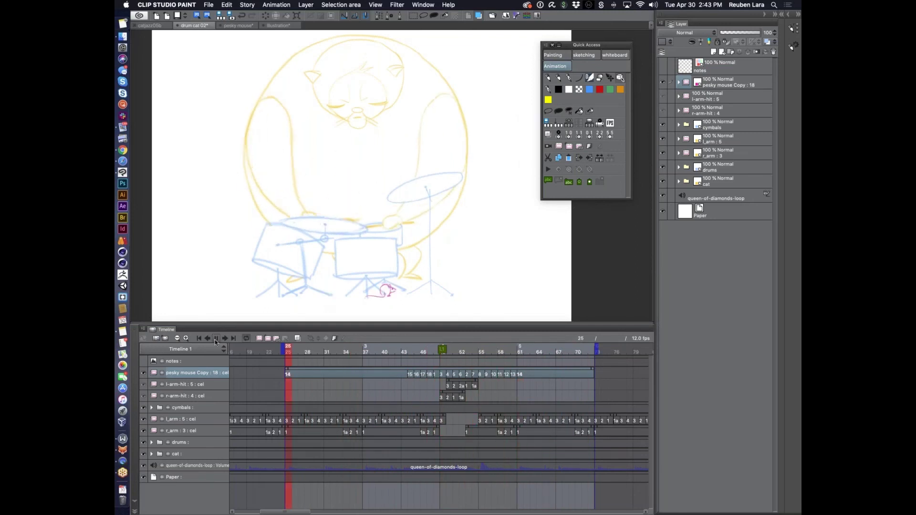
click(216, 339)
Step: Move the pesky mouse Copy folder between the cymbals and l_arm folders and play back the animation
drag(725, 81, 716, 129)
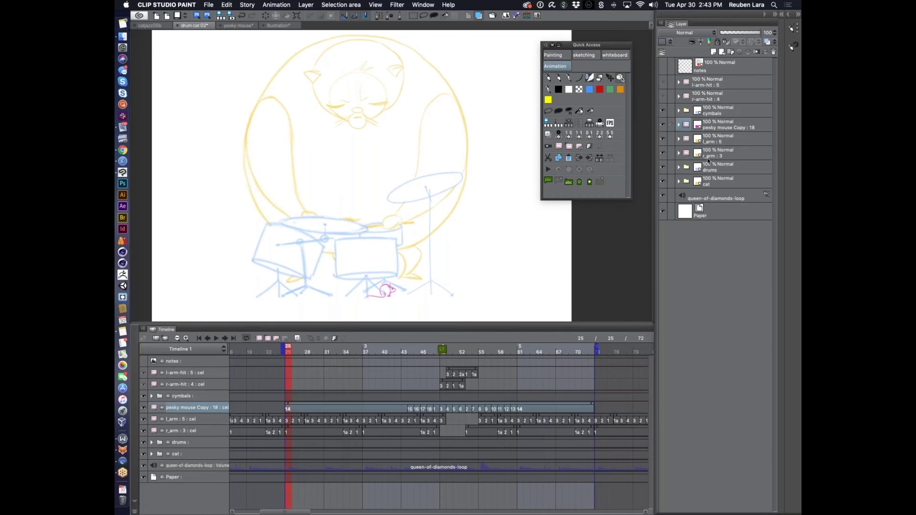
click(217, 339)
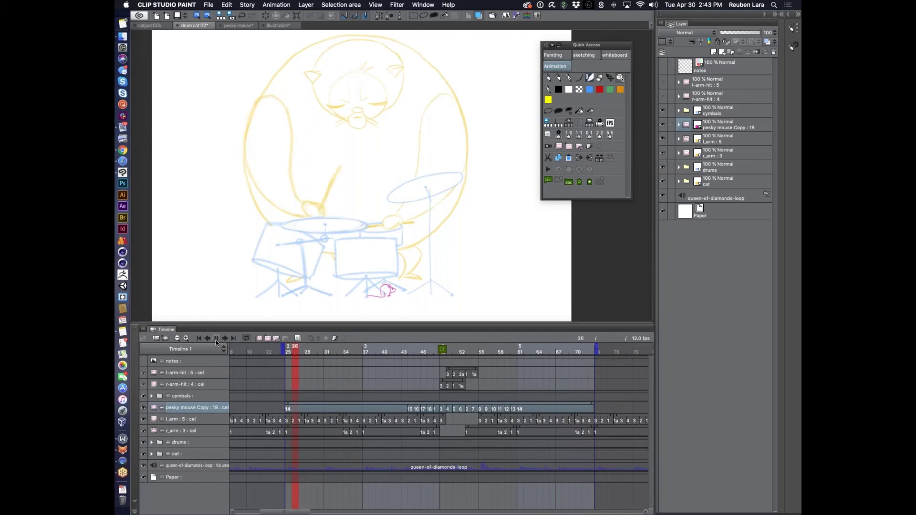
click(216, 338)
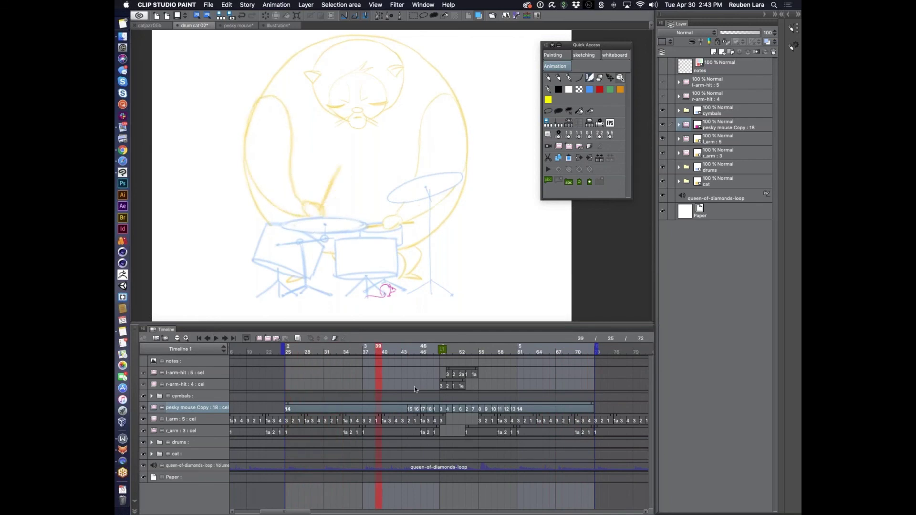
Step: Scrub the timeline between frames 46 and 63 to review the mouse's motion, and save the file
drag(412, 352, 520, 351)
click(514, 351)
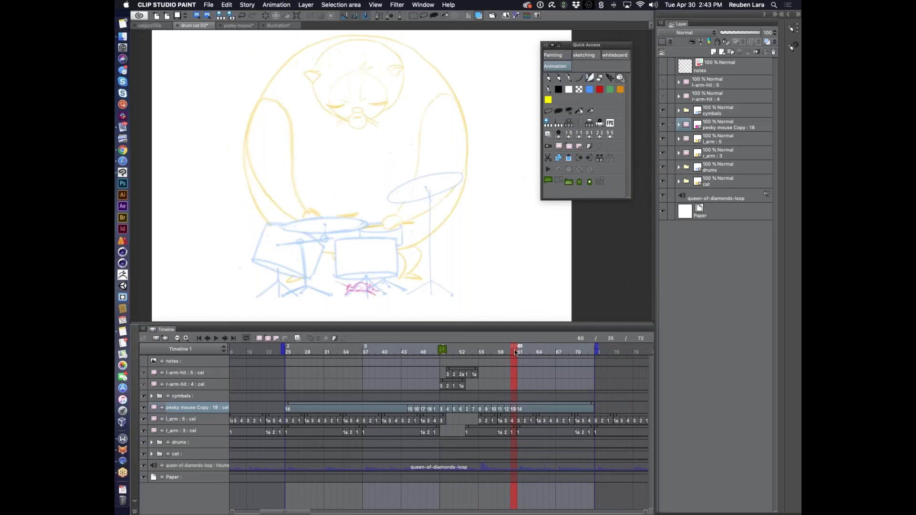
drag(514, 351, 535, 352)
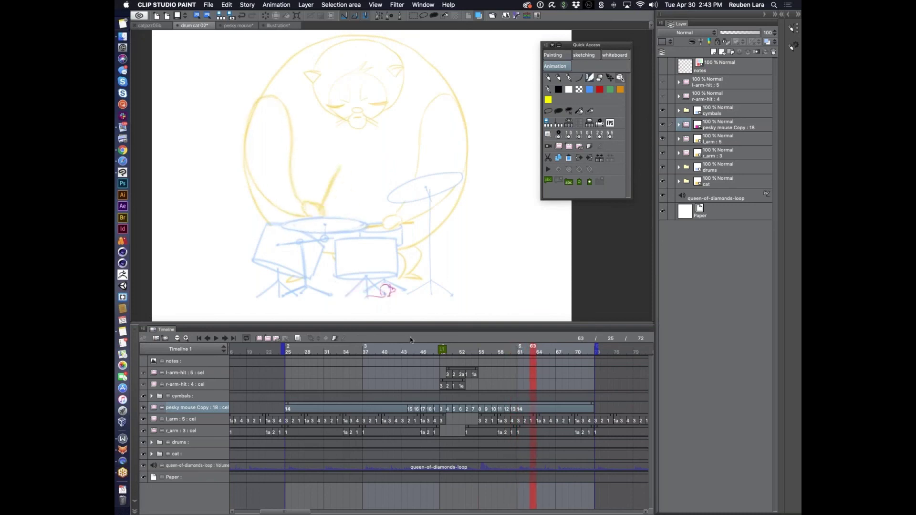
drag(410, 349, 443, 348)
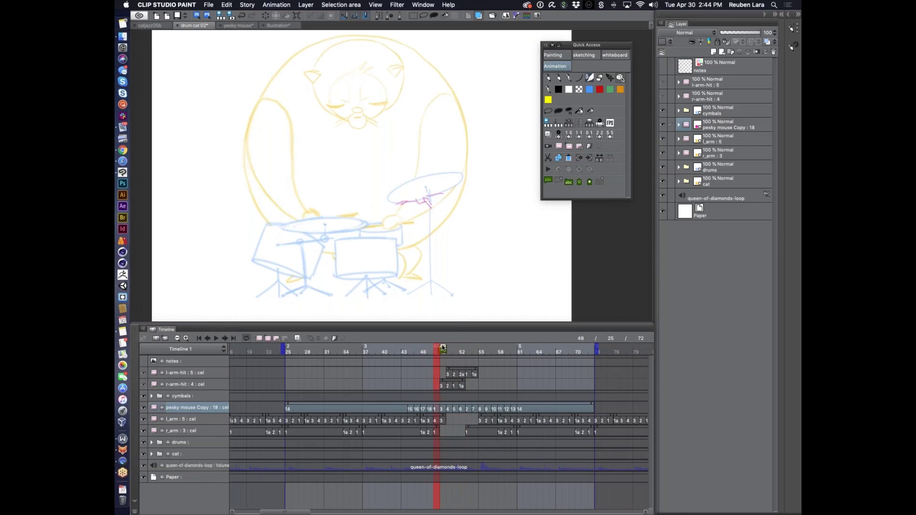
scroll(436, 232, down, 2)
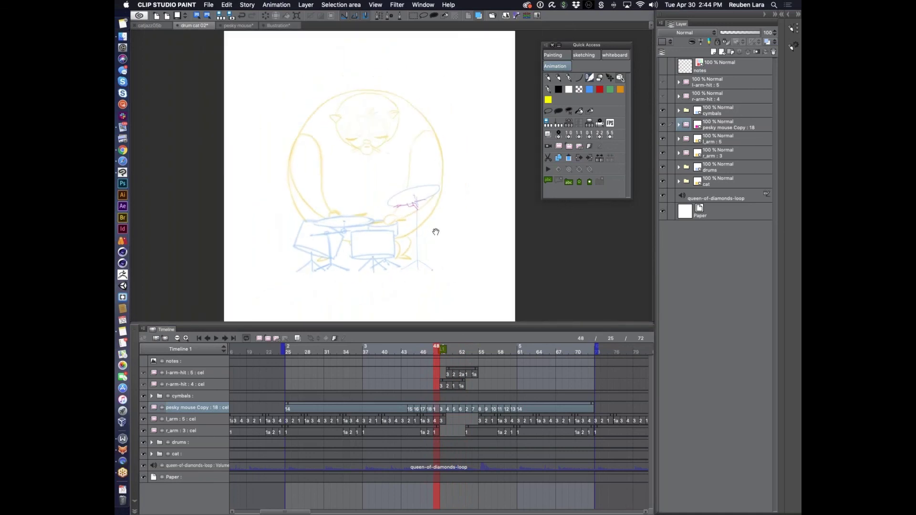
key(super+s)
Step: Select the head layer inside the cat folder and go to frame 25
click(681, 182)
click(722, 200)
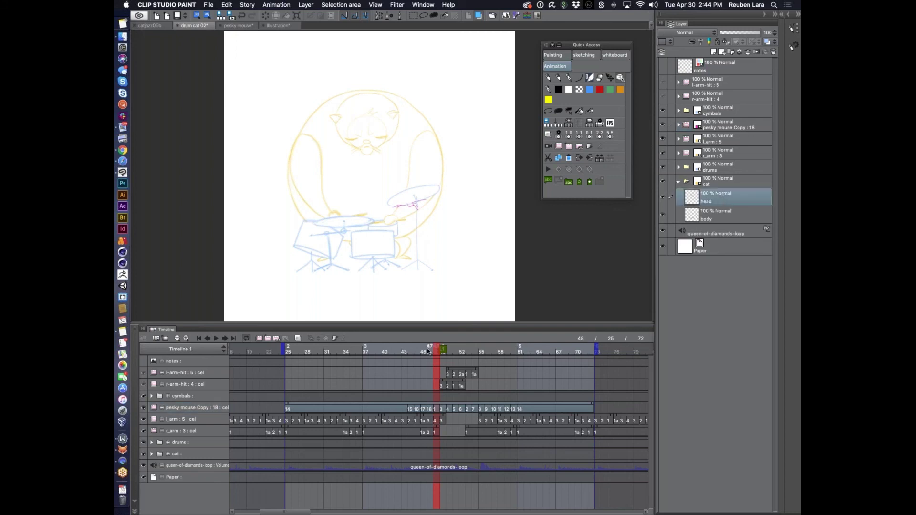
drag(428, 352, 287, 355)
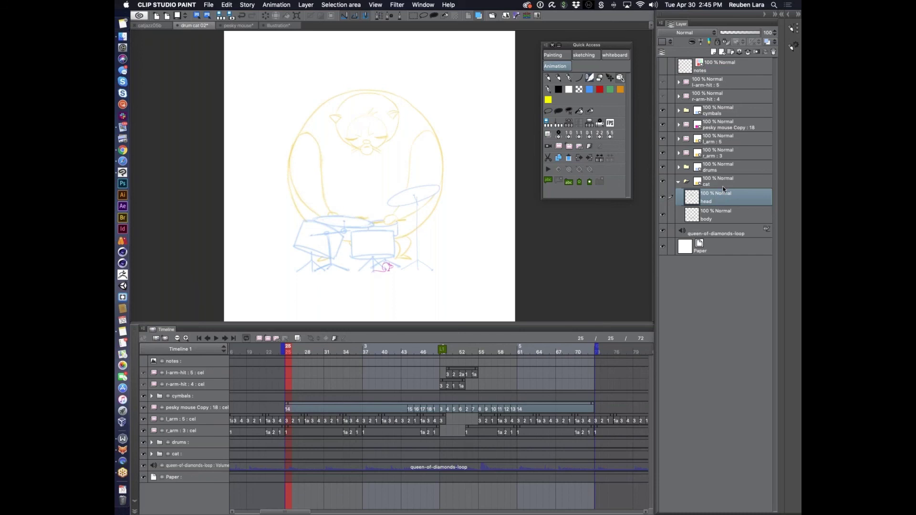
Step: Put the cat's head layer into a new folder named head and collapse that folder in the layer list
click(663, 23)
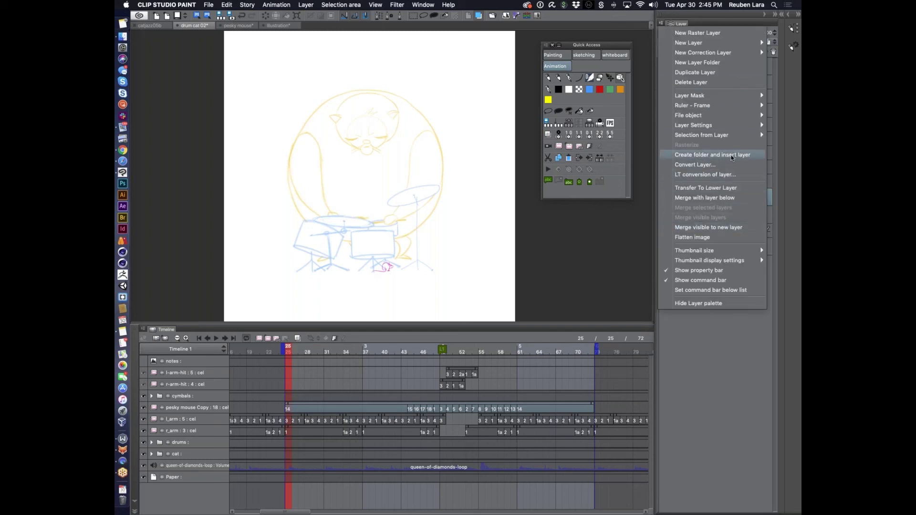
click(721, 344)
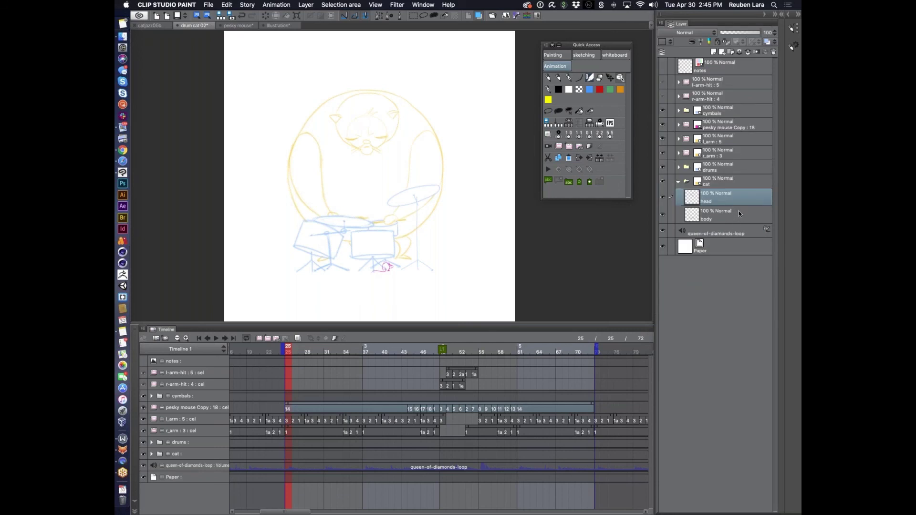
key(super+g)
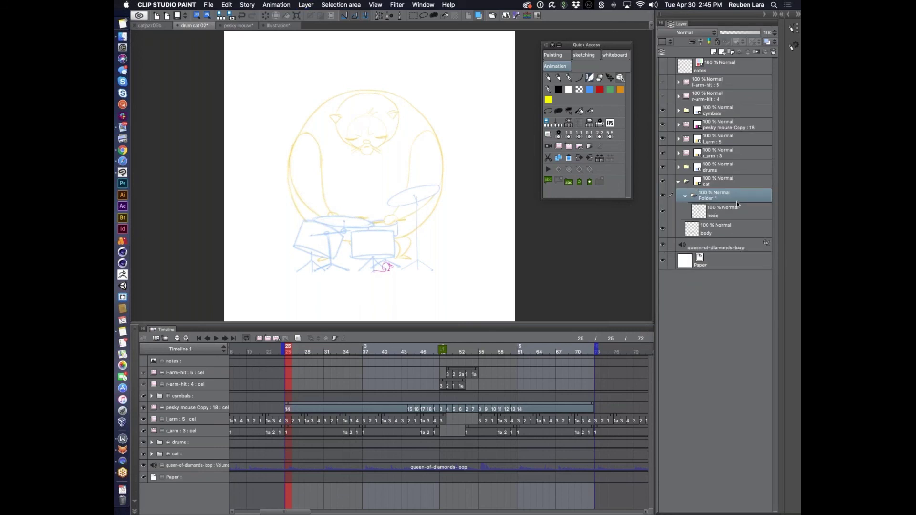
double_click(708, 197)
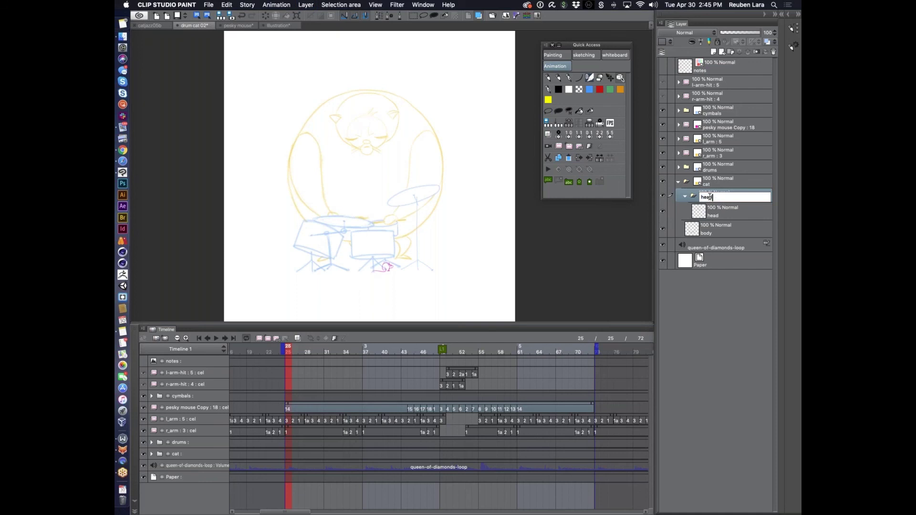
key(Return)
click(685, 196)
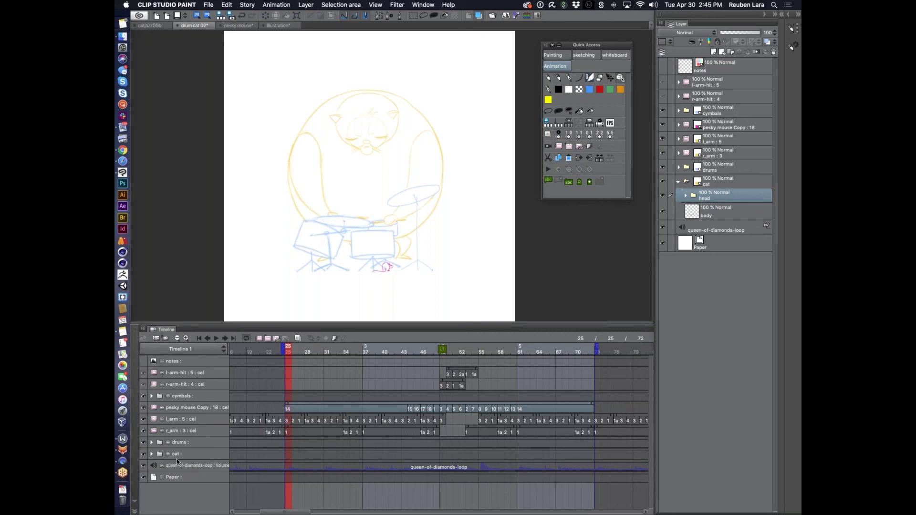
Step: Expand the cat track in the timeline and enable keyframes on the head folder
click(151, 454)
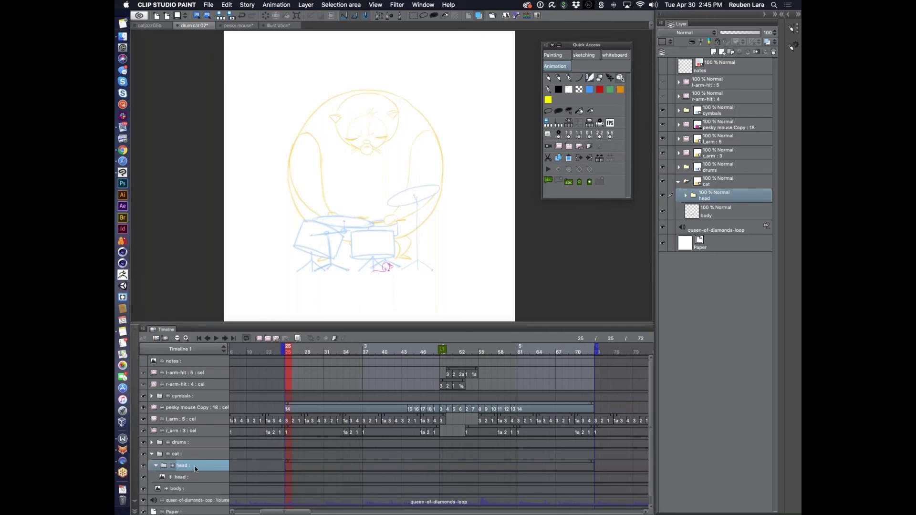
scroll(196, 461, down, 1)
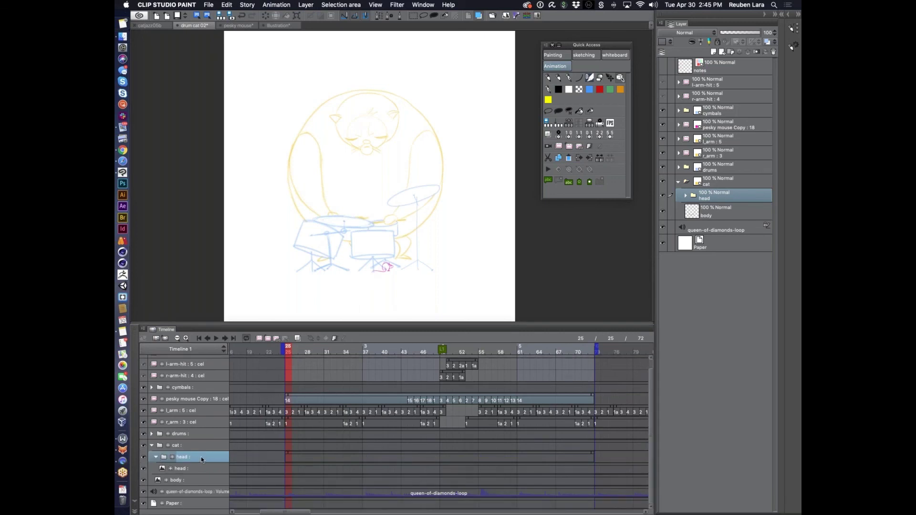
click(334, 338)
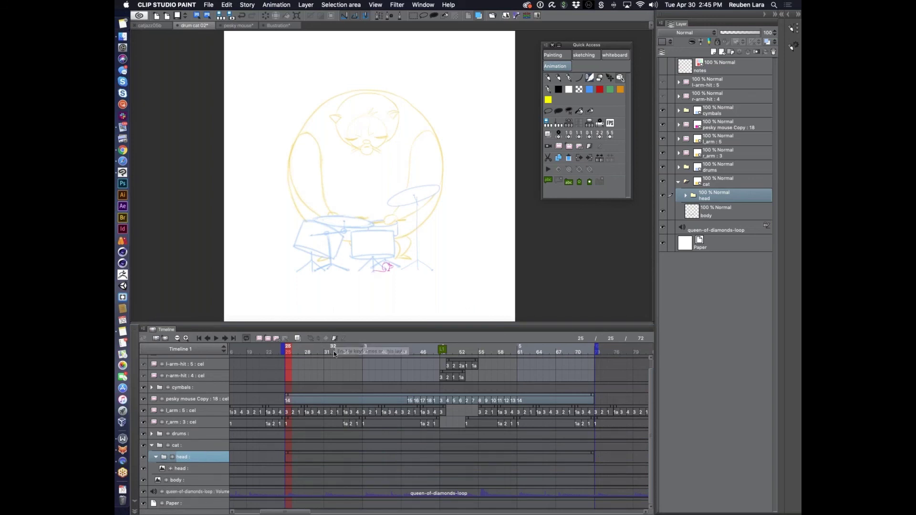
click(336, 339)
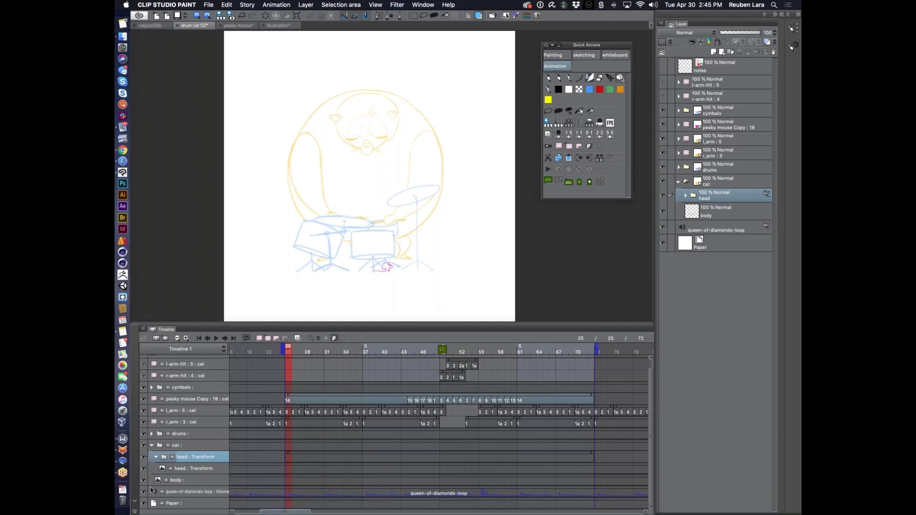
Step: Expand the head folder's Transform track to its Position, Scale ratio, Rotate and Rotation center properties
click(173, 457)
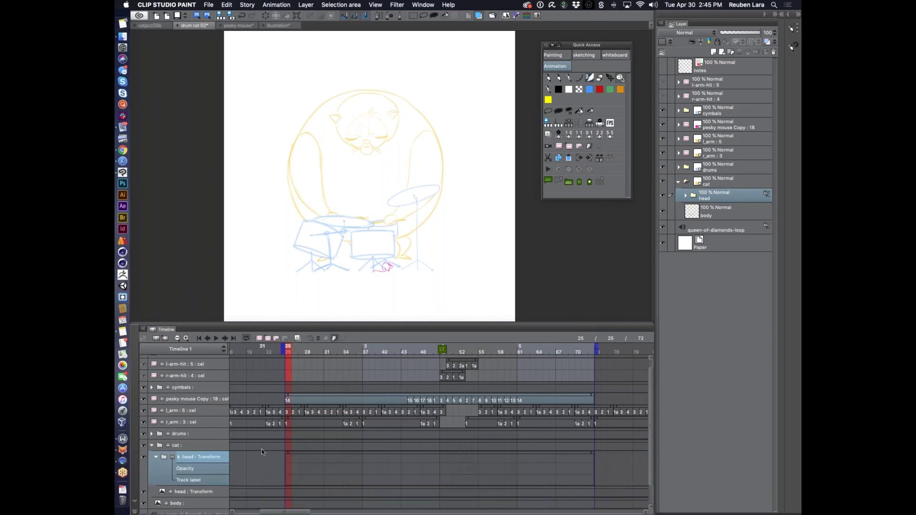
click(179, 457)
scroll(262, 459, down, 5)
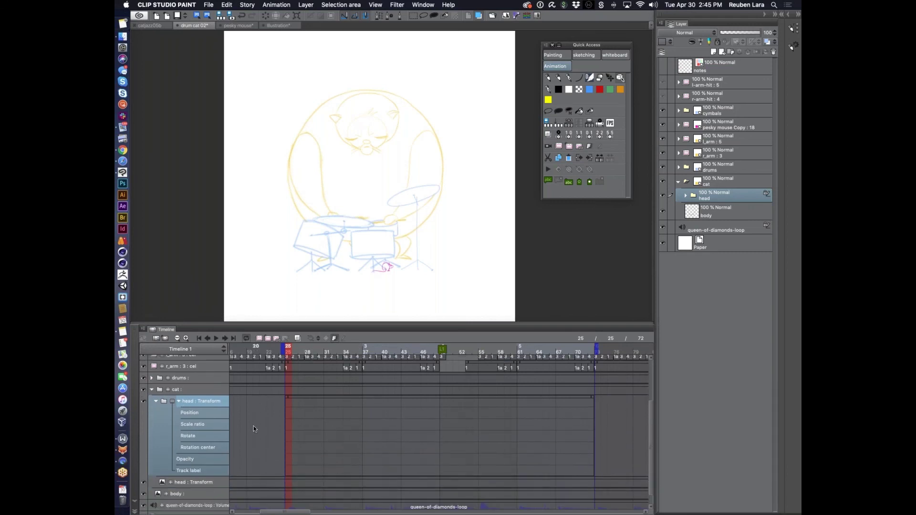
scroll(312, 408, up, 1)
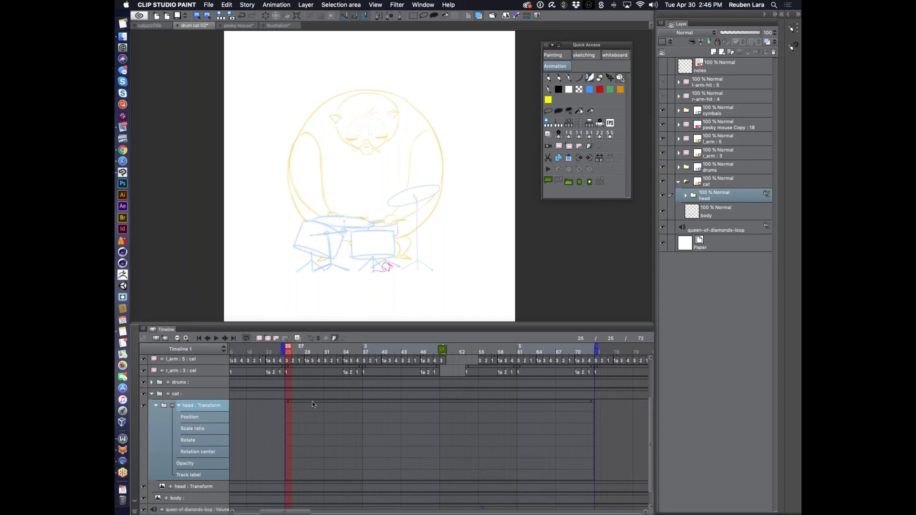
Step: Look at the keyframe interpolation options and select the Position property of the head folder's Transform track
click(319, 338)
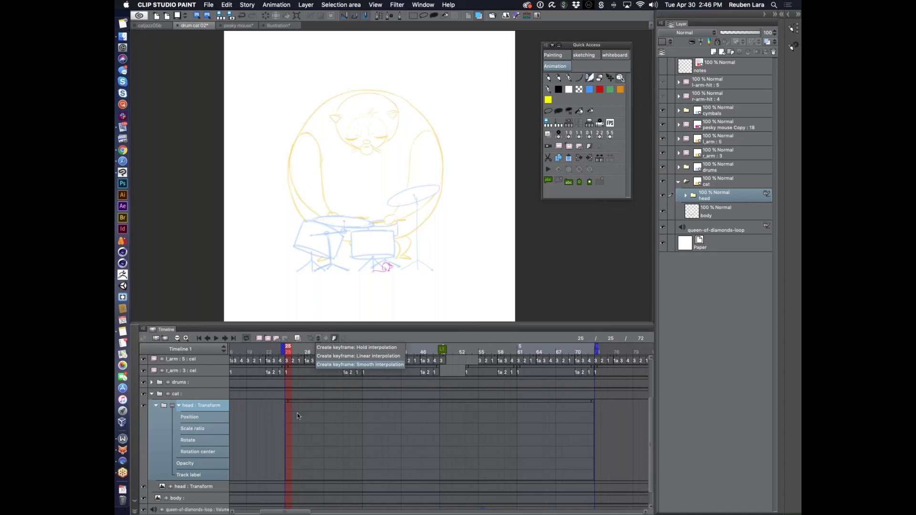
click(308, 400)
click(192, 420)
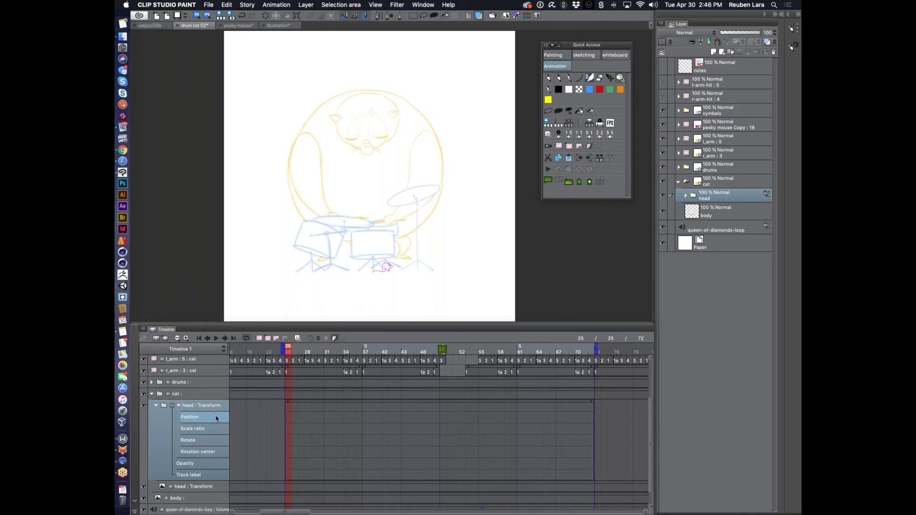
click(203, 406)
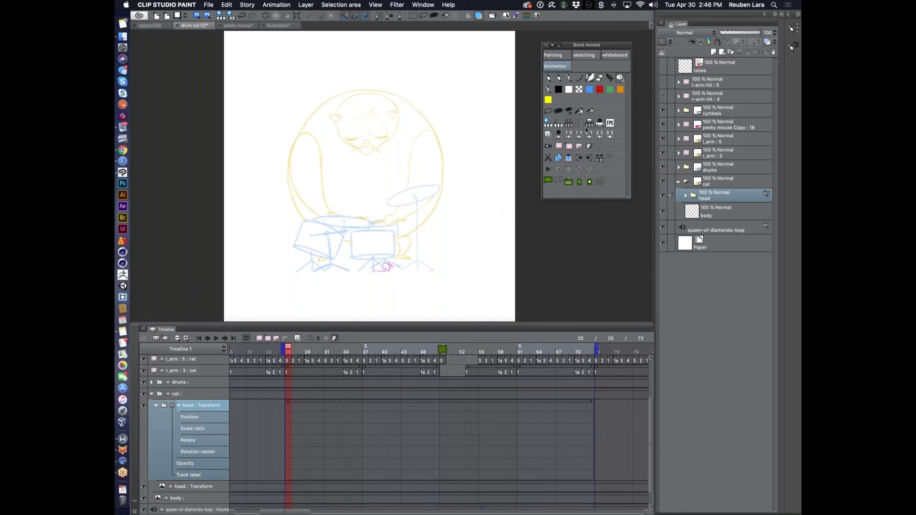
click(198, 418)
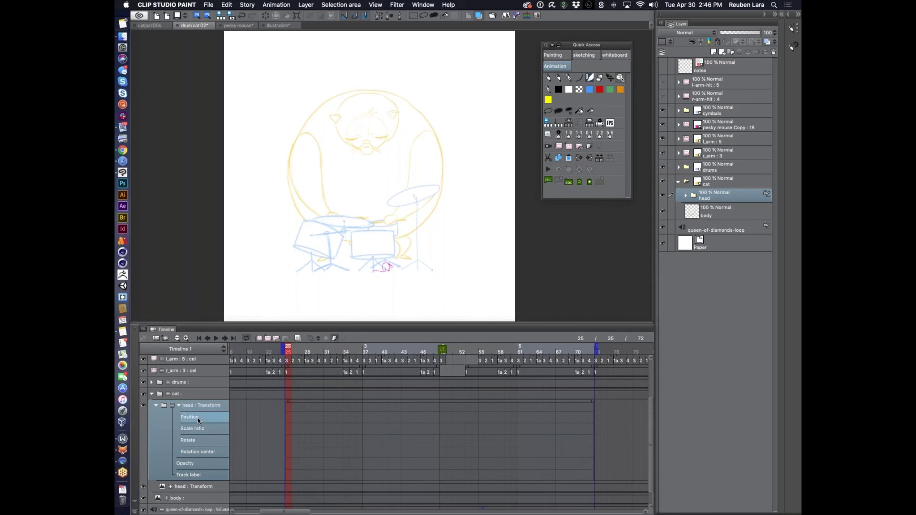
Step: Try to move the cat's head on the canvas and expand the head folder in the layer list
click(622, 76)
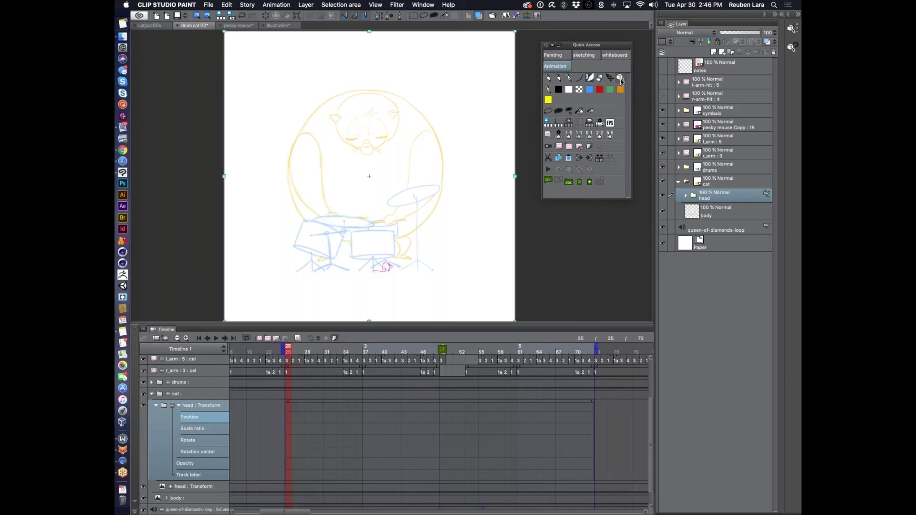
click(609, 79)
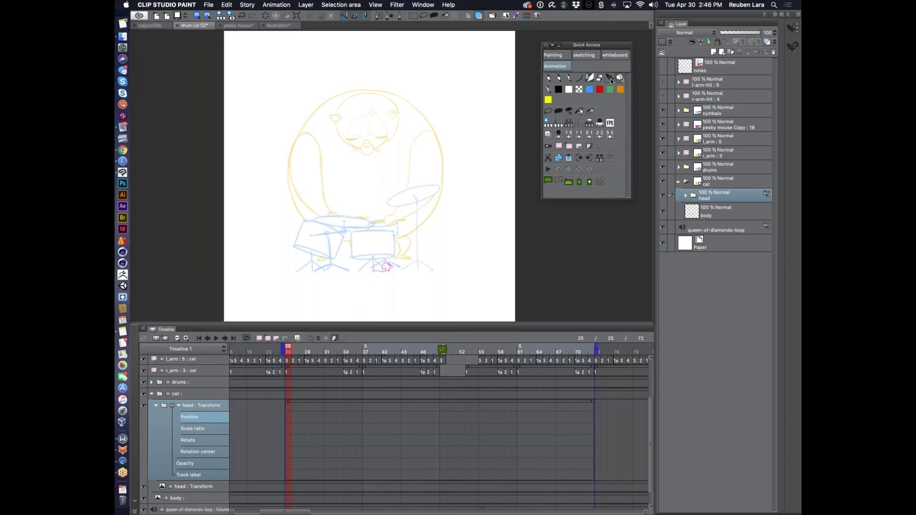
click(793, 28)
mouse_move(388, 138)
mouse_down()
mouse_move(378, 158)
mouse_move(368, 147)
mouse_move(380, 149)
mouse_up()
click(686, 196)
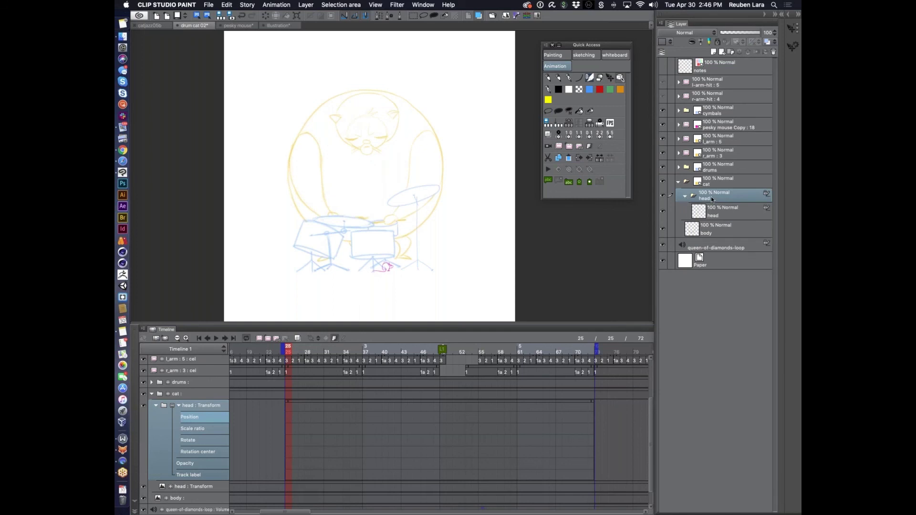
Step: Move the head folder's rotation center from the middle of the canvas onto the cat's head at frame 25
click(620, 77)
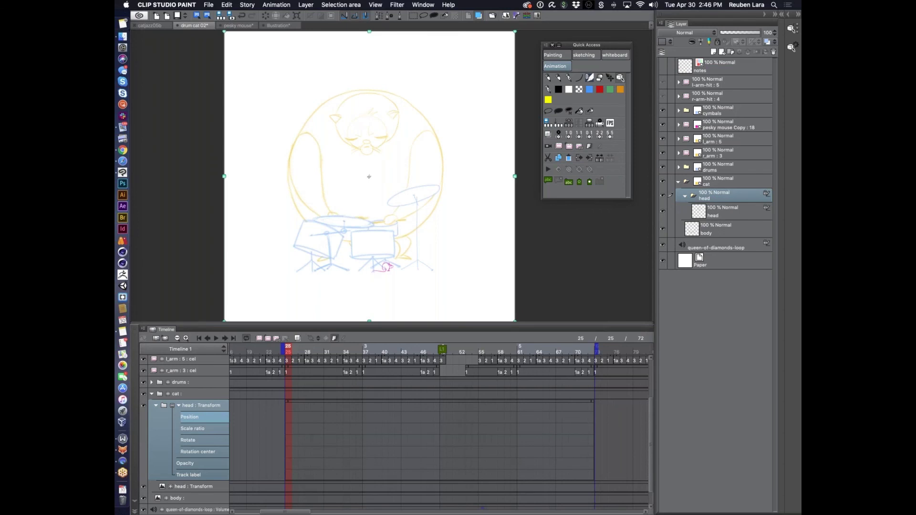
drag(369, 177, 370, 176)
click(615, 80)
click(614, 80)
Step: Add keyframes at frame 31 to both the Position and Rotation center properties of the head folder
super+click(205, 454)
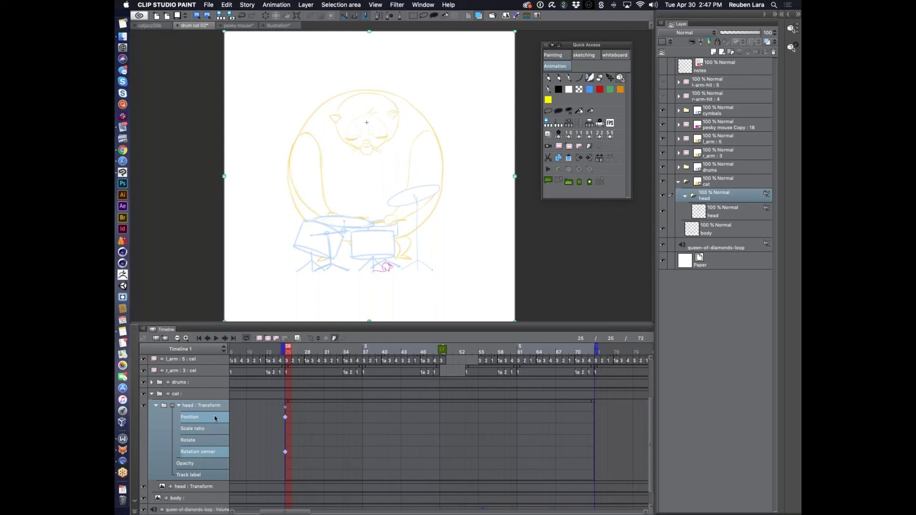
click(294, 351)
drag(302, 351, 325, 353)
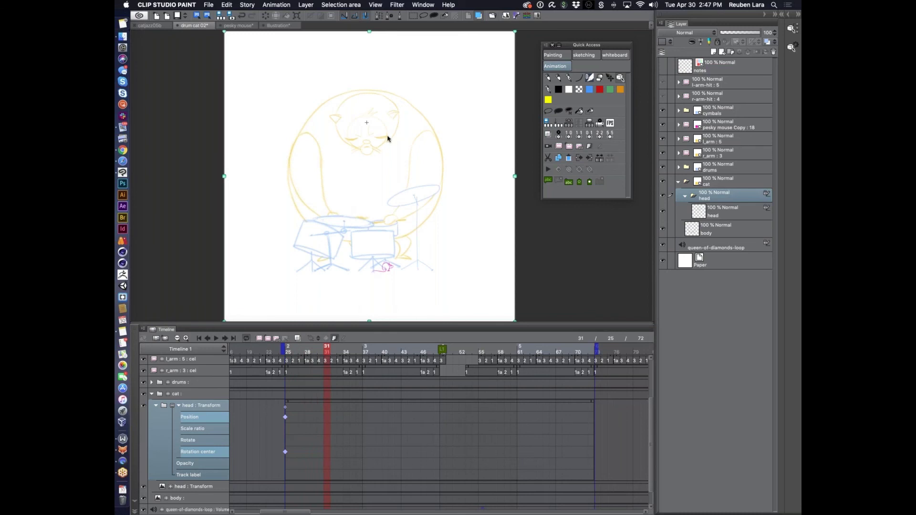
click(318, 339)
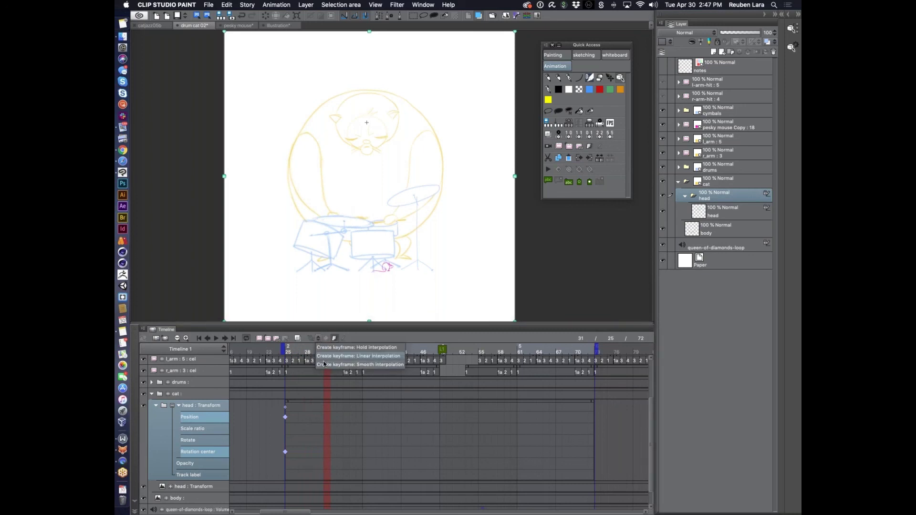
click(316, 339)
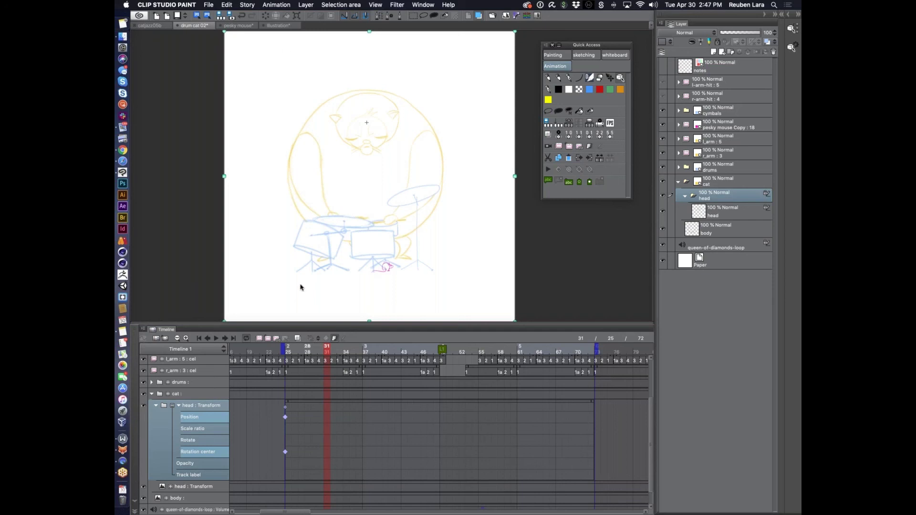
click(280, 5)
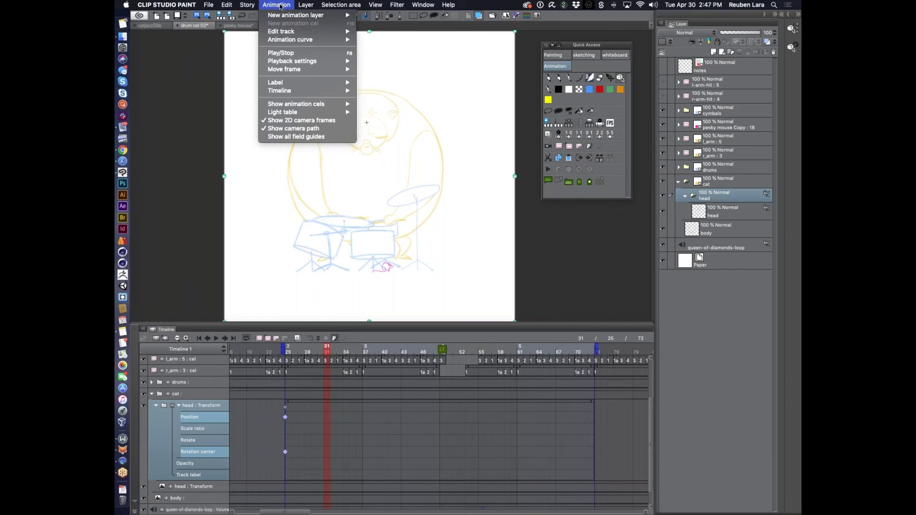
mouse_move(291, 33)
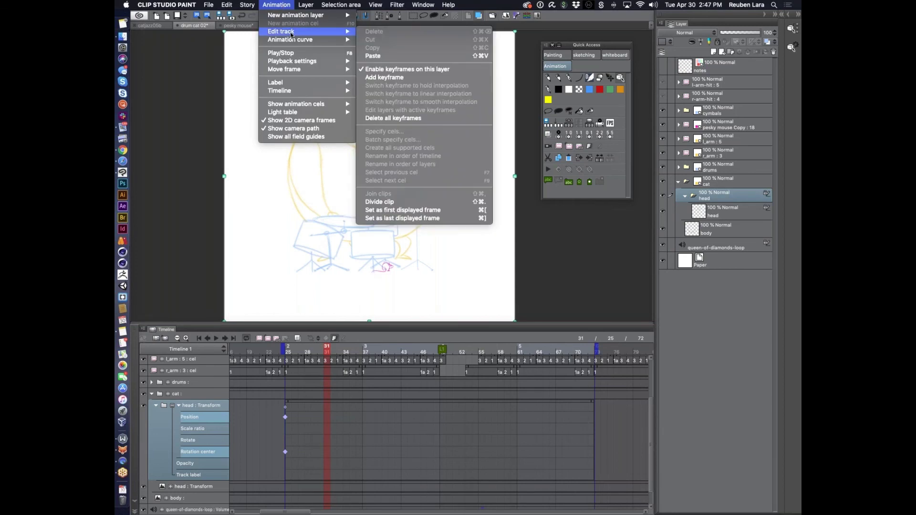
click(396, 78)
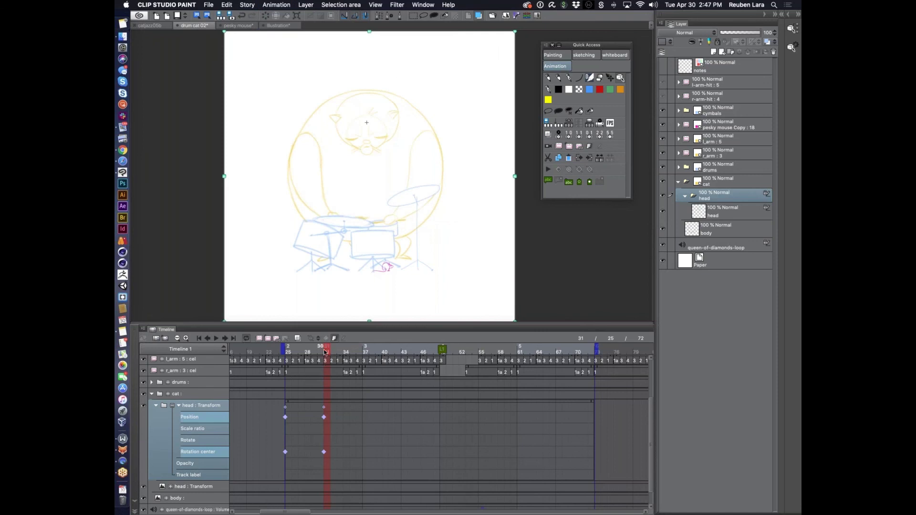
Step: Go to frame 28, select the head folder's whole Transform track and save the drum cat 02 file
click(310, 353)
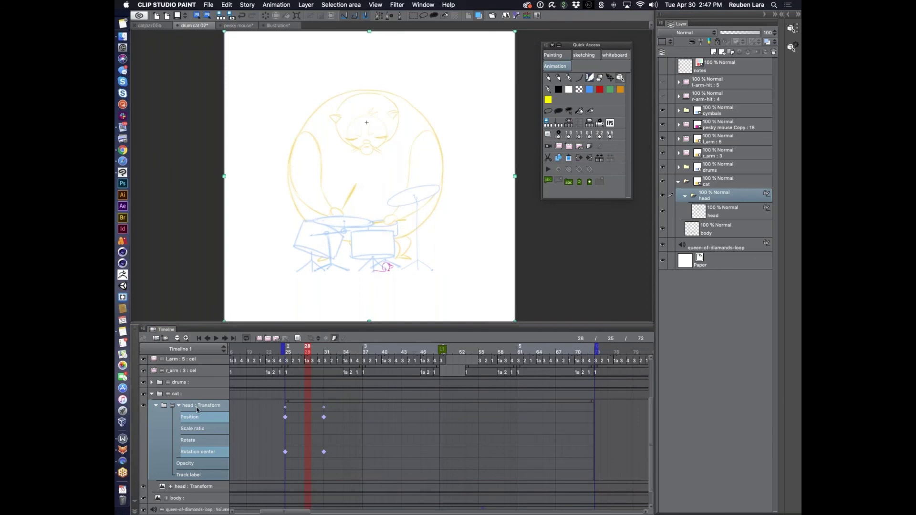
click(358, 281)
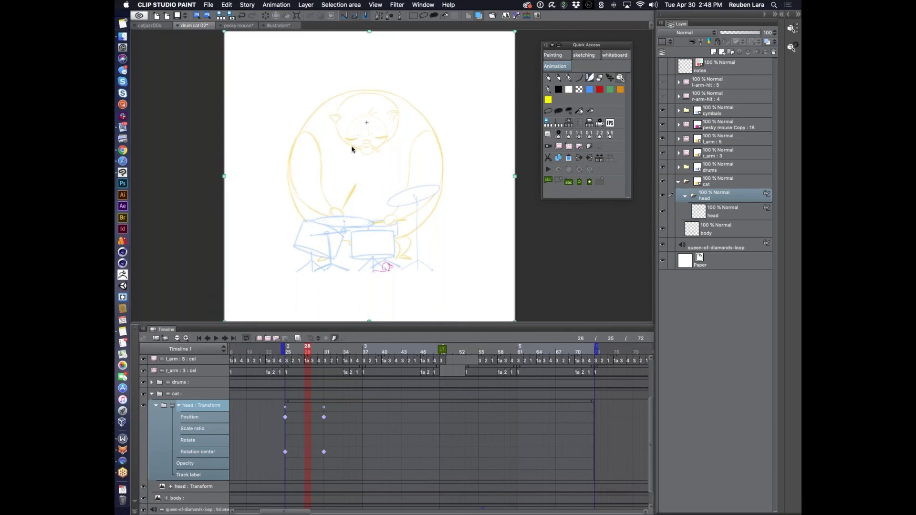
key(super+s)
Step: Close all open documents, discarding the changes to Illustration, and quit the program
click(135, 25)
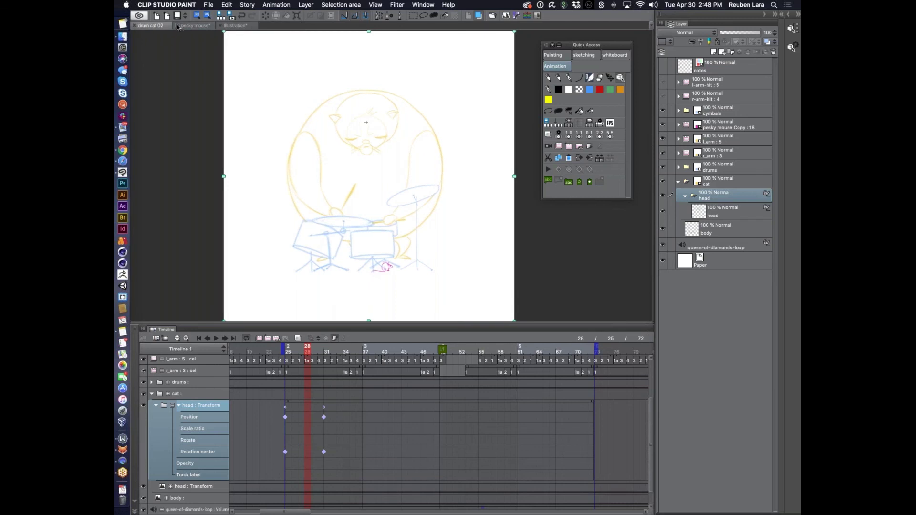
click(245, 26)
click(220, 26)
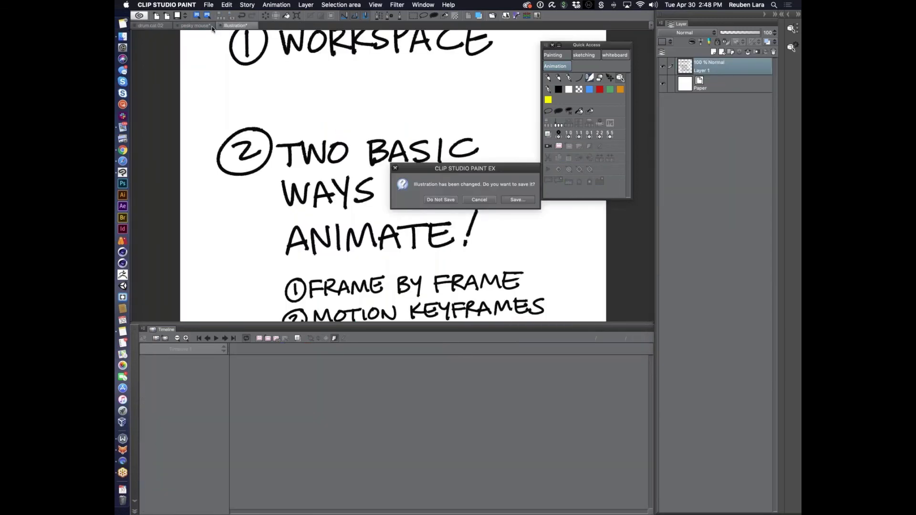
click(428, 198)
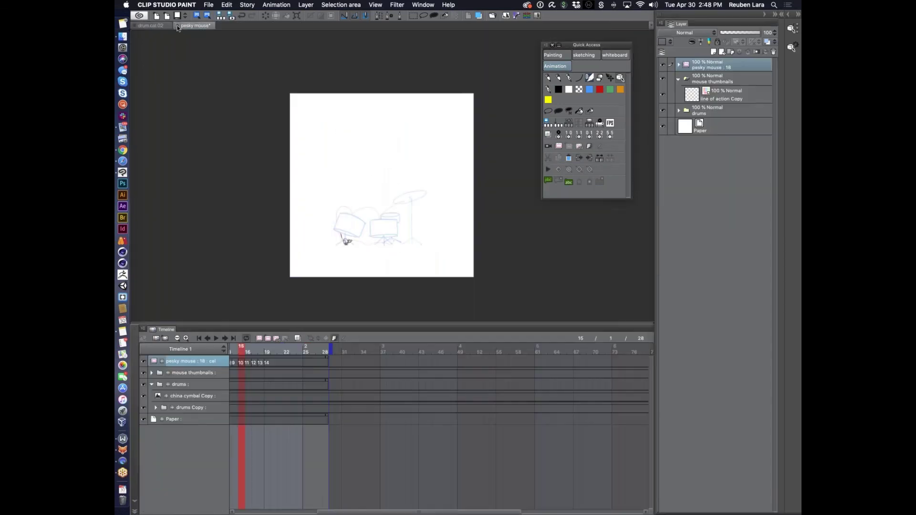
key(super+w)
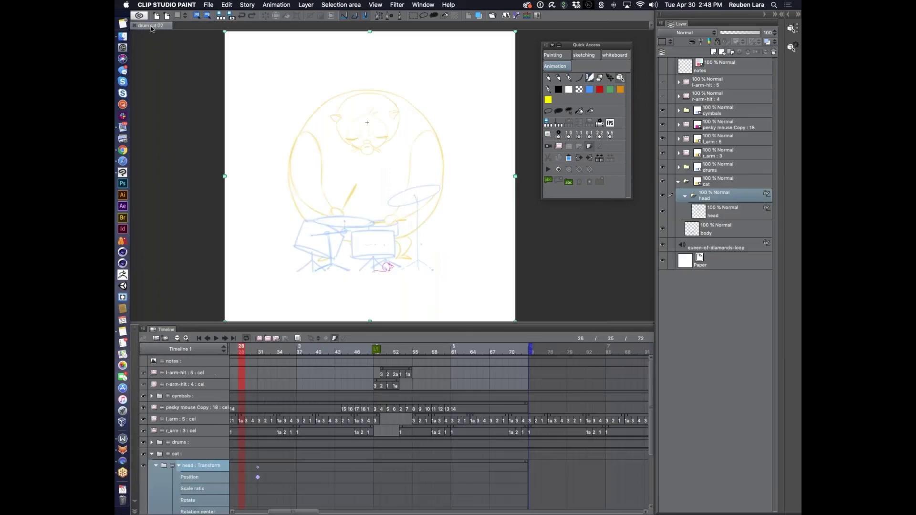
key(super+w)
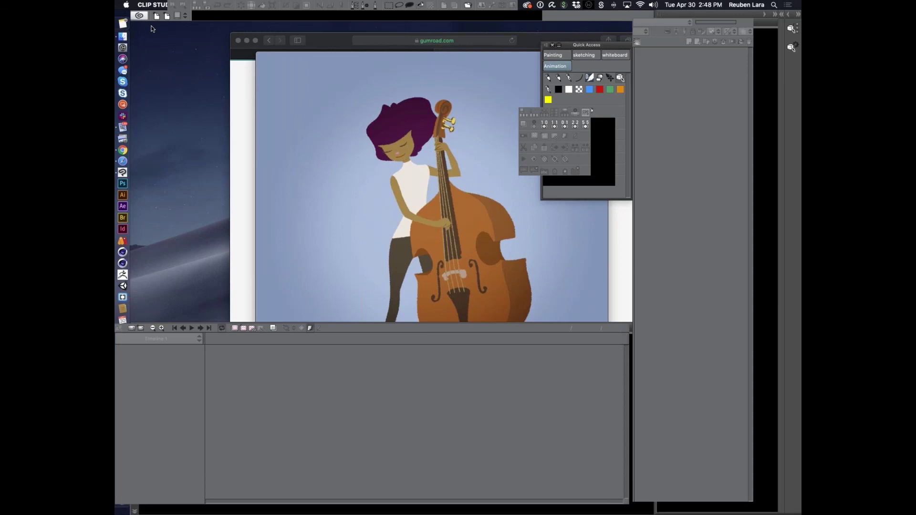
key(super+q)
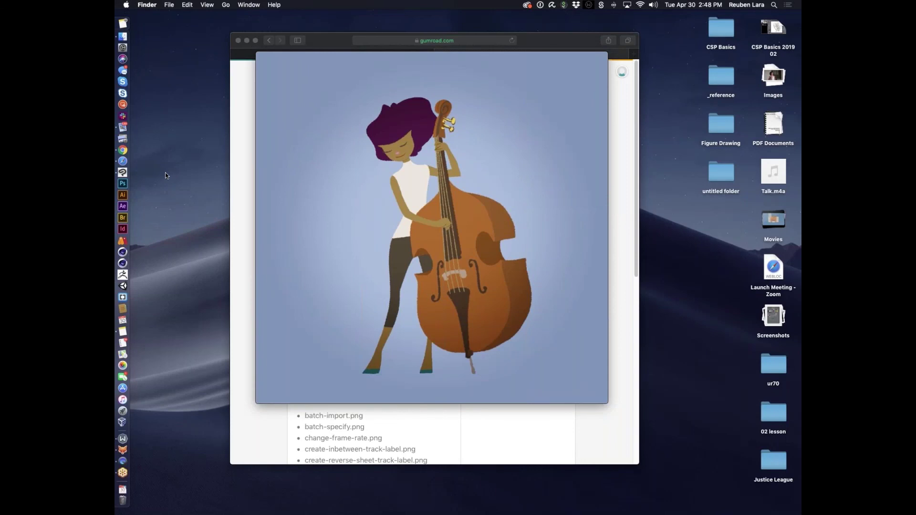
Step: Relaunch Clip Studio Paint and reopen the recent file drum cat 02
click(123, 172)
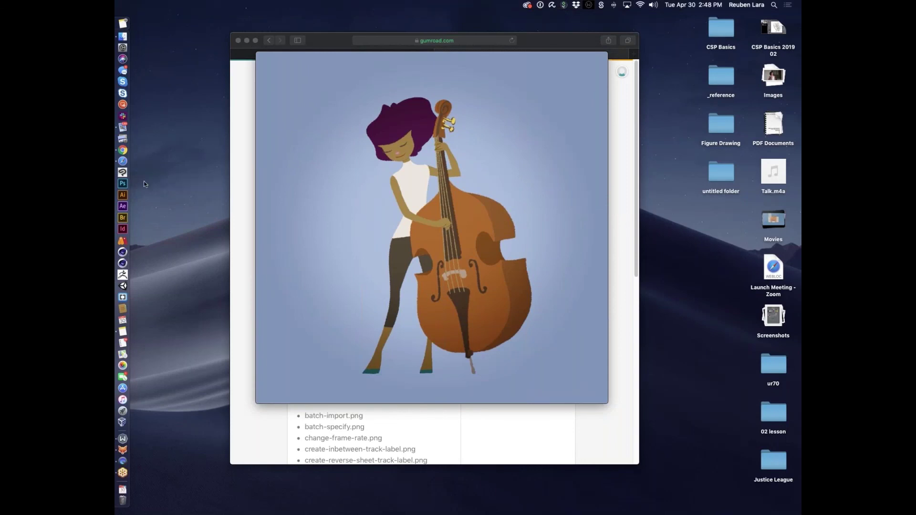
click(123, 173)
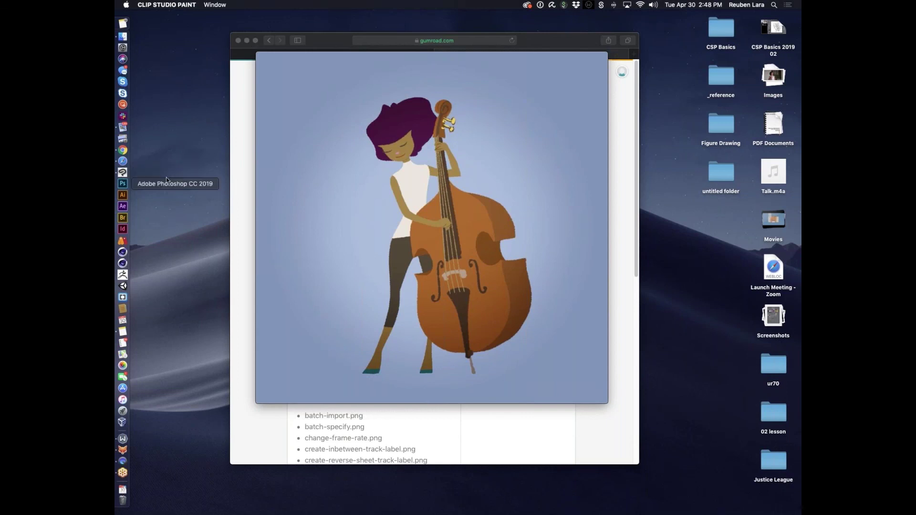
click(123, 173)
click(209, 5)
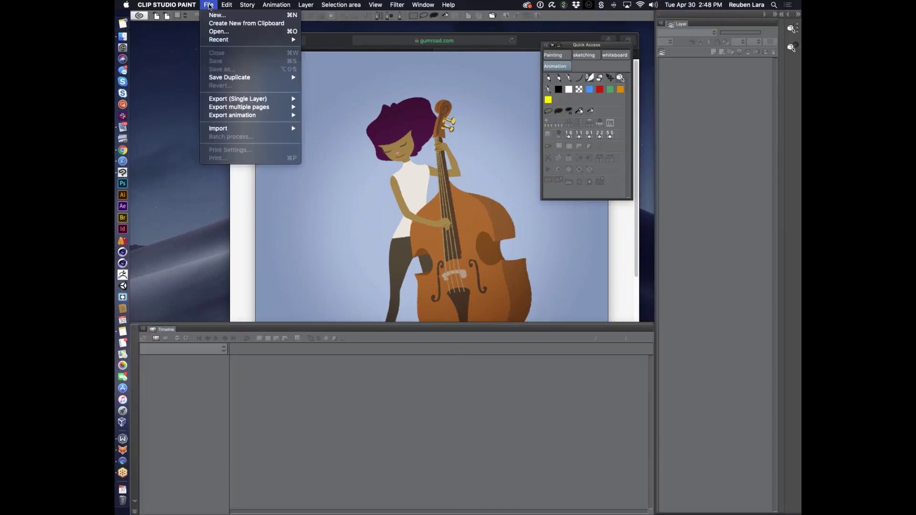
mouse_move(236, 39)
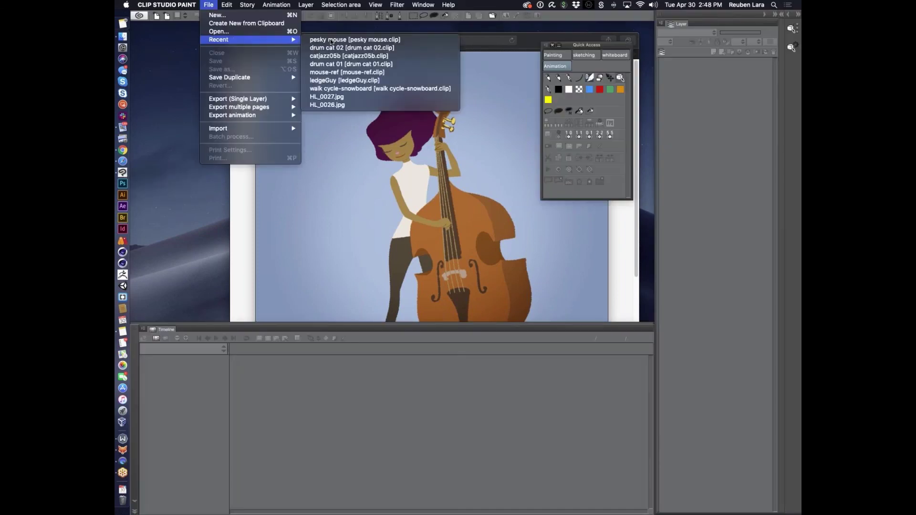
click(402, 51)
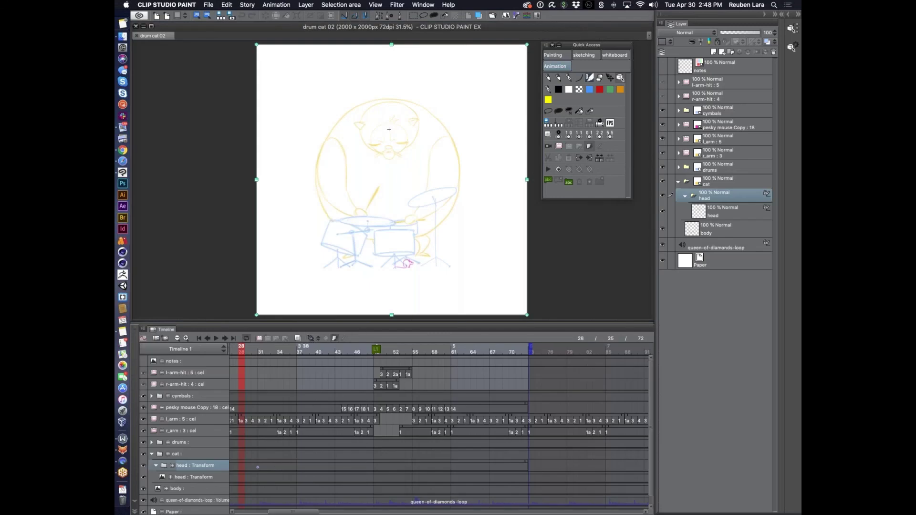
Step: Expand the head folder's Transform track in the timeline down to its individual Position, Scale ratio, Rotate and Rotation center properties
scroll(184, 476, down, 1)
scroll(184, 477, left, 3)
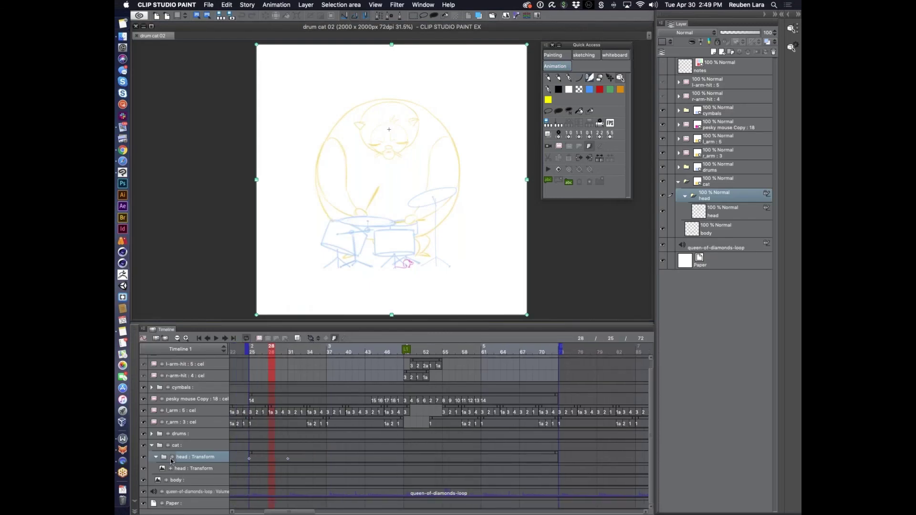
click(172, 458)
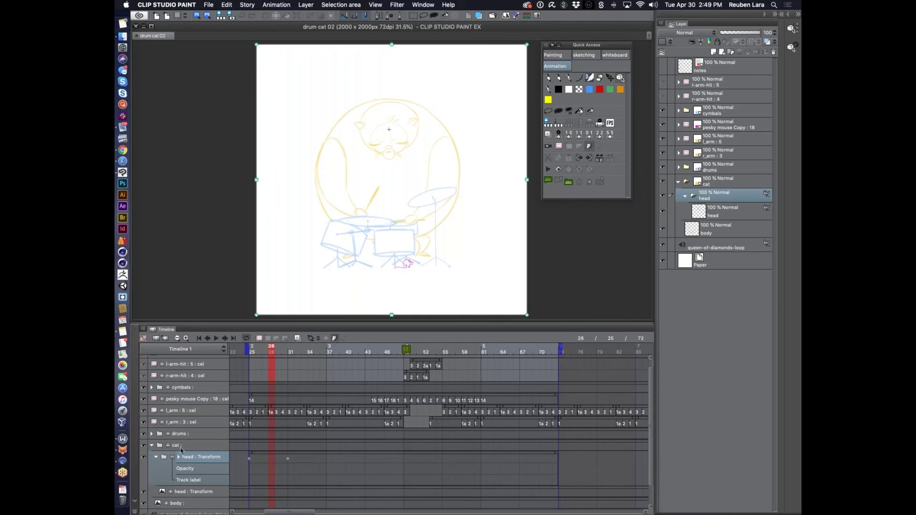
click(178, 458)
scroll(179, 458, down, 1)
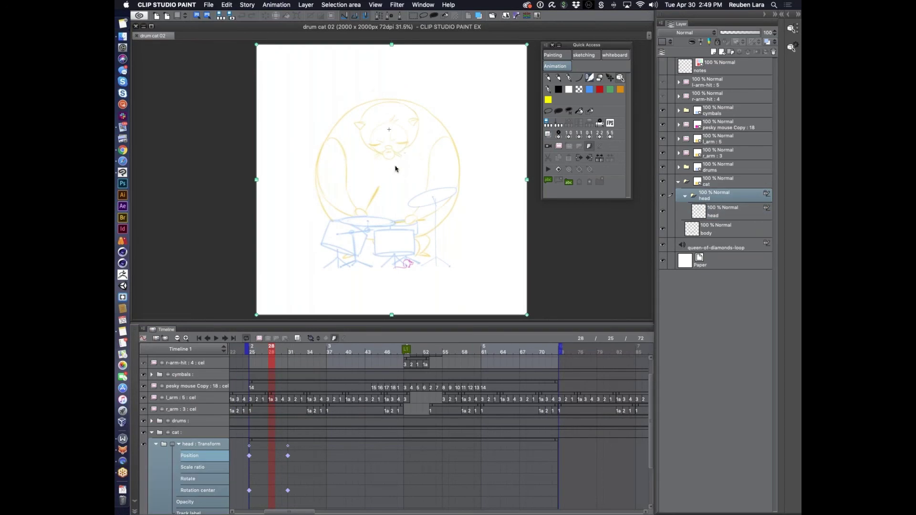
Step: Nudge the cat's head slightly downward at frame 28 to keyframe its Position there
key(Down)
key(Down)
key(Down)
key(Down)
key(Down)
key(Down)
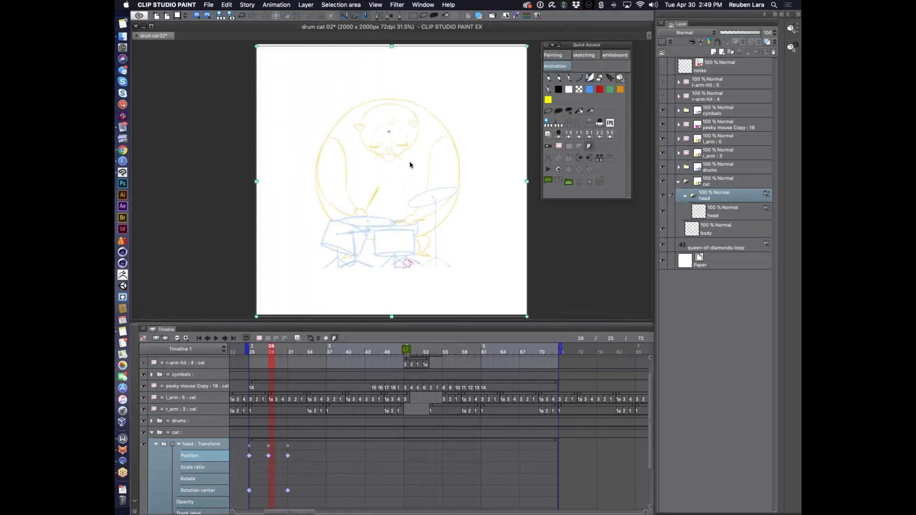
key(Down)
key(Down)
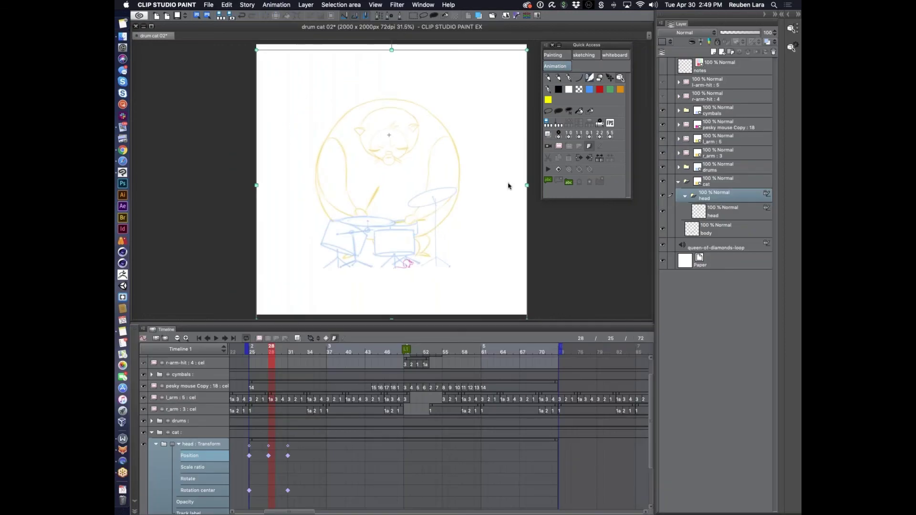
Step: Add Rotate keyframes to the head folder at frames 25 and 31
mouse_move(252, 356)
mouse_down()
mouse_move(292, 352)
mouse_move(251, 352)
mouse_up()
click(191, 478)
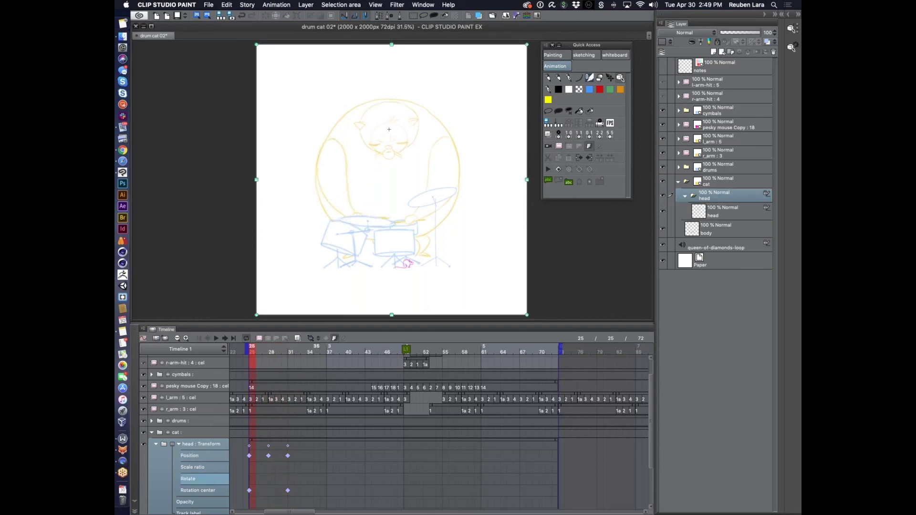
click(290, 355)
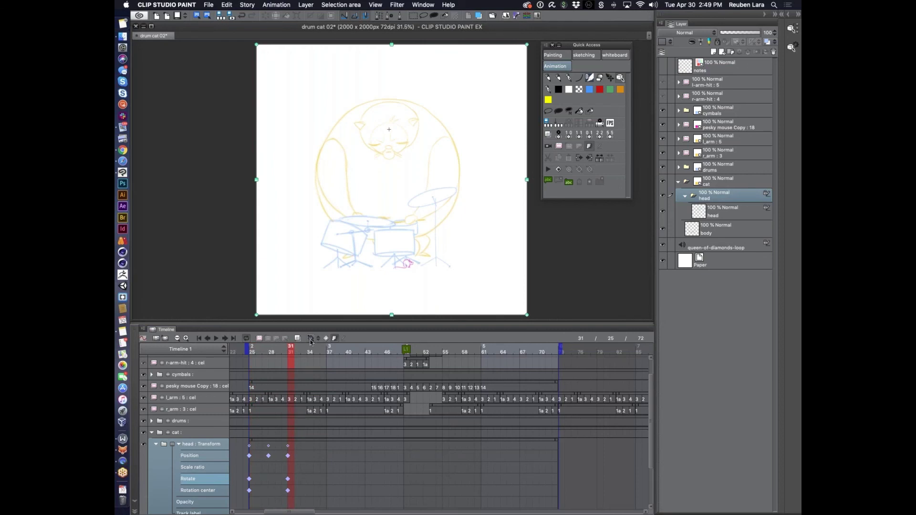
Step: Rotate the cat's head slightly counterclockwise at frame 28 to keyframe the tilt, and return to frame 25
key(Left)
key(Left)
key(Left)
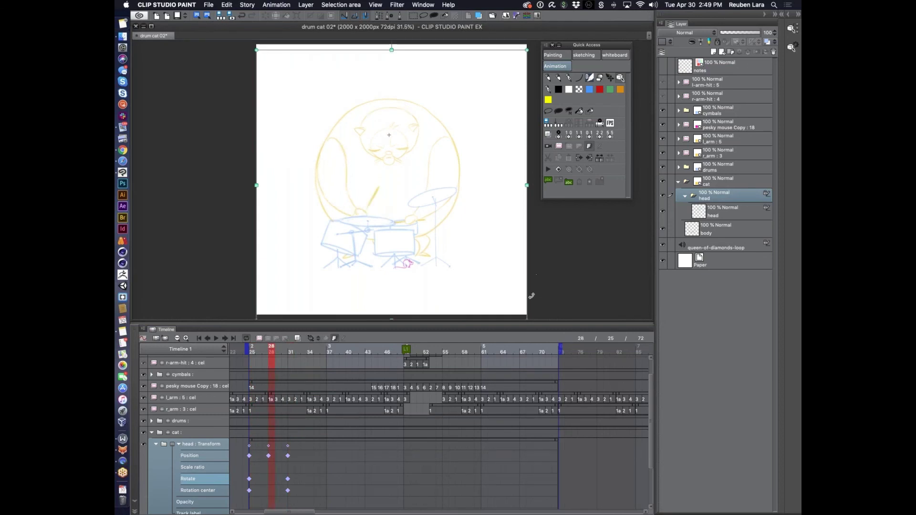
scroll(520, 294, right, 2)
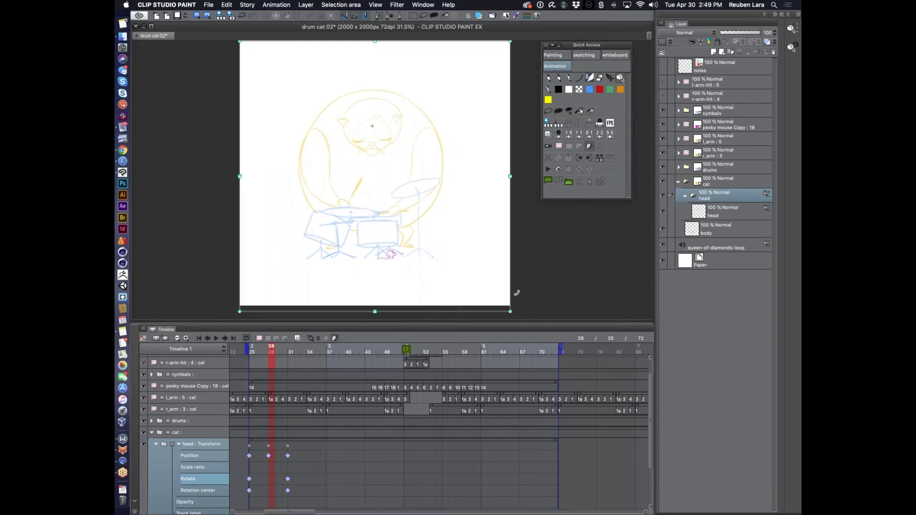
drag(516, 293, 525, 278)
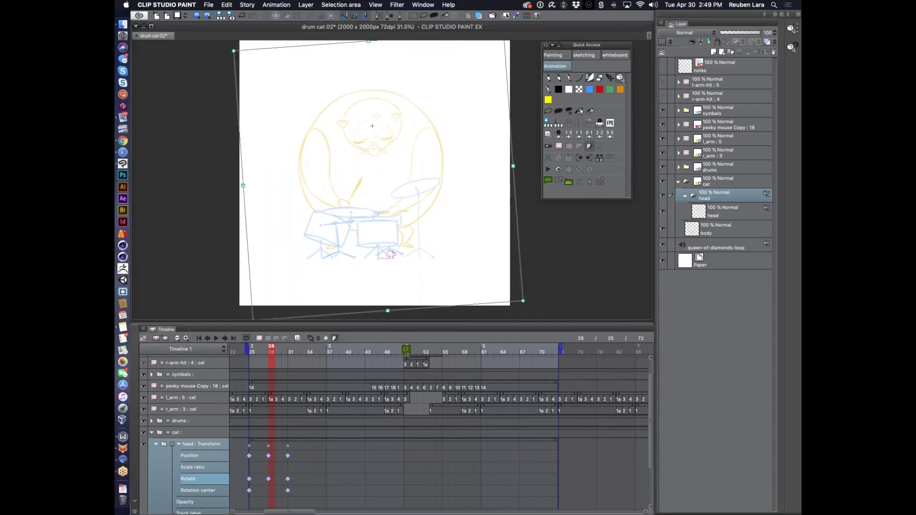
click(251, 351)
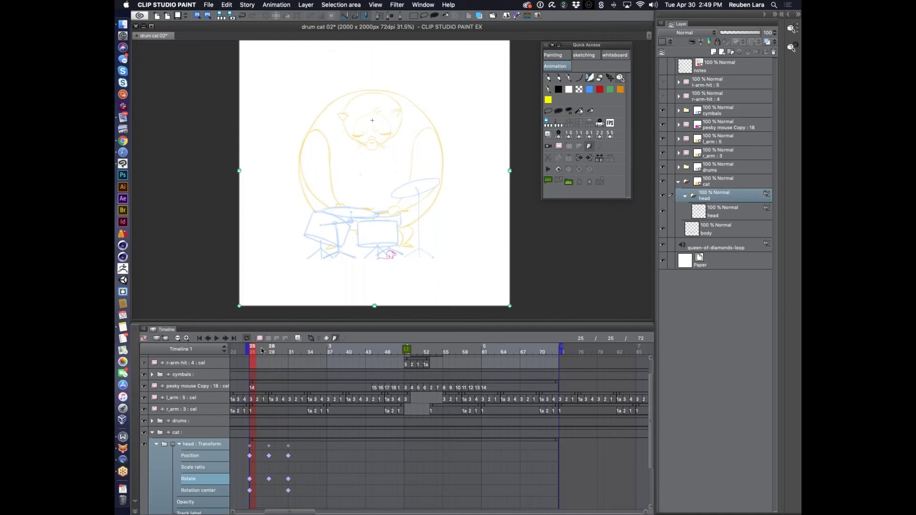
Step: Check the head movement up to frame 31 and trim the head folder's clip so it ends there
click(281, 349)
mouse_move(281, 350)
mouse_down()
mouse_move(259, 351)
mouse_move(287, 352)
mouse_up()
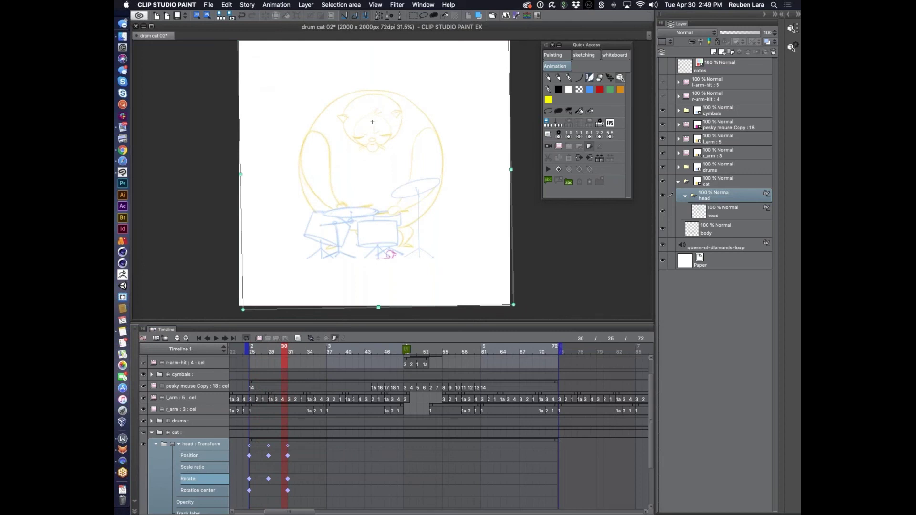
click(290, 352)
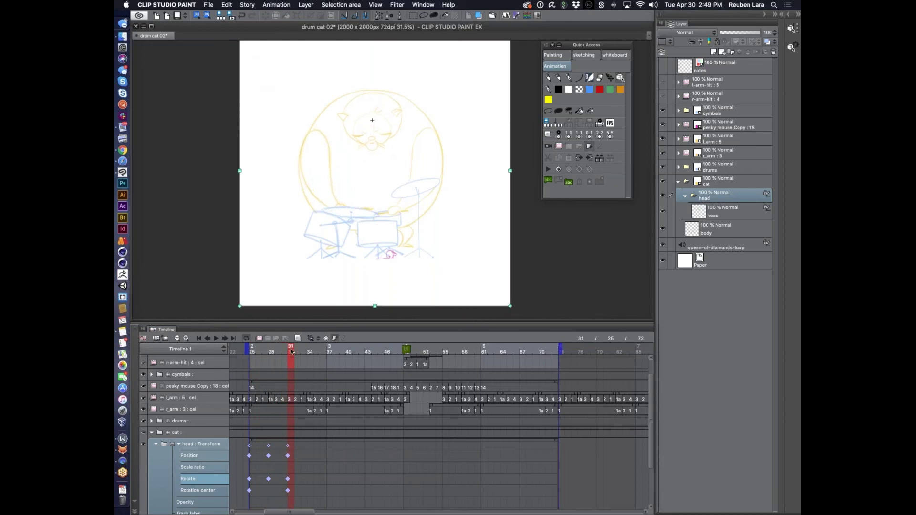
click(591, 159)
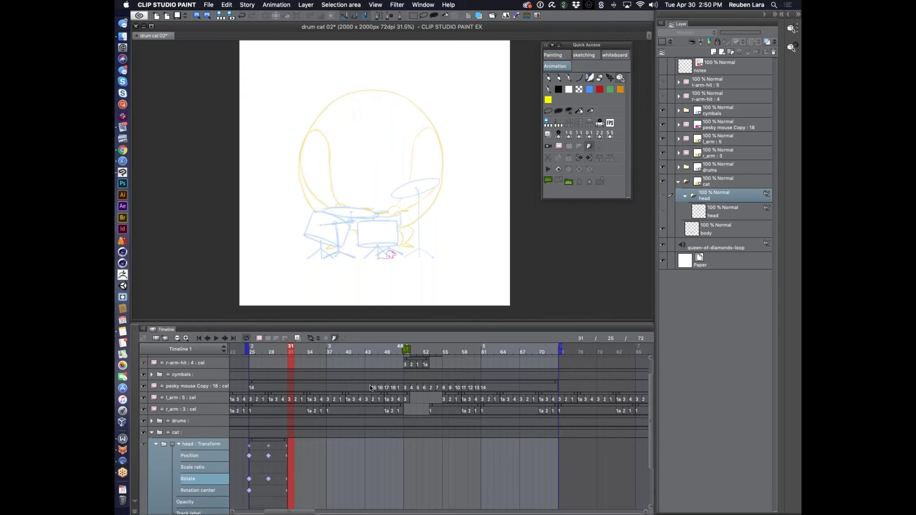
Step: Copy the head folder's keyframed clip and paste repeats at frames 31, 37, 49 and 61 to fill the playback range
click(271, 444)
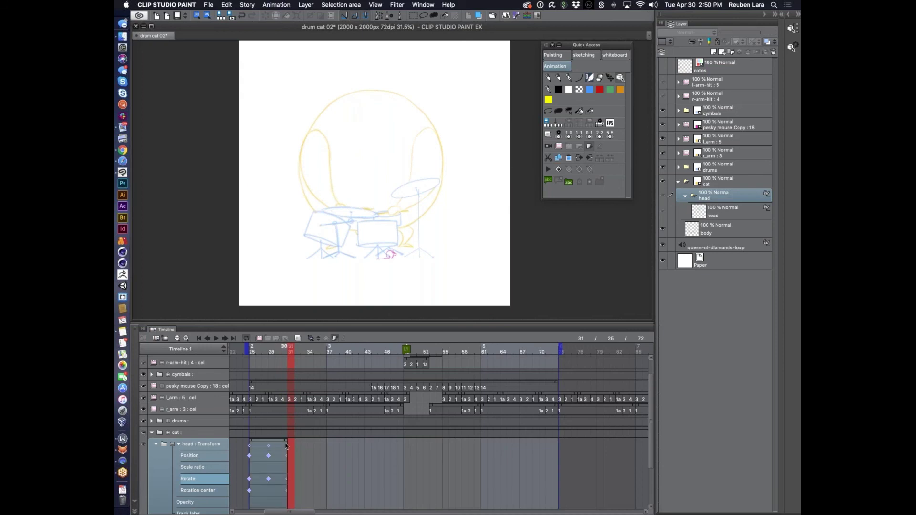
key(super+v)
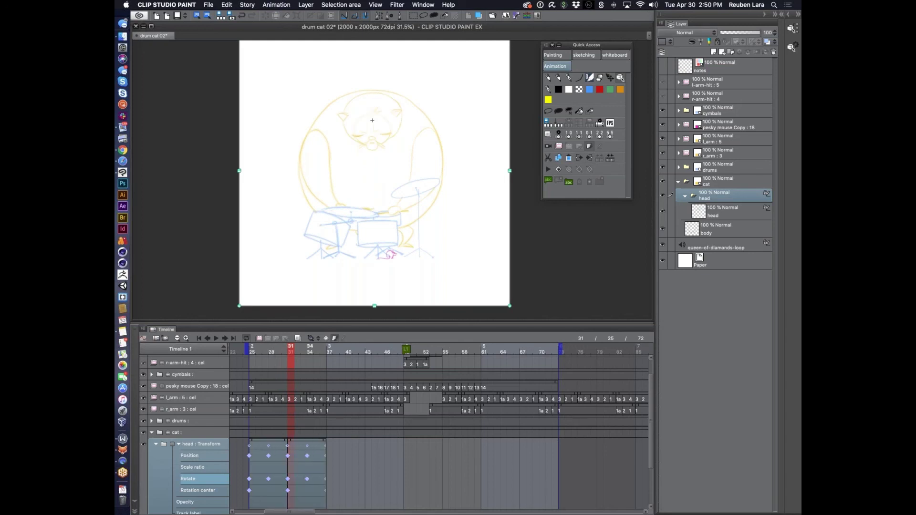
click(327, 444)
key(super+v)
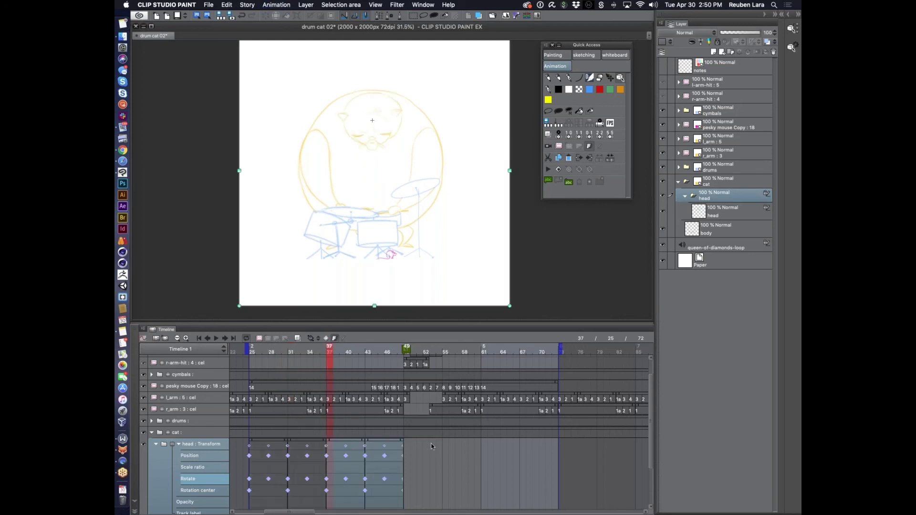
click(404, 444)
key(super+v)
click(484, 442)
key(super+v)
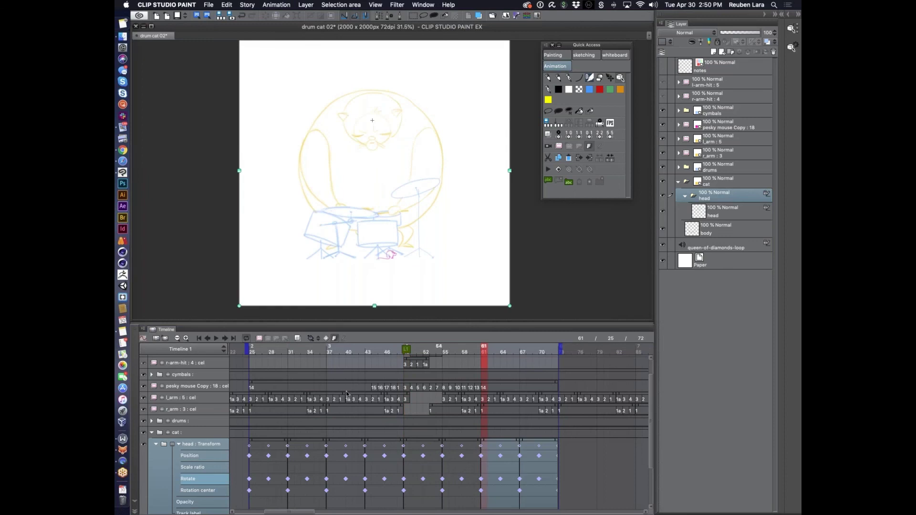
Step: Play back the repeating head bob with the volume raised, stop playback, and save the drum cat 02 file
click(217, 339)
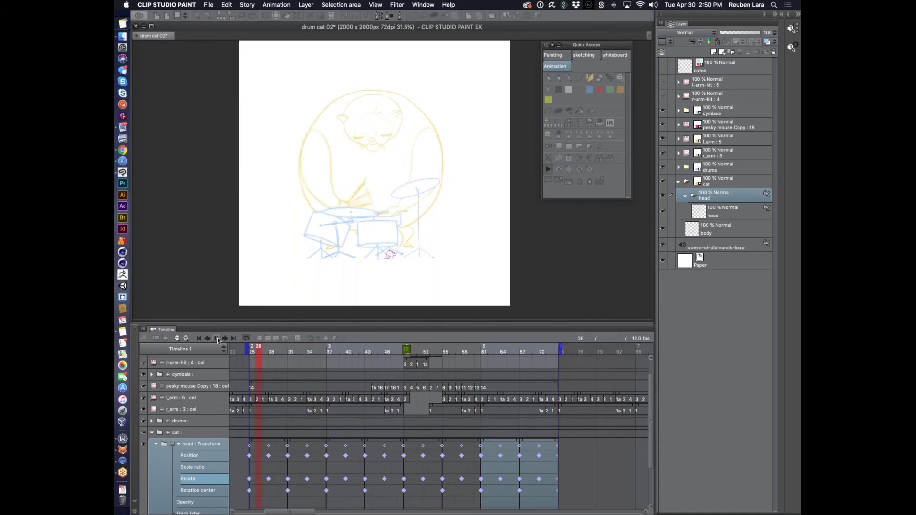
key(XF86AudioRaiseVolume)
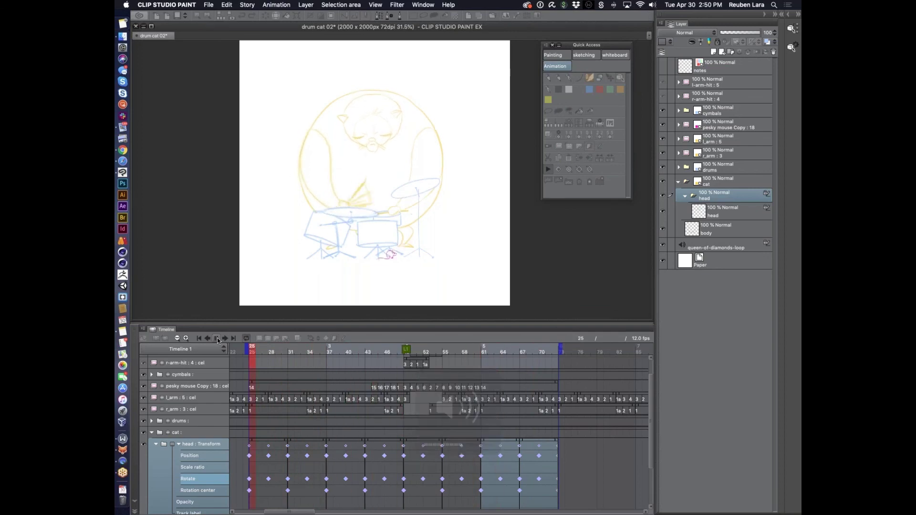
drag(388, 287, 405, 292)
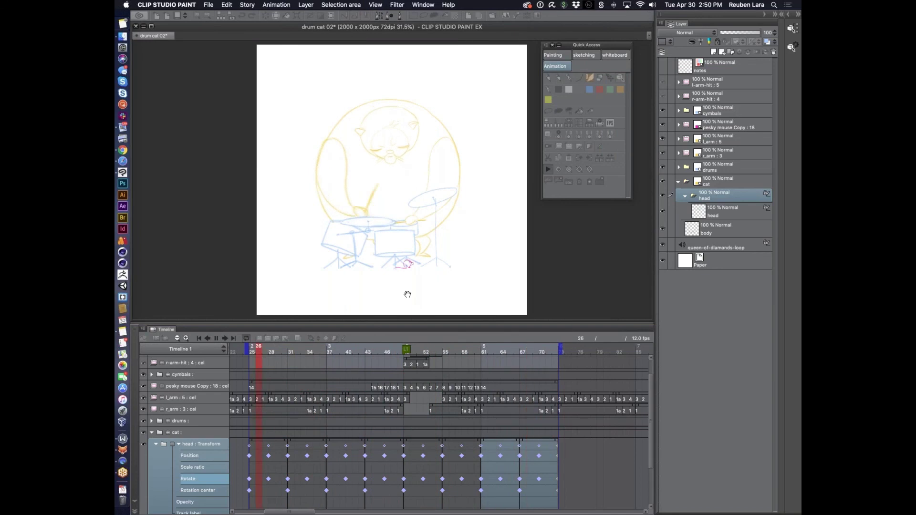
key(XF86AudioRaiseVolume)
click(216, 338)
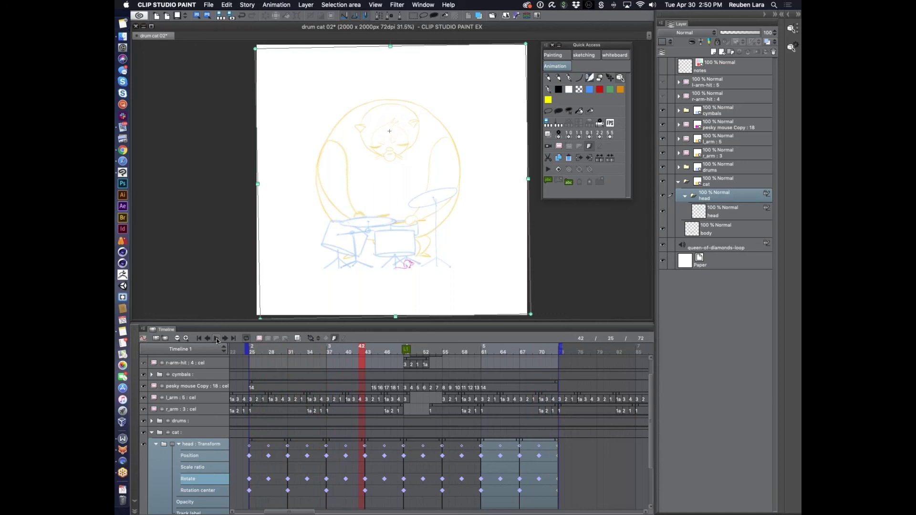
key(super+s)
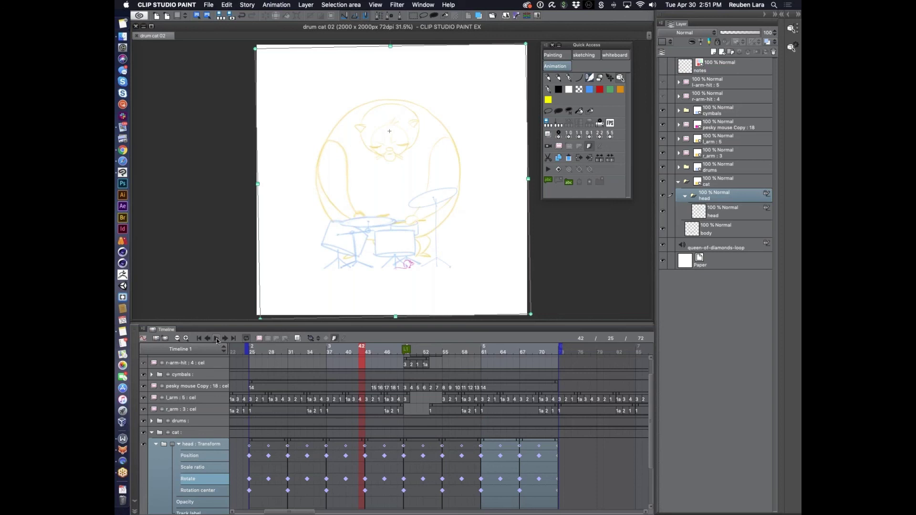
Step: Create a new 2000 x 2000 px, 12 fps animation file and move layer 1 out of its animation folder
key(super+n)
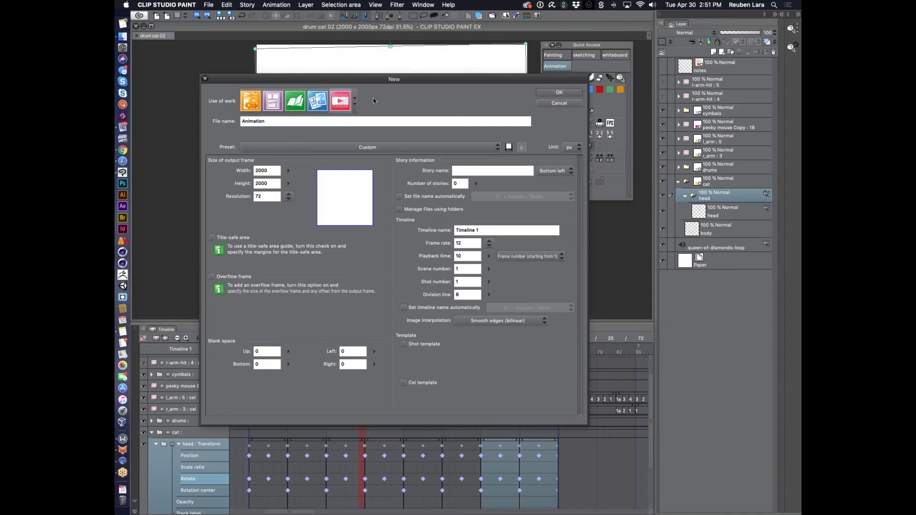
click(558, 92)
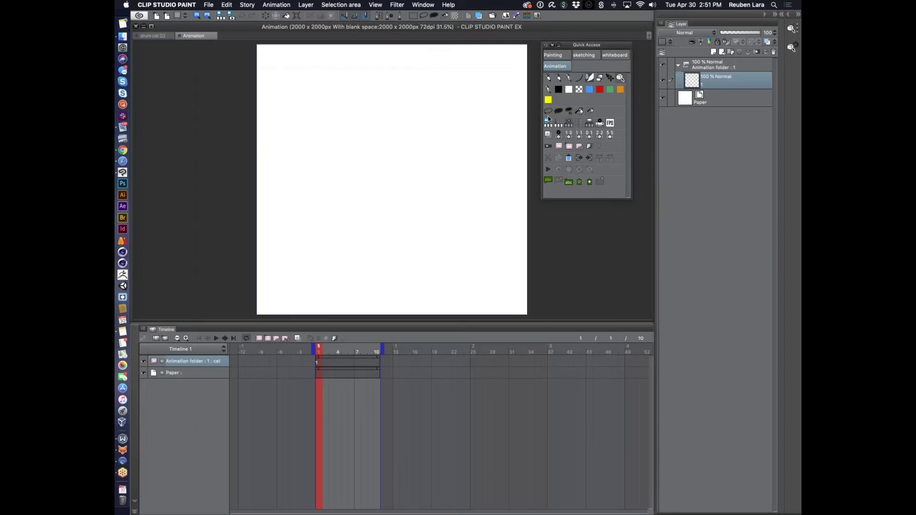
click(714, 68)
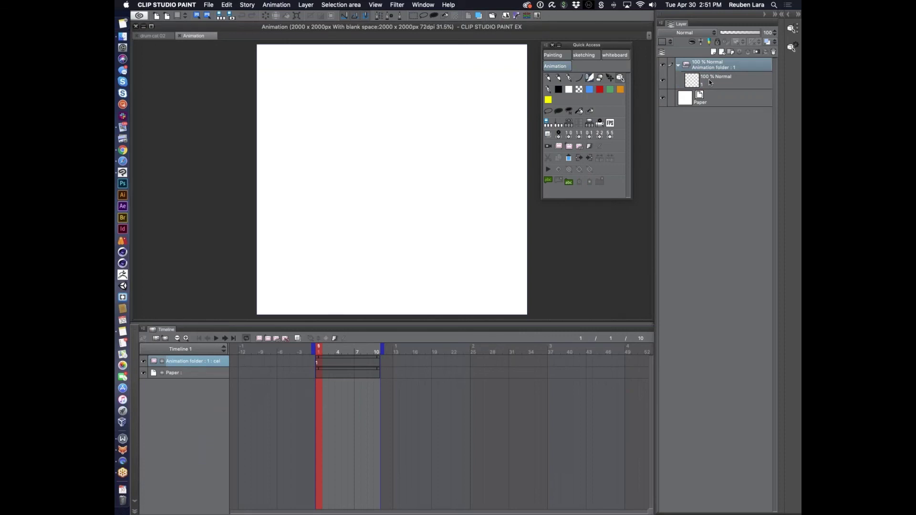
drag(708, 79, 714, 61)
Step: Sketch an oval on layer 1 and draw a second overlapping oval below it on a new layer
drag(398, 101, 356, 156)
click(714, 52)
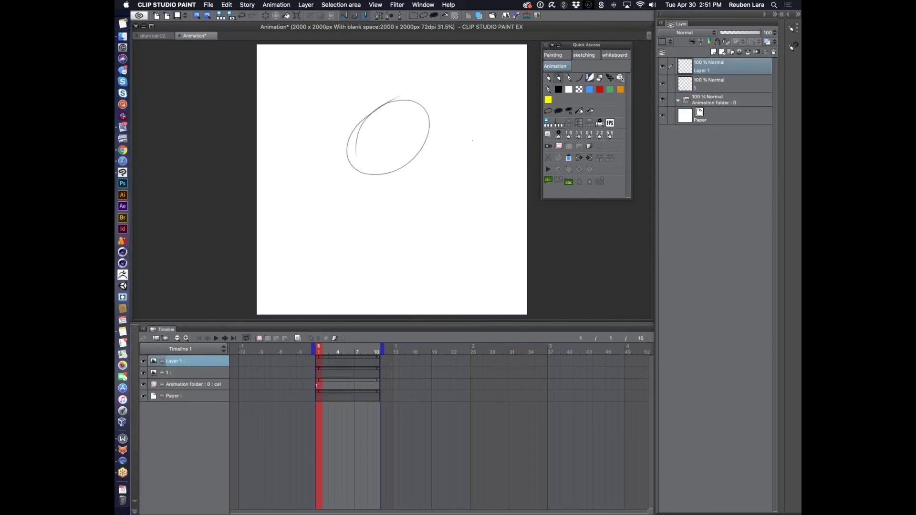
mouse_move(425, 143)
mouse_down()
mouse_move(446, 156)
mouse_move(432, 144)
mouse_up()
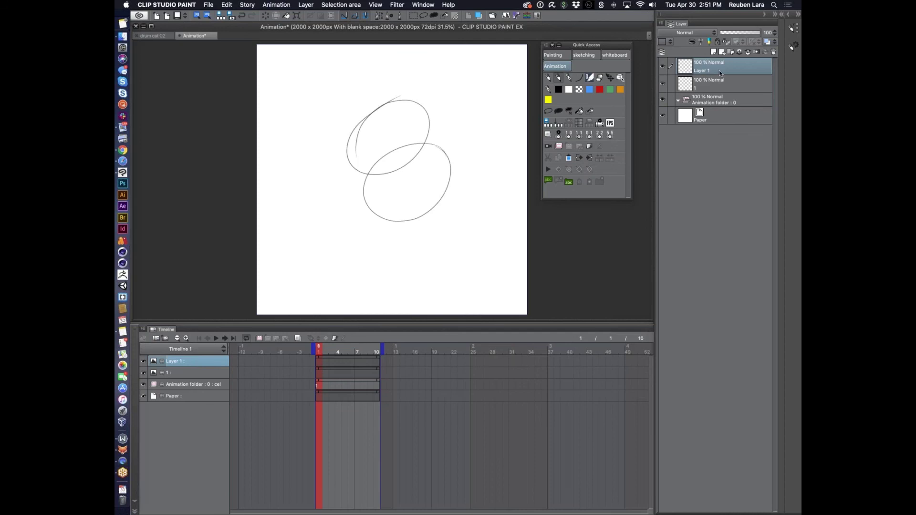
Step: Move both oval layers into the animation folder and select layer 1
shift+click(716, 84)
drag(717, 84, 712, 96)
click(718, 96)
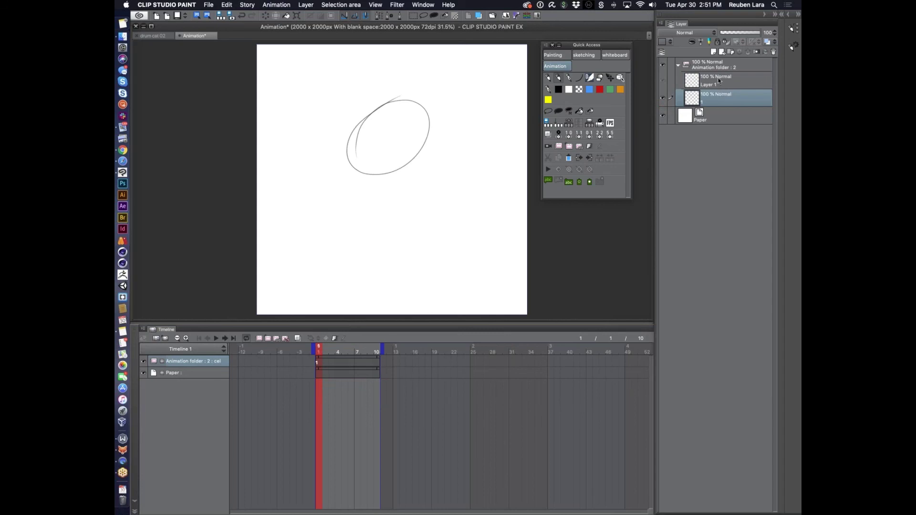
Step: Assign Layer 1 as the cel shown at frame 2 of the animation folder
click(325, 363)
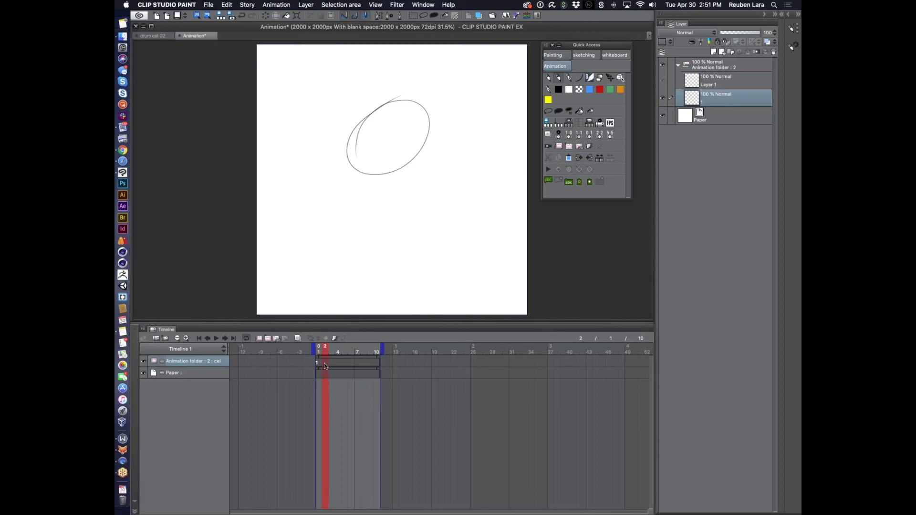
click(711, 68)
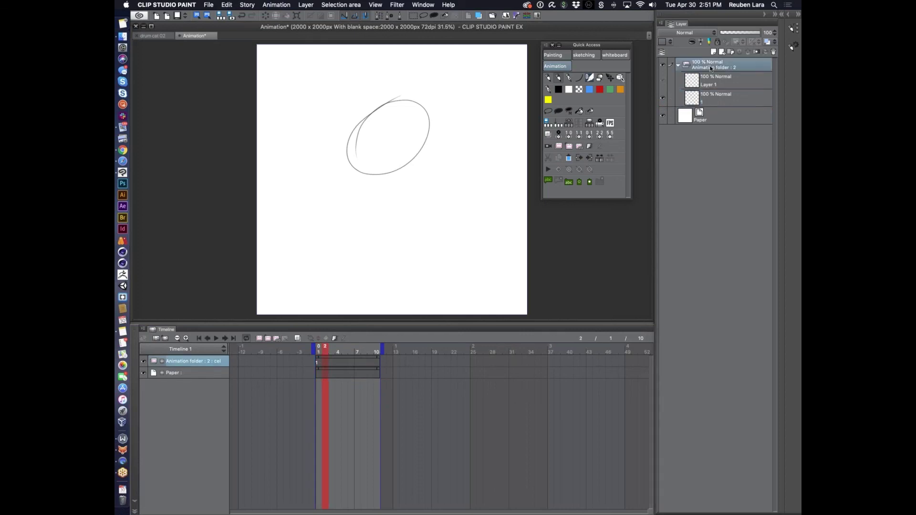
click(712, 99)
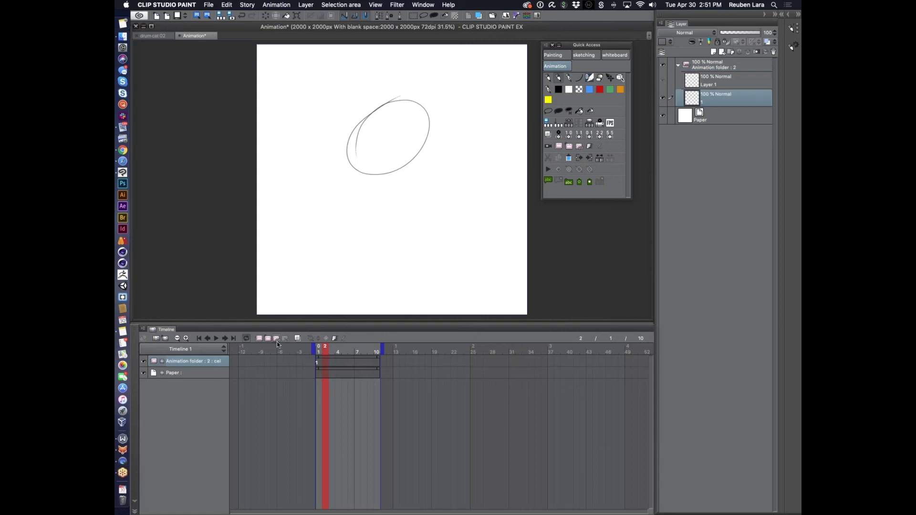
click(277, 341)
click(334, 151)
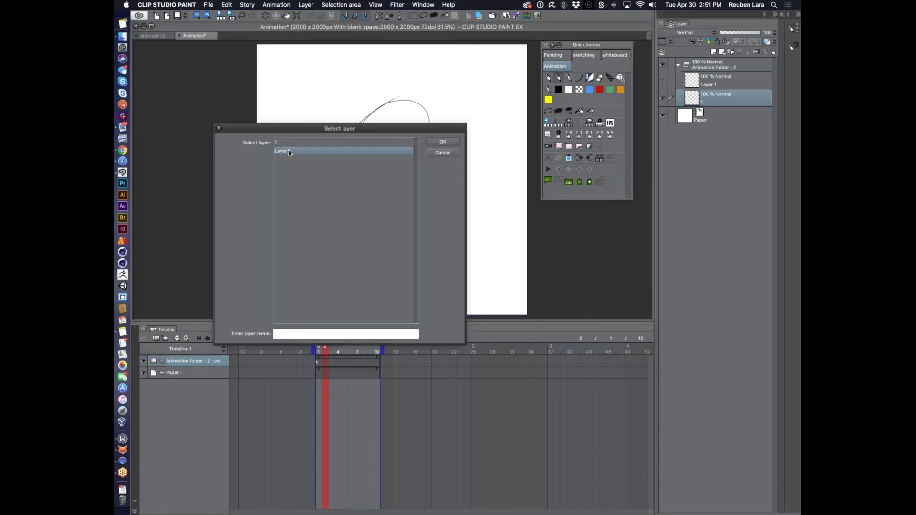
click(442, 142)
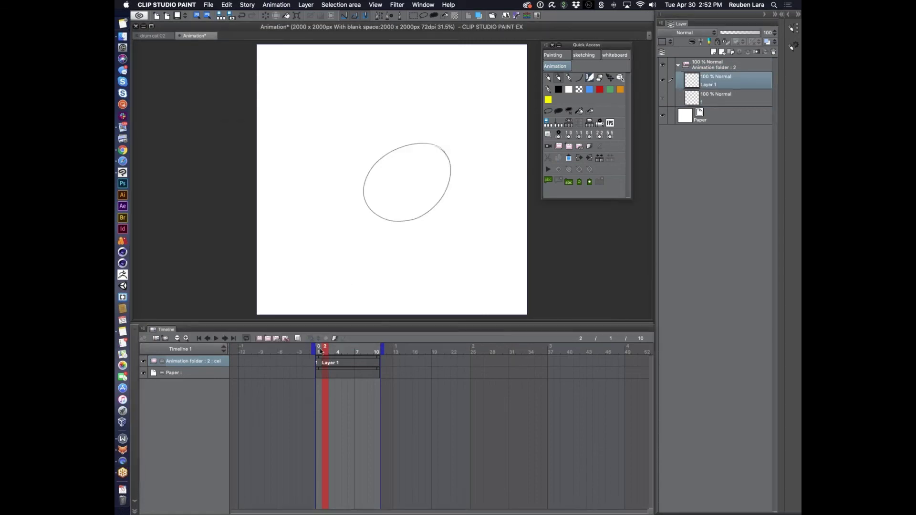
Step: Add a regular layer folder above the animation folder, move both oval layers into it, and check the display at frame 3
drag(320, 351, 319, 352)
click(702, 64)
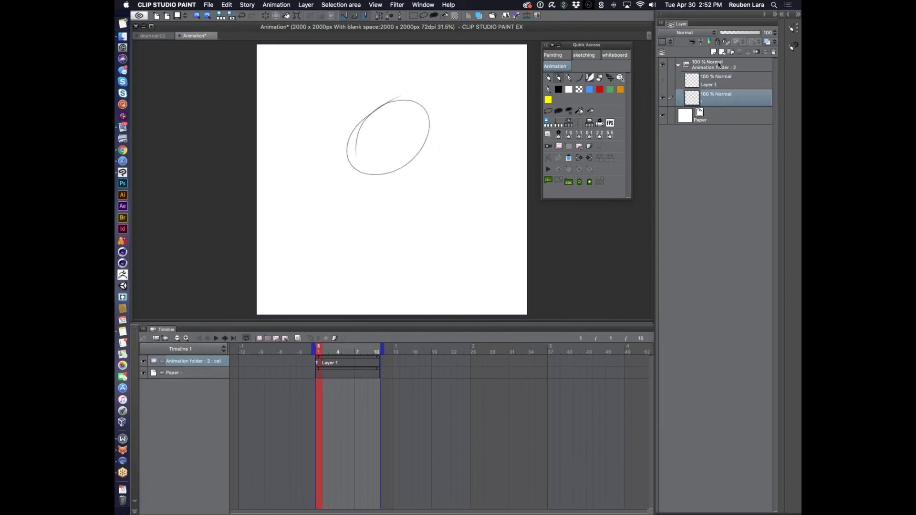
click(717, 52)
click(719, 90)
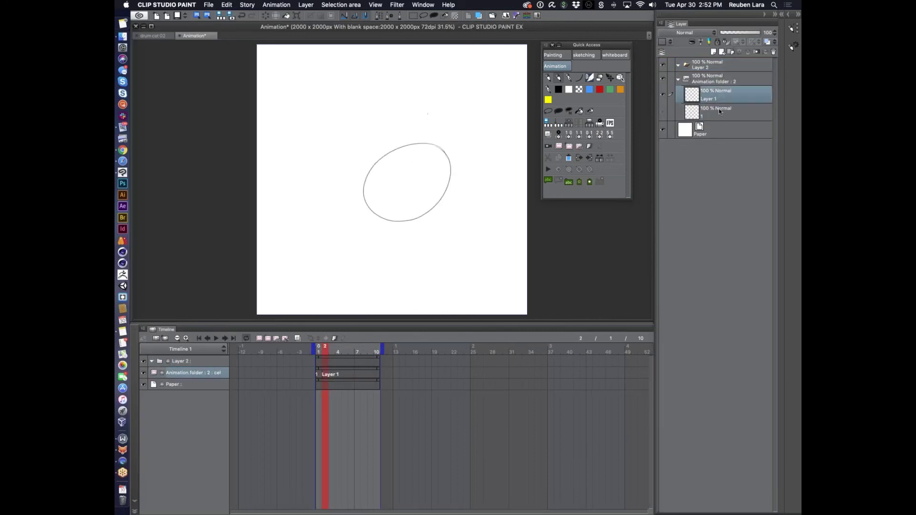
shift+click(716, 111)
drag(715, 93, 711, 65)
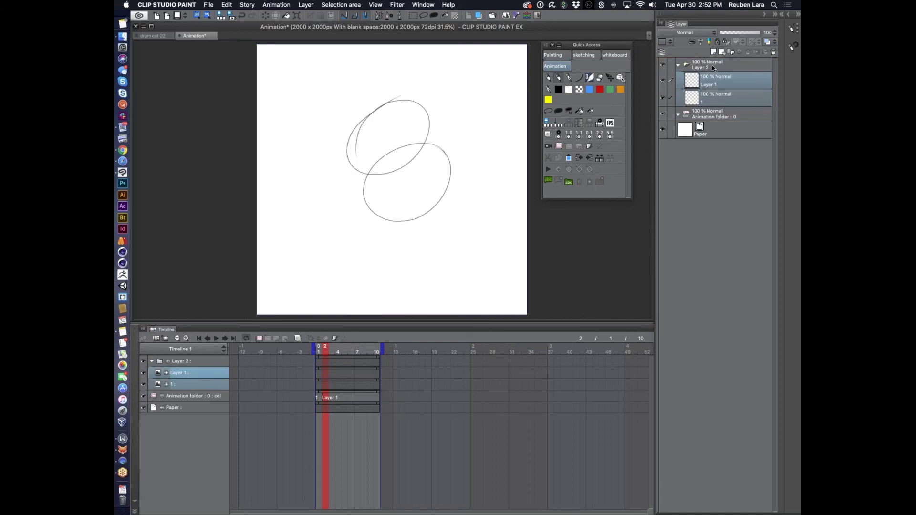
click(331, 352)
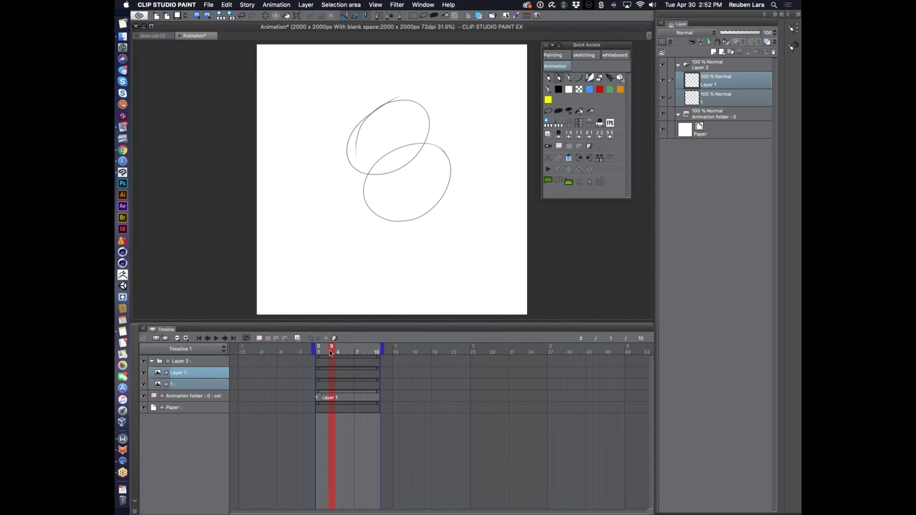
Step: Open the pesky mouse animation from the recently used files
click(209, 5)
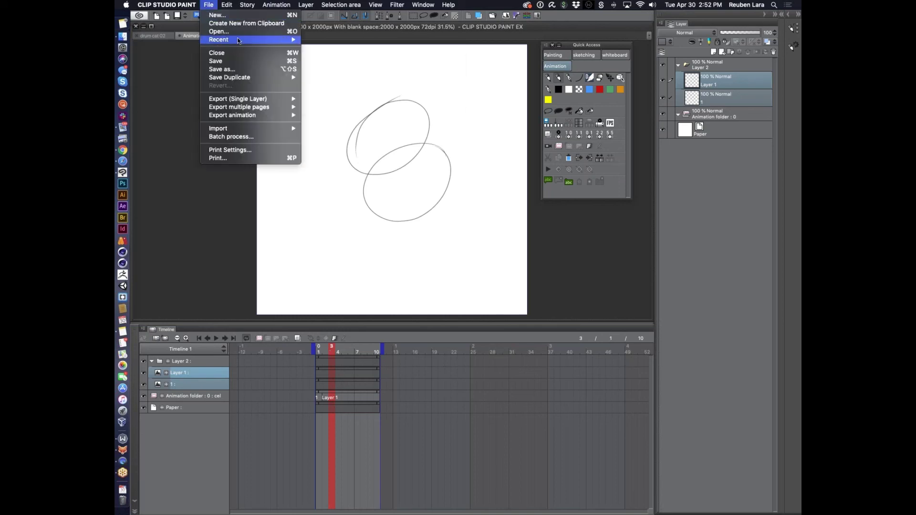
mouse_move(241, 41)
click(375, 48)
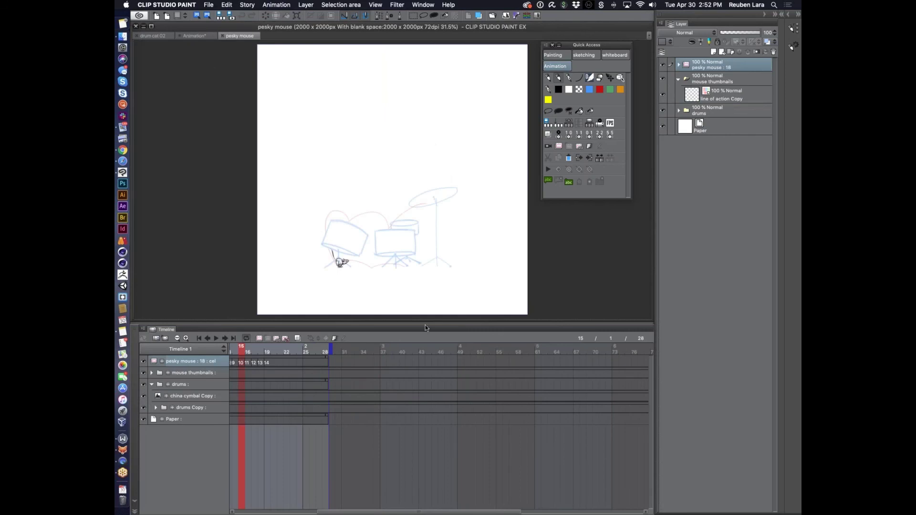
Step: Step through frames 13 to 15 of the pesky mouse animation to examine the mouse's poses around the drum
drag(327, 512, 245, 509)
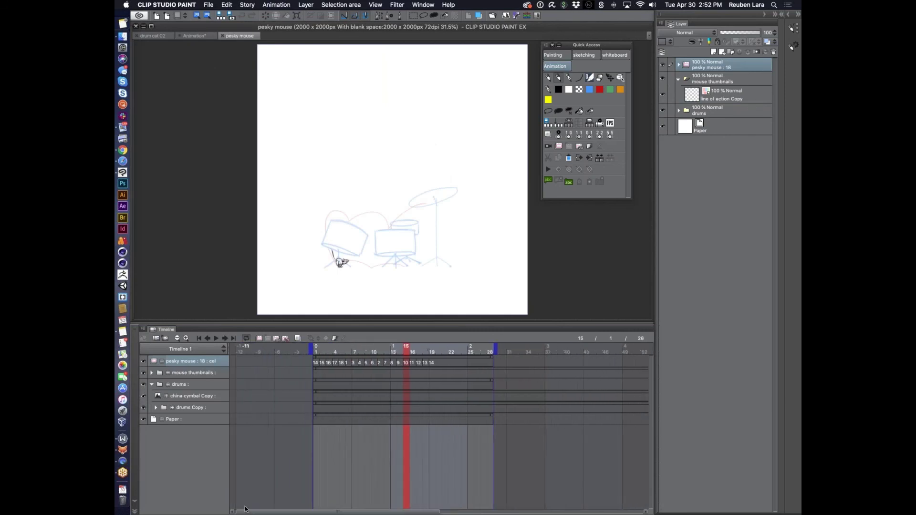
key(Left)
scroll(450, 249, up, 3)
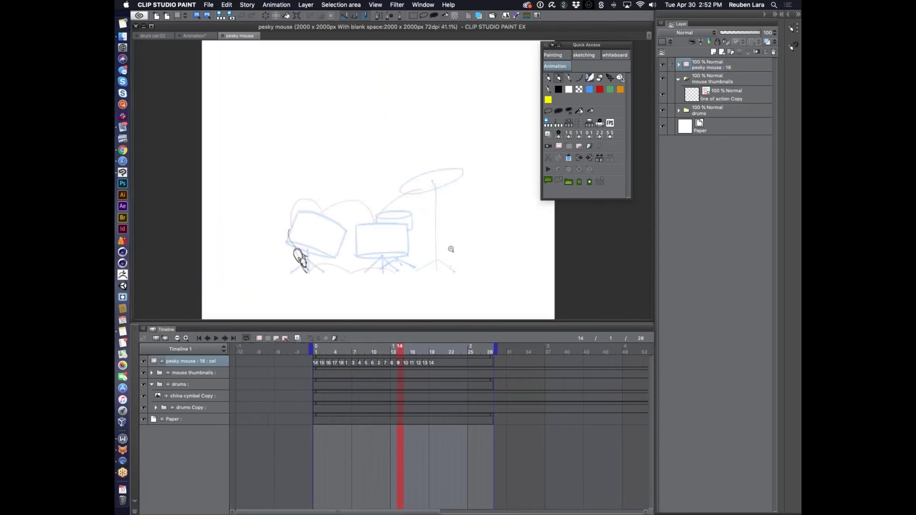
drag(471, 233, 472, 219)
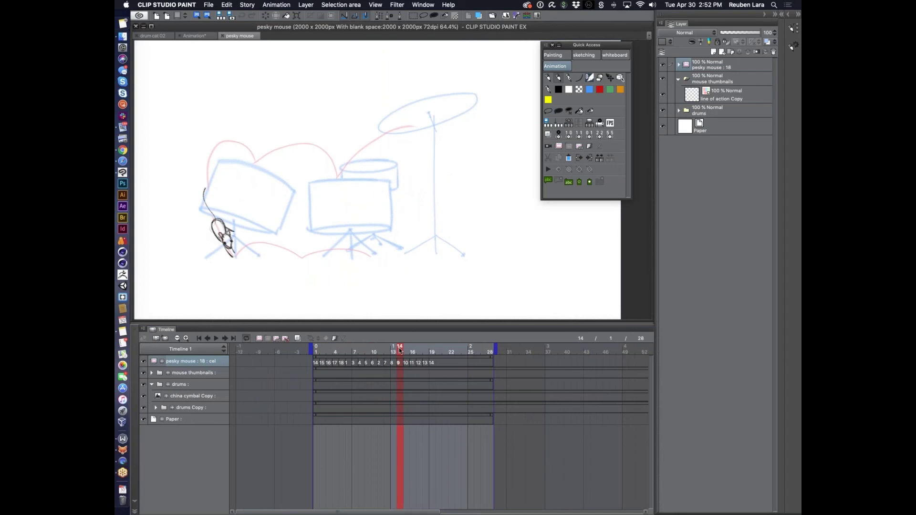
mouse_move(399, 351)
mouse_down()
mouse_move(415, 352)
mouse_move(397, 344)
mouse_up()
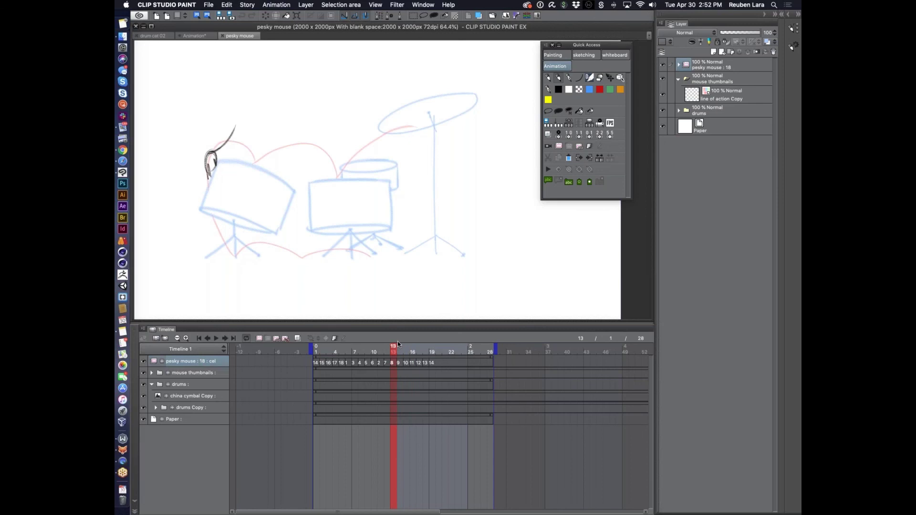
click(407, 351)
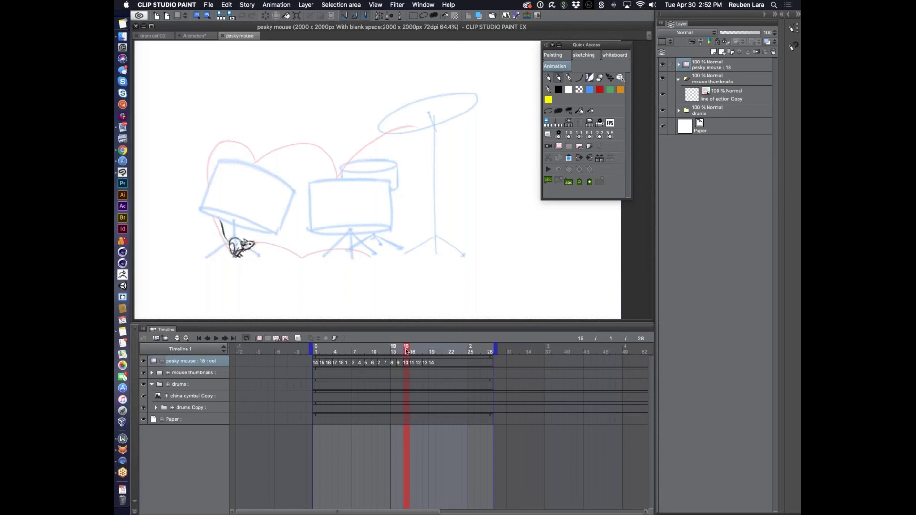
Step: Shift cels 12, 13 and 14 one frame later so frame 17 is free after cel 11
drag(410, 352, 413, 354)
click(414, 364)
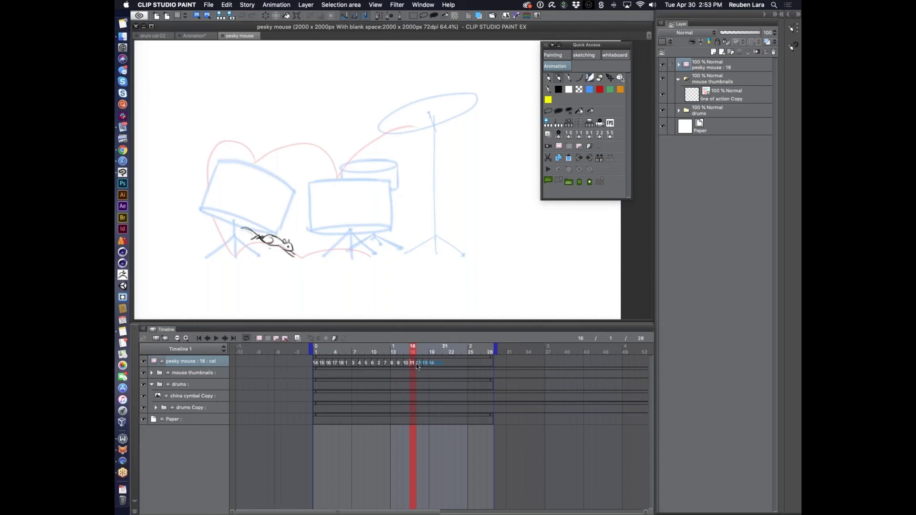
drag(418, 362, 425, 363)
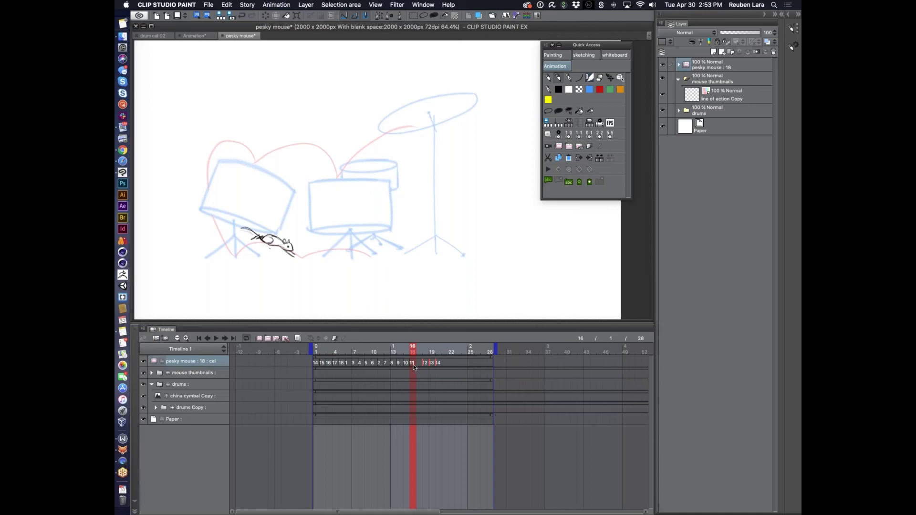
click(186, 339)
click(186, 338)
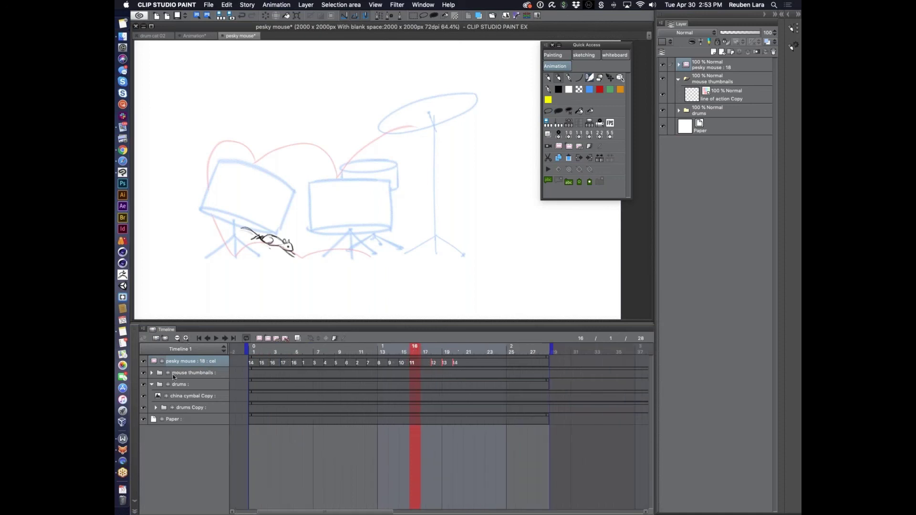
Step: Expand the pesky mouse animation folder and duplicate cel 11
click(678, 64)
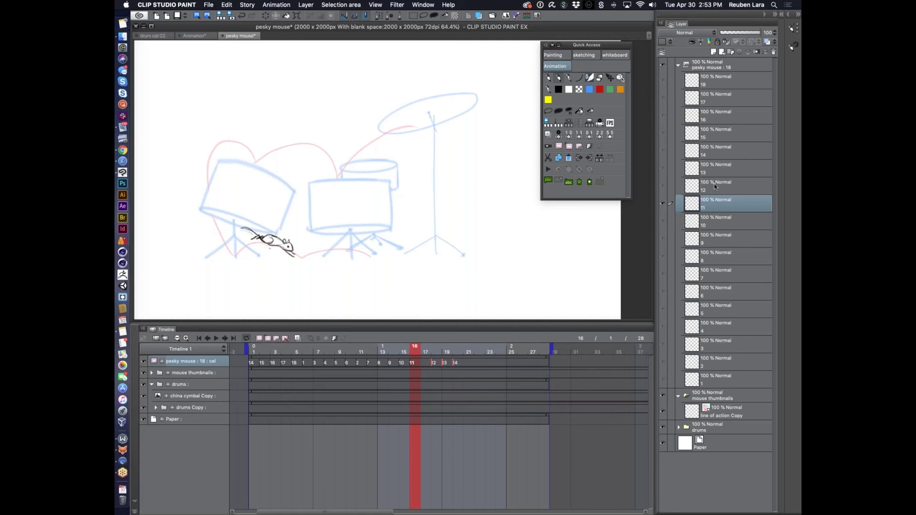
right_click(717, 204)
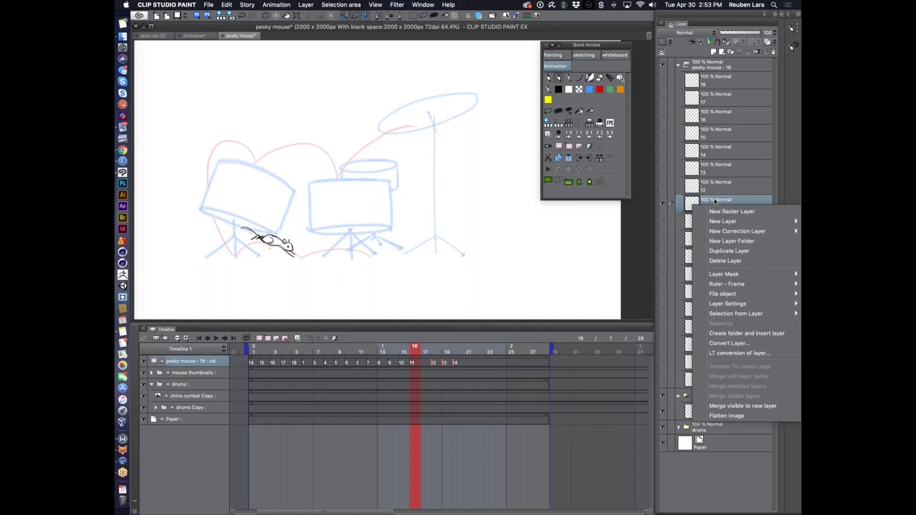
click(723, 251)
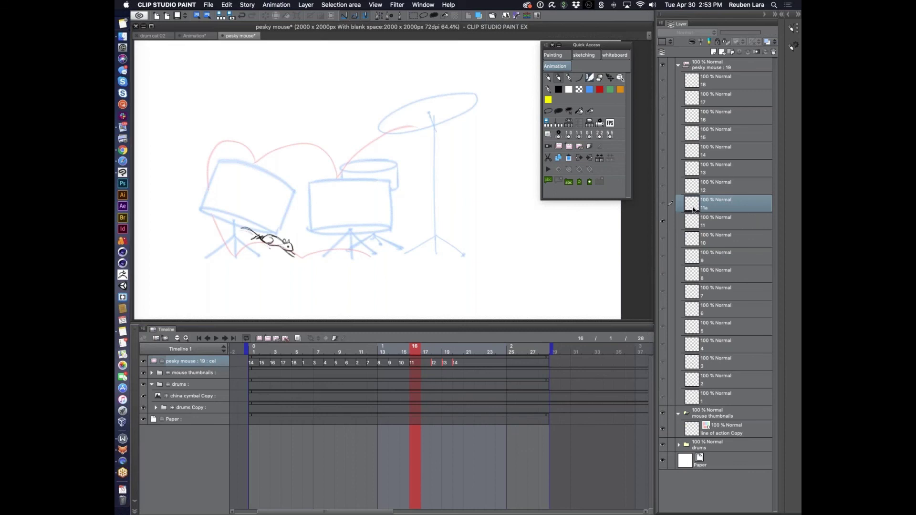
Step: Assign cel 11a to frame 17 of the pesky mouse animation folder
click(424, 362)
click(287, 341)
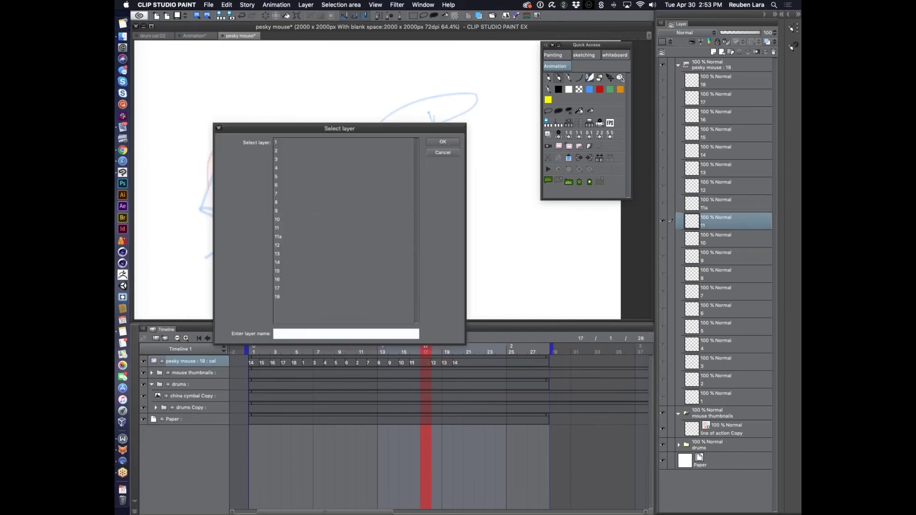
click(311, 236)
click(442, 142)
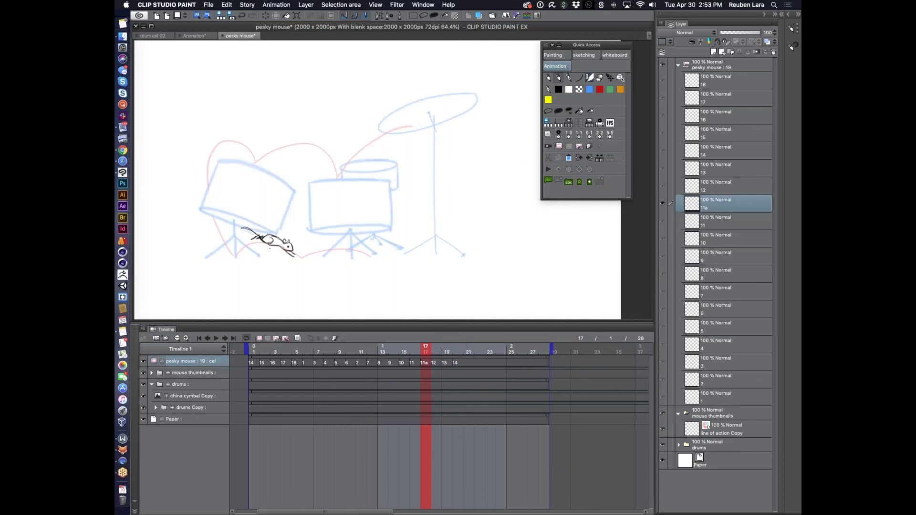
Step: Enable onion skin and transform the mouse on cel 11a slightly forward along its path
click(297, 338)
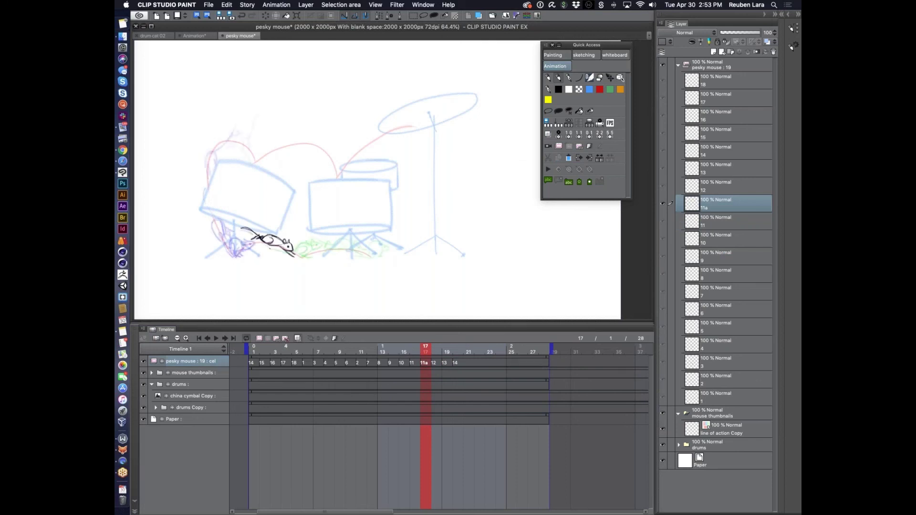
click(559, 78)
mouse_move(244, 228)
mouse_down()
mouse_move(303, 256)
mouse_move(316, 247)
mouse_up()
key(super+t)
key(Return)
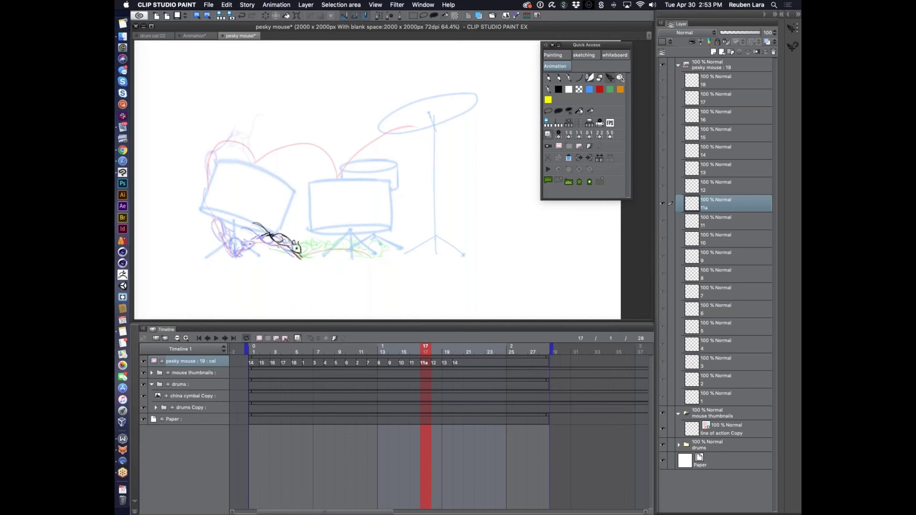
Step: Delete layer 11a, remove its cel assignment from frame 17 and return to frame 16
click(774, 52)
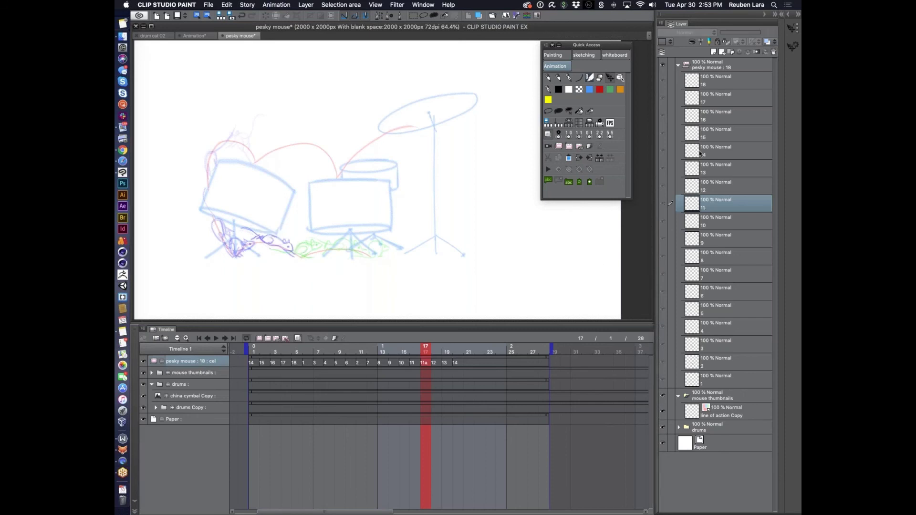
click(424, 363)
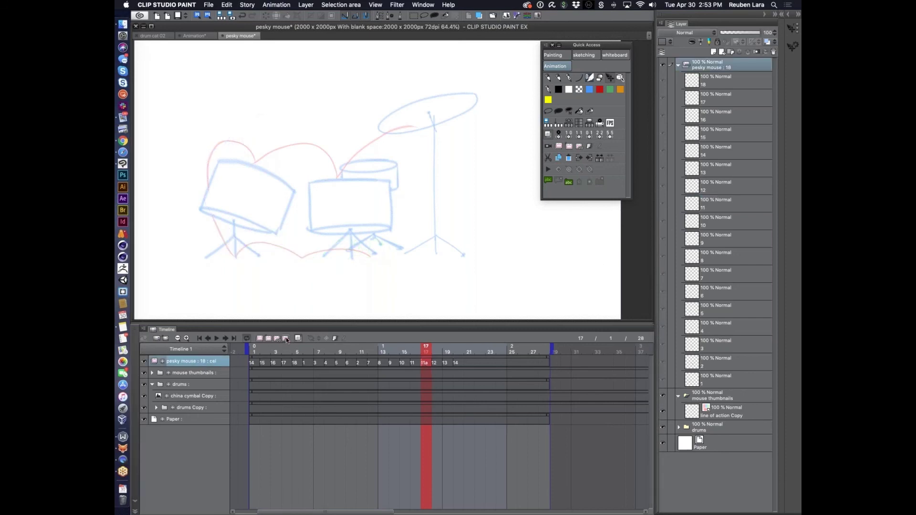
click(423, 350)
click(416, 350)
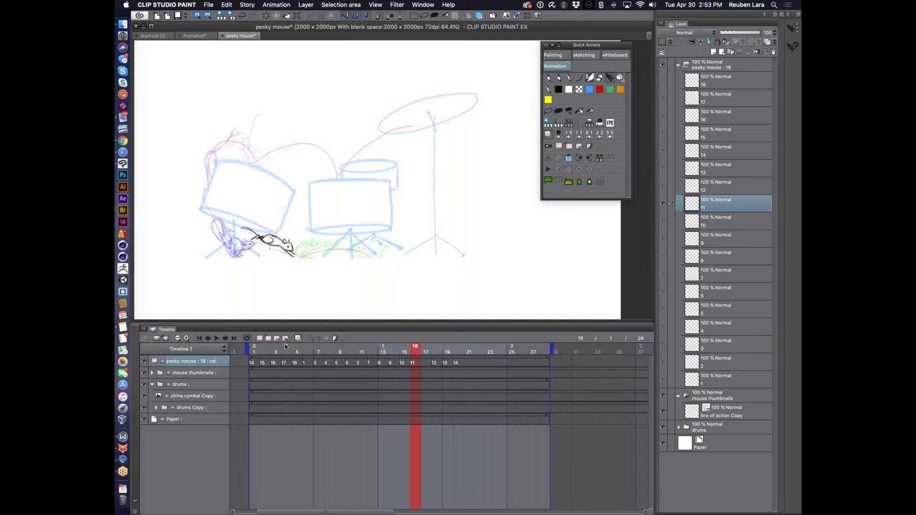
Step: Create a new animation cel at frame 17 holding a copy of cel 11's mouse, moved slightly forward along its path
click(269, 339)
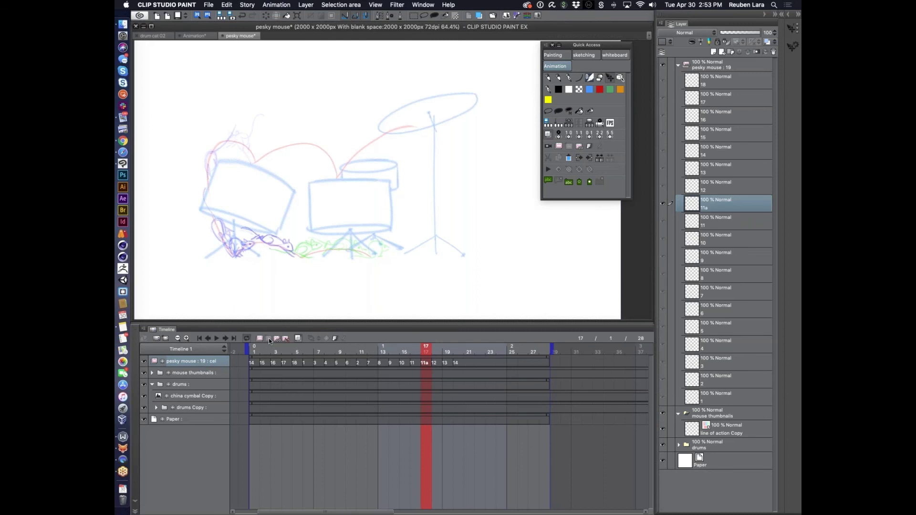
super+click(693, 223)
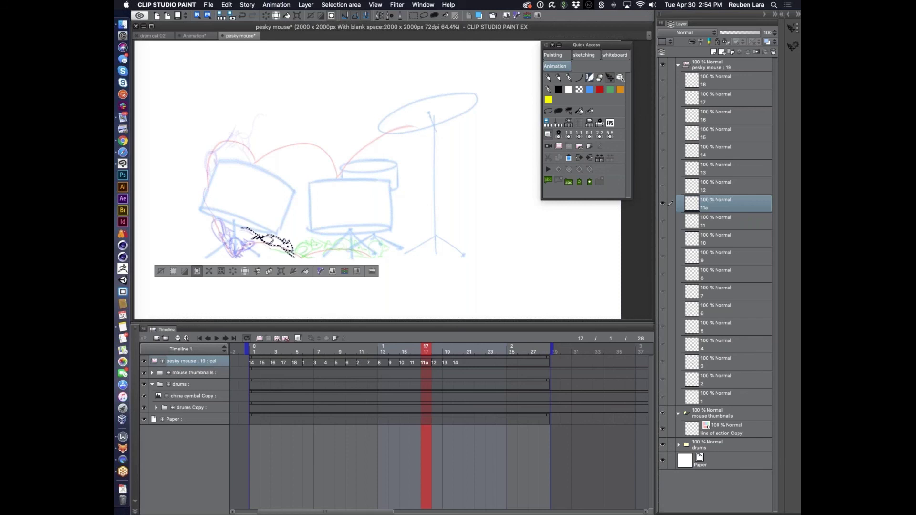
key(super+d)
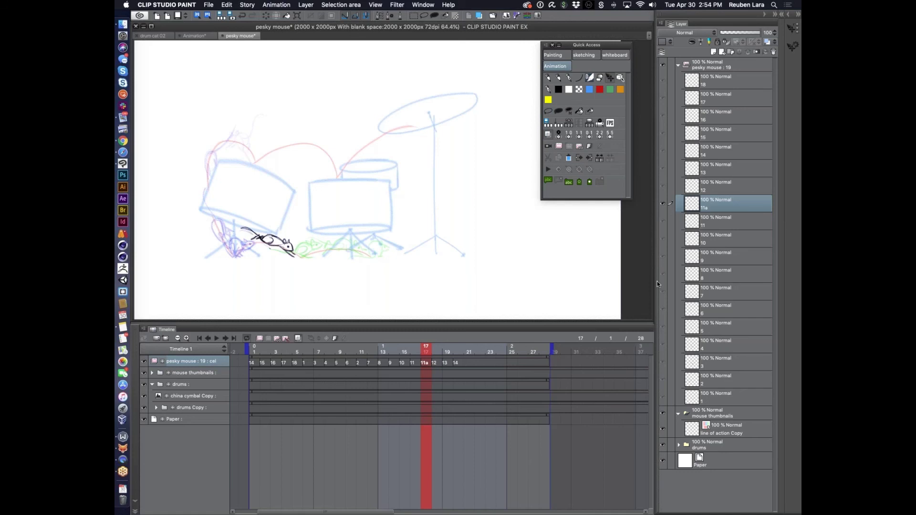
drag(253, 229, 299, 250)
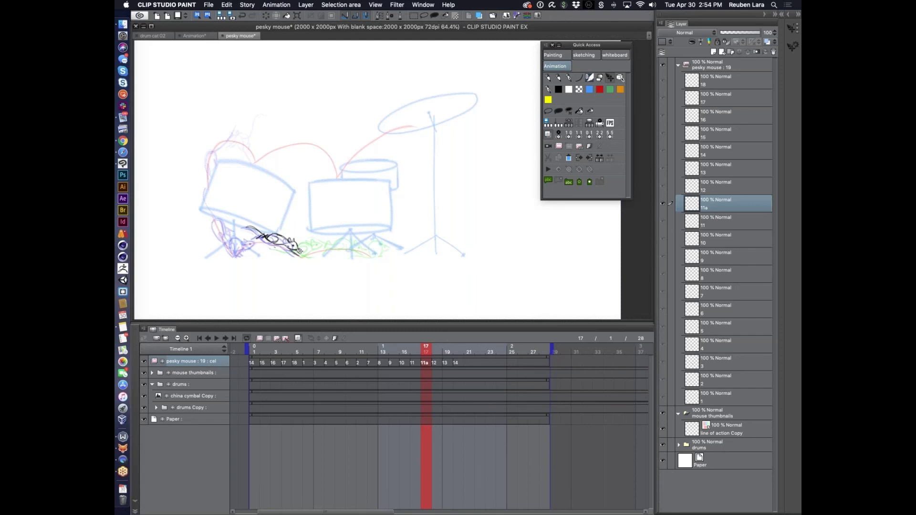
Step: Create a new animation file with an output frame 1920 px wide and 1080 px high
key(super+n)
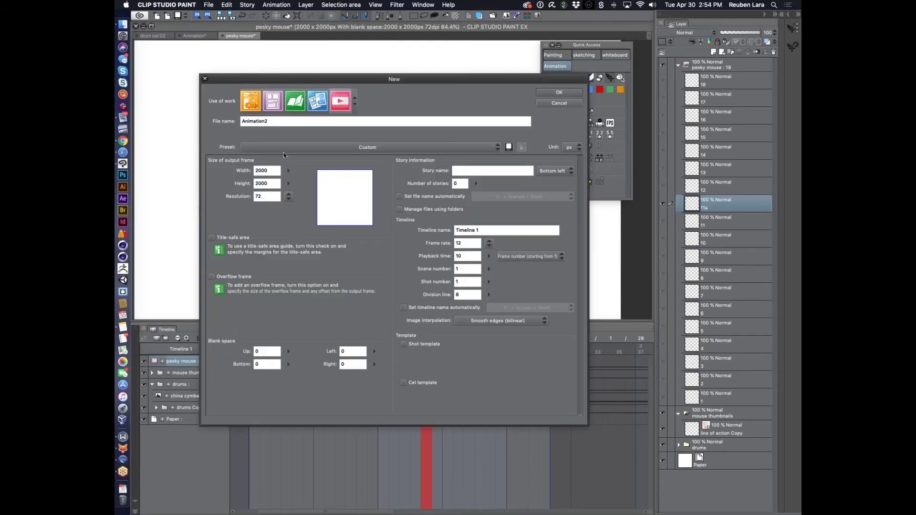
double_click(258, 170)
text(1920)
key(Tab)
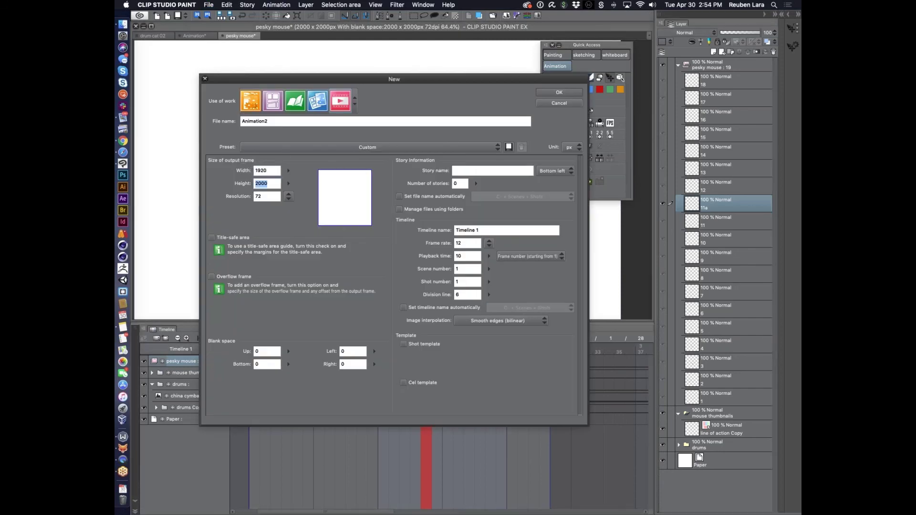
text(1080)
key(Tab)
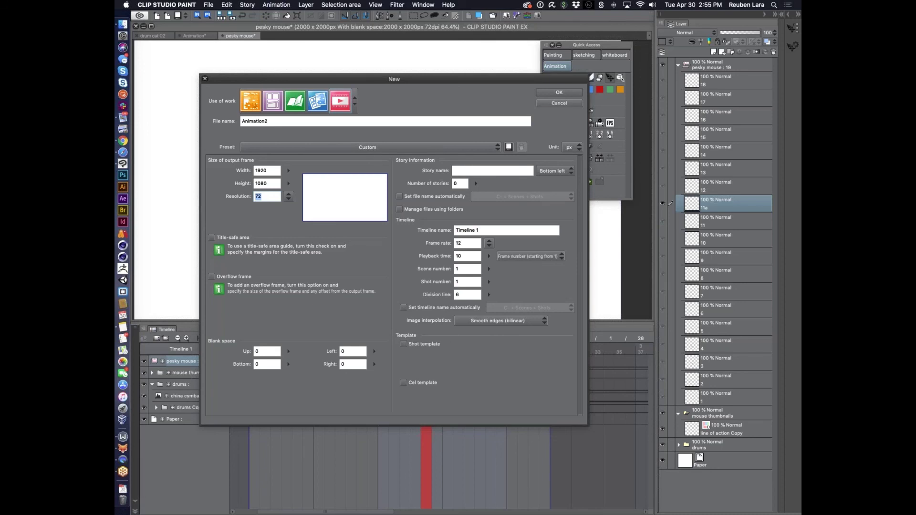
click(559, 93)
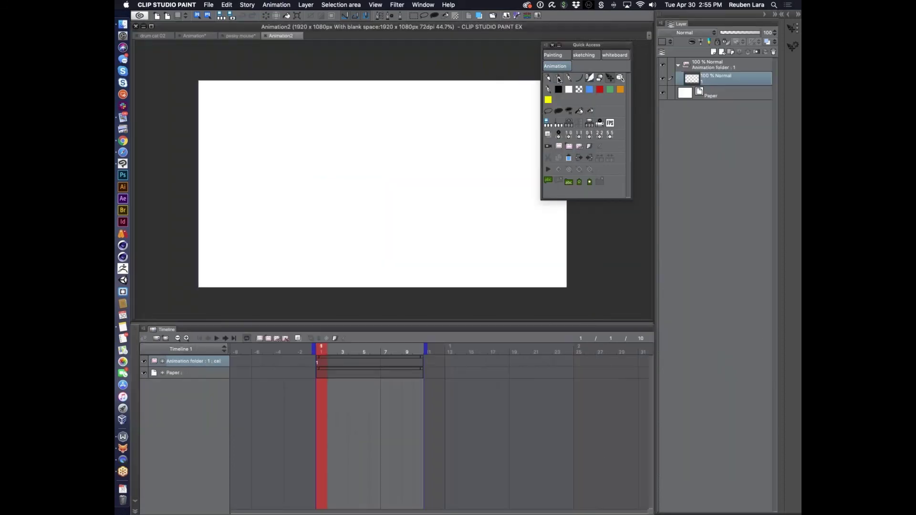
Step: Sketch a simple walking figure in mid-stride with head, face, torso, arms and legs on cel 1
click(559, 78)
mouse_move(388, 118)
mouse_down()
mouse_move(381, 111)
mouse_move(390, 183)
mouse_up()
mouse_move(368, 134)
mouse_down()
mouse_move(370, 173)
mouse_move(387, 194)
mouse_up()
mouse_move(373, 194)
mouse_down()
mouse_move(408, 250)
mouse_move(425, 244)
mouse_move(349, 246)
mouse_up()
mouse_move(376, 192)
mouse_down()
mouse_move(346, 255)
mouse_move(359, 258)
mouse_up()
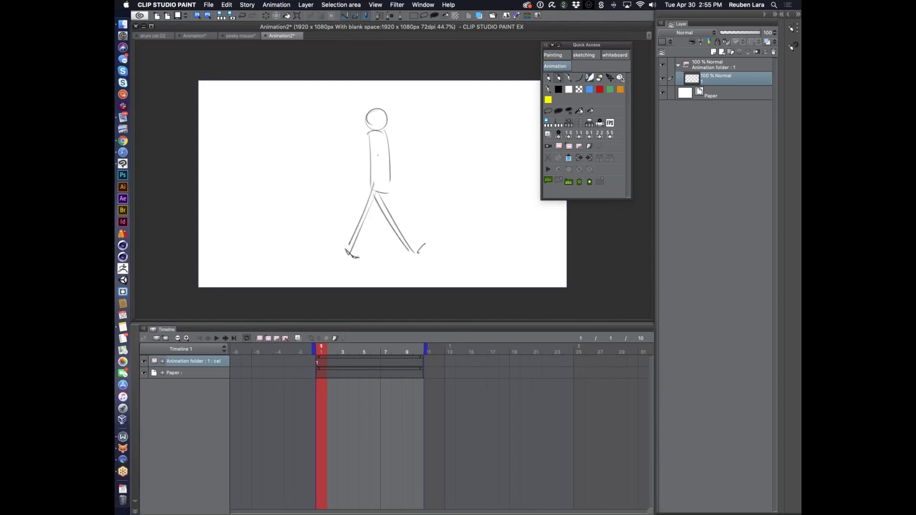
drag(368, 135, 350, 190)
drag(382, 116, 457, 173)
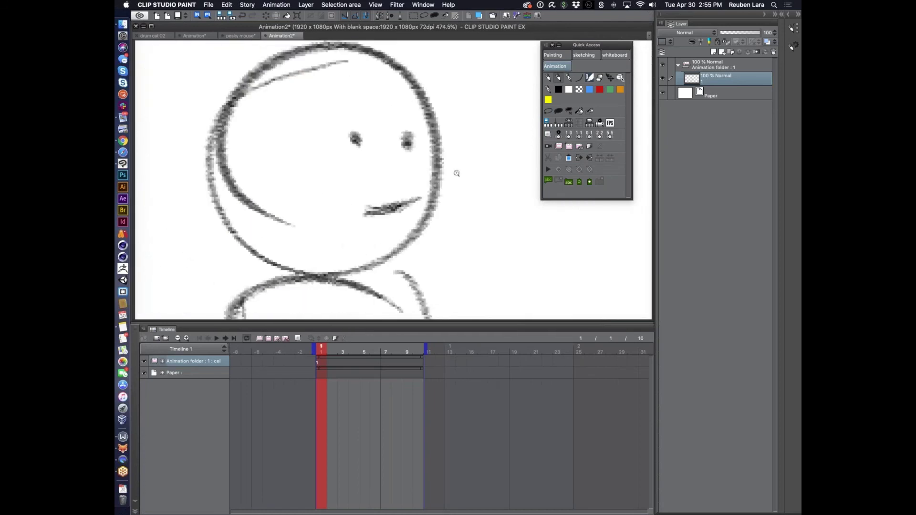
drag(443, 182, 425, 153)
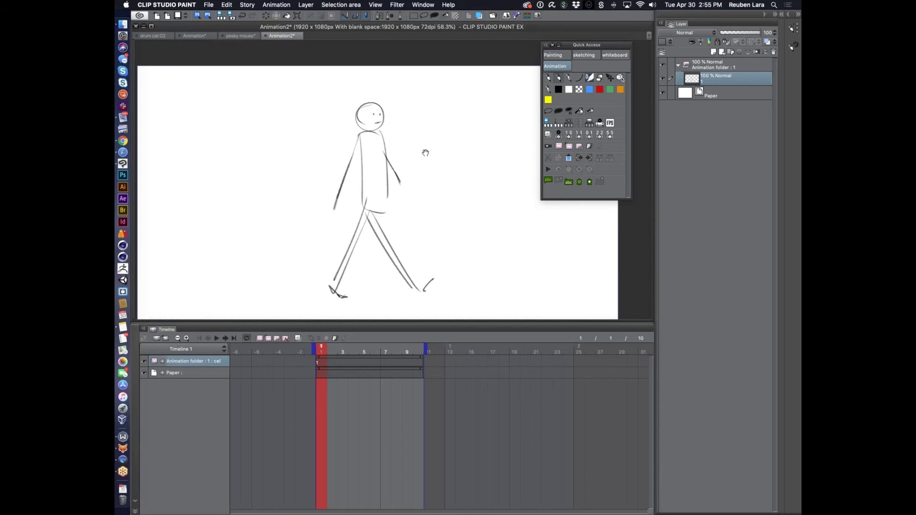
drag(443, 156, 452, 138)
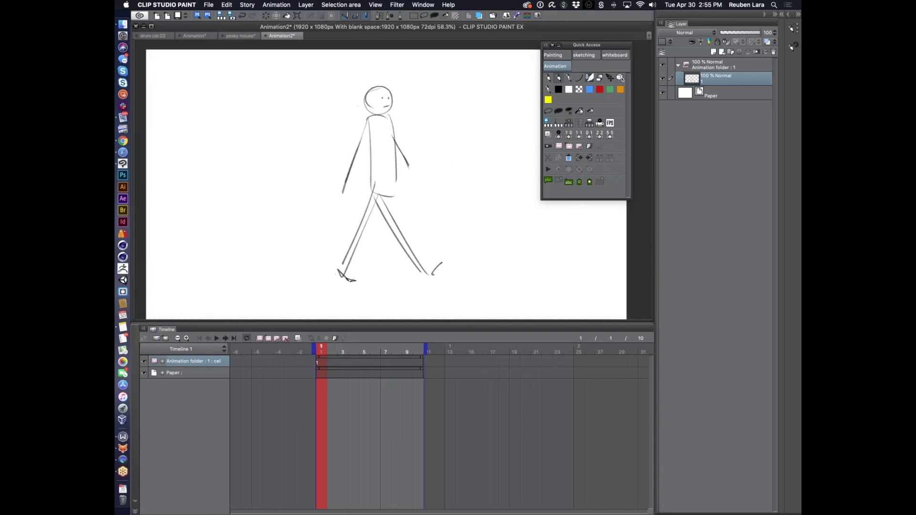
scroll(430, 144, down, 3)
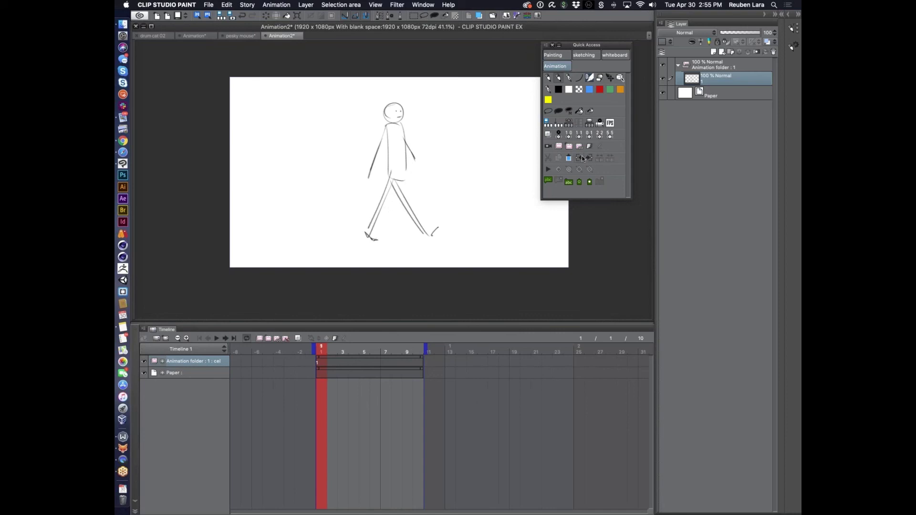
Step: Draw a rectangle outline around the whole canvas edge on cel 1 with the Rectangle figure tool
click(793, 29)
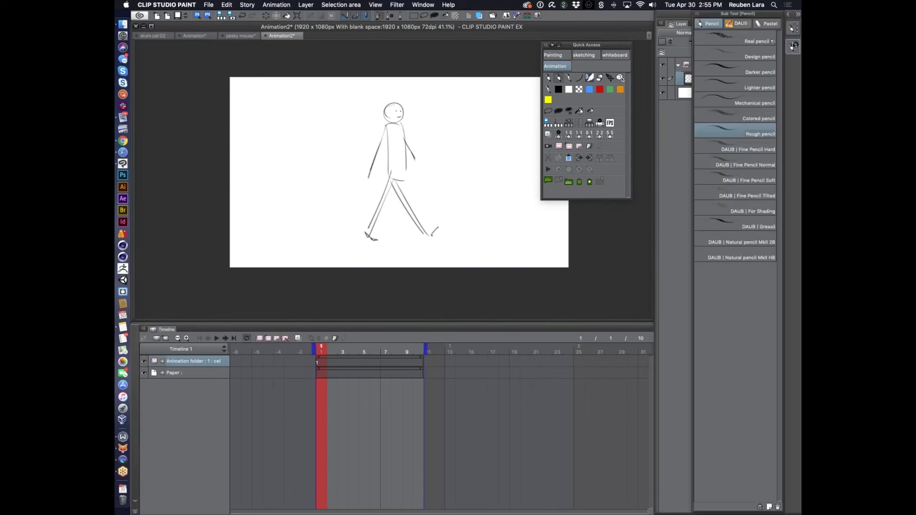
click(793, 46)
click(792, 47)
click(793, 28)
click(788, 15)
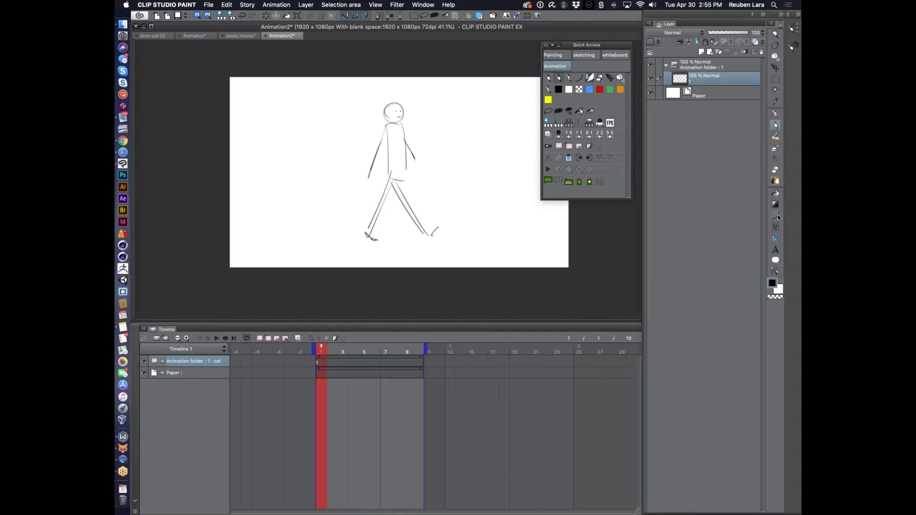
click(776, 217)
click(793, 29)
click(751, 97)
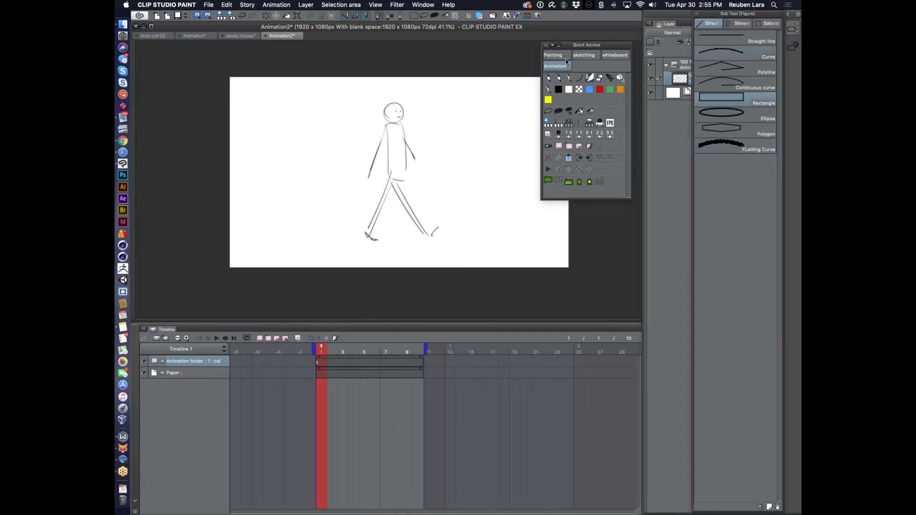
drag(231, 75, 568, 266)
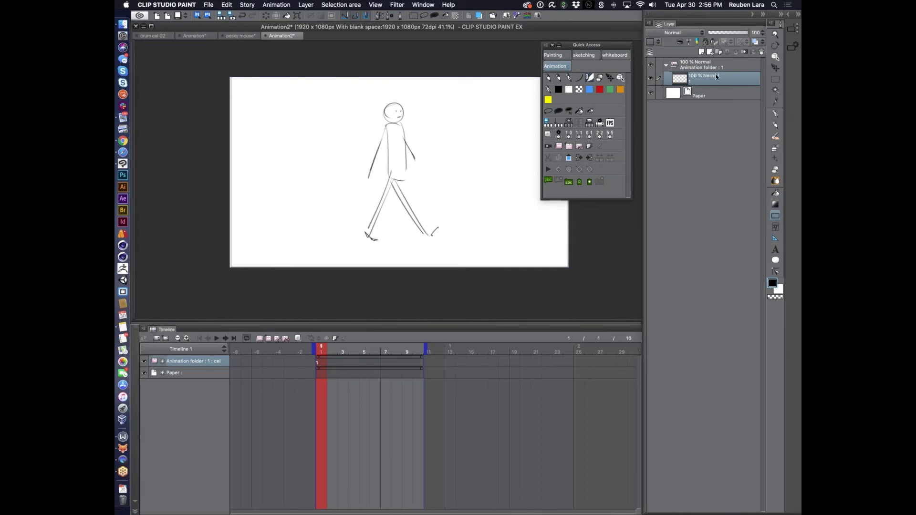
Step: Add a new layer above the animation folder and draw a rectangle outline around the whole canvas edge on it
click(709, 52)
drag(701, 69, 701, 59)
drag(233, 83, 568, 267)
scroll(433, 246, down, 3)
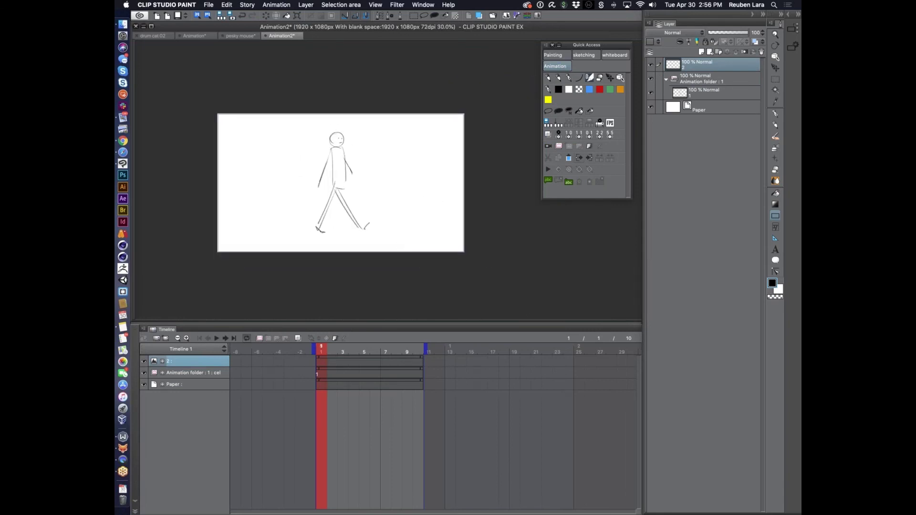
Step: Move layer 1 with the walking figure out of the animation folder and delete the empty folder
drag(695, 92, 691, 70)
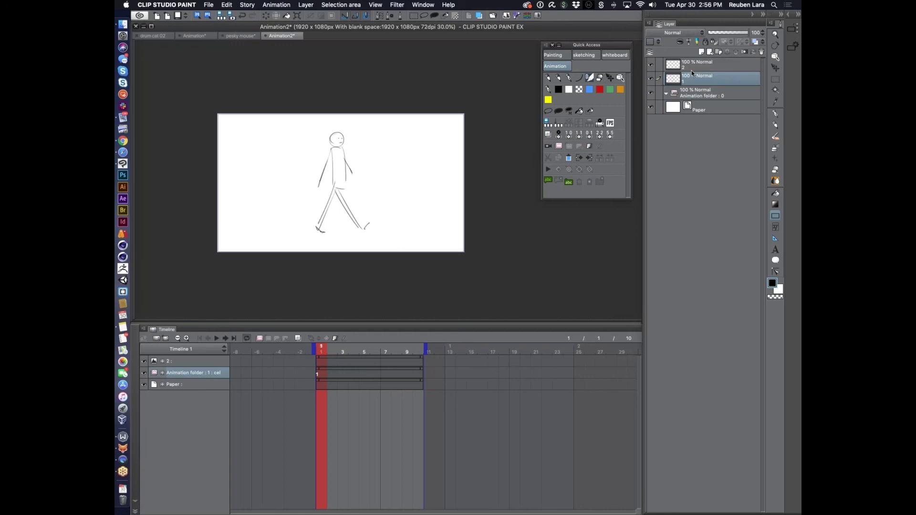
click(702, 91)
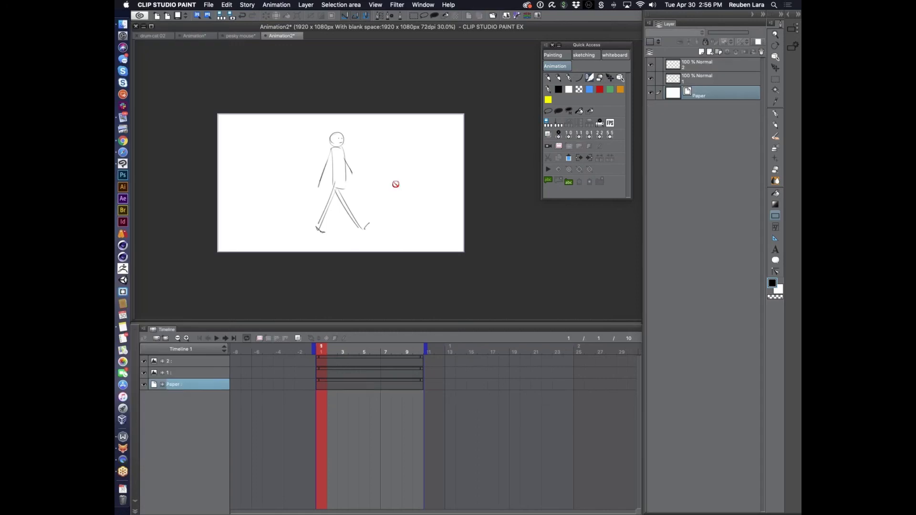
Step: Scale up the walking figure on layer 1 until its head and shoulders fill the output frame
key(k)
click(705, 84)
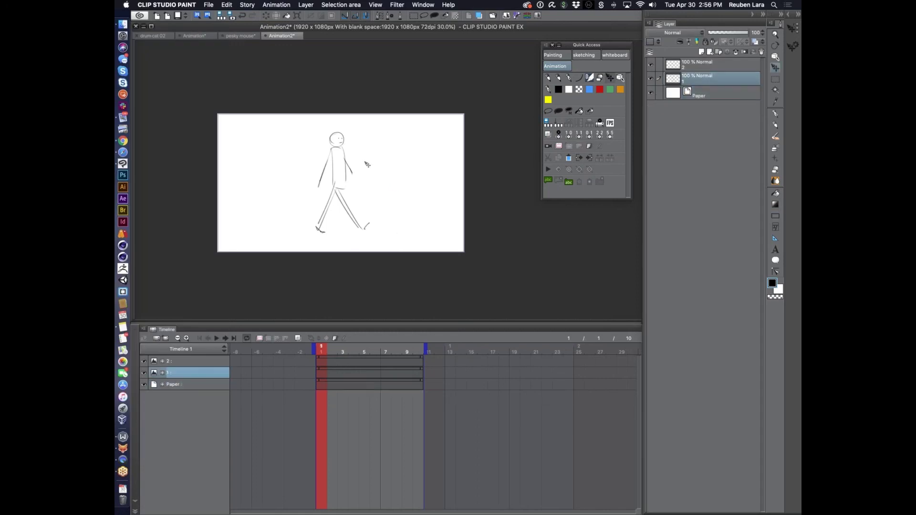
key(super+t)
drag(369, 234, 447, 375)
drag(364, 170, 352, 302)
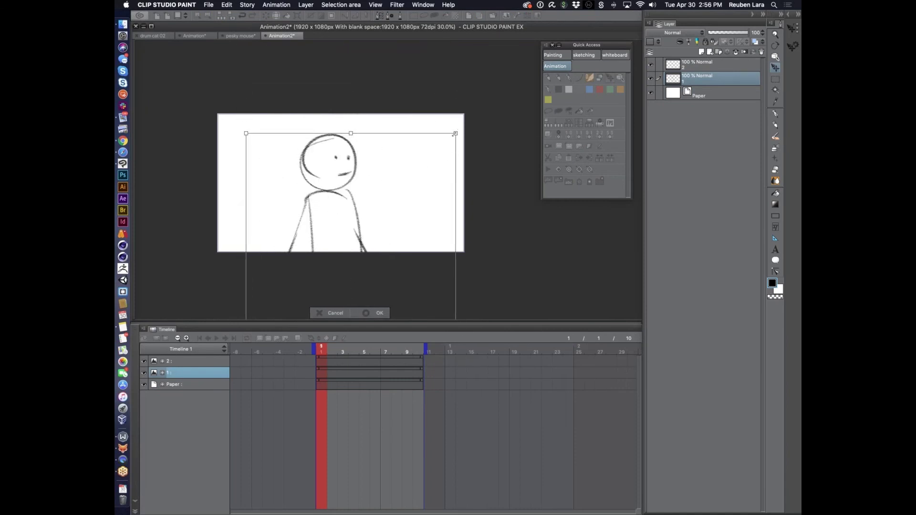
mouse_move(389, 188)
mouse_down()
mouse_move(380, 174)
mouse_move(383, 181)
mouse_up()
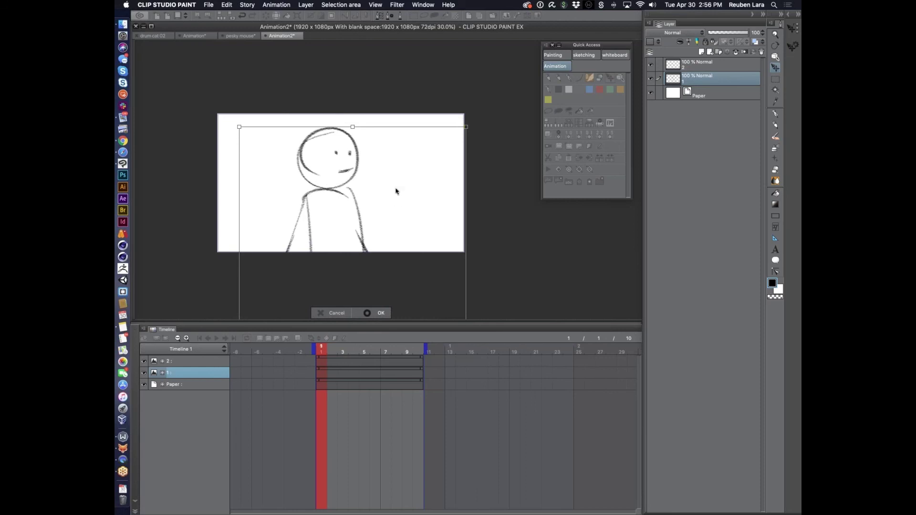
key(Return)
Step: Extend the canvas below the output frame to 1920 x 2984 px so more of the enlarged figure fits
scroll(389, 191, down, 2)
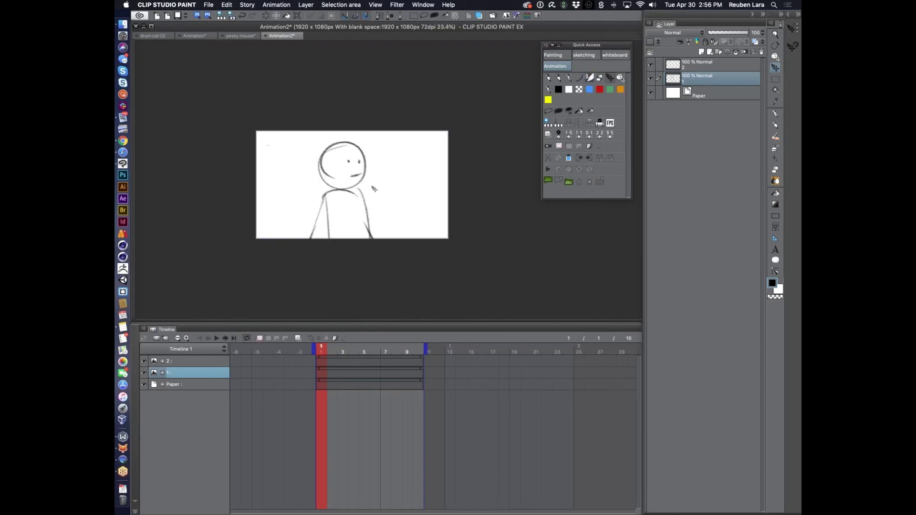
scroll(372, 187, up, 3)
scroll(372, 187, down, 2)
scroll(372, 187, down, 1)
drag(374, 204, 351, 148)
scroll(373, 177, down, 3)
click(227, 5)
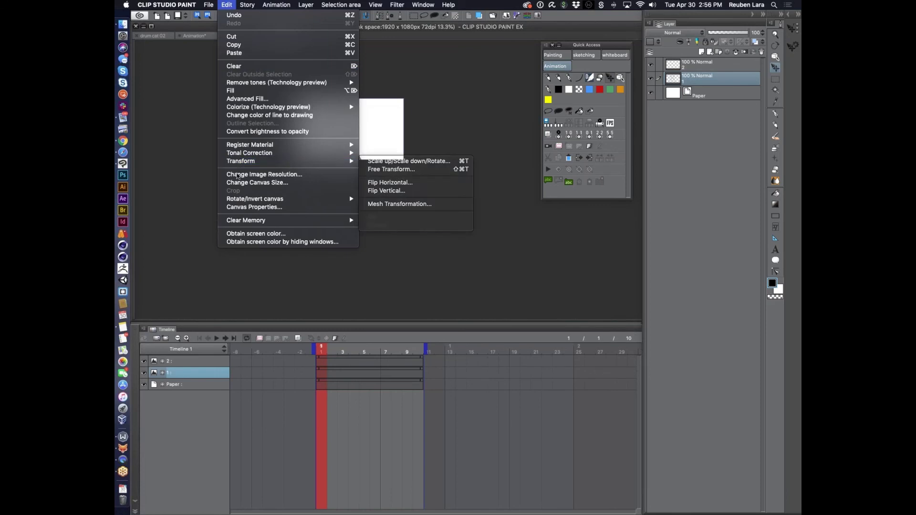
click(241, 182)
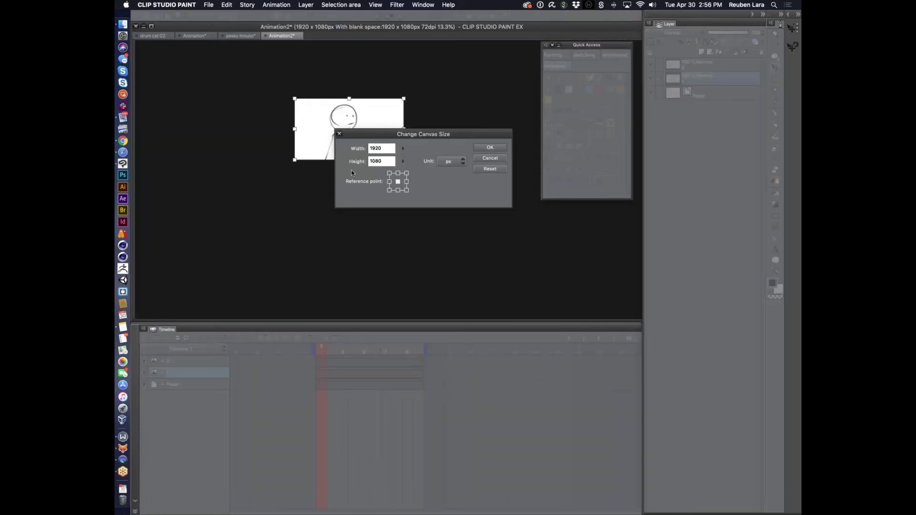
drag(372, 134, 480, 133)
drag(350, 160, 350, 262)
click(598, 146)
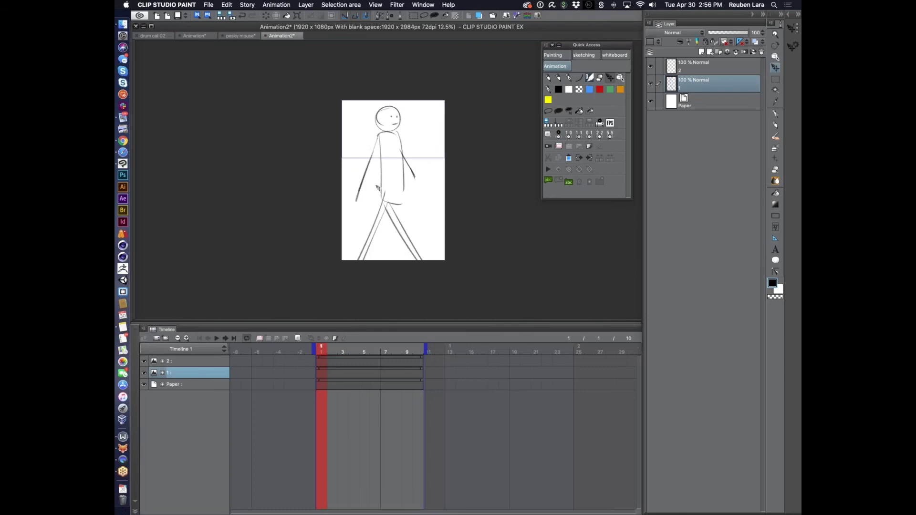
Step: Check the output frame size and blank space in the canvas properties
click(222, 5)
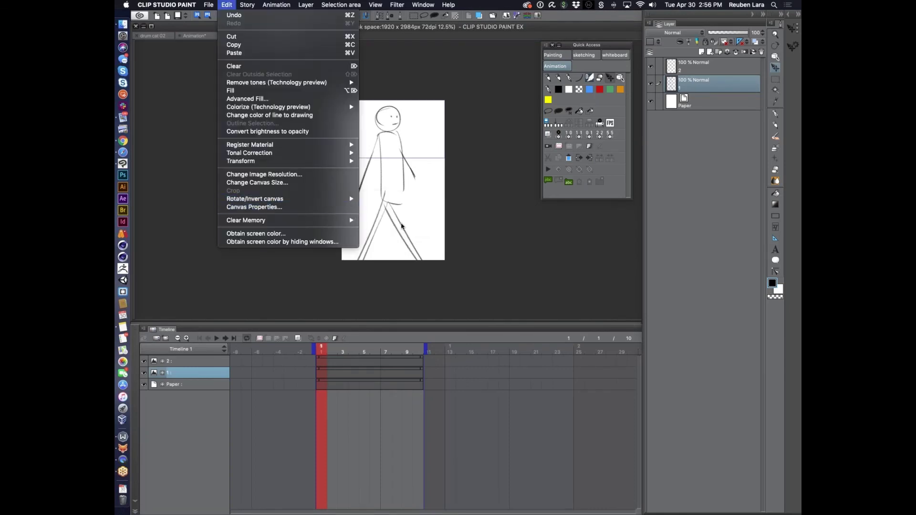
click(262, 207)
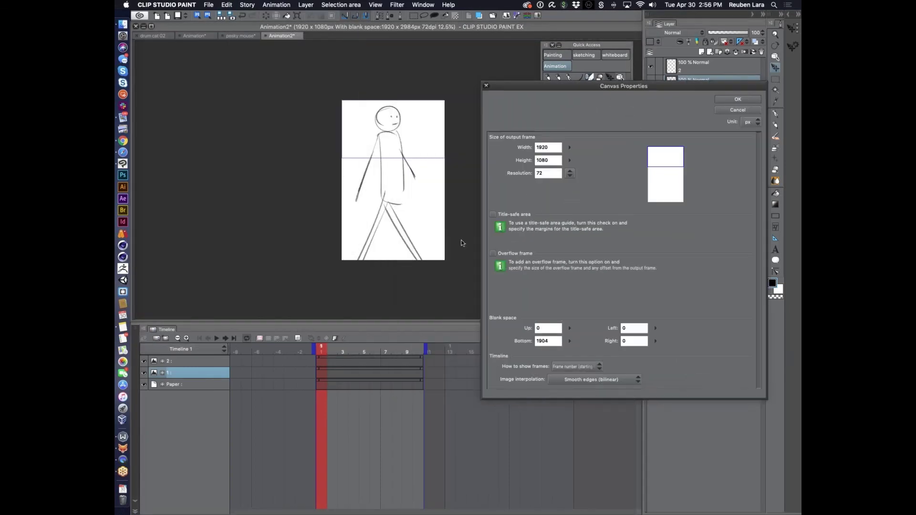
key(Escape)
click(227, 5)
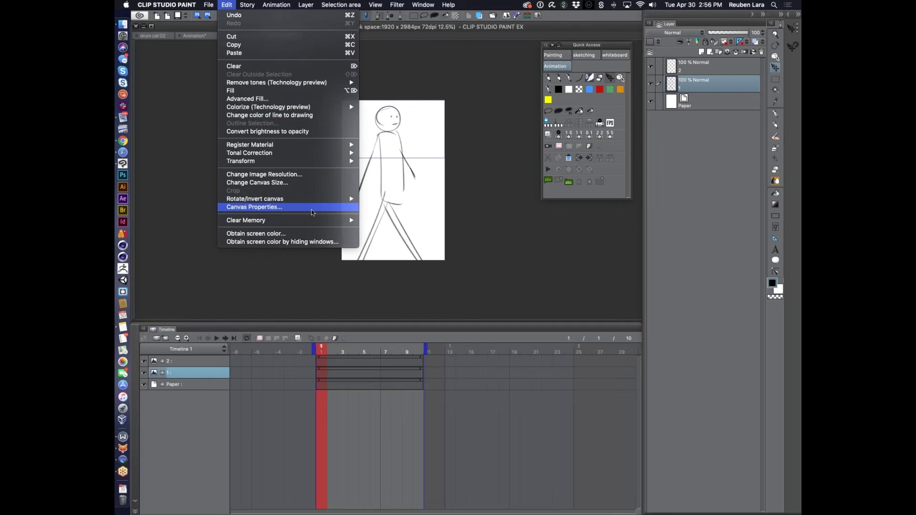
click(245, 207)
key(Escape)
Step: Enlarge the canvas to 2144 x 3468 px by extending its lower edge and both sides around the figure
click(226, 5)
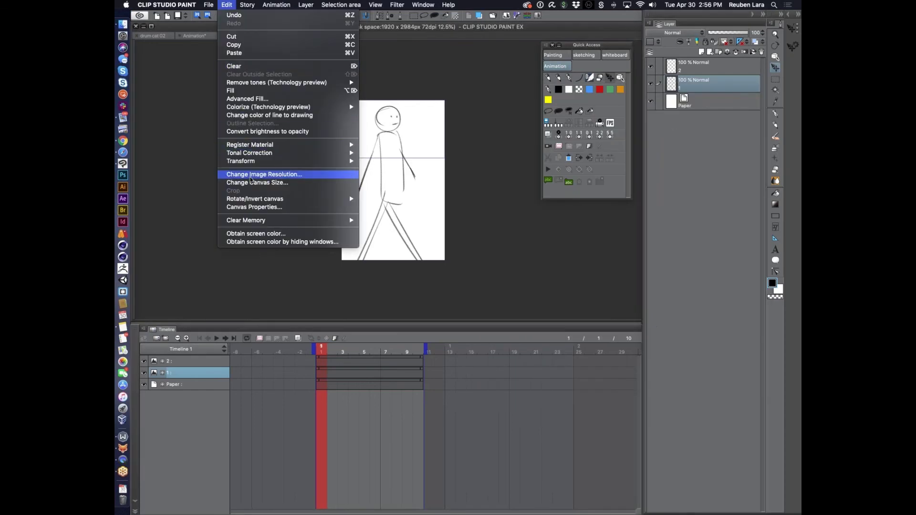
click(260, 182)
drag(393, 260, 393, 286)
drag(341, 193, 335, 193)
drag(474, 133, 506, 134)
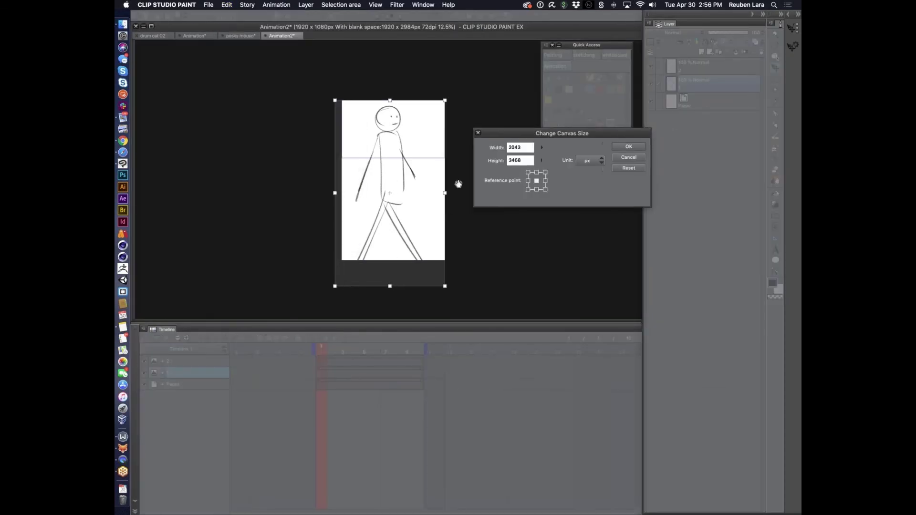
drag(445, 193, 450, 192)
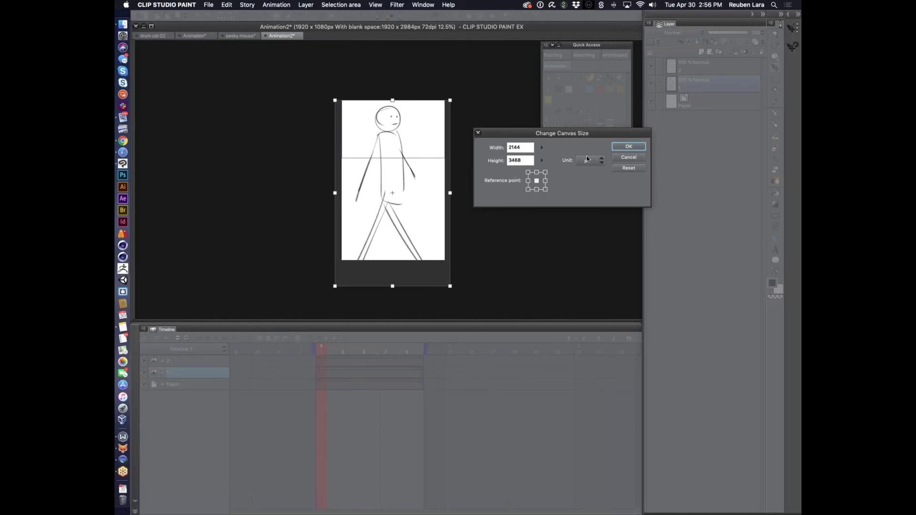
key(Return)
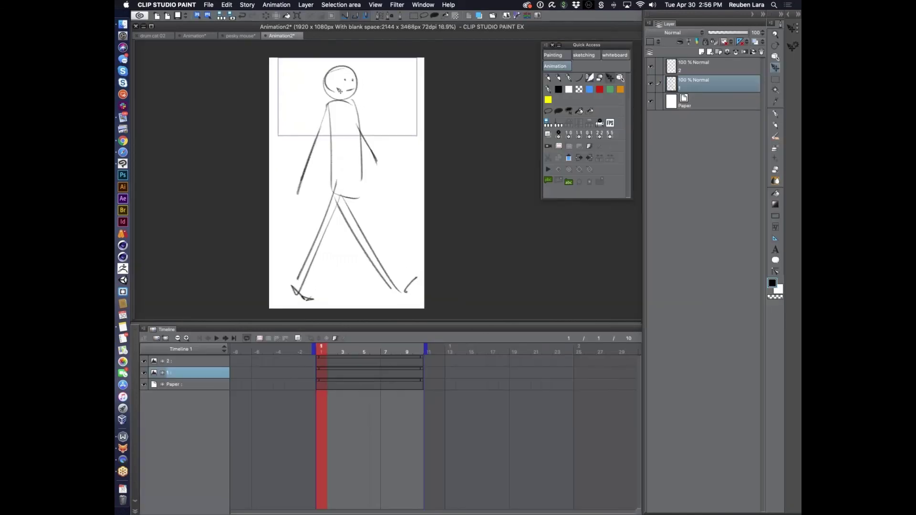
scroll(338, 82, up, 3)
scroll(359, 85, down, 5)
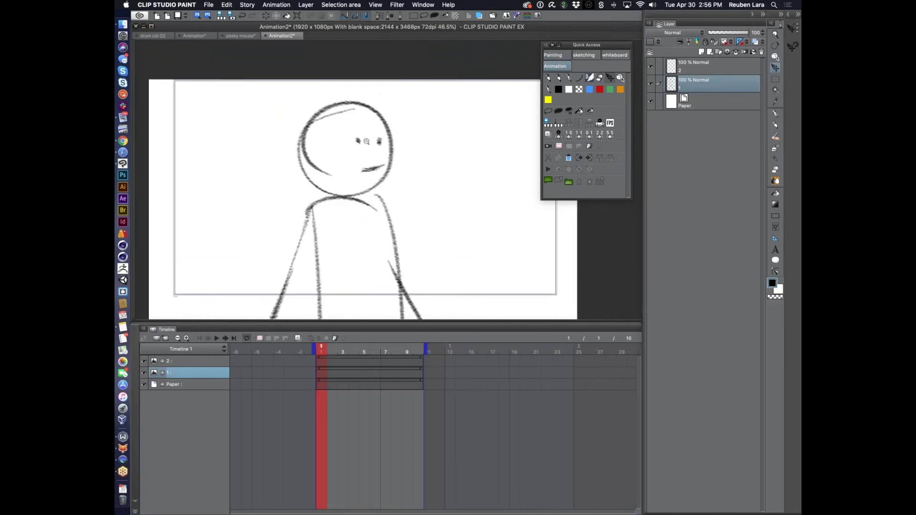
Step: Open the canvas size settings again to review the enlarged canvas beside the figure
click(227, 5)
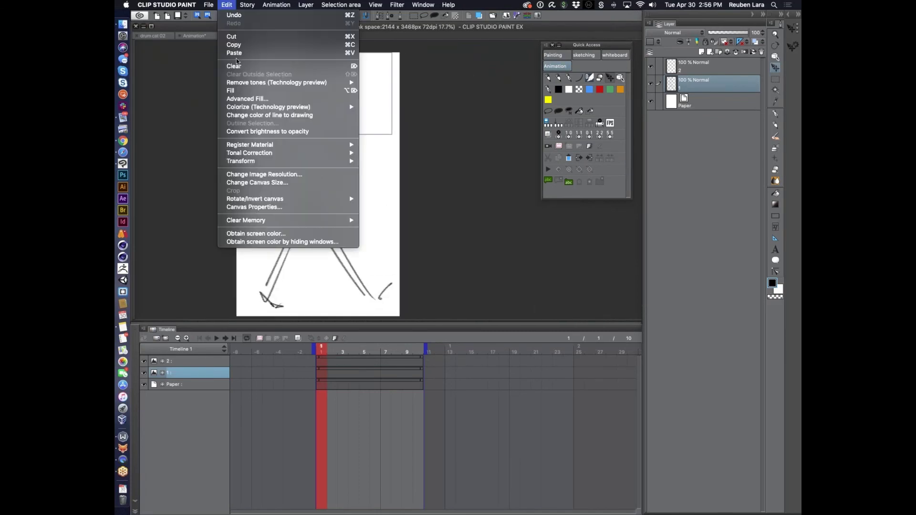
click(256, 182)
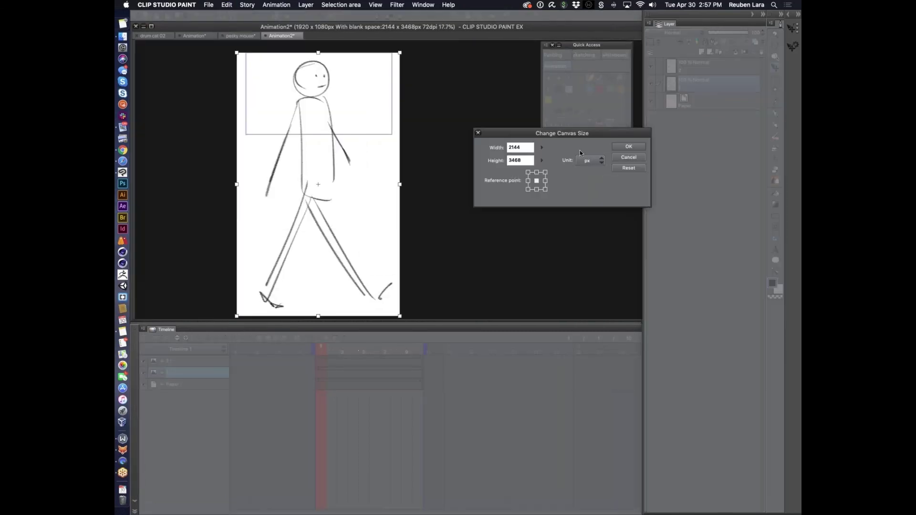
drag(528, 134, 486, 133)
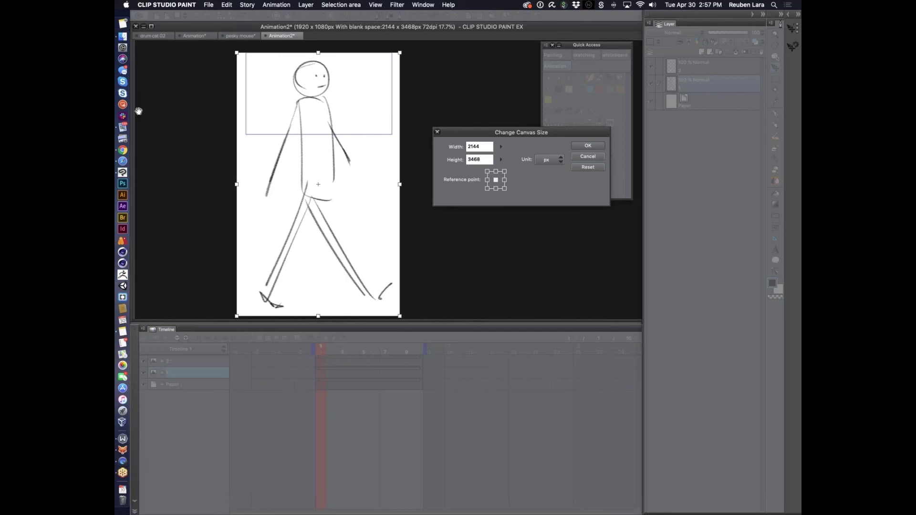
Step: Switch to Safari and search the web for "scott eaton" in a new tab
click(124, 161)
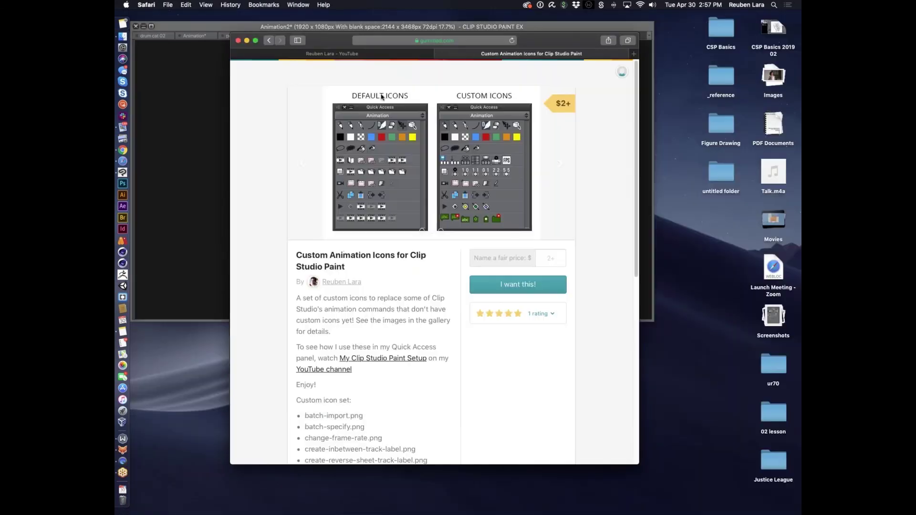
click(634, 54)
text(sco)
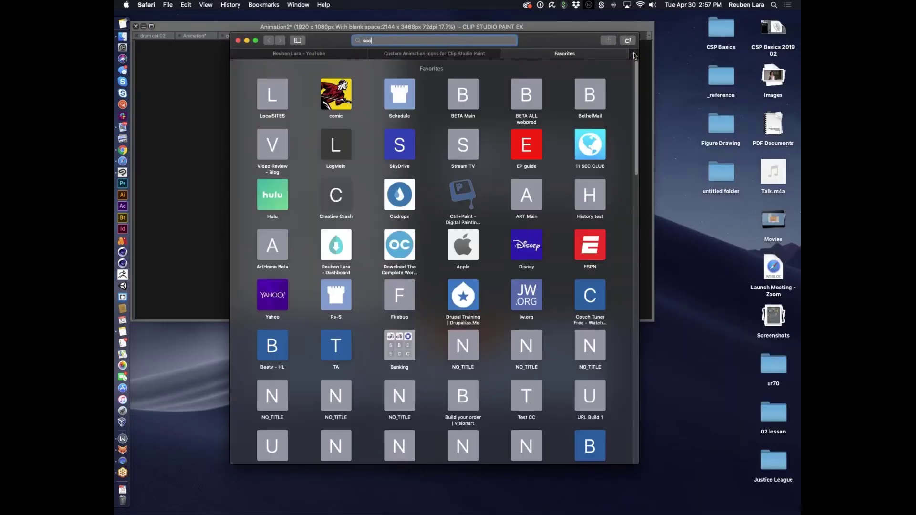
text(tt eaton)
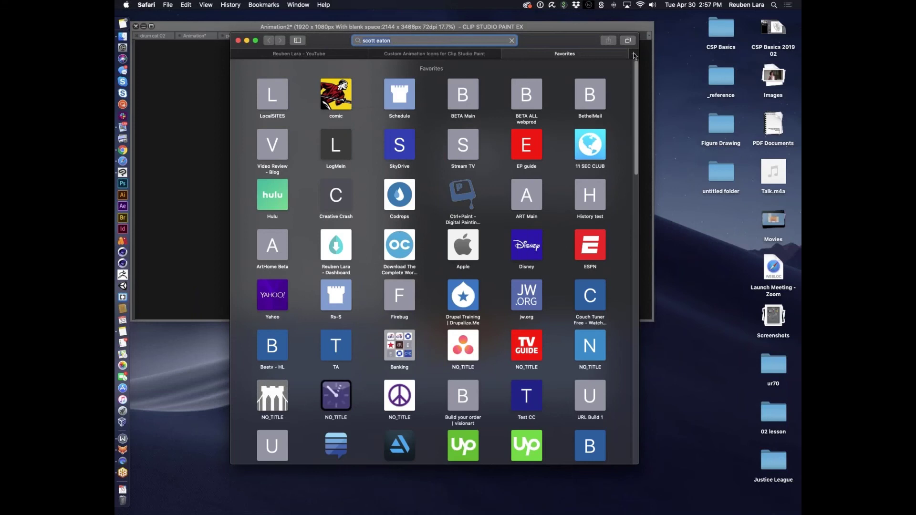
key(Return)
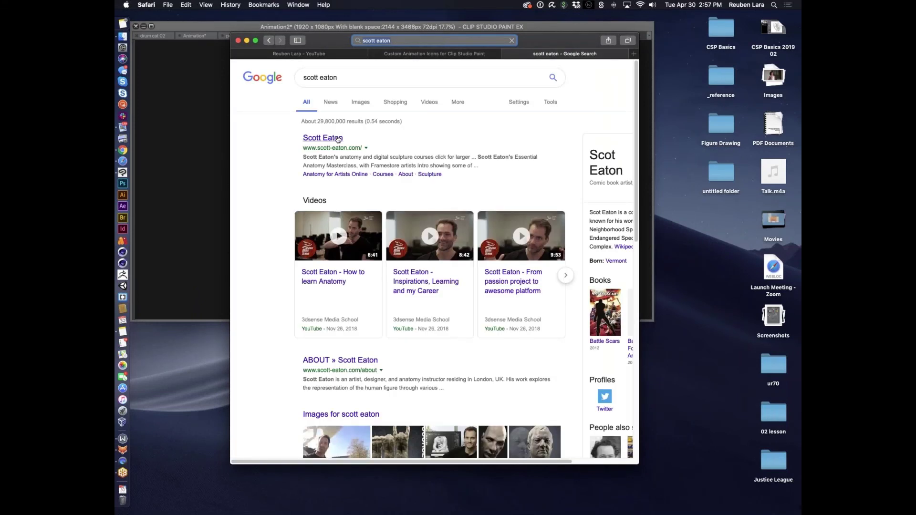
Step: Refine the web search to "scott eaton bodies in motion"
click(365, 77)
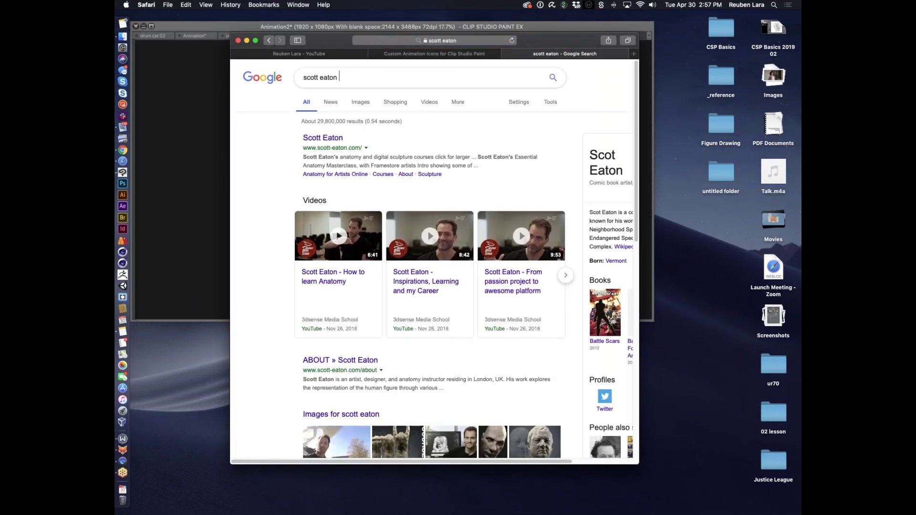
text(bodies in motion)
key(Return)
drag(550, 40, 521, 38)
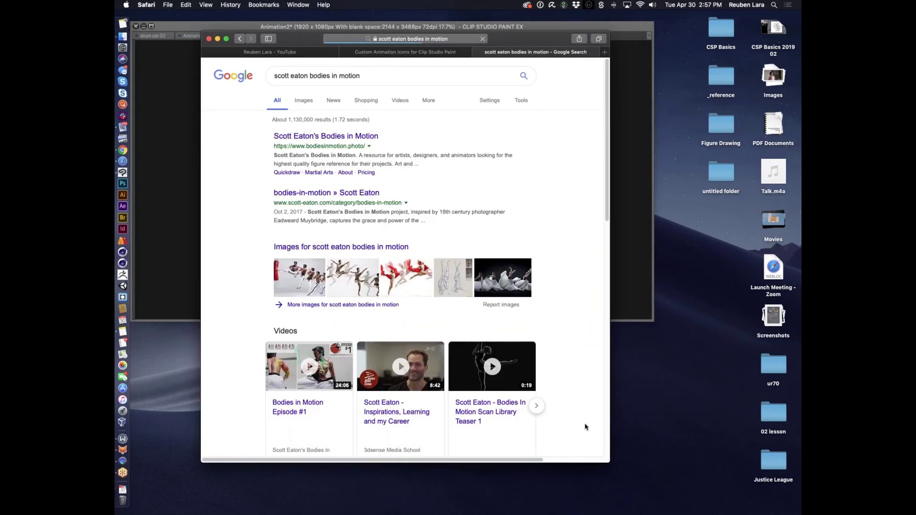
Step: Open the Bodies in Motion website in an enlarged window and look through its home page
click(309, 138)
drag(604, 459, 687, 477)
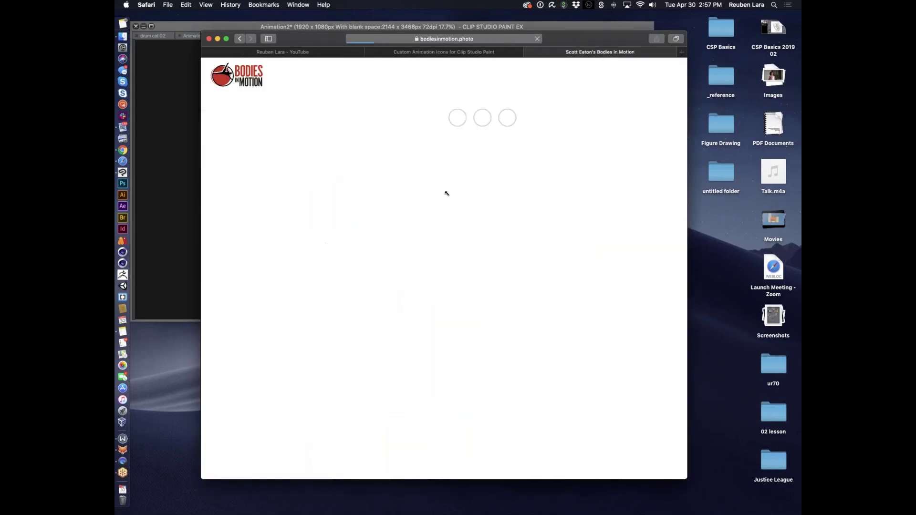
drag(571, 39, 553, 42)
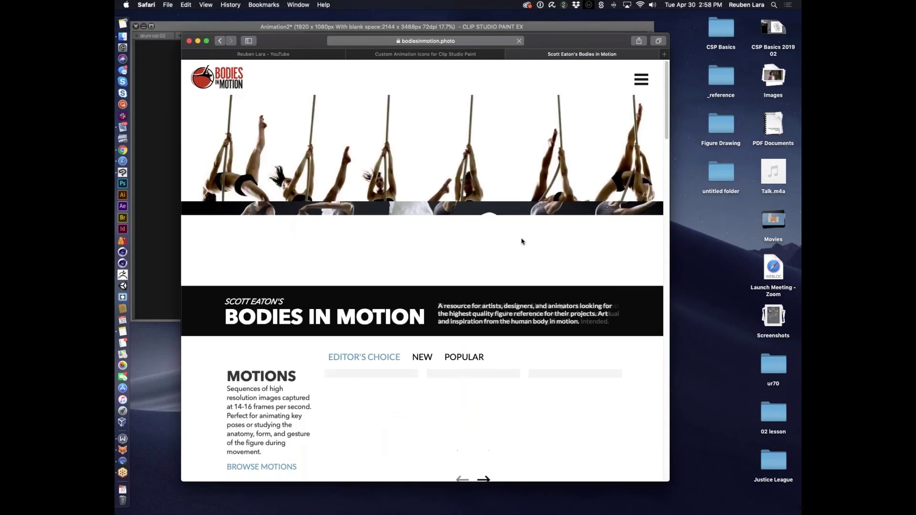
scroll(523, 241, down, 2)
scroll(523, 241, down, 1)
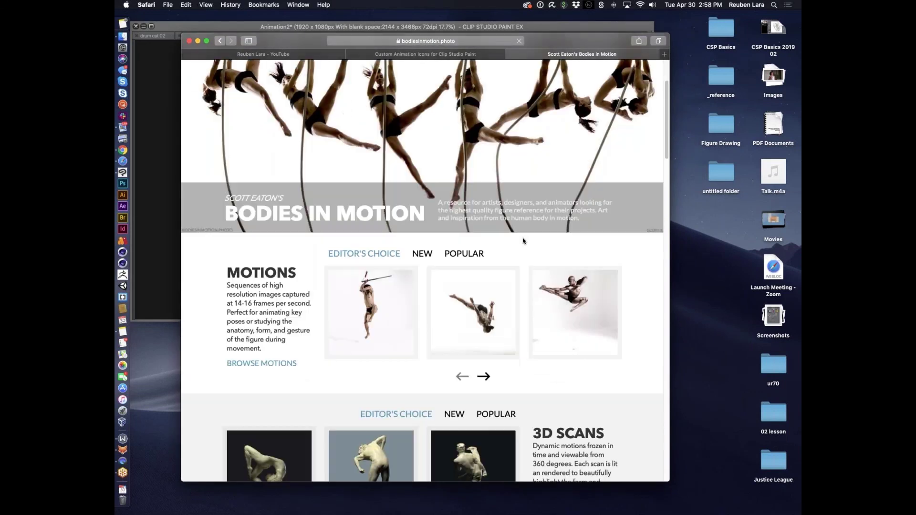
scroll(523, 241, up, 3)
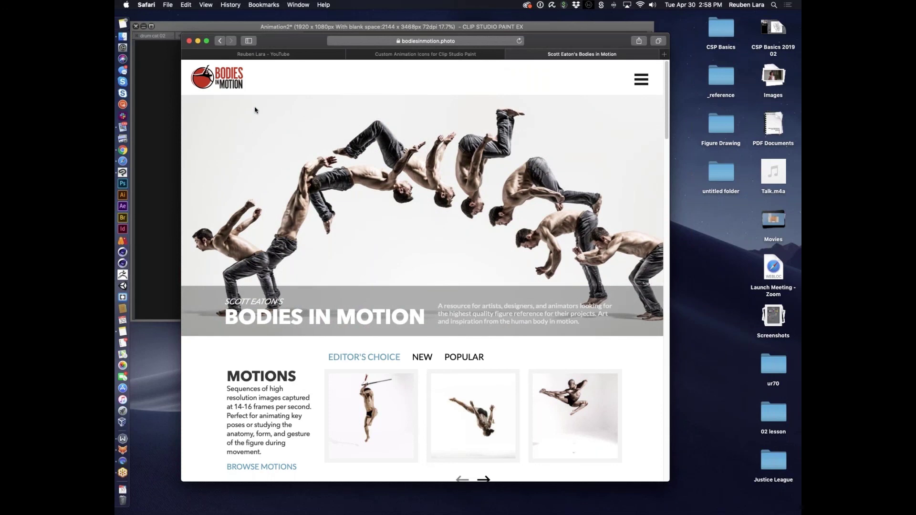
Step: Switch back to Clip Studio Paint, accept the canvas size settings and bring up the pesky mouse animation
click(169, 121)
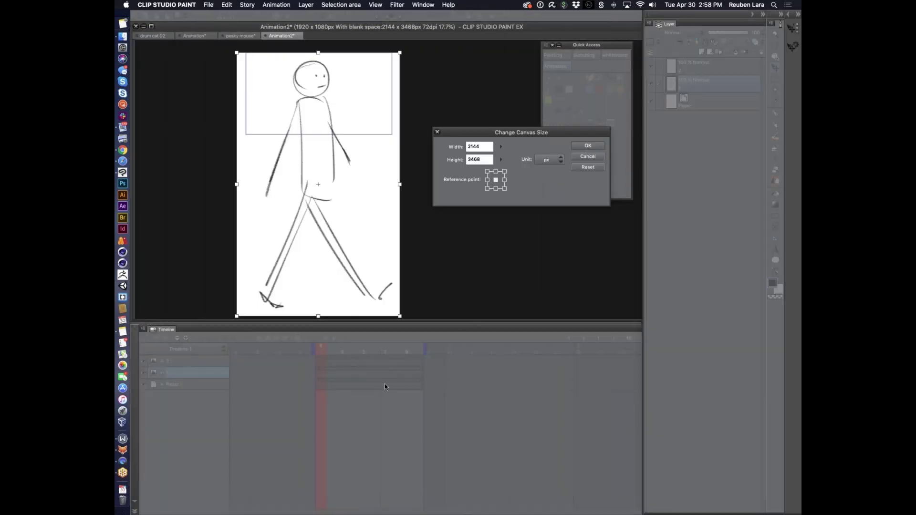
click(587, 145)
click(241, 36)
Step: Scrub the early frames of the pesky mouse timeline back to frame 1 to review the mouse's cels
scroll(370, 365, left, 10)
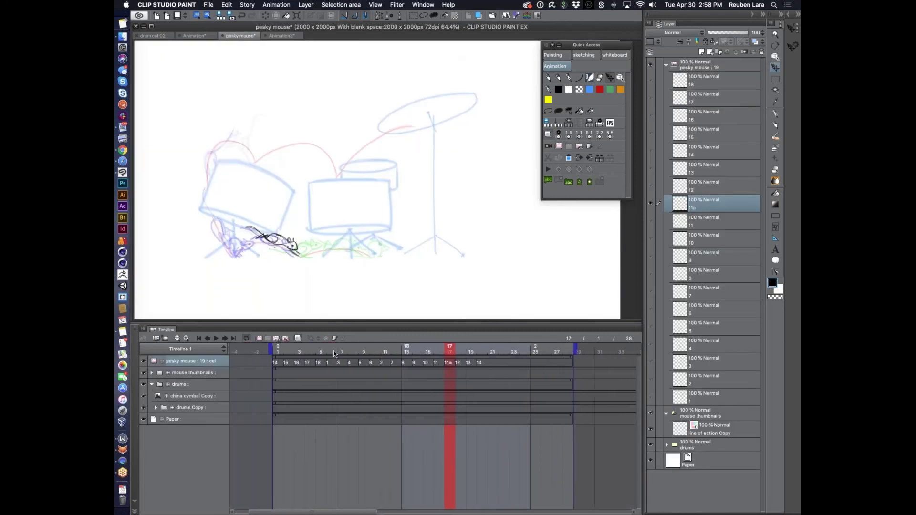
click(288, 353)
click(331, 353)
drag(311, 354, 280, 353)
click(283, 353)
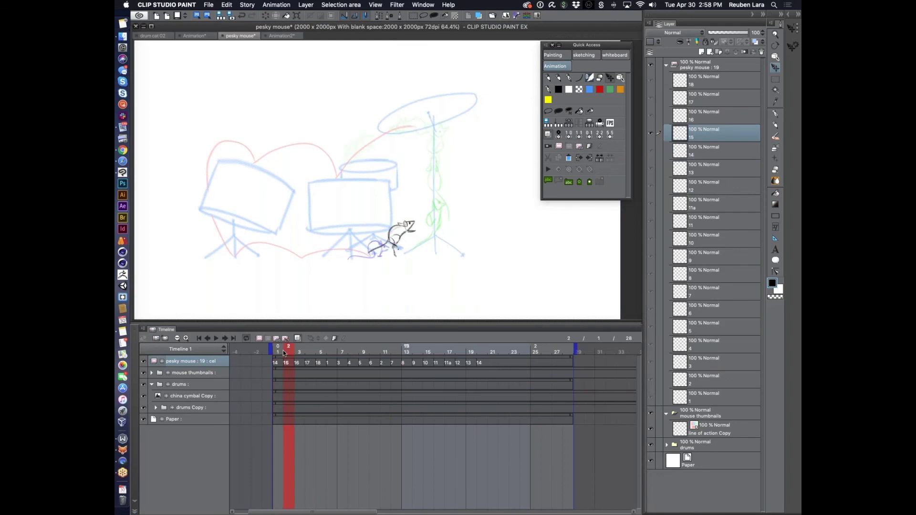
click(278, 353)
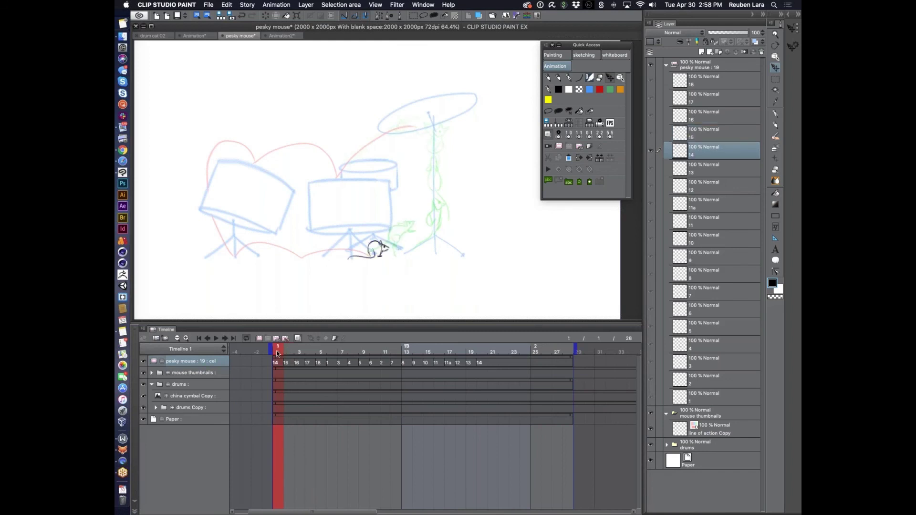
Step: Scrub the pesky mouse timeline from frame 1 to frame 8, comparing the neighbouring mouse cels around frames 6 to 8
mouse_move(277, 353)
mouse_down()
mouse_move(407, 360)
mouse_move(310, 363)
mouse_move(348, 364)
mouse_up()
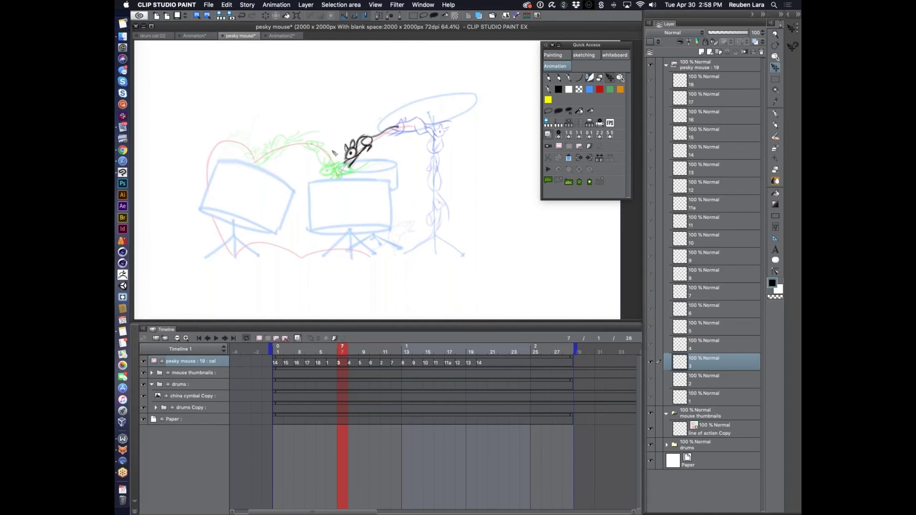
click(332, 352)
click(341, 352)
click(332, 352)
click(354, 352)
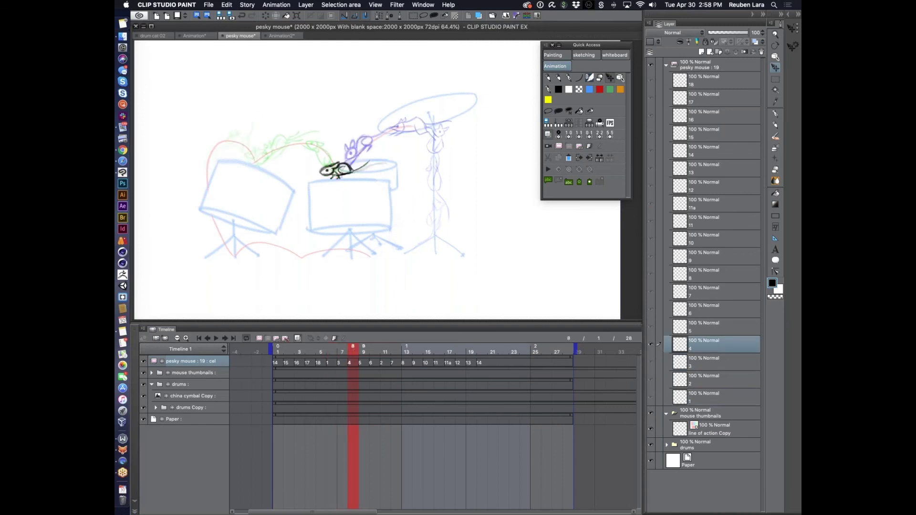
Step: Bring up the drum cat 02 animation and scrub to frame 47 to review its cel and keyframe tracks
click(156, 37)
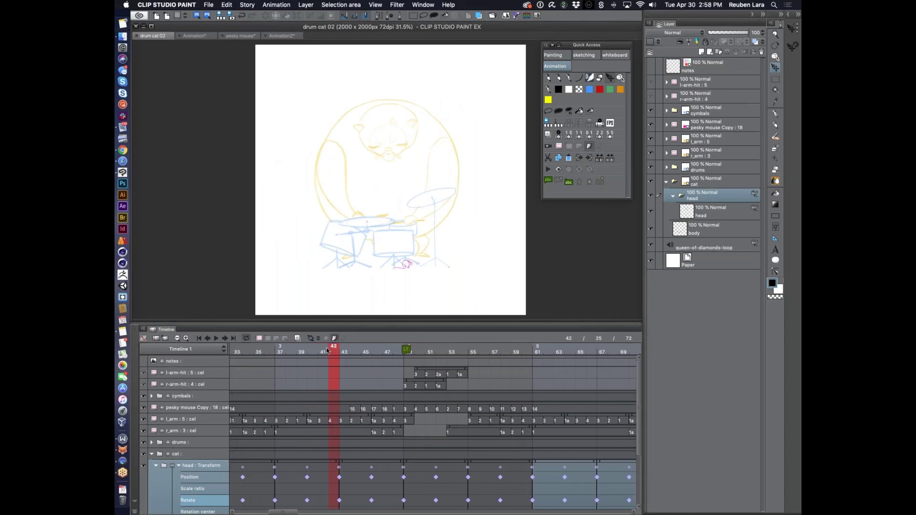
mouse_move(305, 351)
mouse_down()
mouse_move(280, 351)
mouse_move(394, 354)
mouse_move(387, 354)
mouse_up()
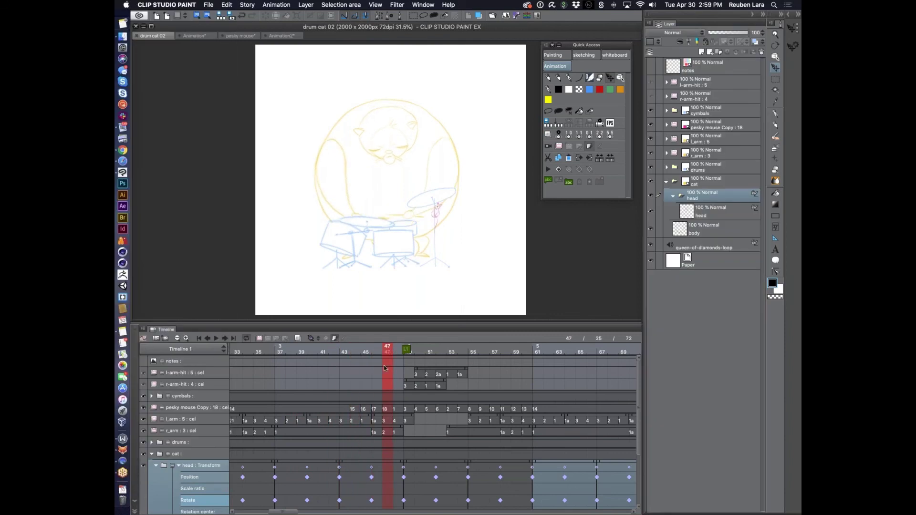
scroll(384, 367, left, 4)
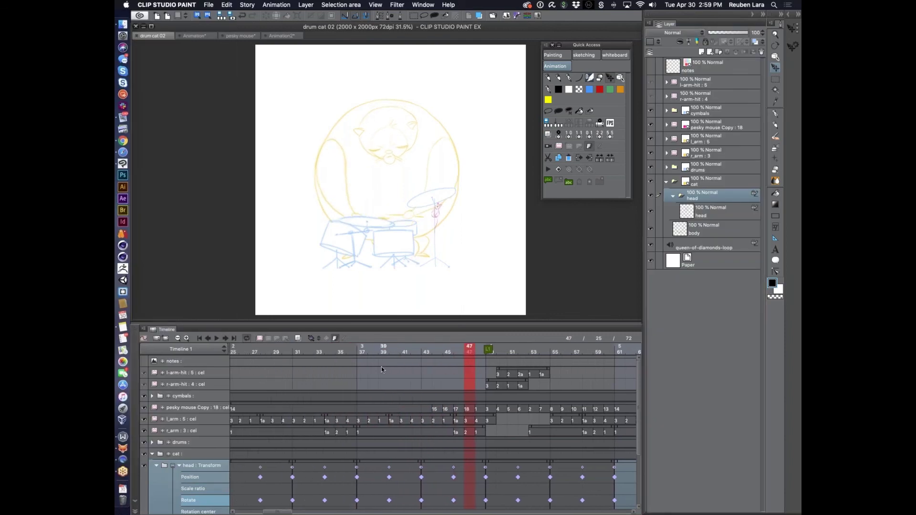
scroll(382, 369, left, 3)
scroll(382, 369, down, 1)
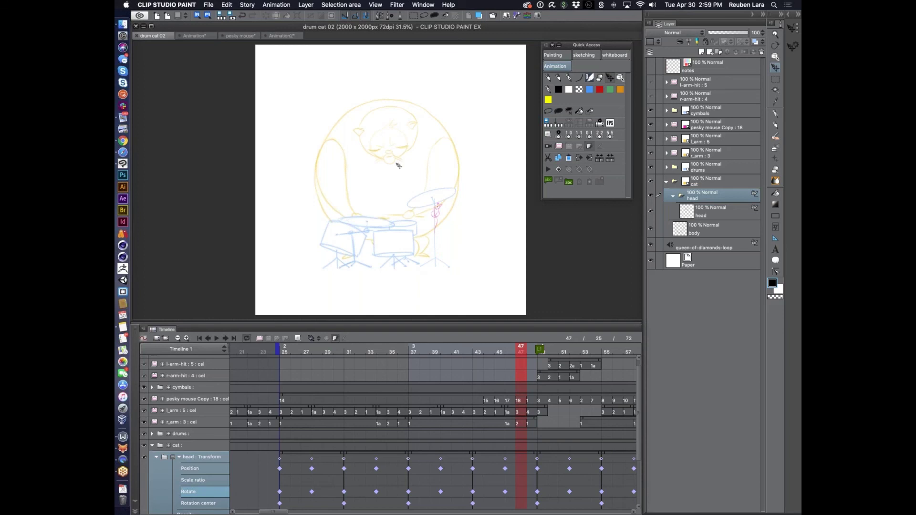
Step: Close and redisplay the Quick Access palette, then reposition it beside the canvas and make it taller
click(552, 45)
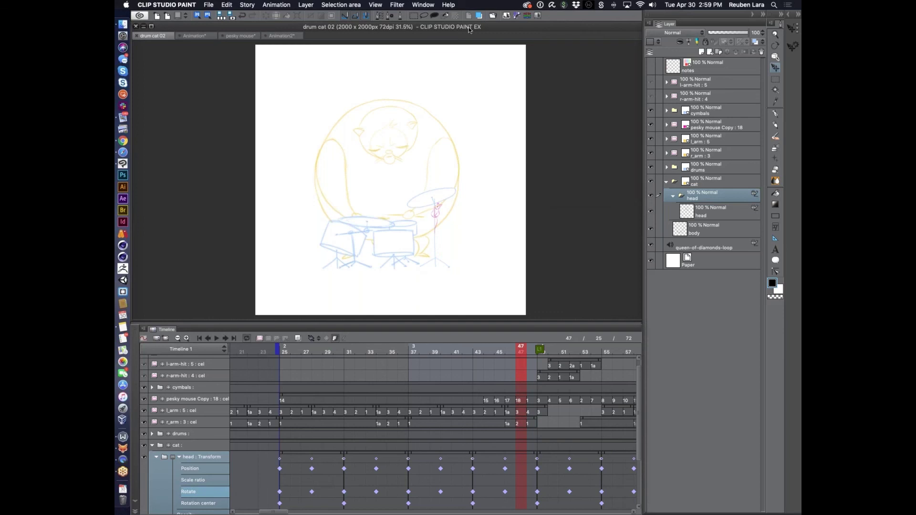
click(424, 6)
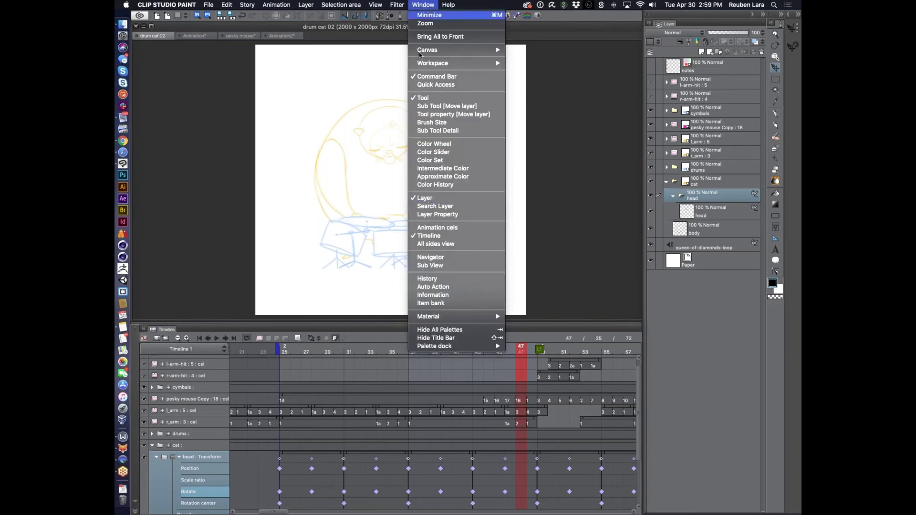
click(434, 85)
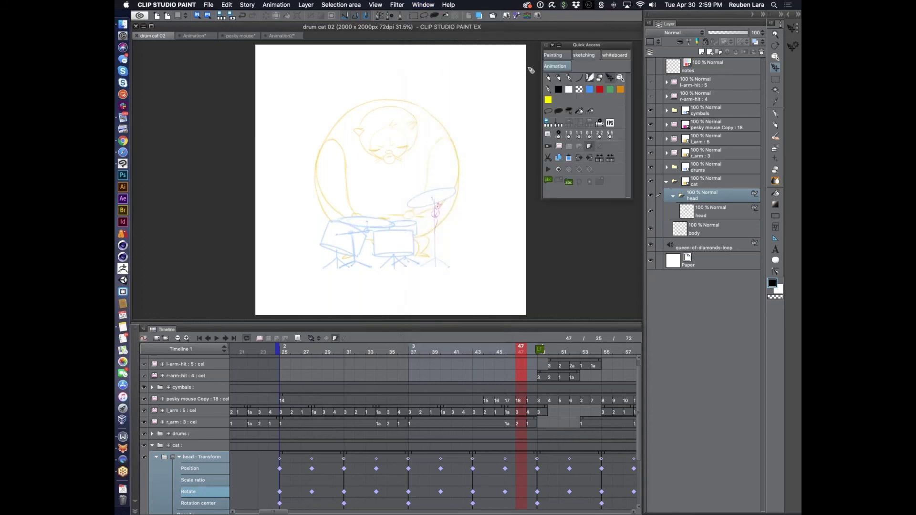
mouse_move(574, 49)
mouse_down()
mouse_move(557, 64)
mouse_move(566, 57)
mouse_up()
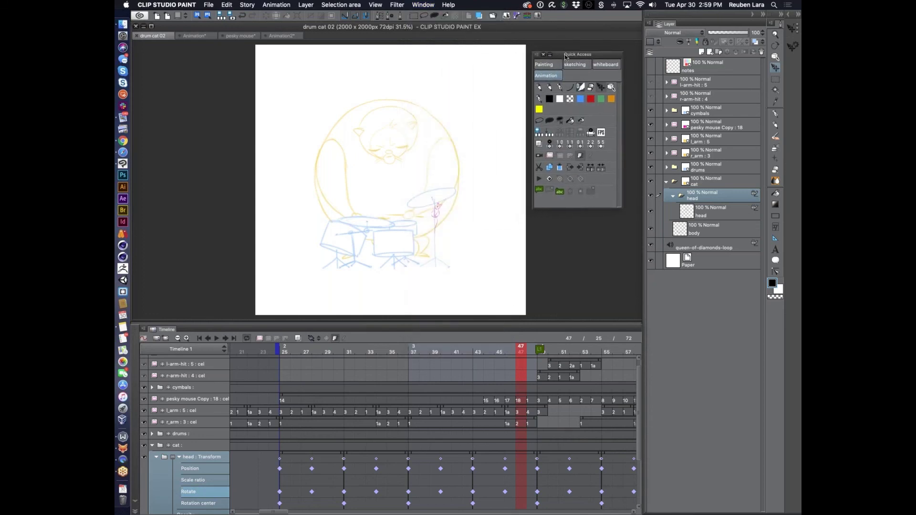
drag(613, 209, 612, 252)
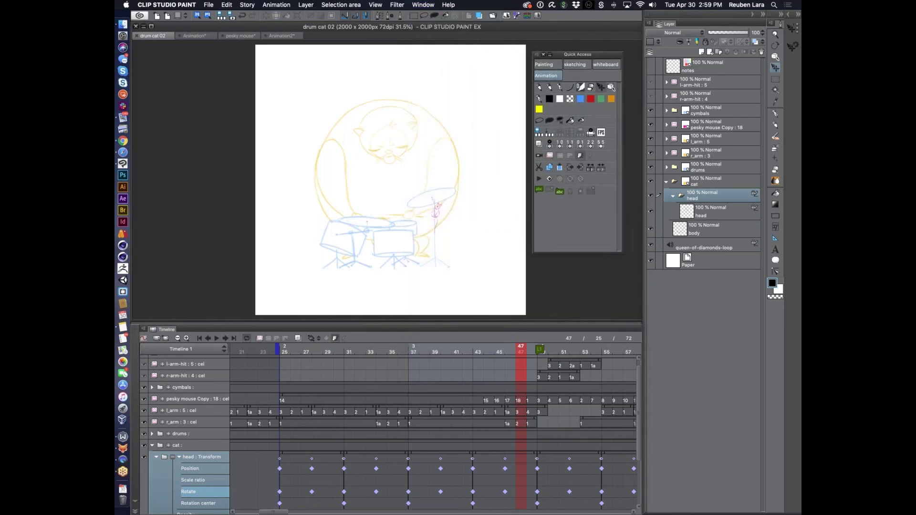
Step: Look through the Painting, sketching and whiteboard sets of the Quick Access palette and return to the Animation set
click(550, 66)
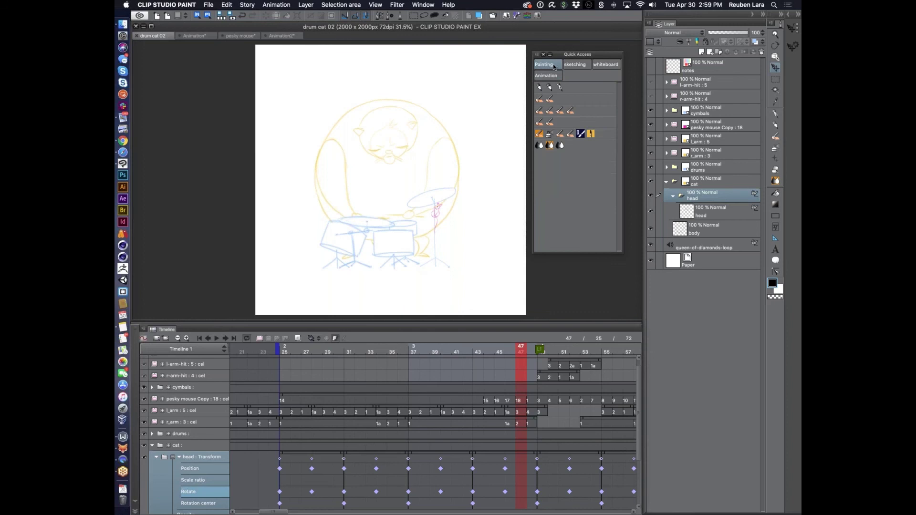
click(579, 66)
click(604, 65)
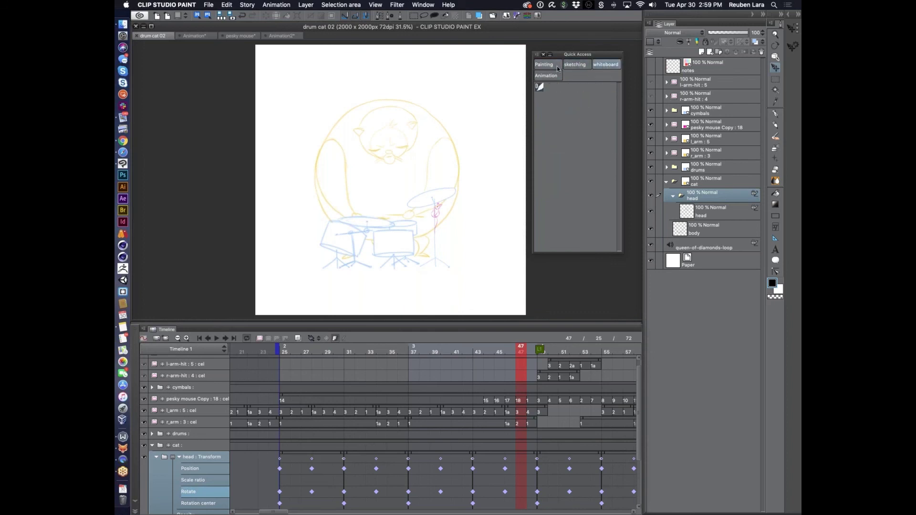
click(571, 66)
click(544, 65)
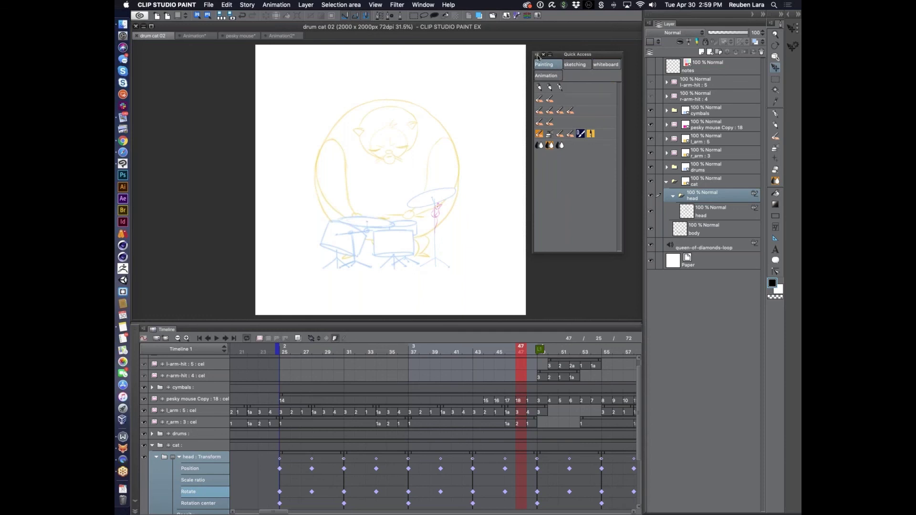
click(551, 79)
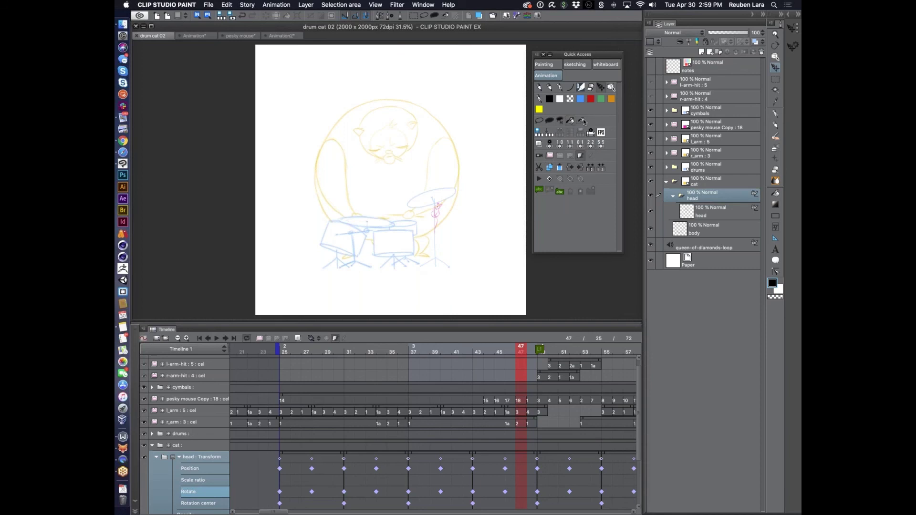
Step: Show the Quick Access items as List small and look over the Animation set's entries
click(537, 55)
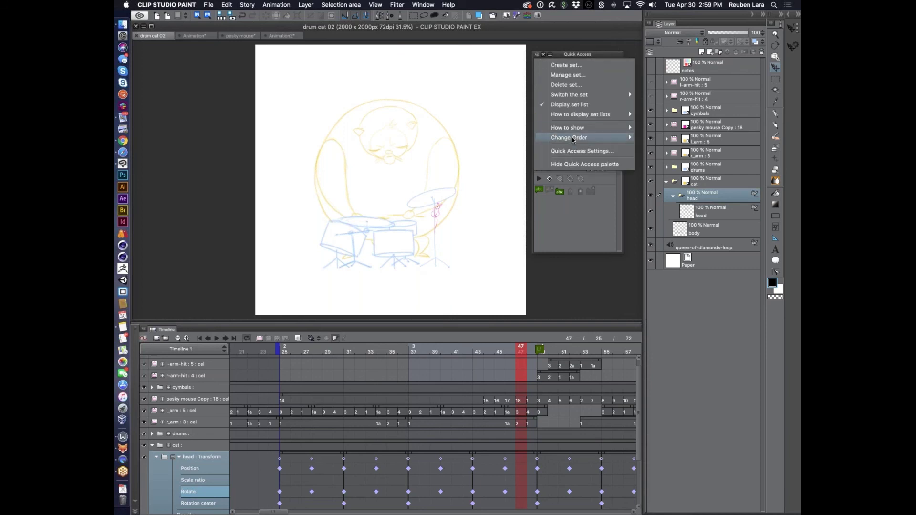
mouse_move(615, 127)
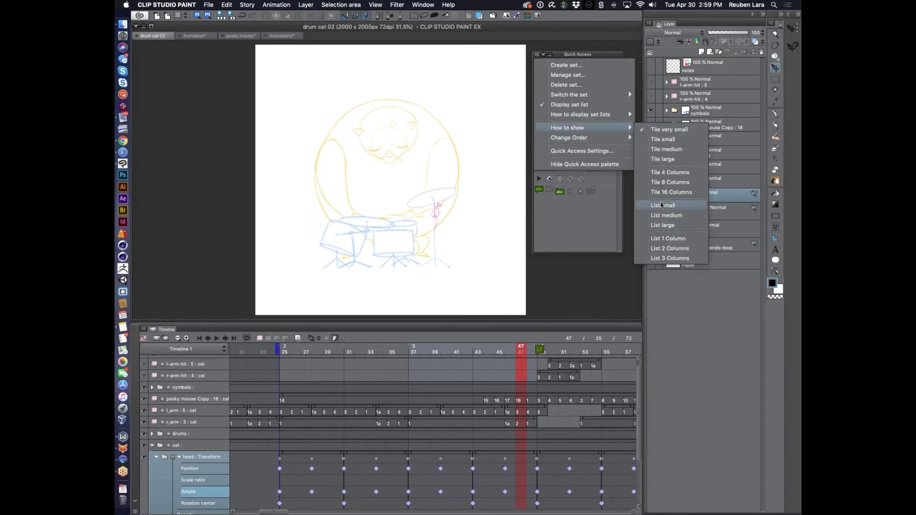
click(662, 206)
scroll(600, 216, down, 3)
scroll(600, 217, down, 2)
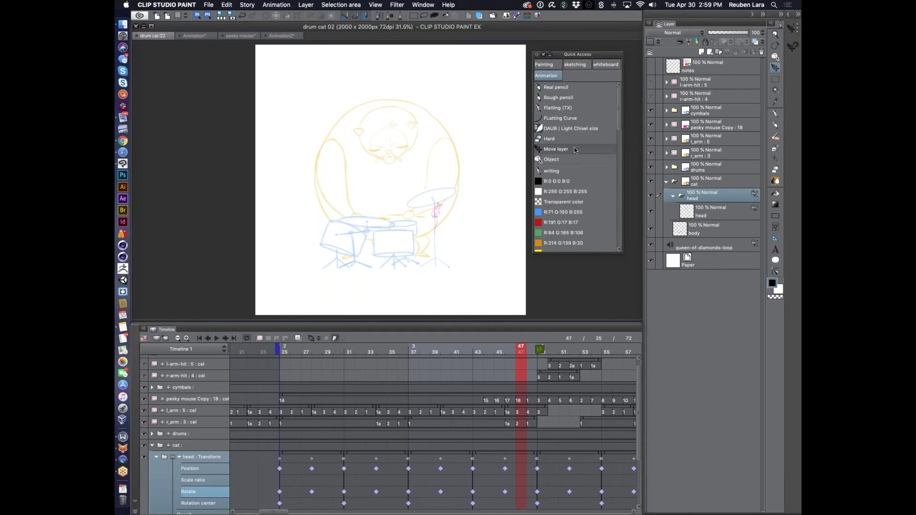
Step: Examine the Painting, sketching and Animation sets in list form, lengthening the Quick Access palette to fit more entries
click(544, 64)
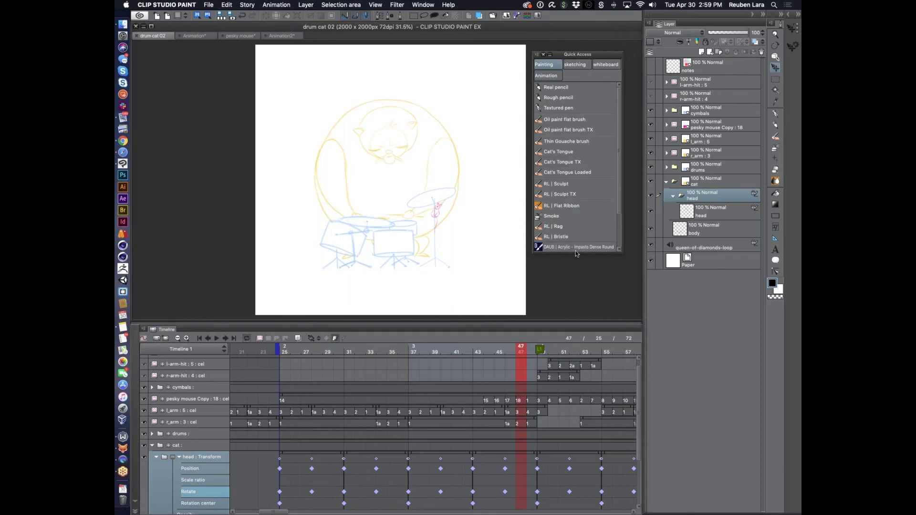
drag(576, 251, 577, 308)
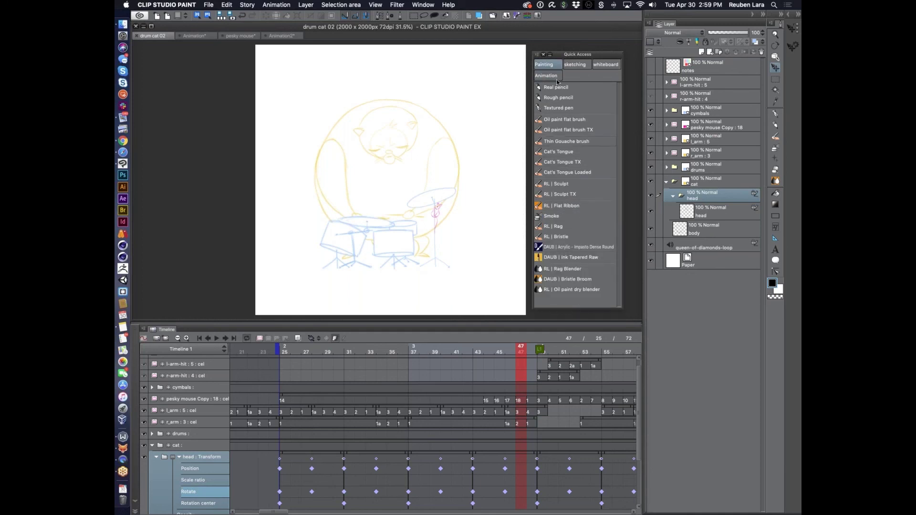
click(576, 64)
scroll(571, 114, down, 2)
scroll(571, 113, up, 2)
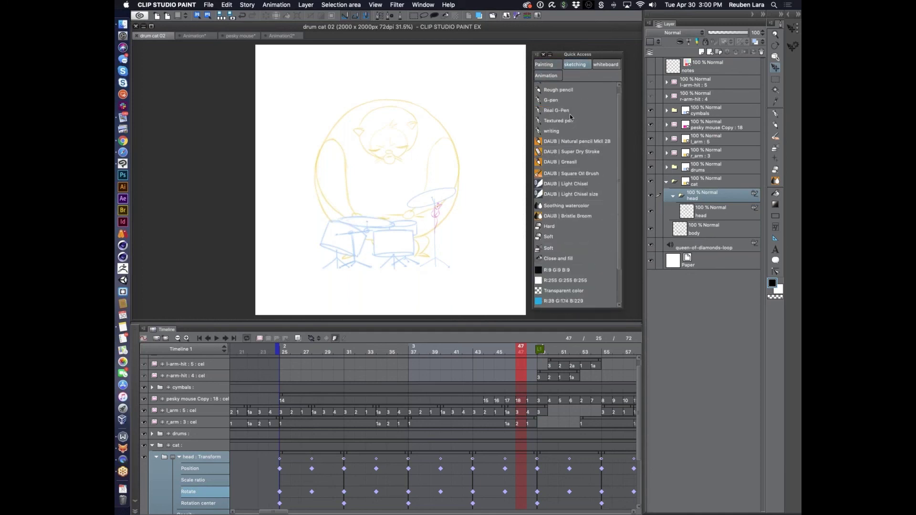
click(555, 76)
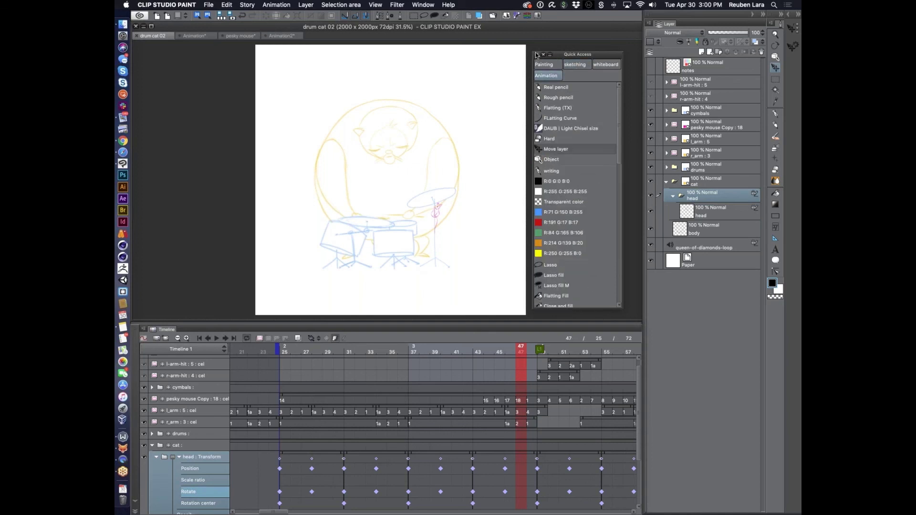
Step: Switch the Quick Access display to Tile very small and shorten the palette to fit its icons
click(537, 54)
mouse_move(622, 114)
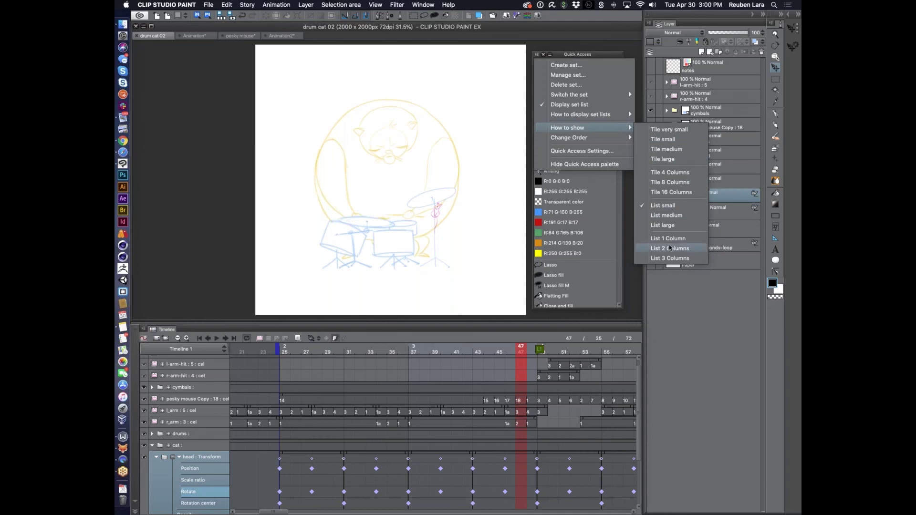
click(668, 128)
drag(630, 314, 599, 212)
Step: Flip through all four Quick Access sets in tile form, finishing on Animation, and shift the palette slightly away from the canvas
click(544, 64)
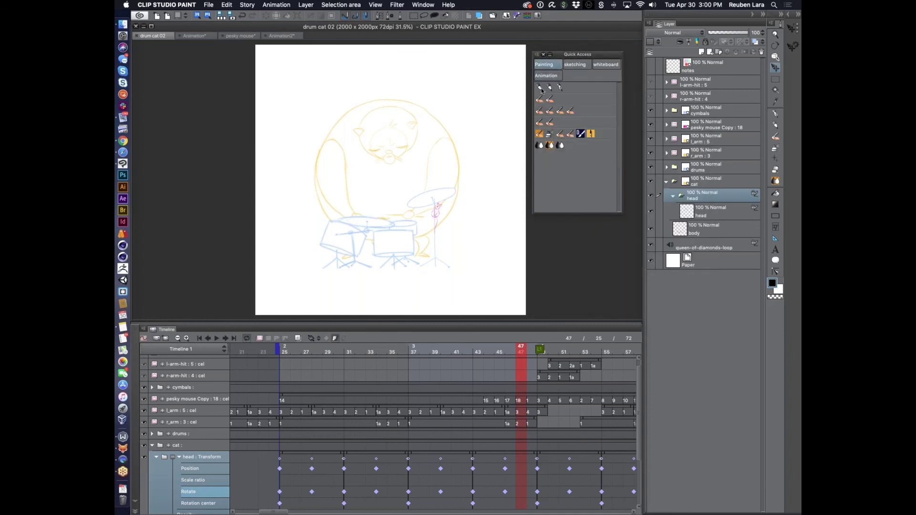
click(549, 76)
click(575, 65)
click(610, 65)
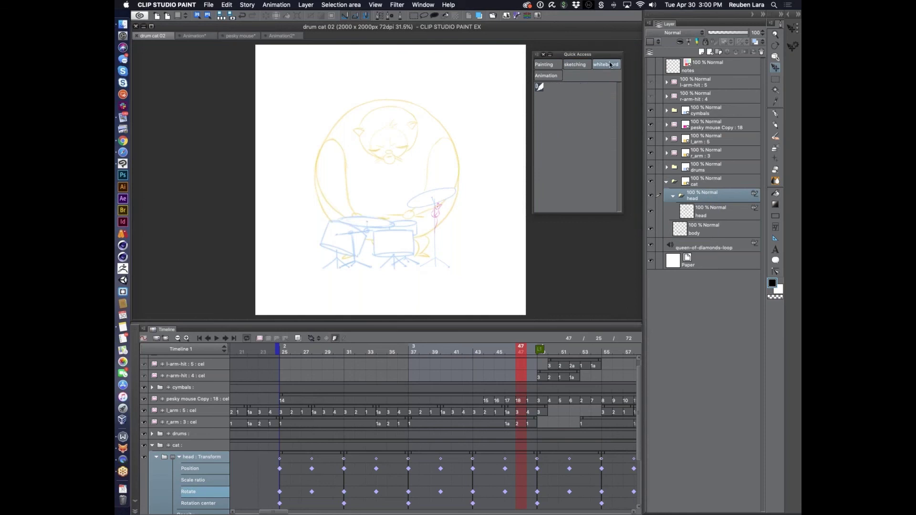
click(557, 75)
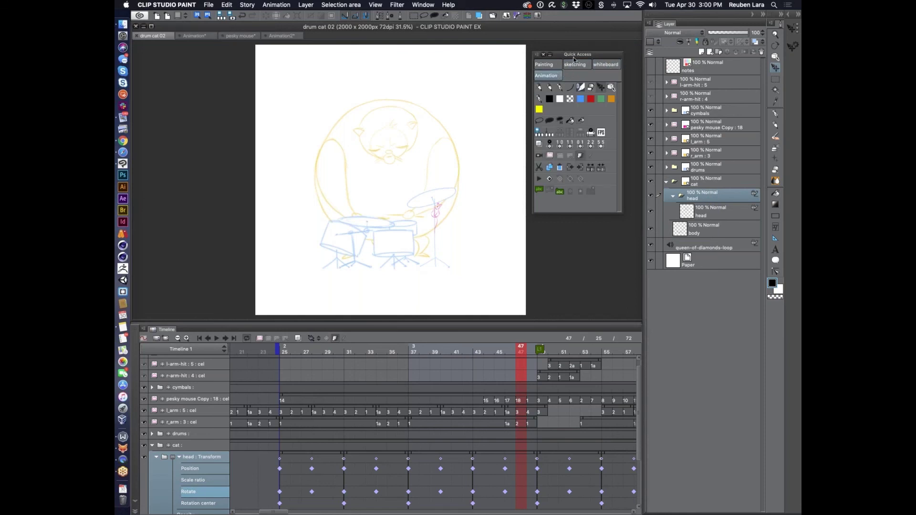
drag(575, 55, 586, 55)
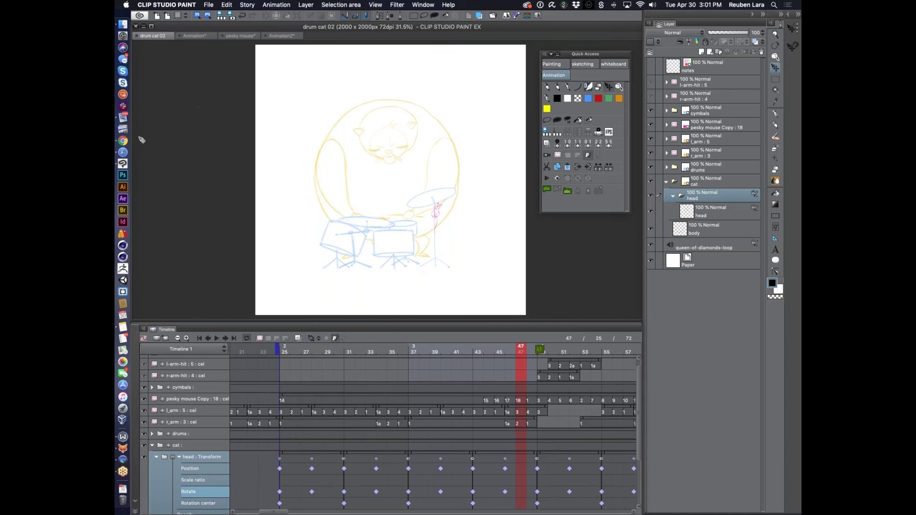
Step: Switch to Safari and search the web for "cintiq 21ux" in a new tab
click(122, 152)
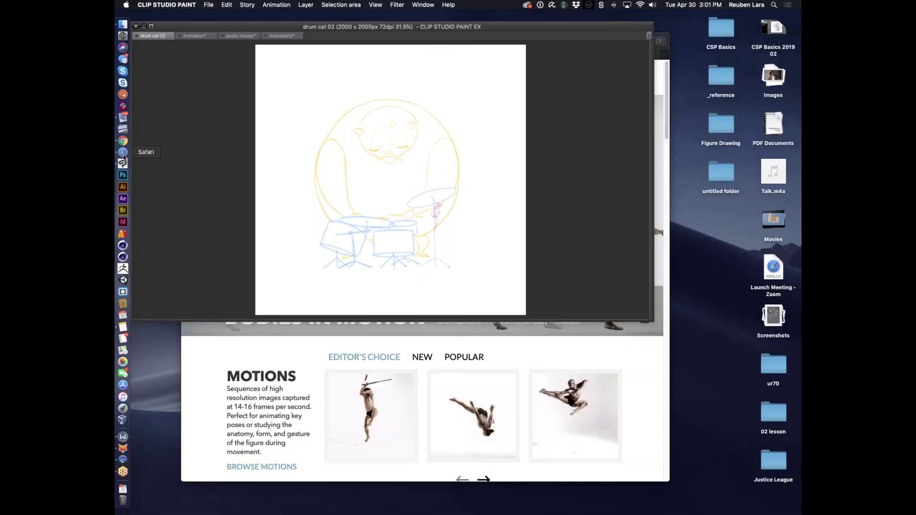
click(666, 54)
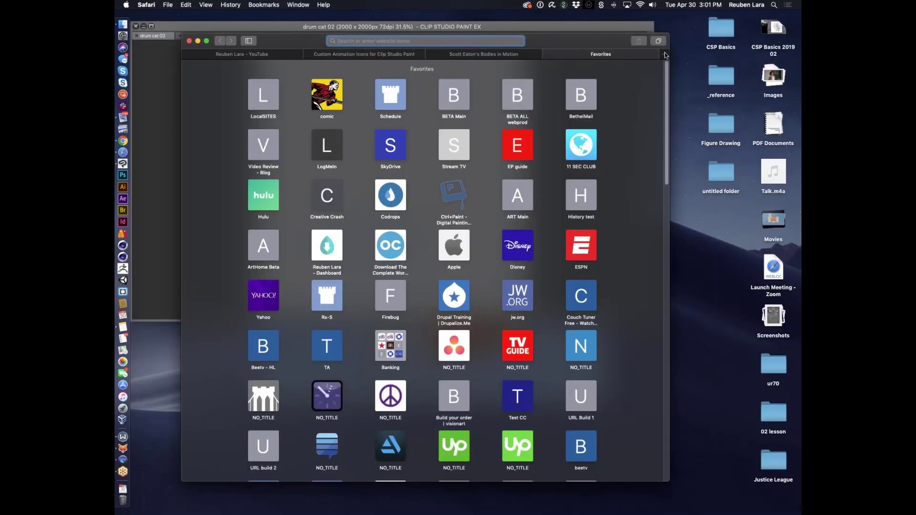
text(cintiq 21ux)
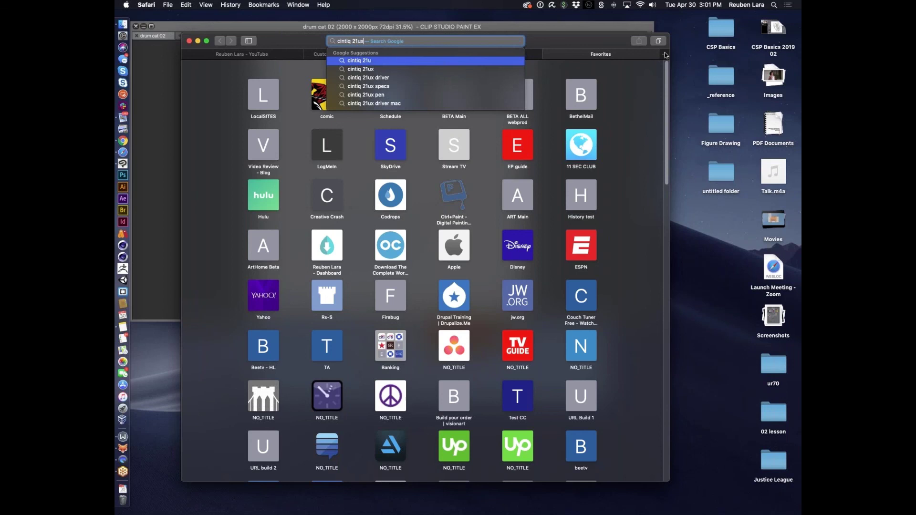
key(Return)
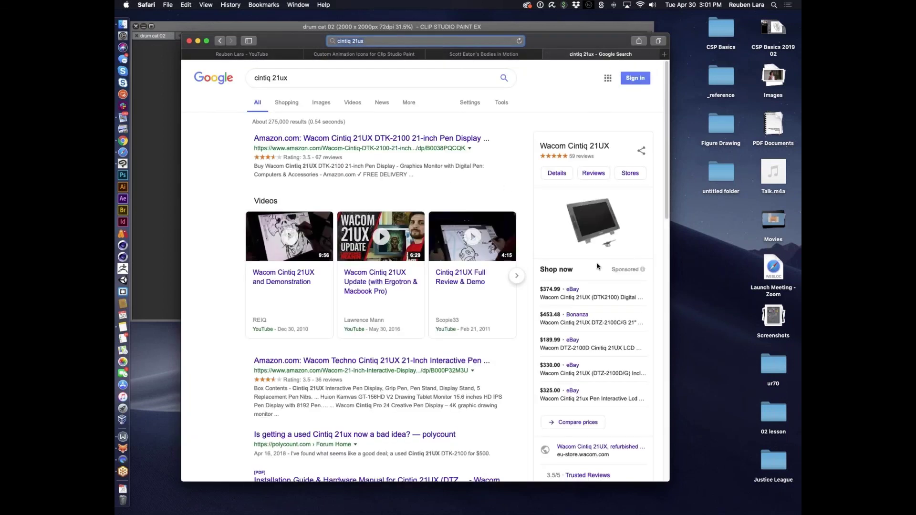
Step: View the enlarged Wacom Cintiq 21UX product picture, close it, move the browser window aside and return to Clip Studio Paint
click(610, 229)
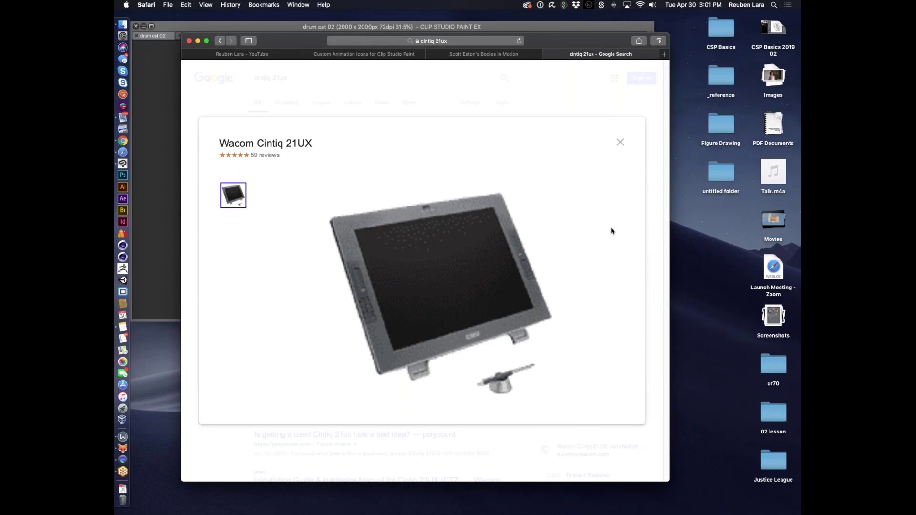
click(620, 142)
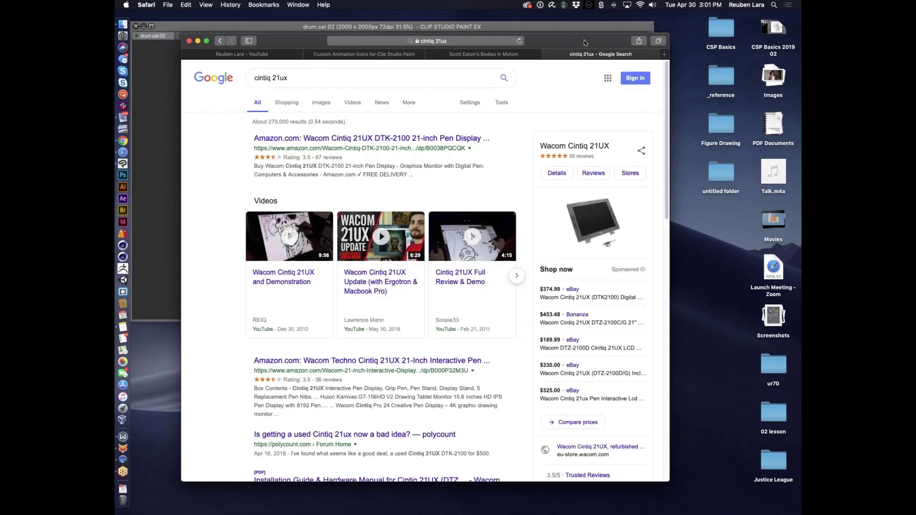
drag(584, 41, 623, 99)
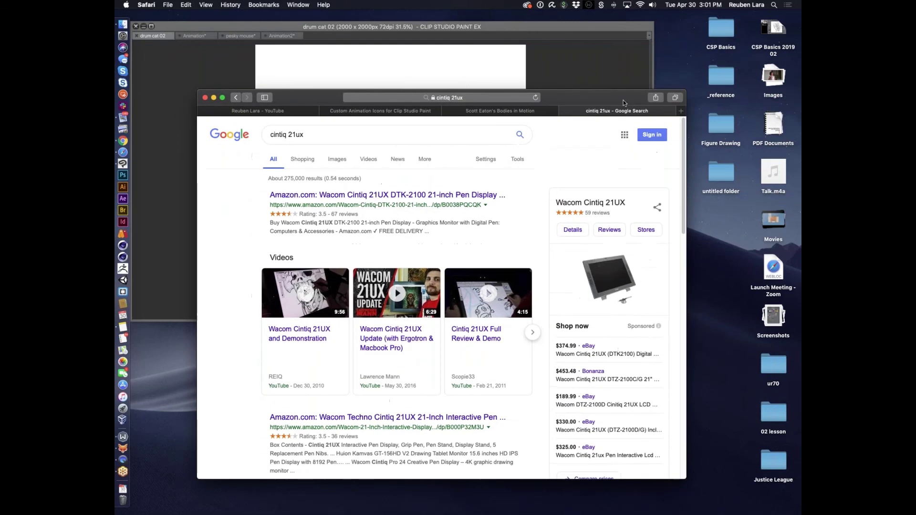
click(571, 75)
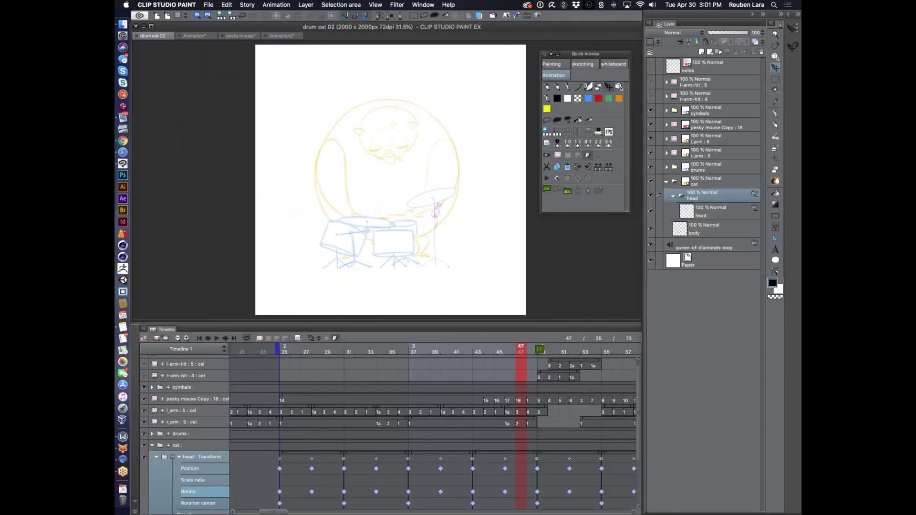